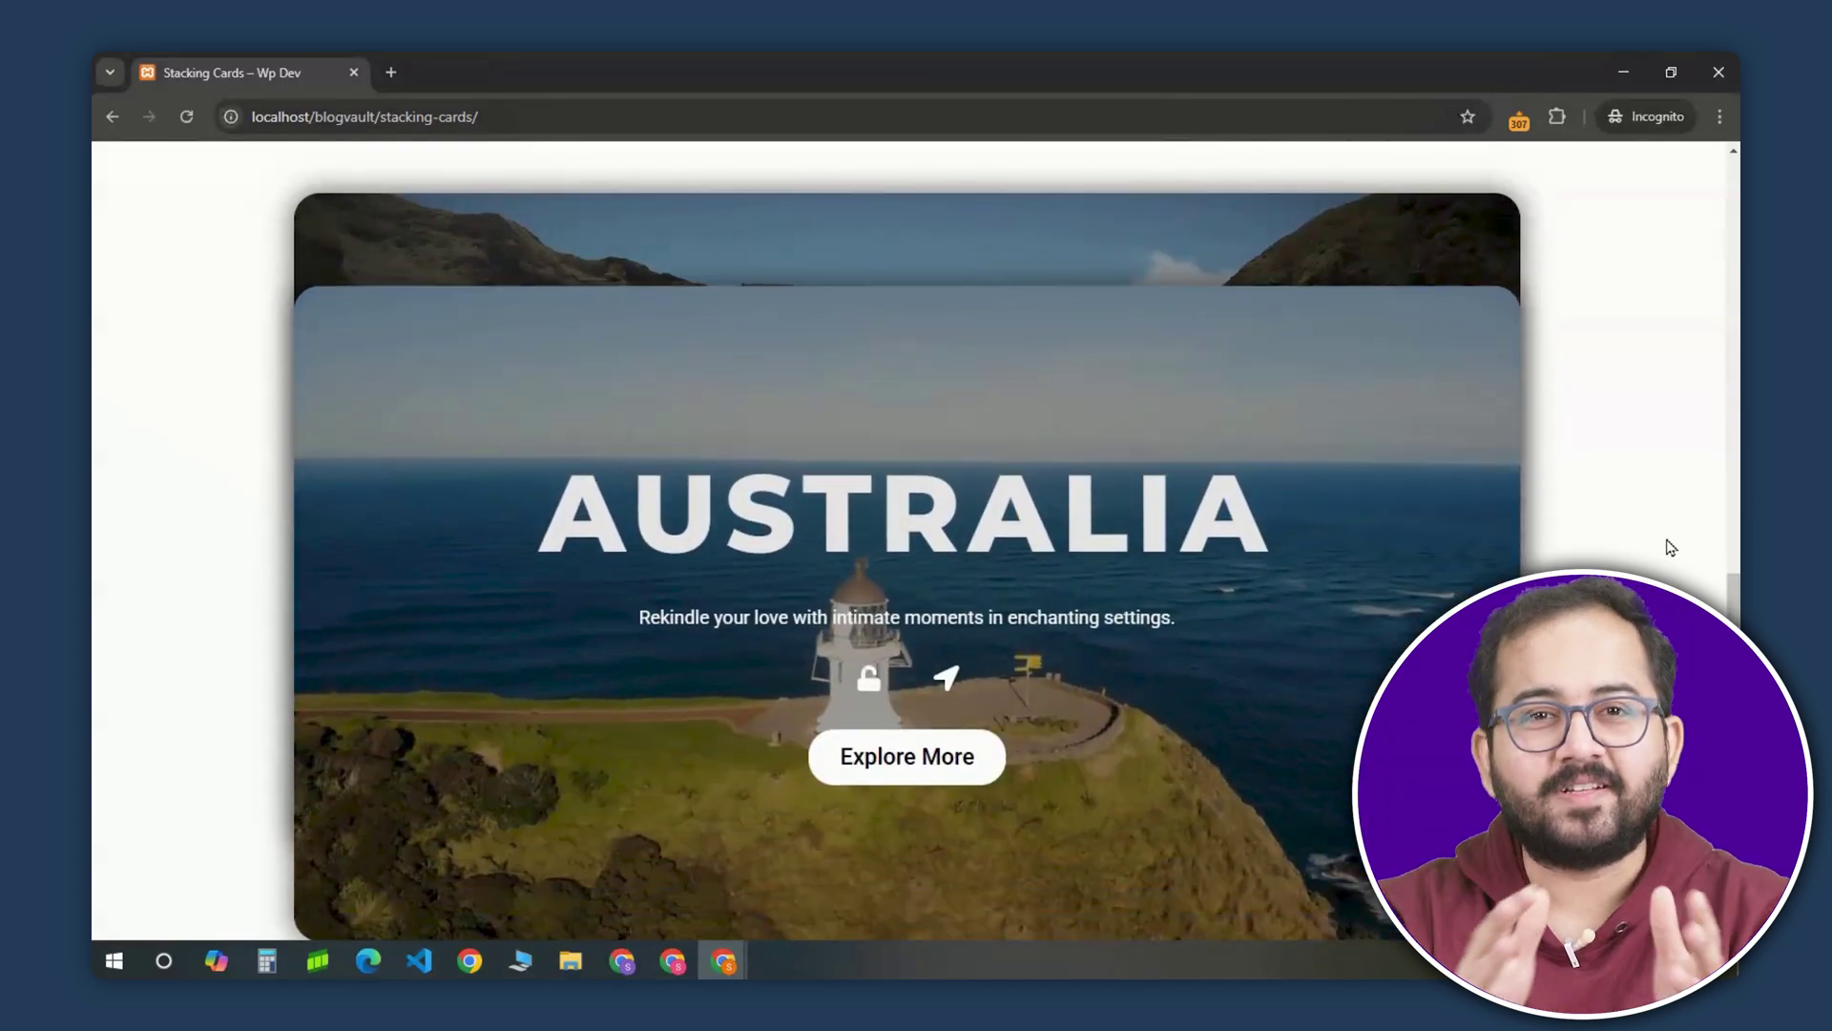
Add a new single-column flexbox container in the empty area at the bottom of the page.
scroll(1670, 547, "down", 3)
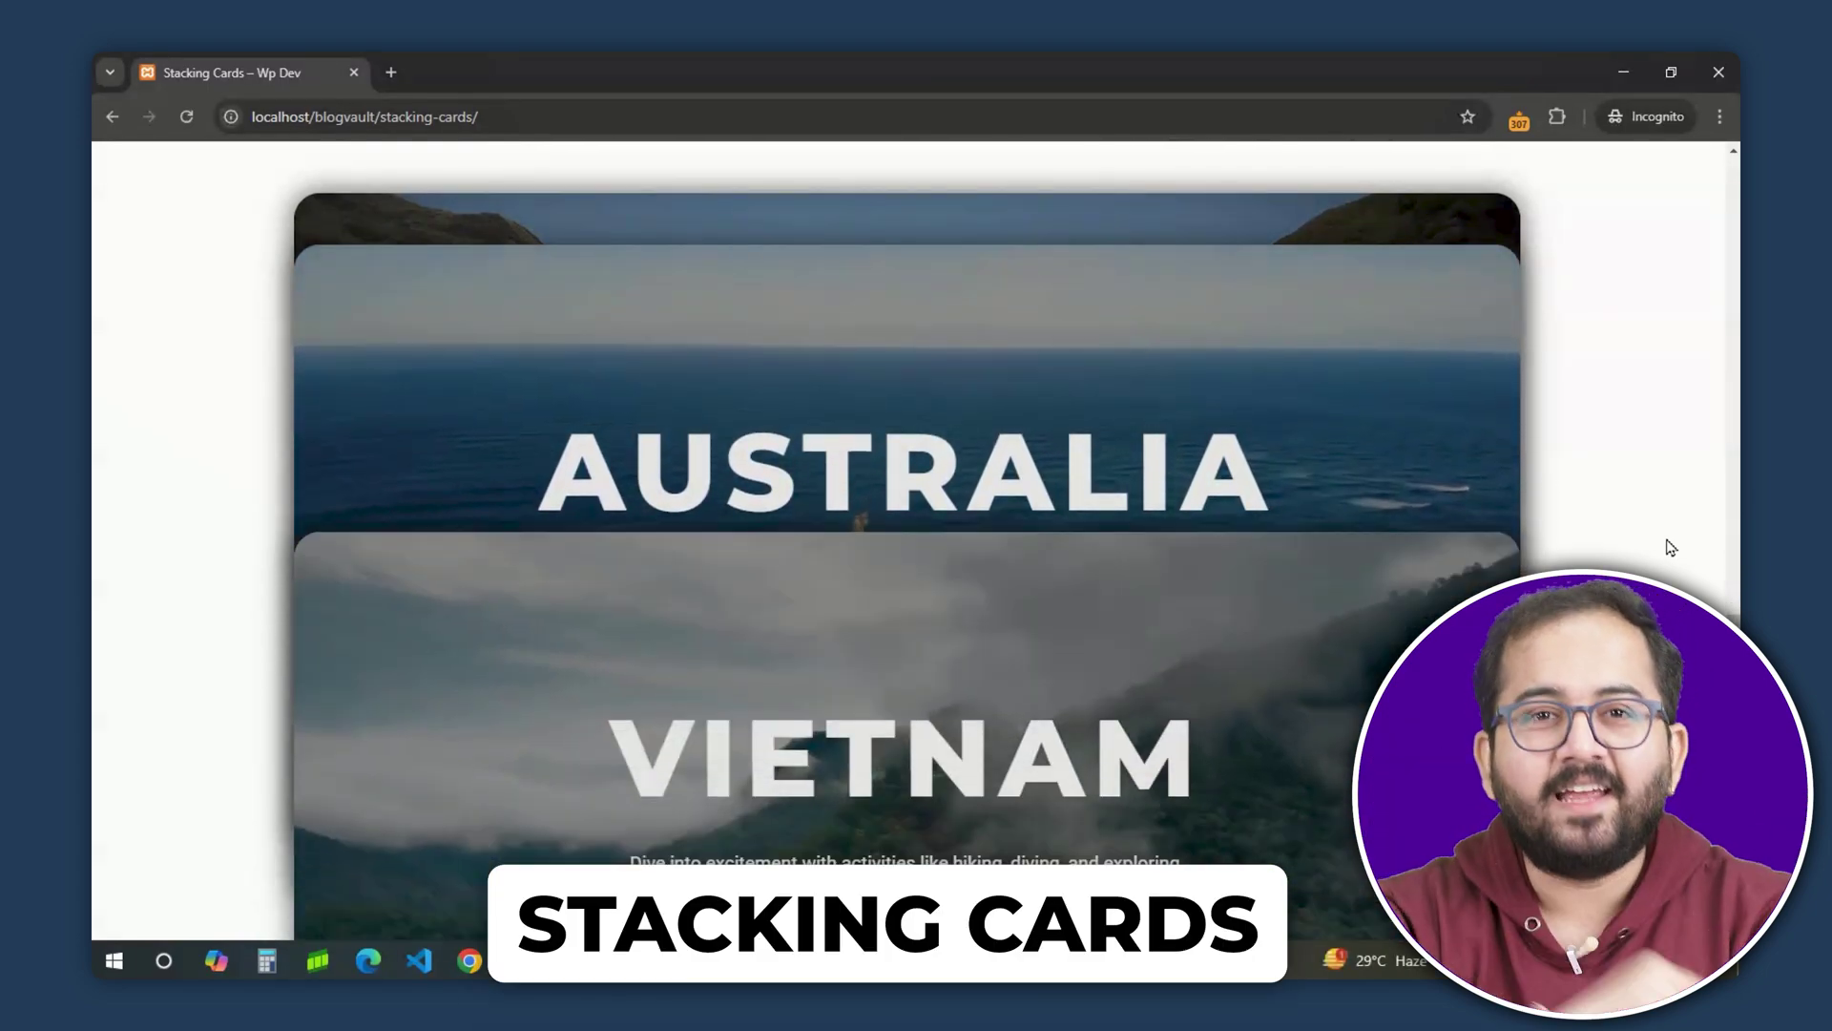
scroll(1670, 547, "down", 3)
scroll(1670, 547, "down", 3)
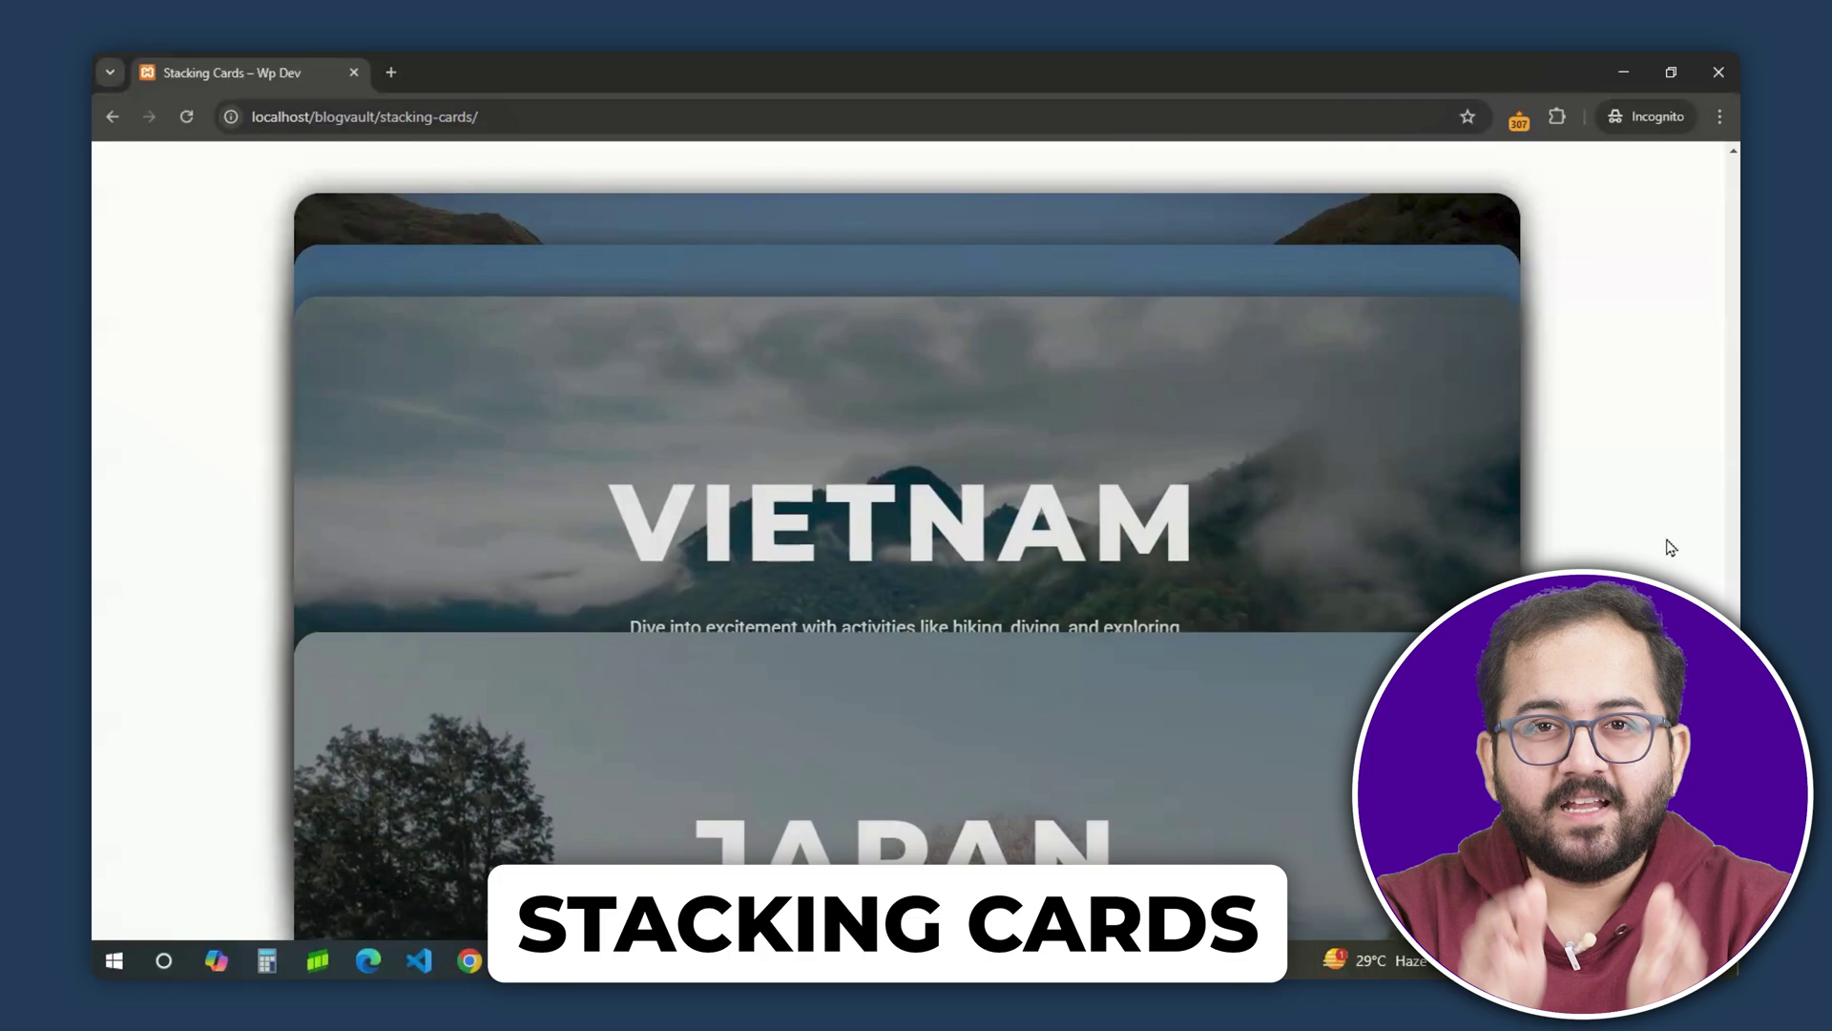
scroll(1670, 546, "down", 3)
scroll(1671, 547, "down", 4)
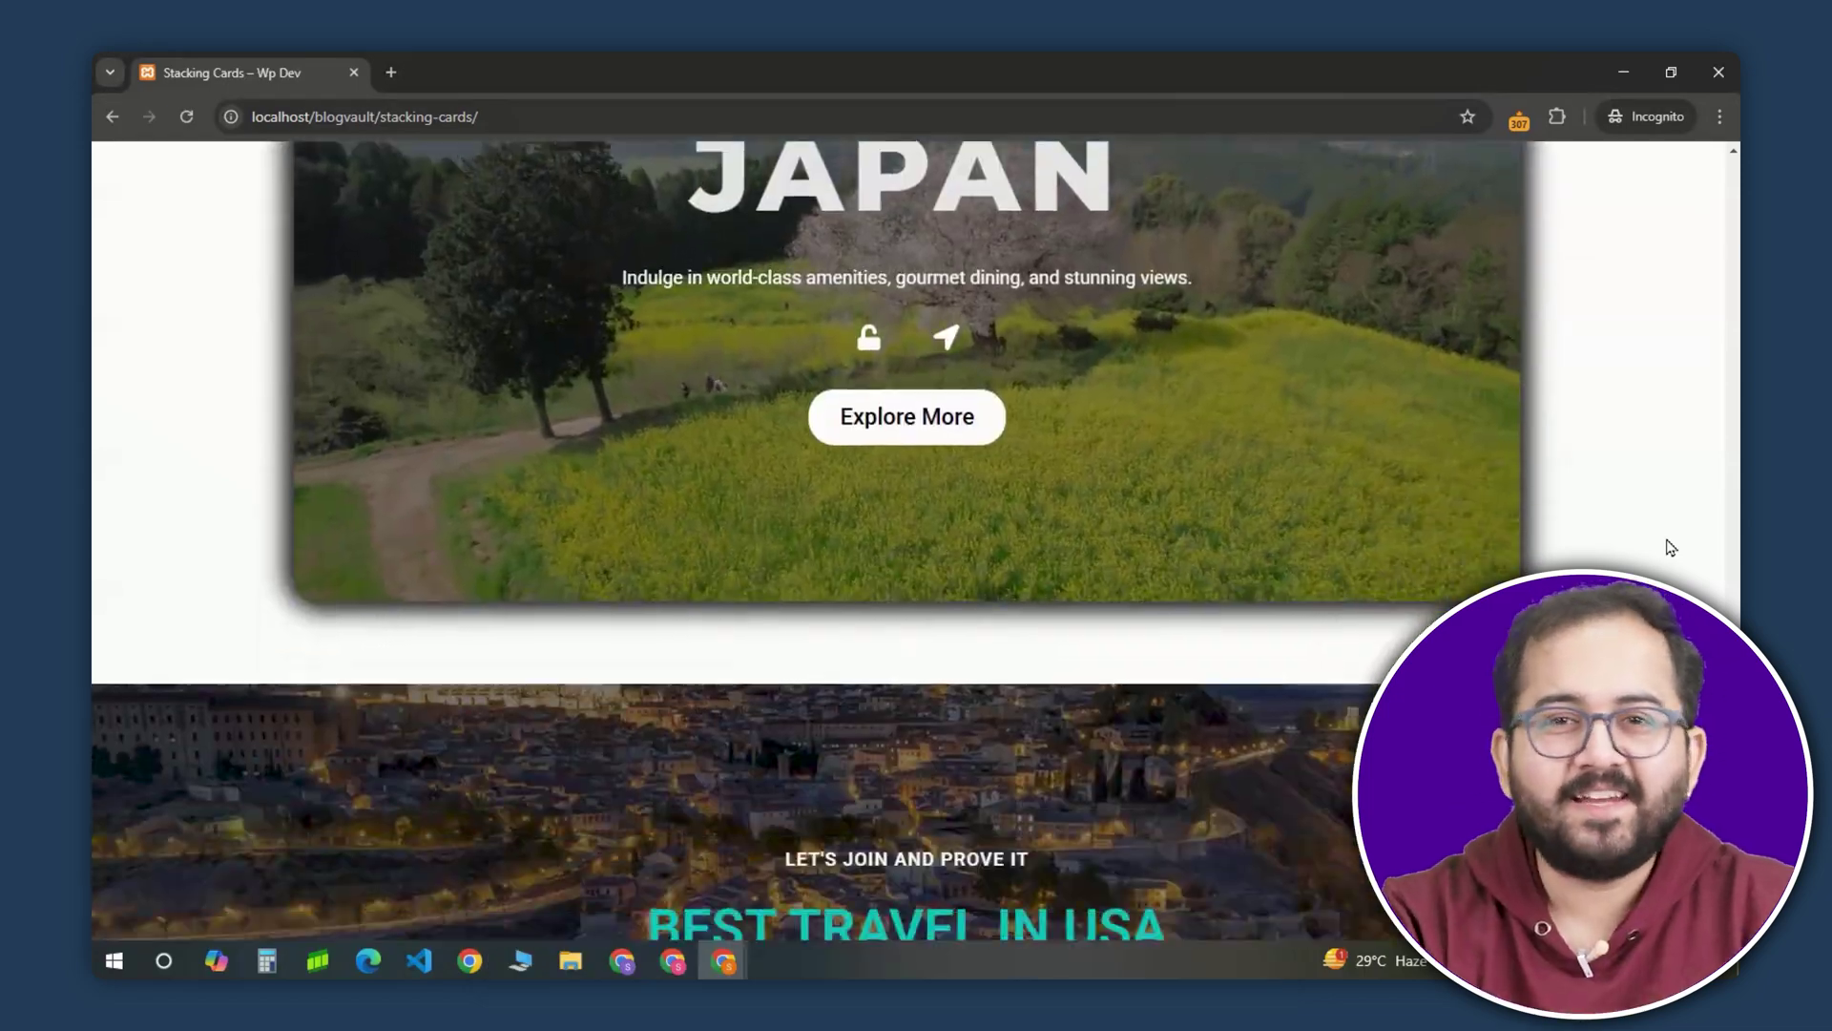
scroll(1670, 547, "down", 10)
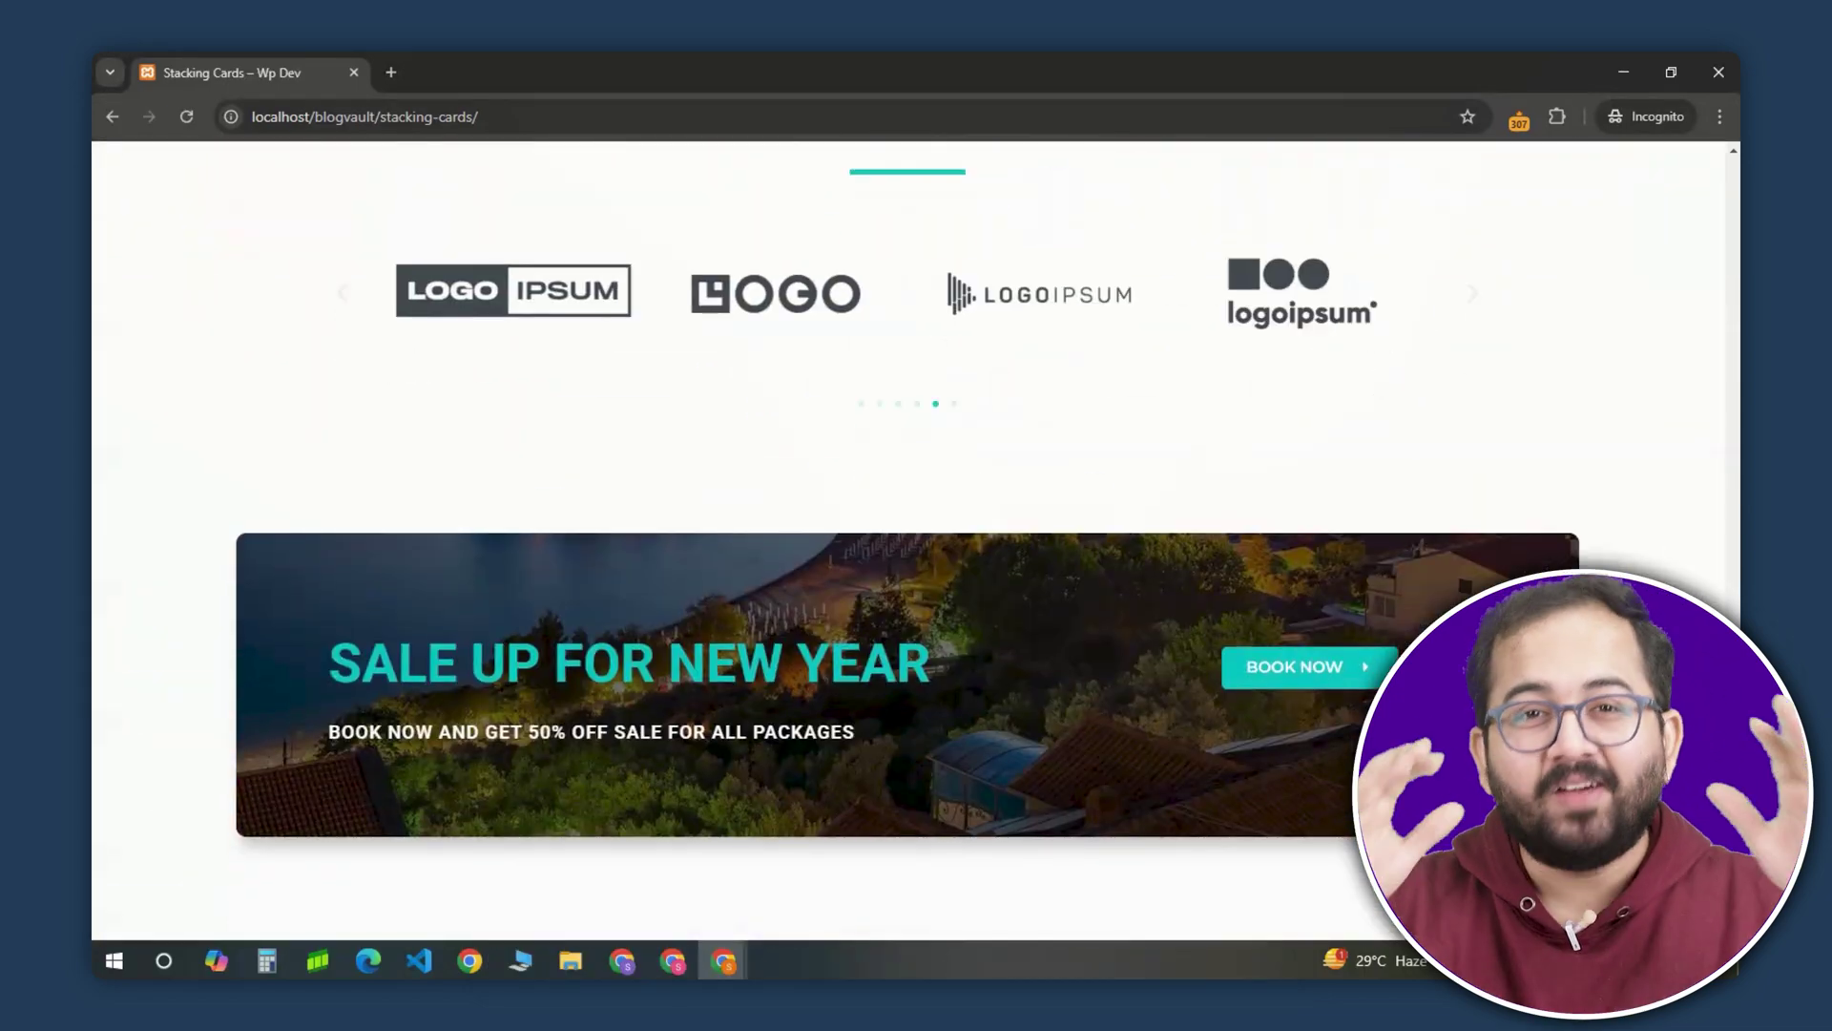
scroll(906, 535, "up", 10)
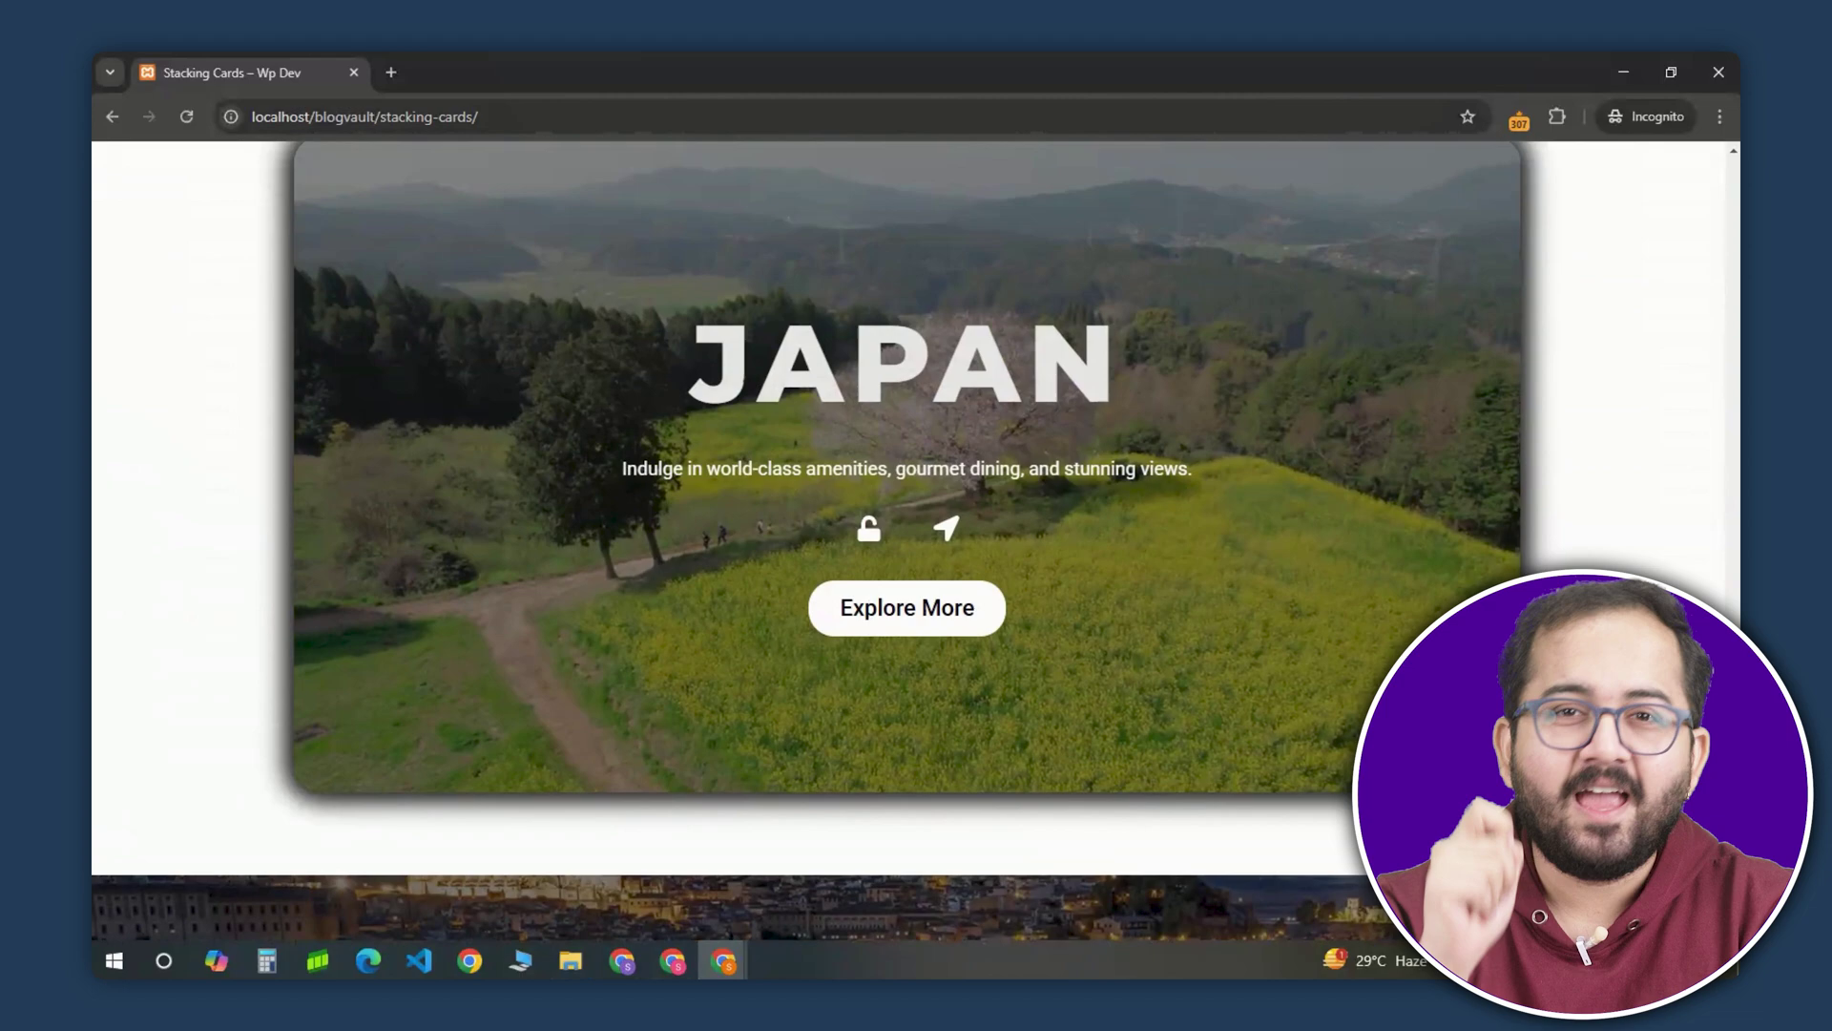
scroll(906, 535, "up", 3)
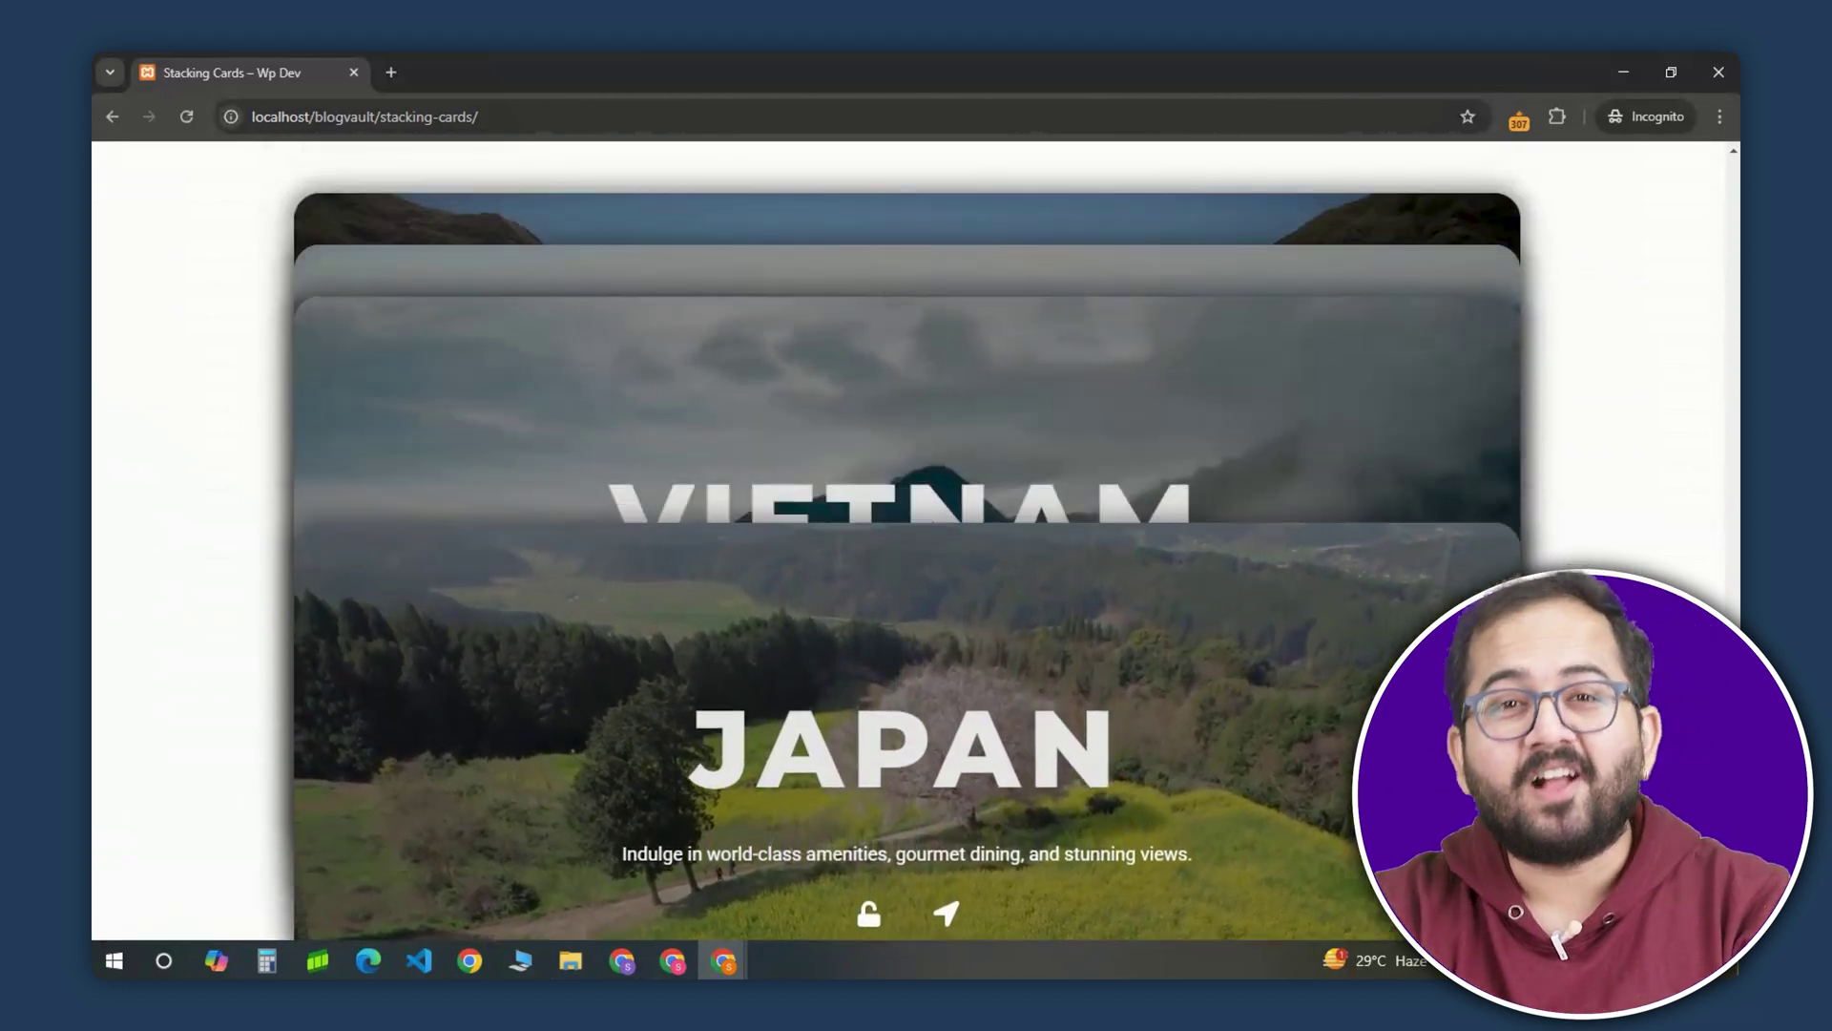
scroll(906, 535, "up", 5)
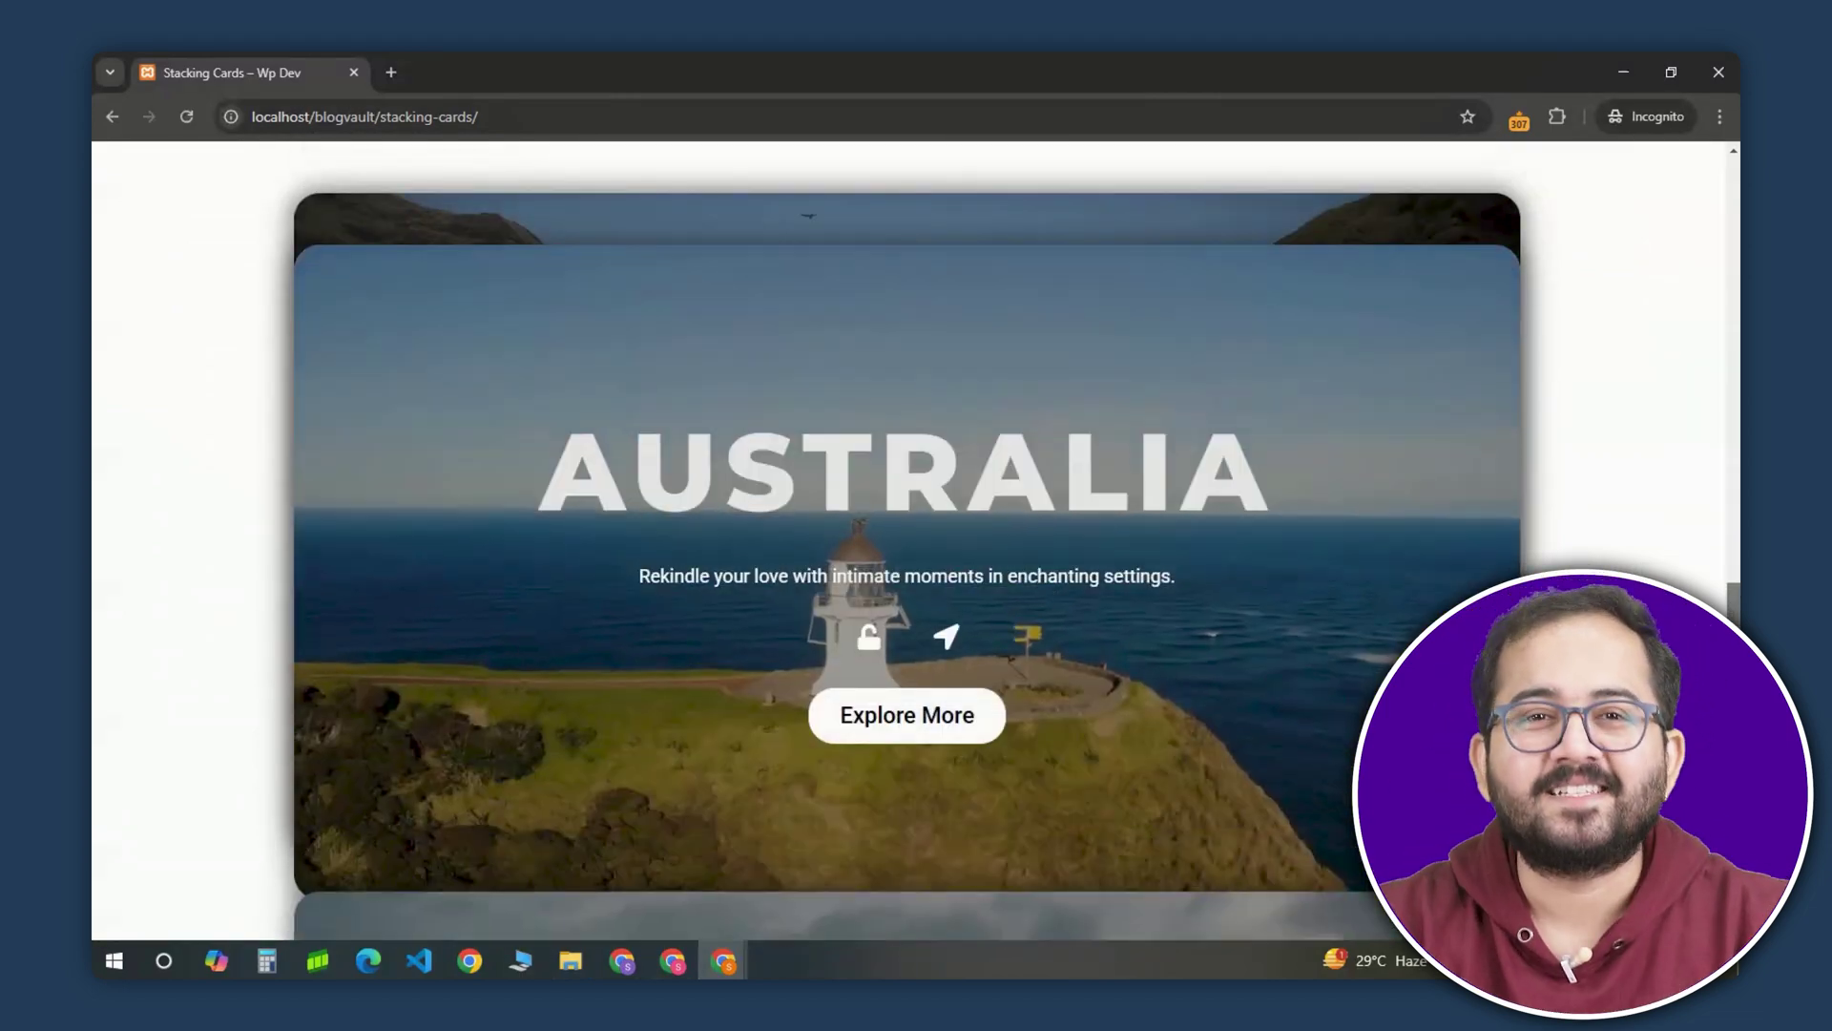
scroll(907, 535, "up", 5)
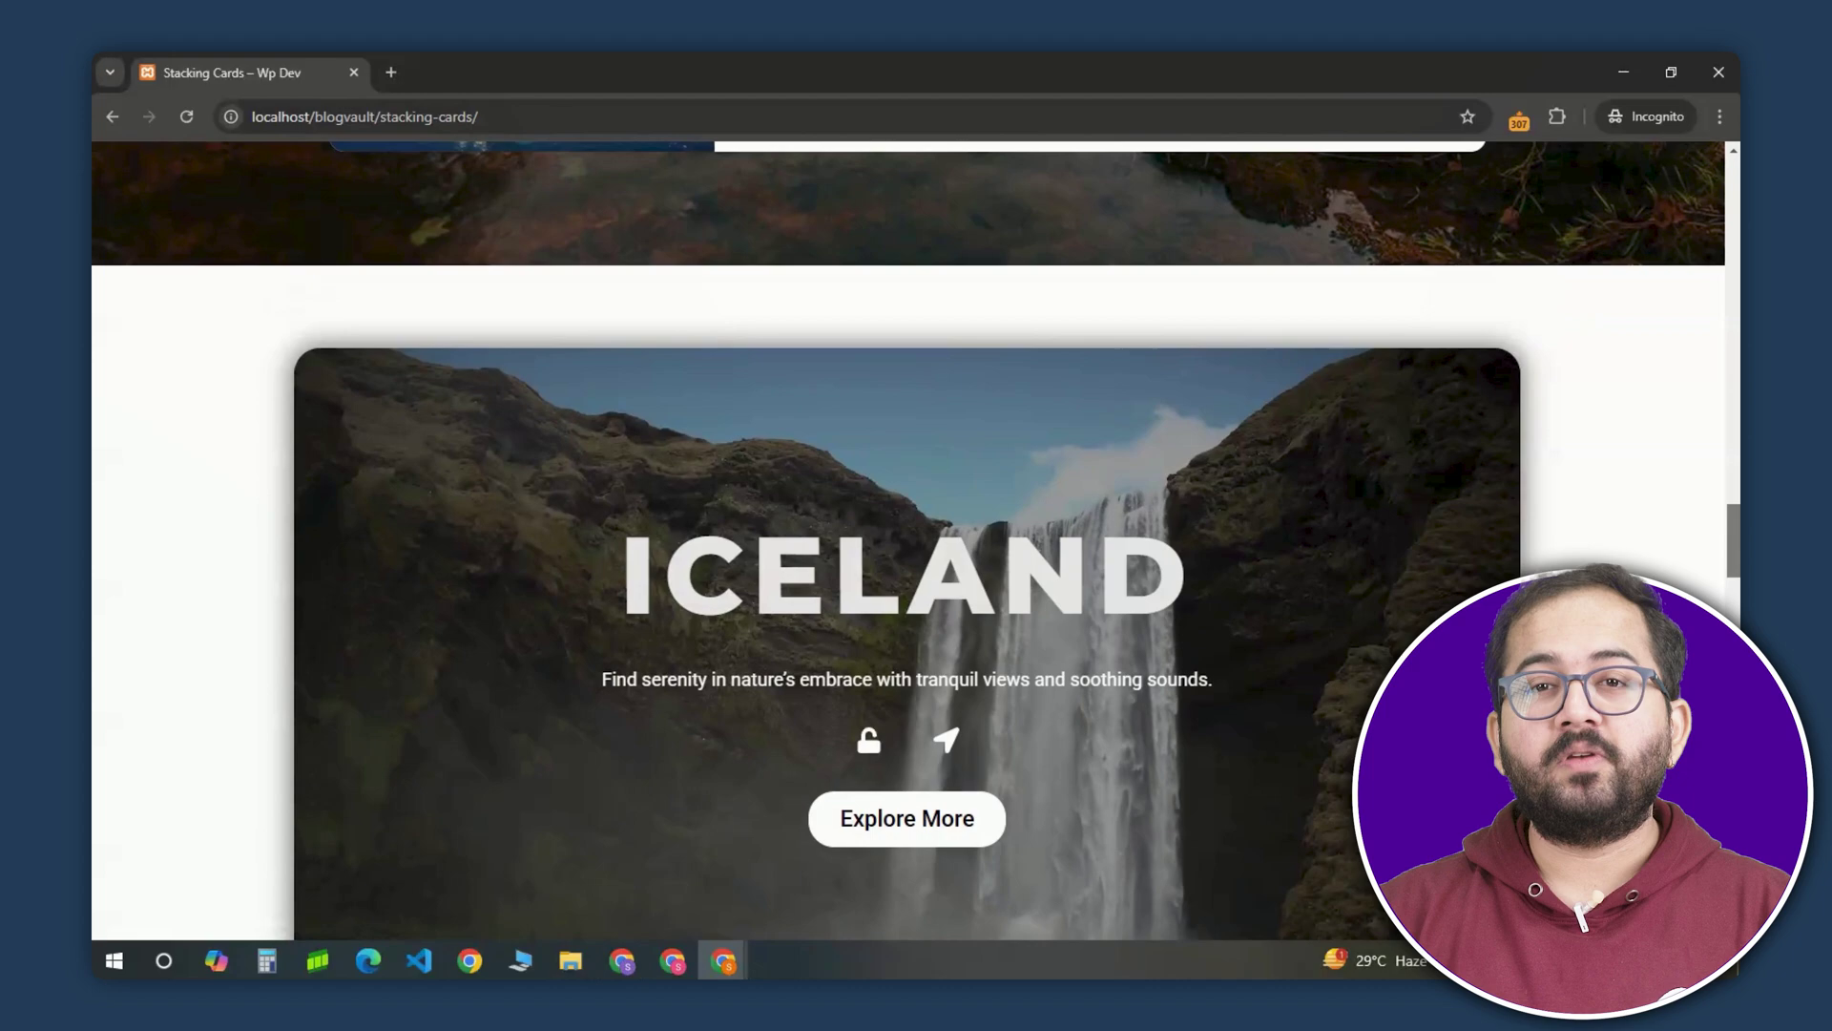
scroll(907, 534, "down", 2)
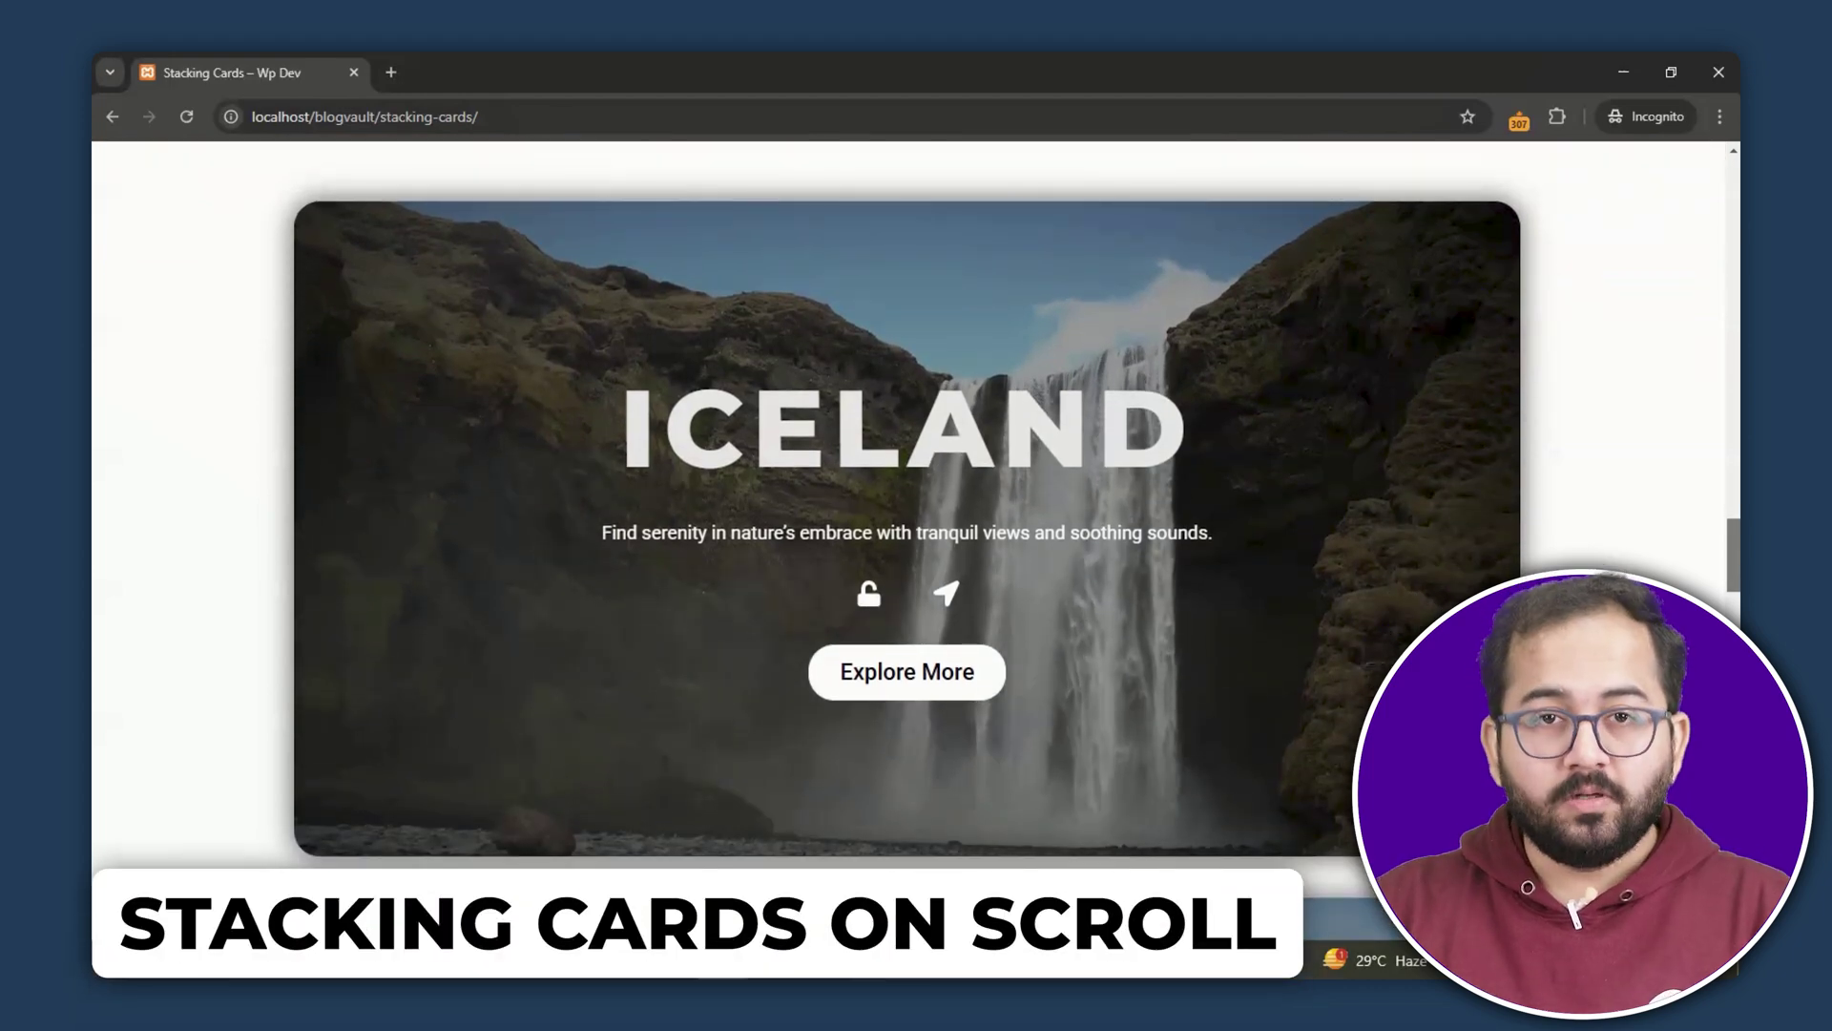
scroll(907, 534, "down", 5)
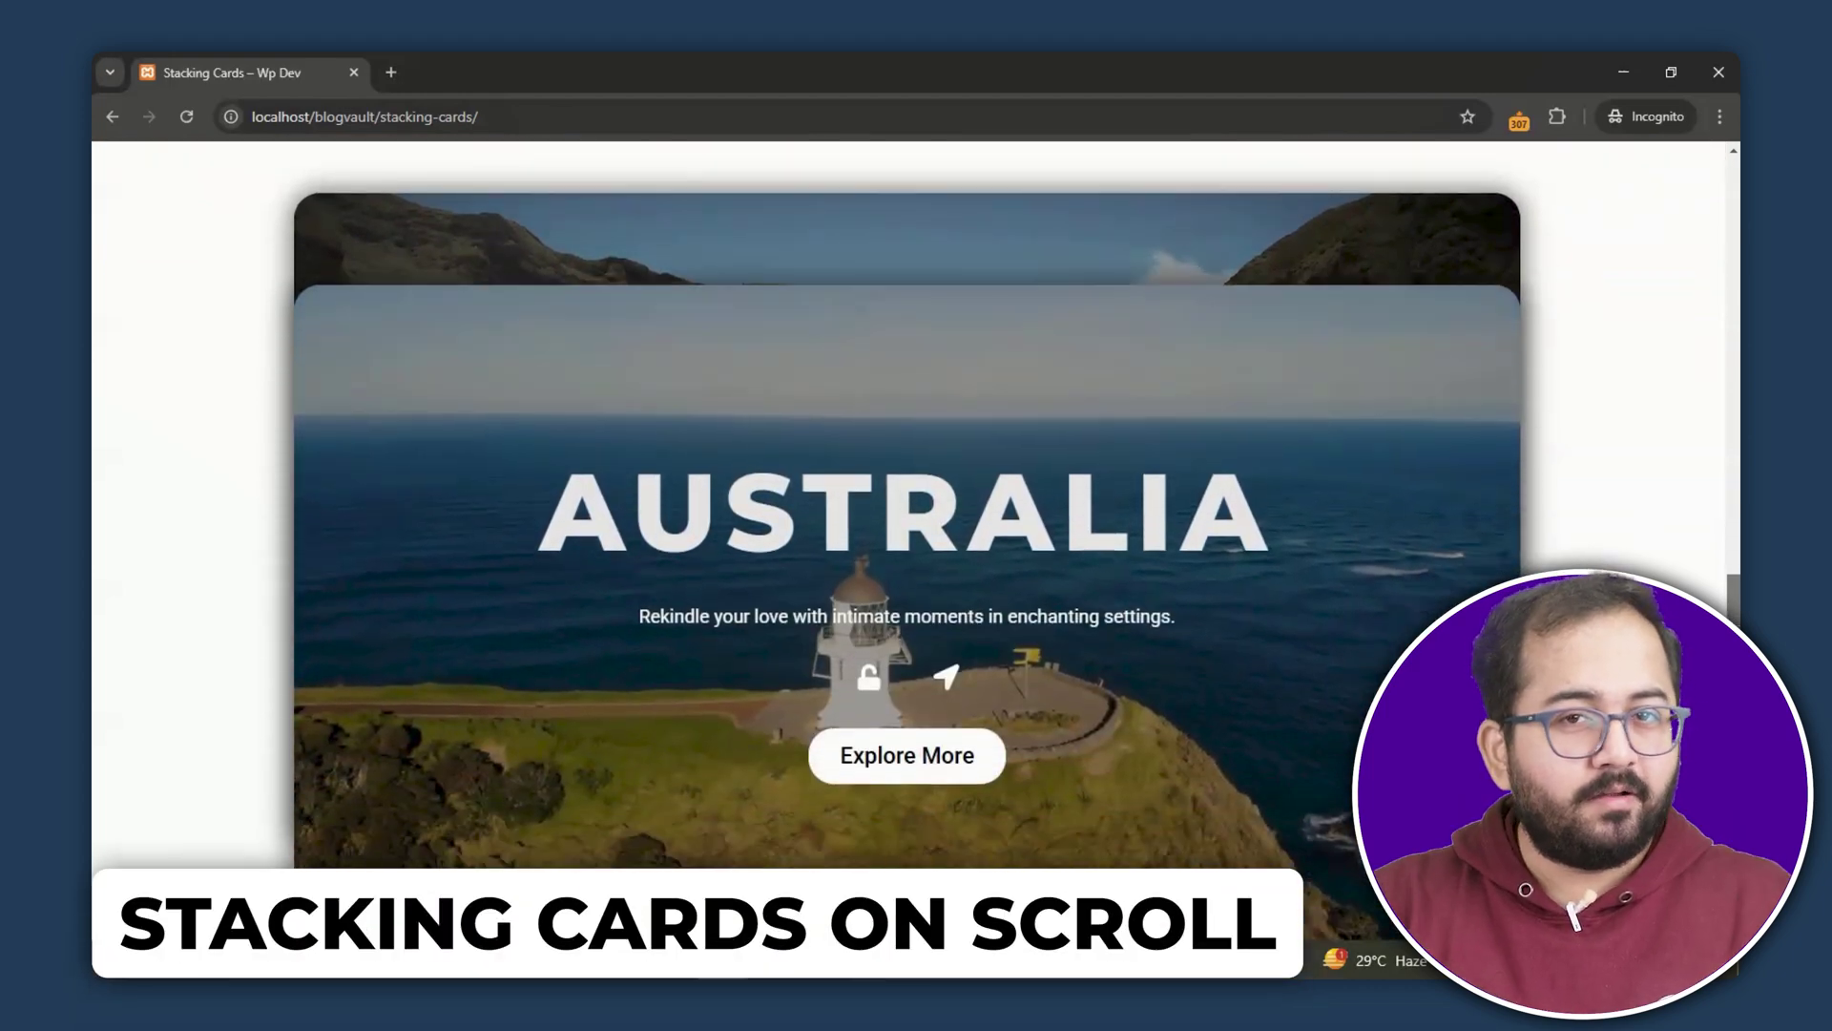
scroll(906, 534, "down", 1)
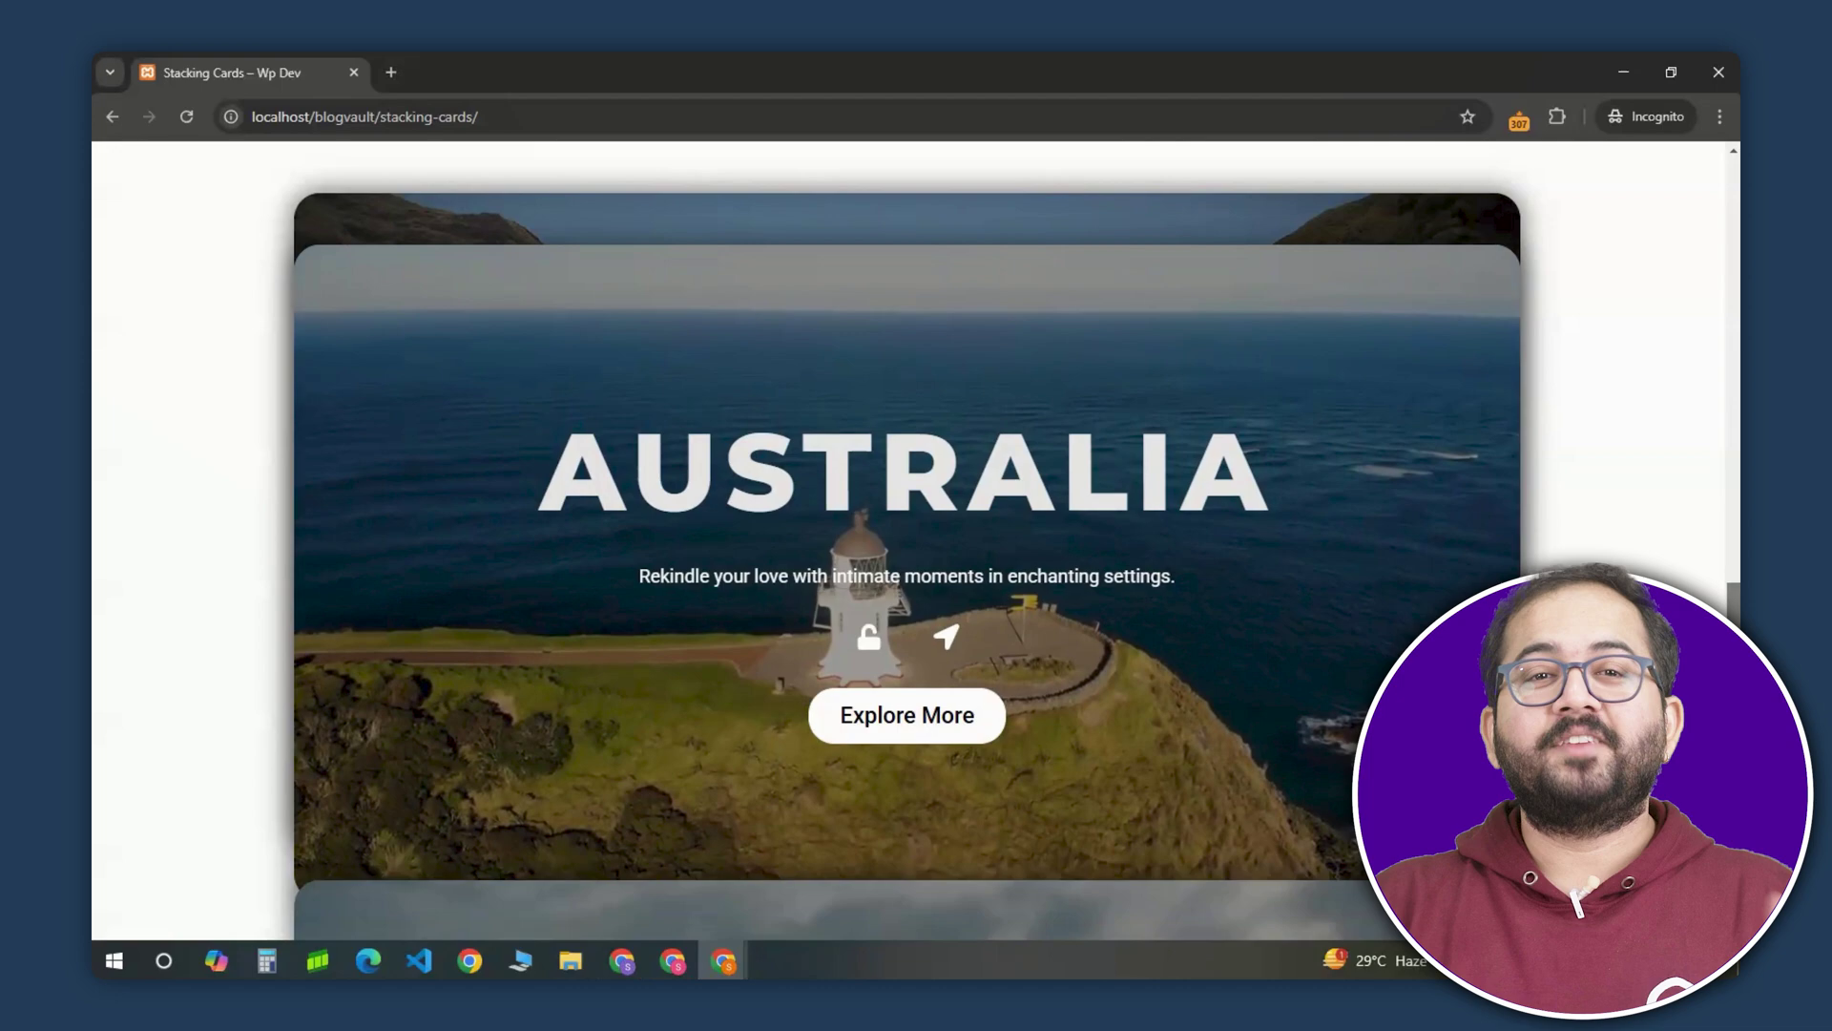
scroll(906, 535, "down", 5)
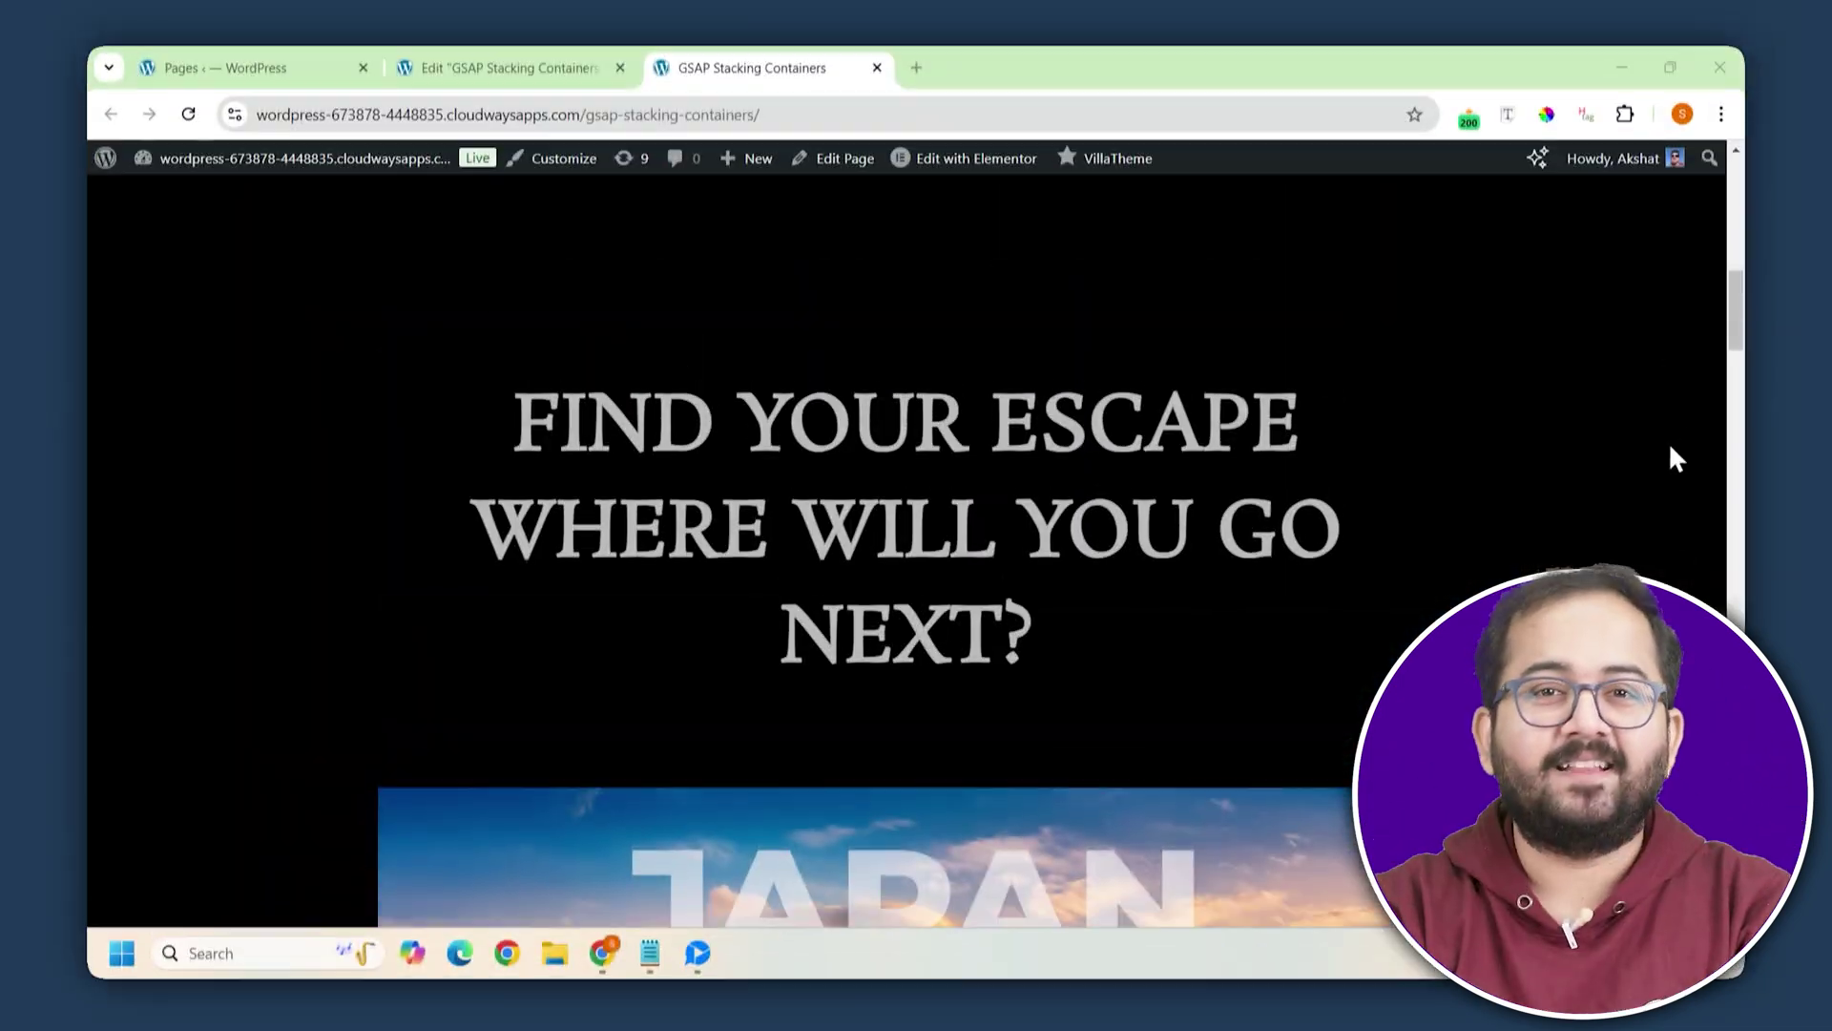
scroll(1672, 449, "down", 10)
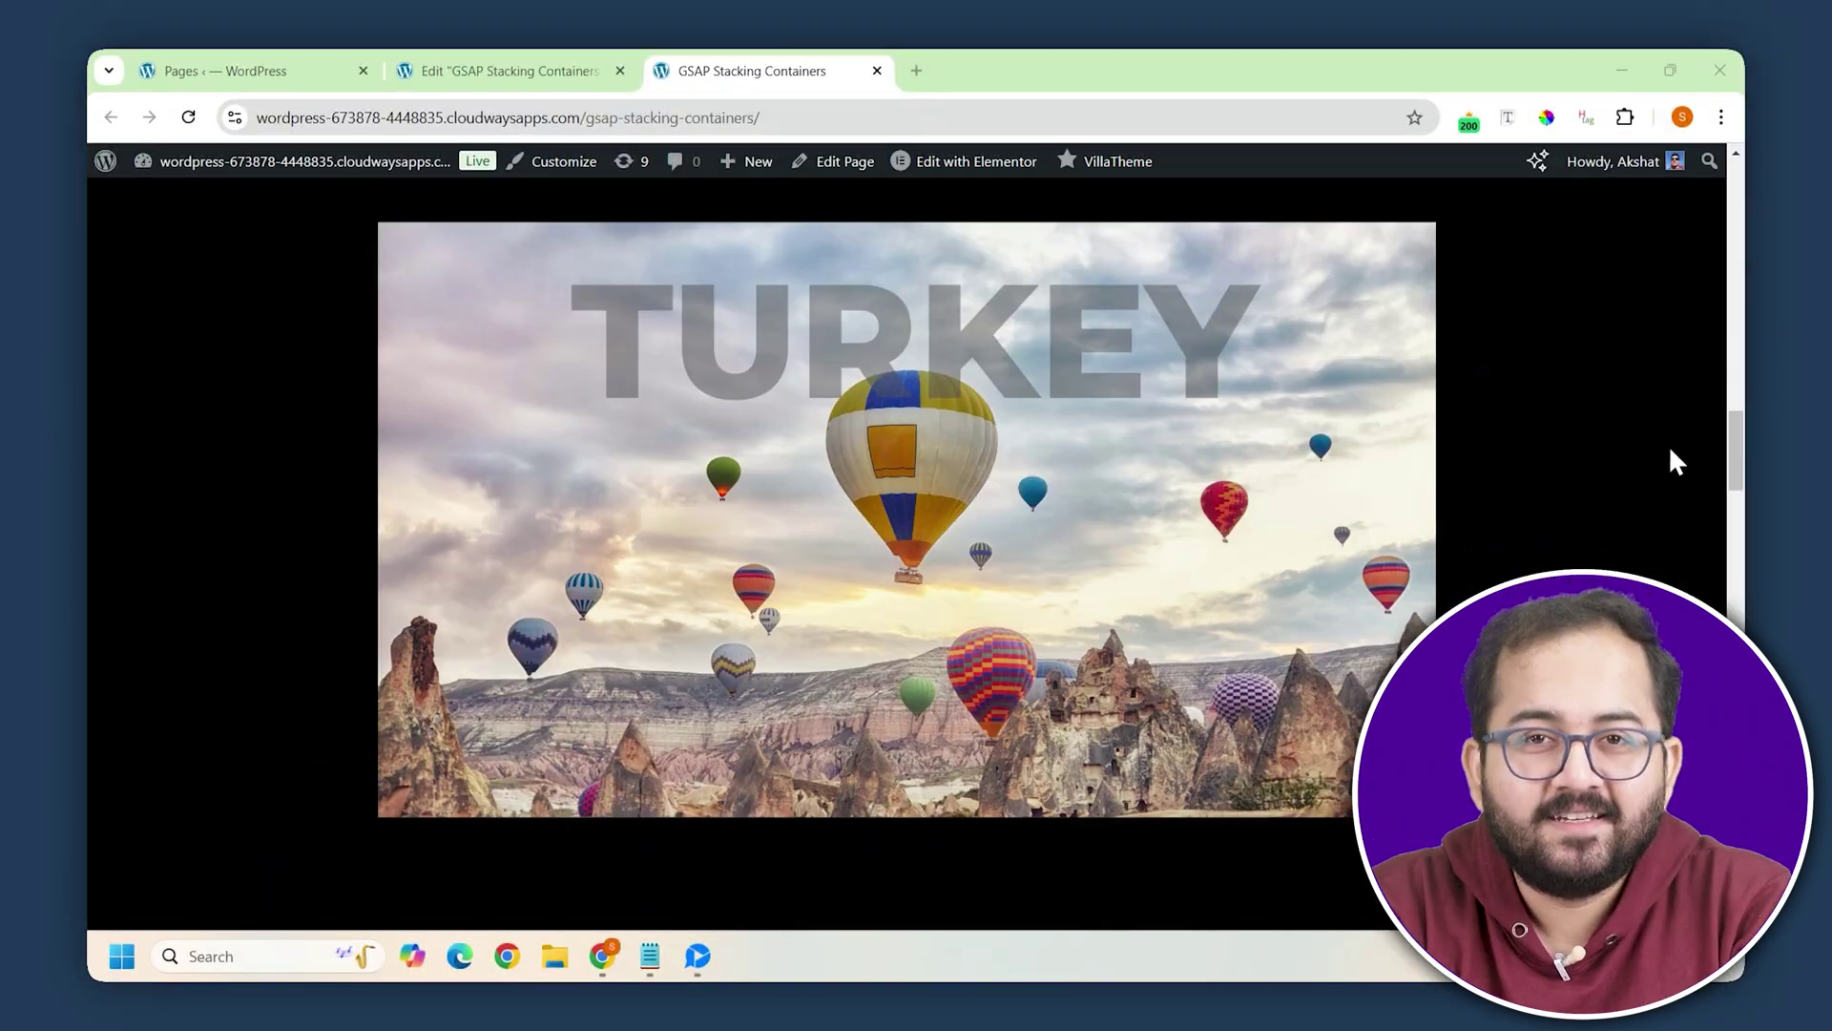
scroll(1671, 450, "down", 10)
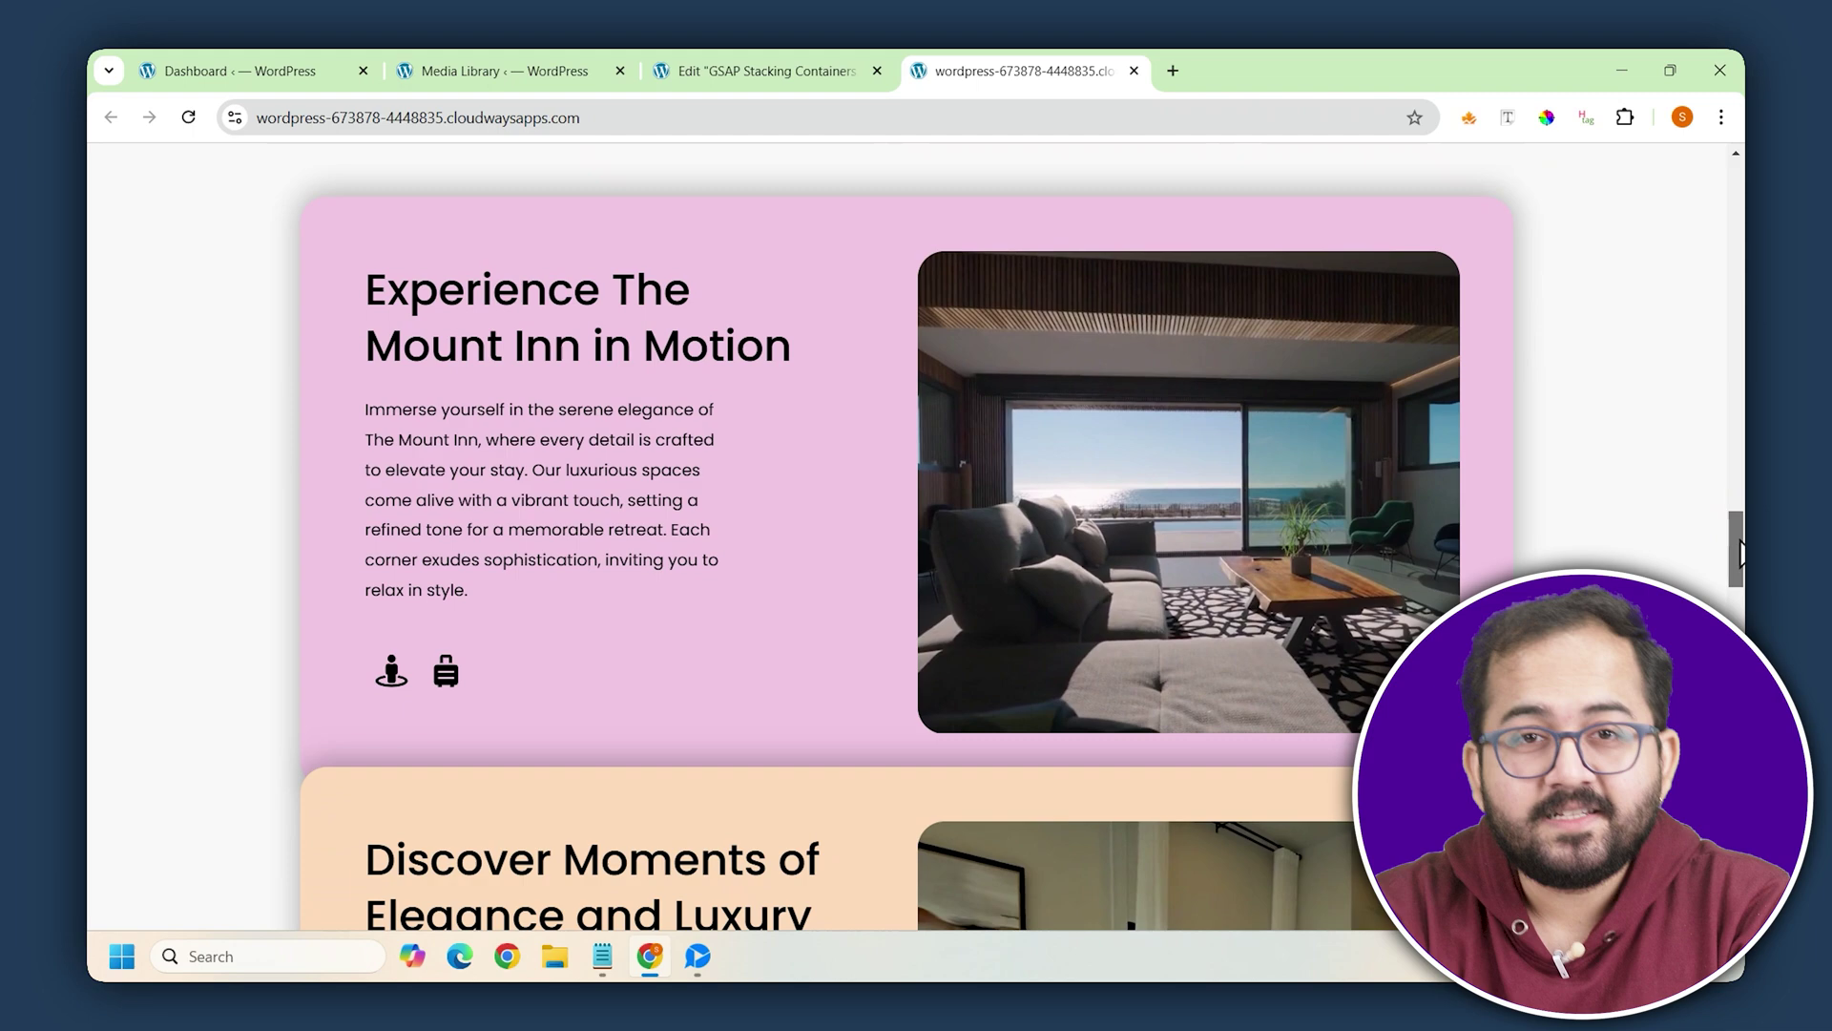
left_click_drag(1738, 553, 1739, 601)
scroll(905, 611, "down", 5)
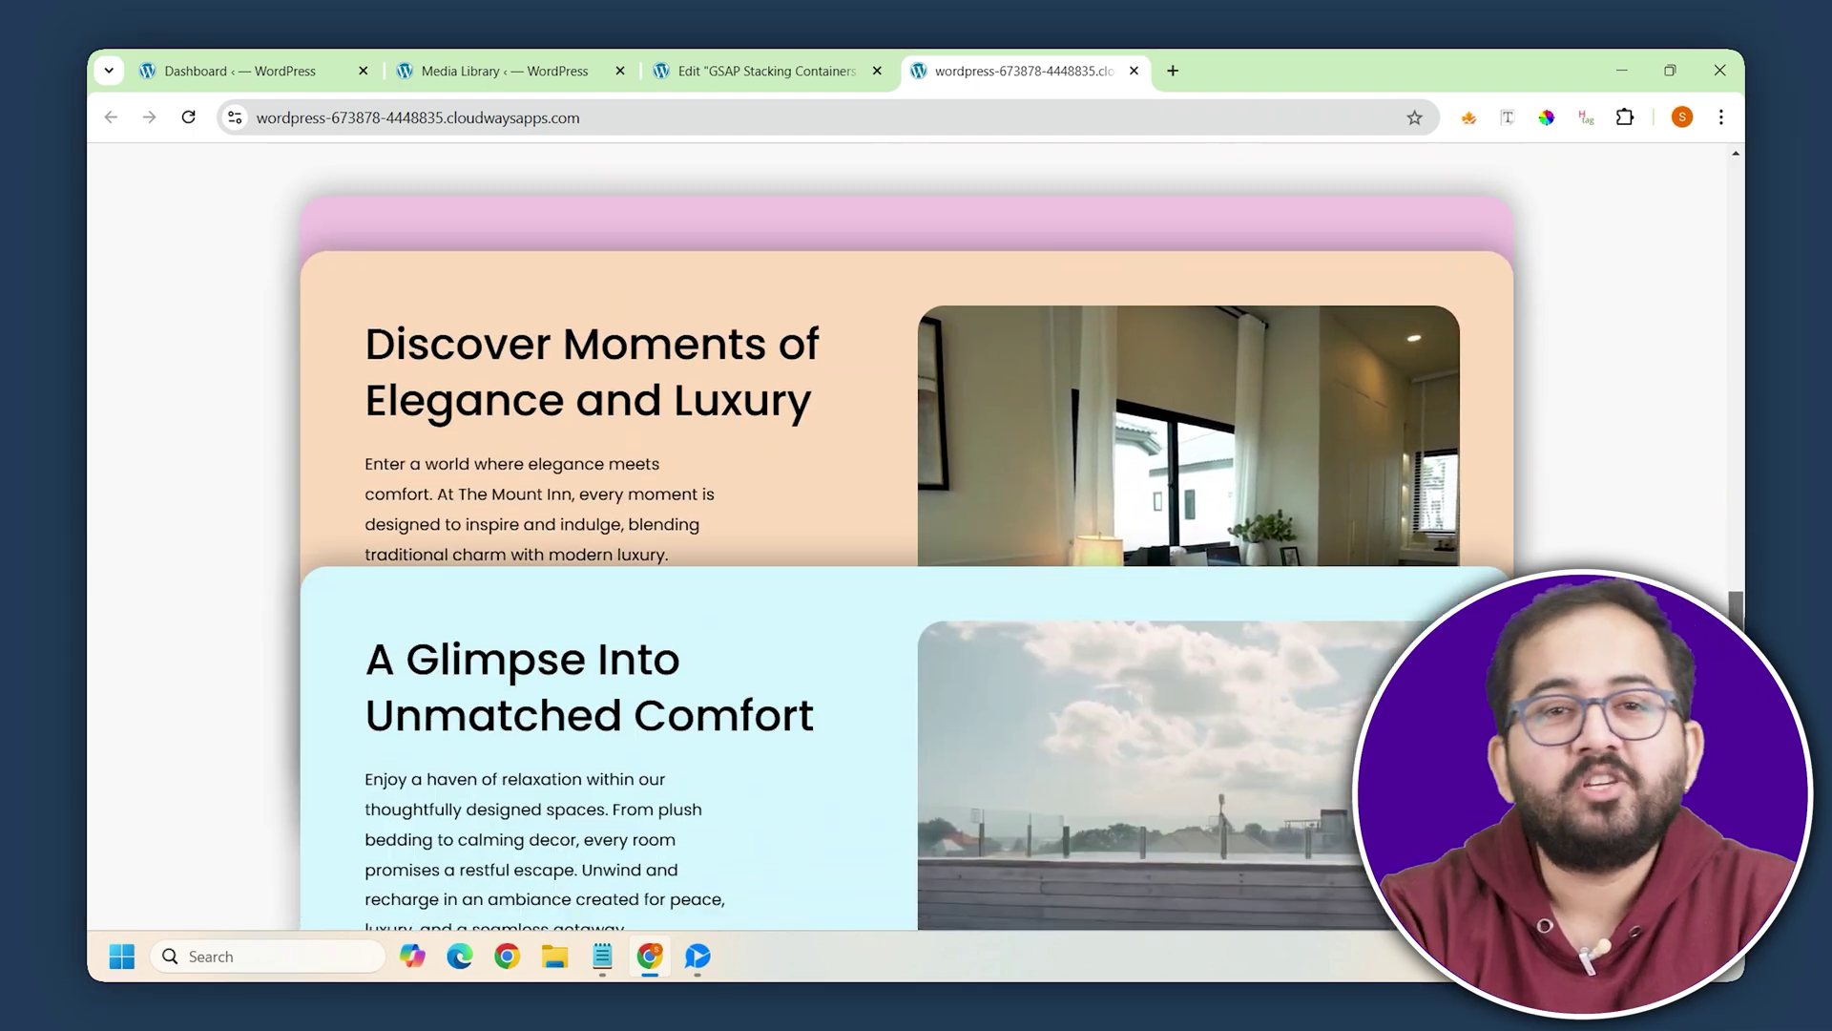
scroll(905, 611, "down", 5)
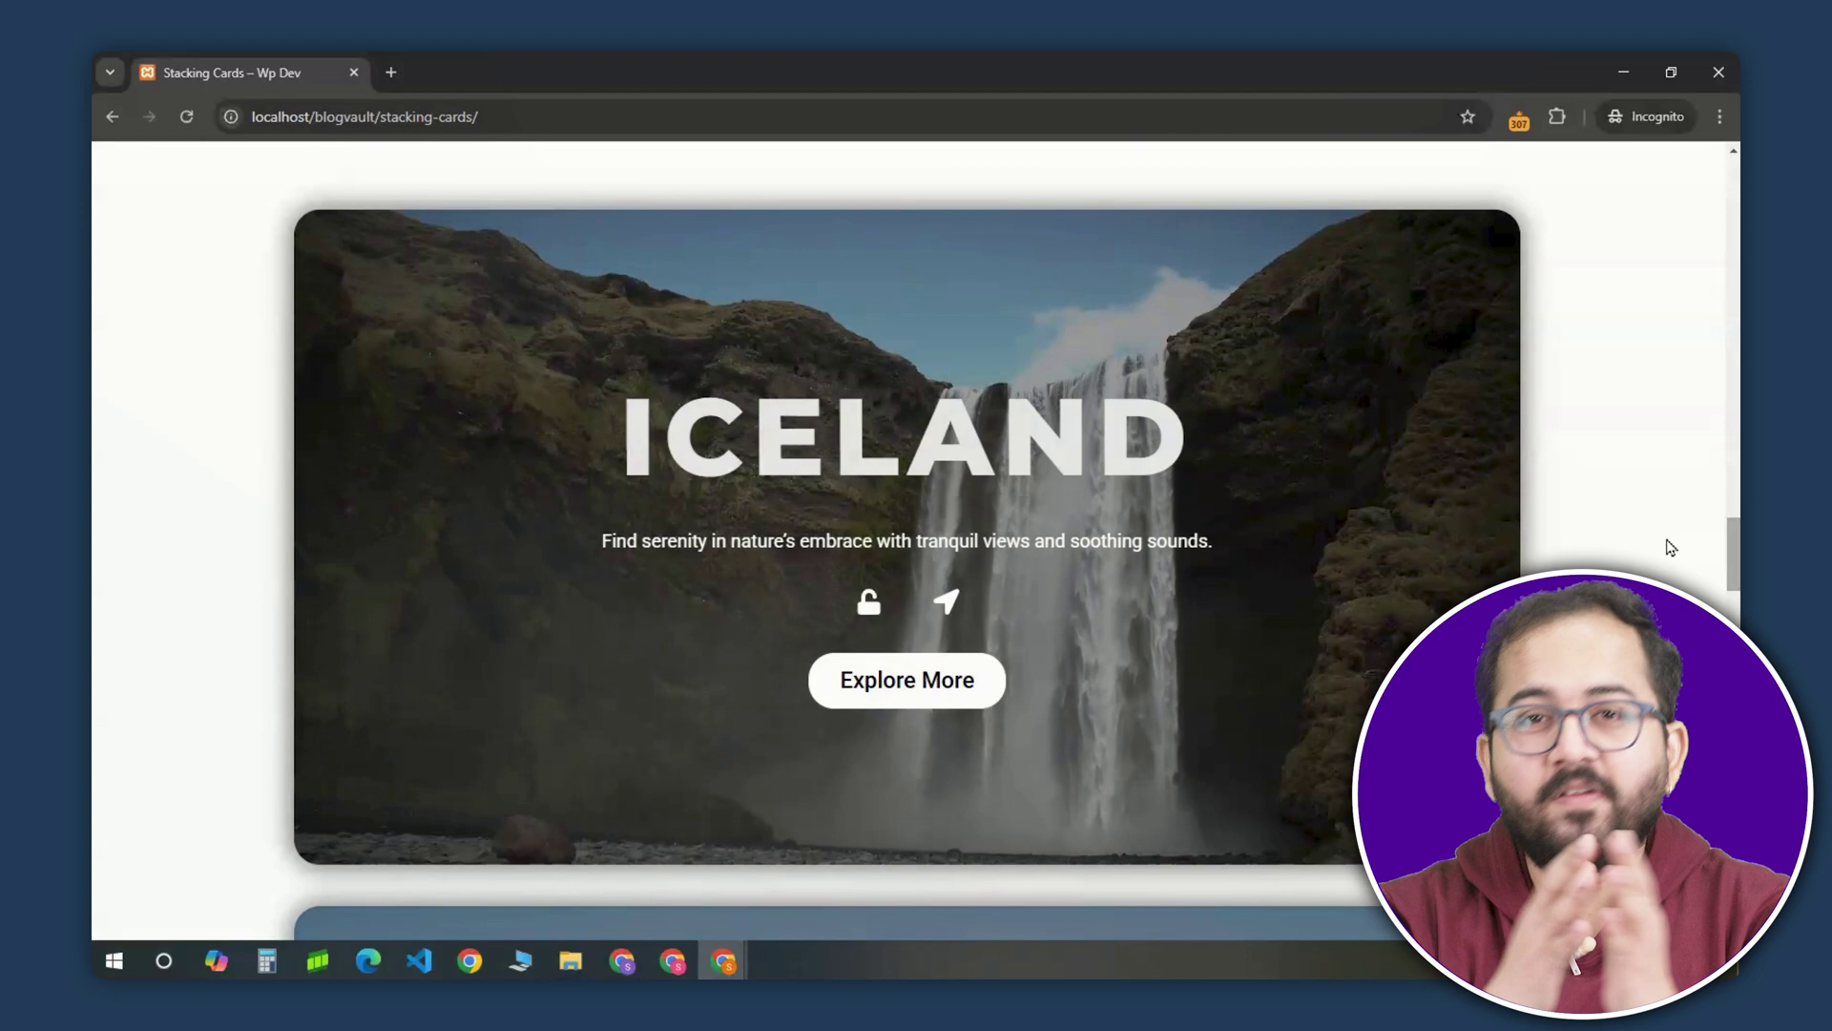
scroll(1670, 546, "down", 5)
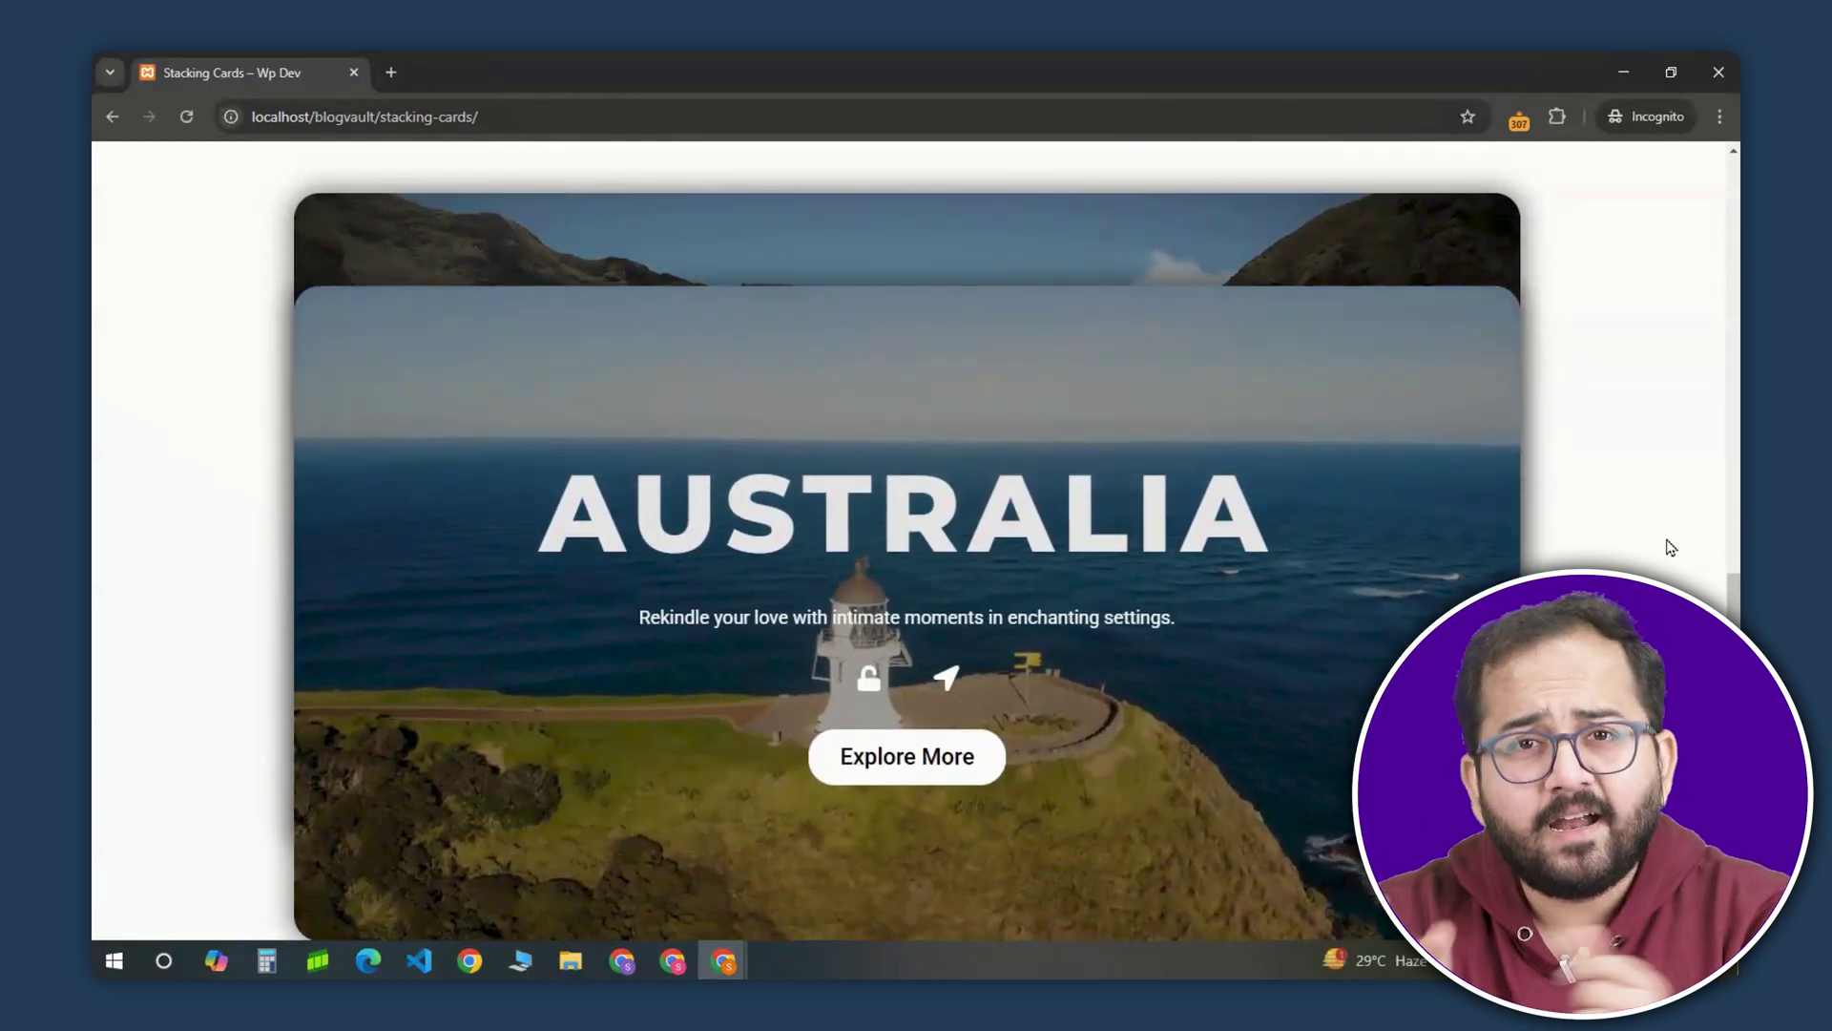
scroll(1670, 546, "down", 5)
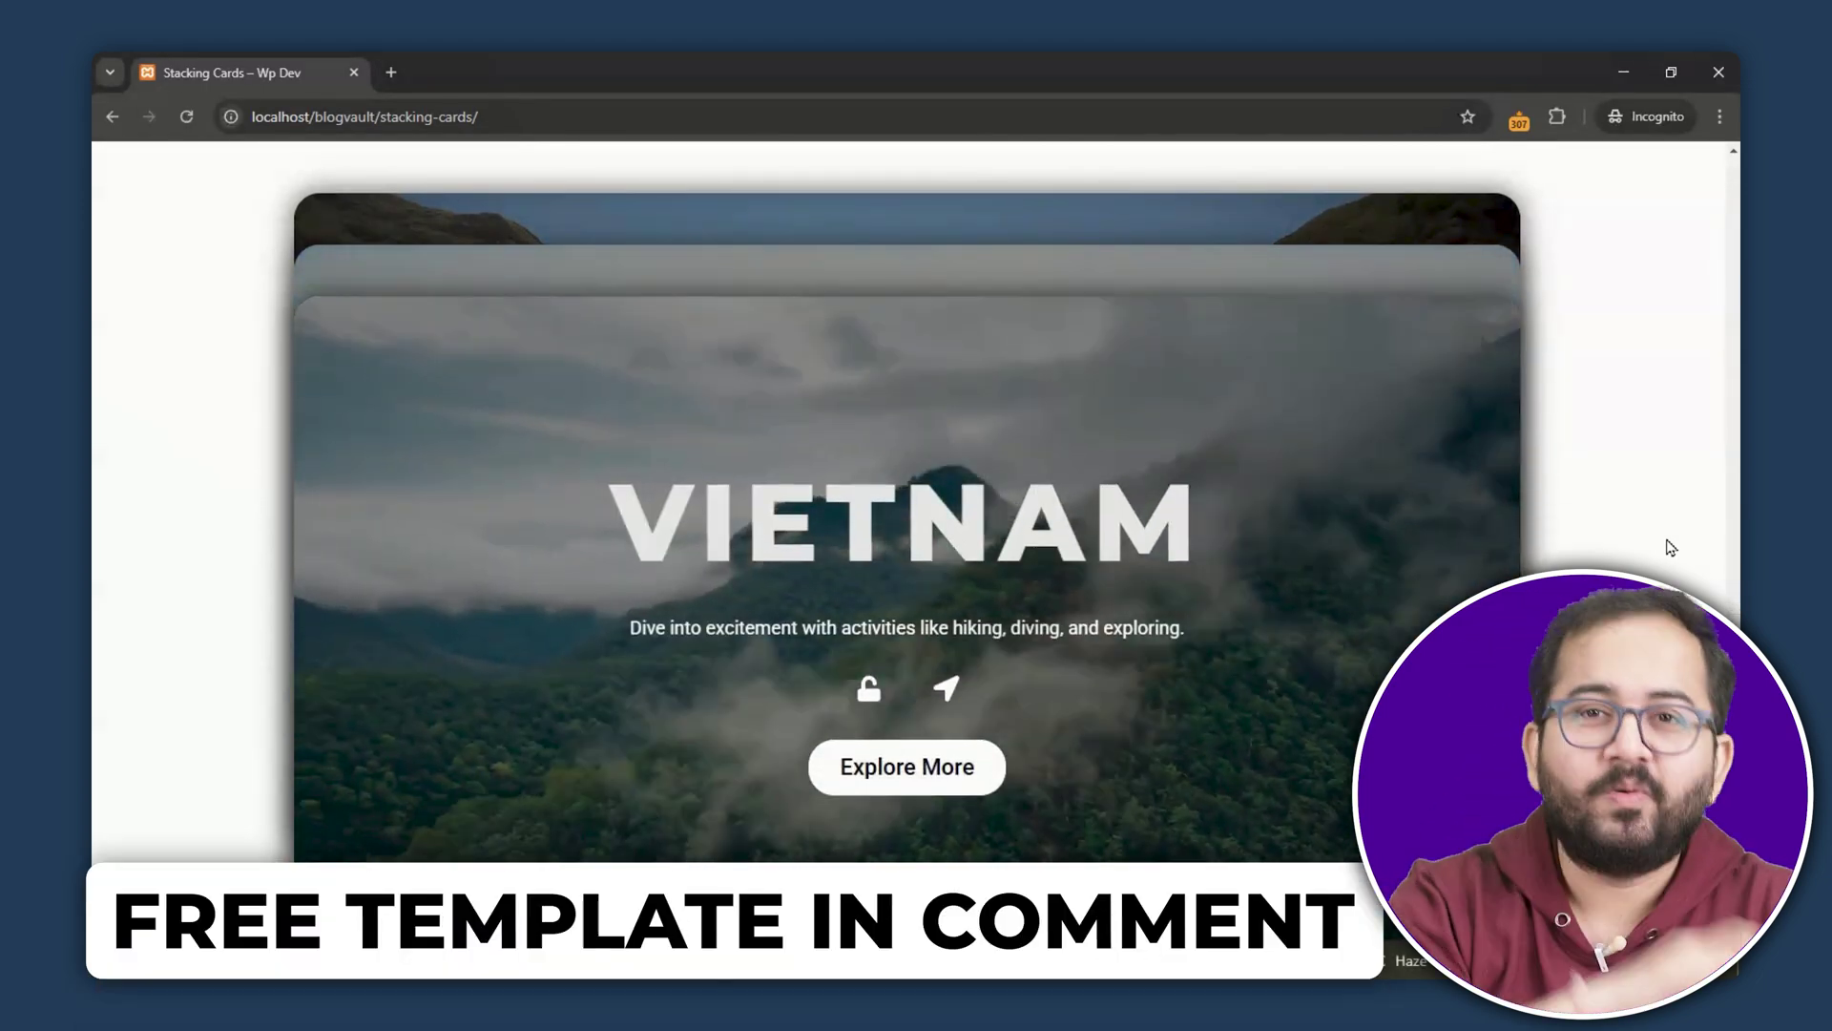
scroll(1670, 547, "down", 5)
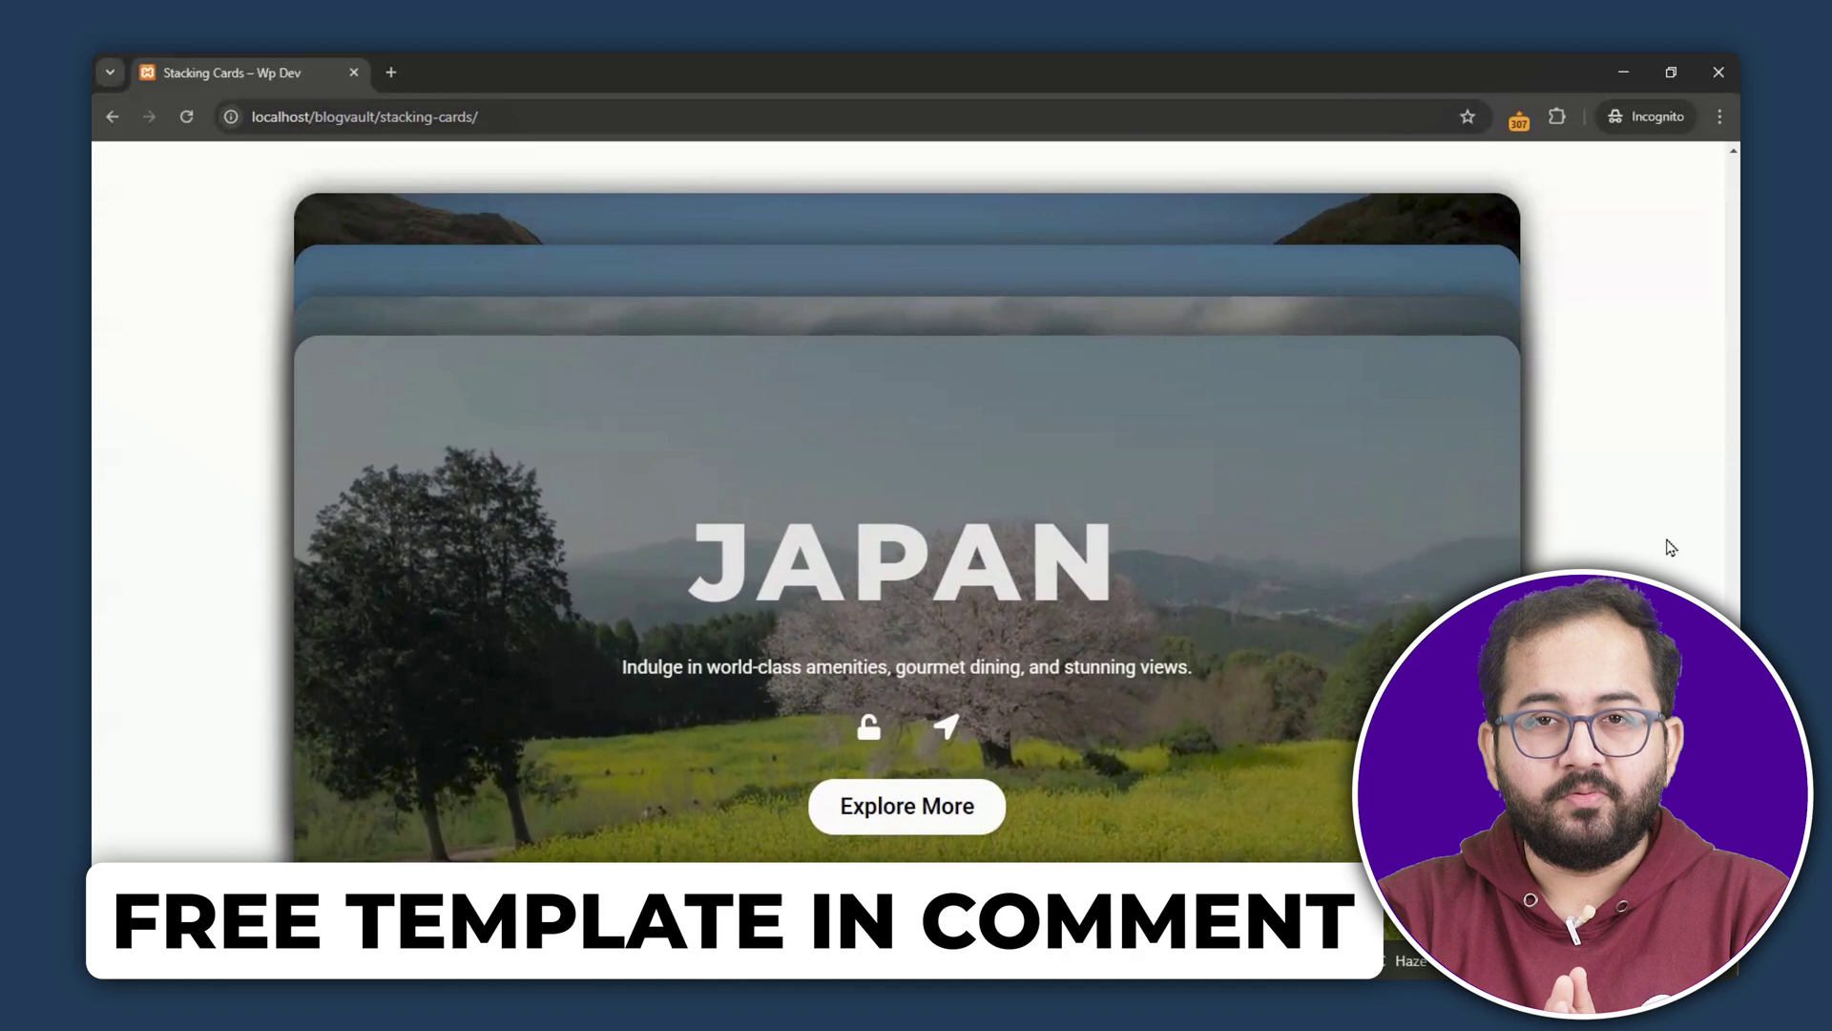
scroll(1670, 547, "down", 10)
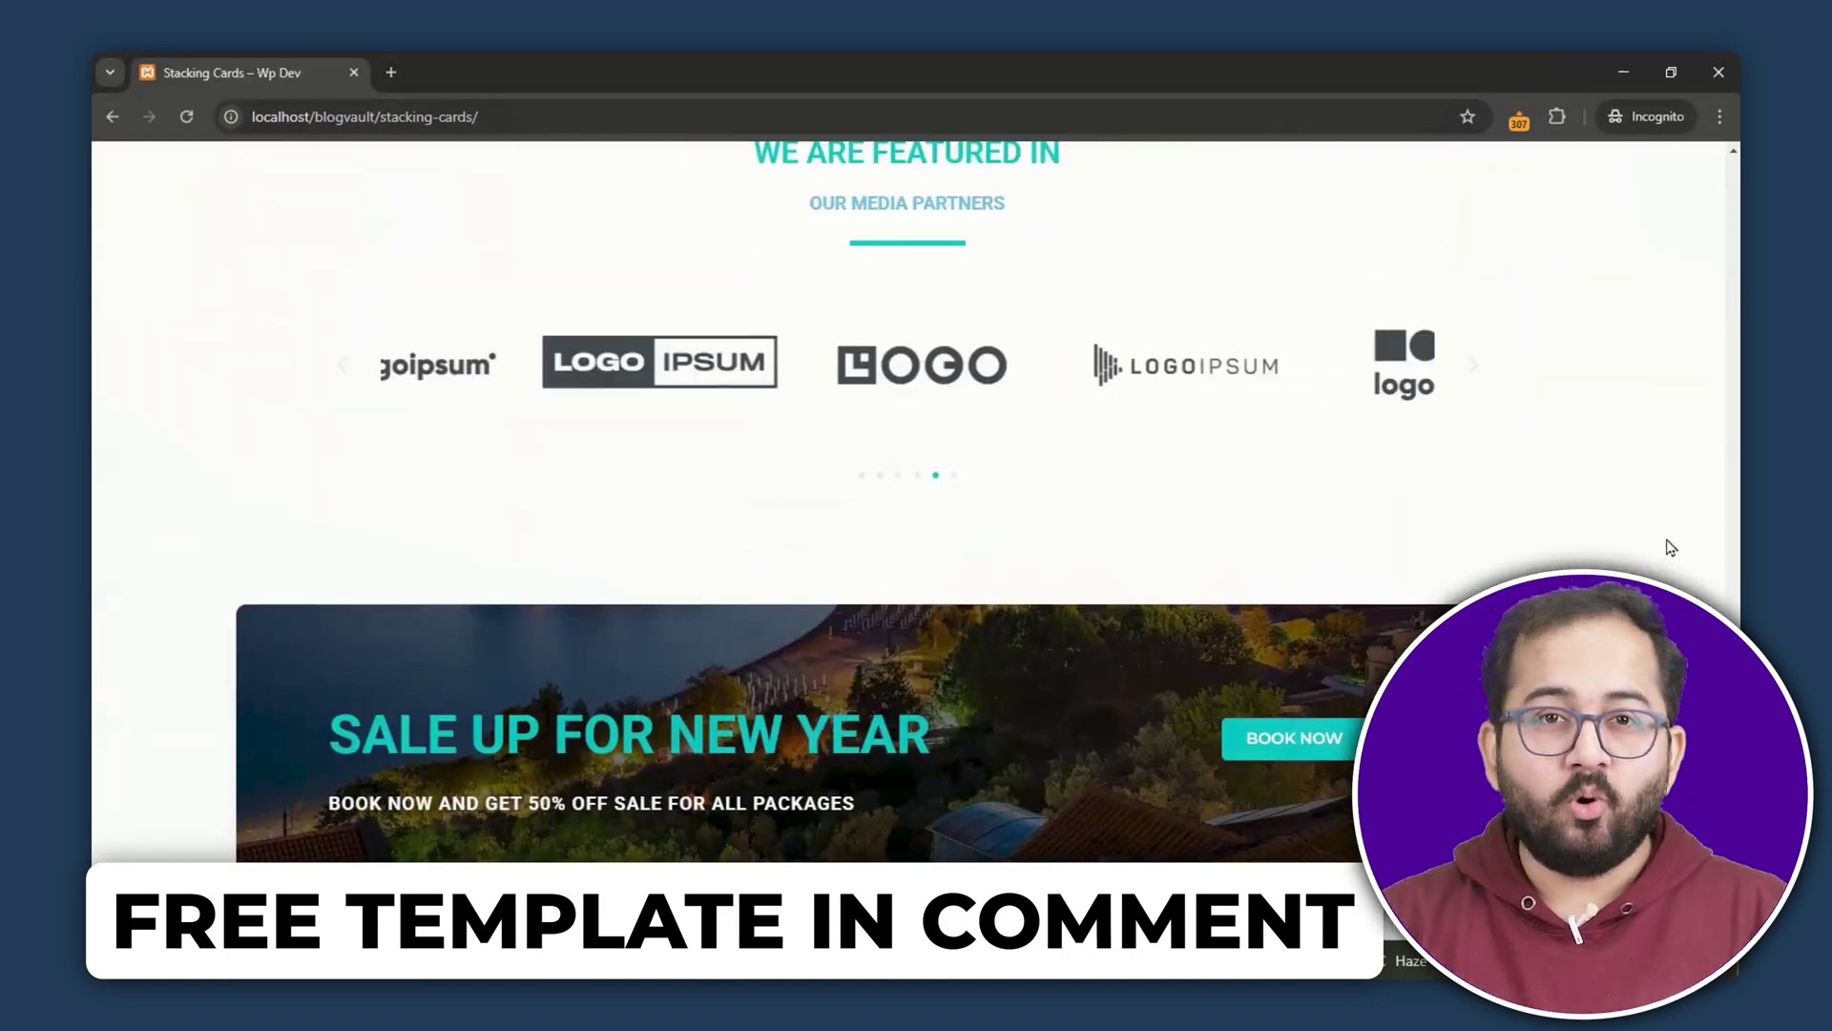
scroll(1670, 547, "down", 1)
scroll(1670, 547, "up", 10)
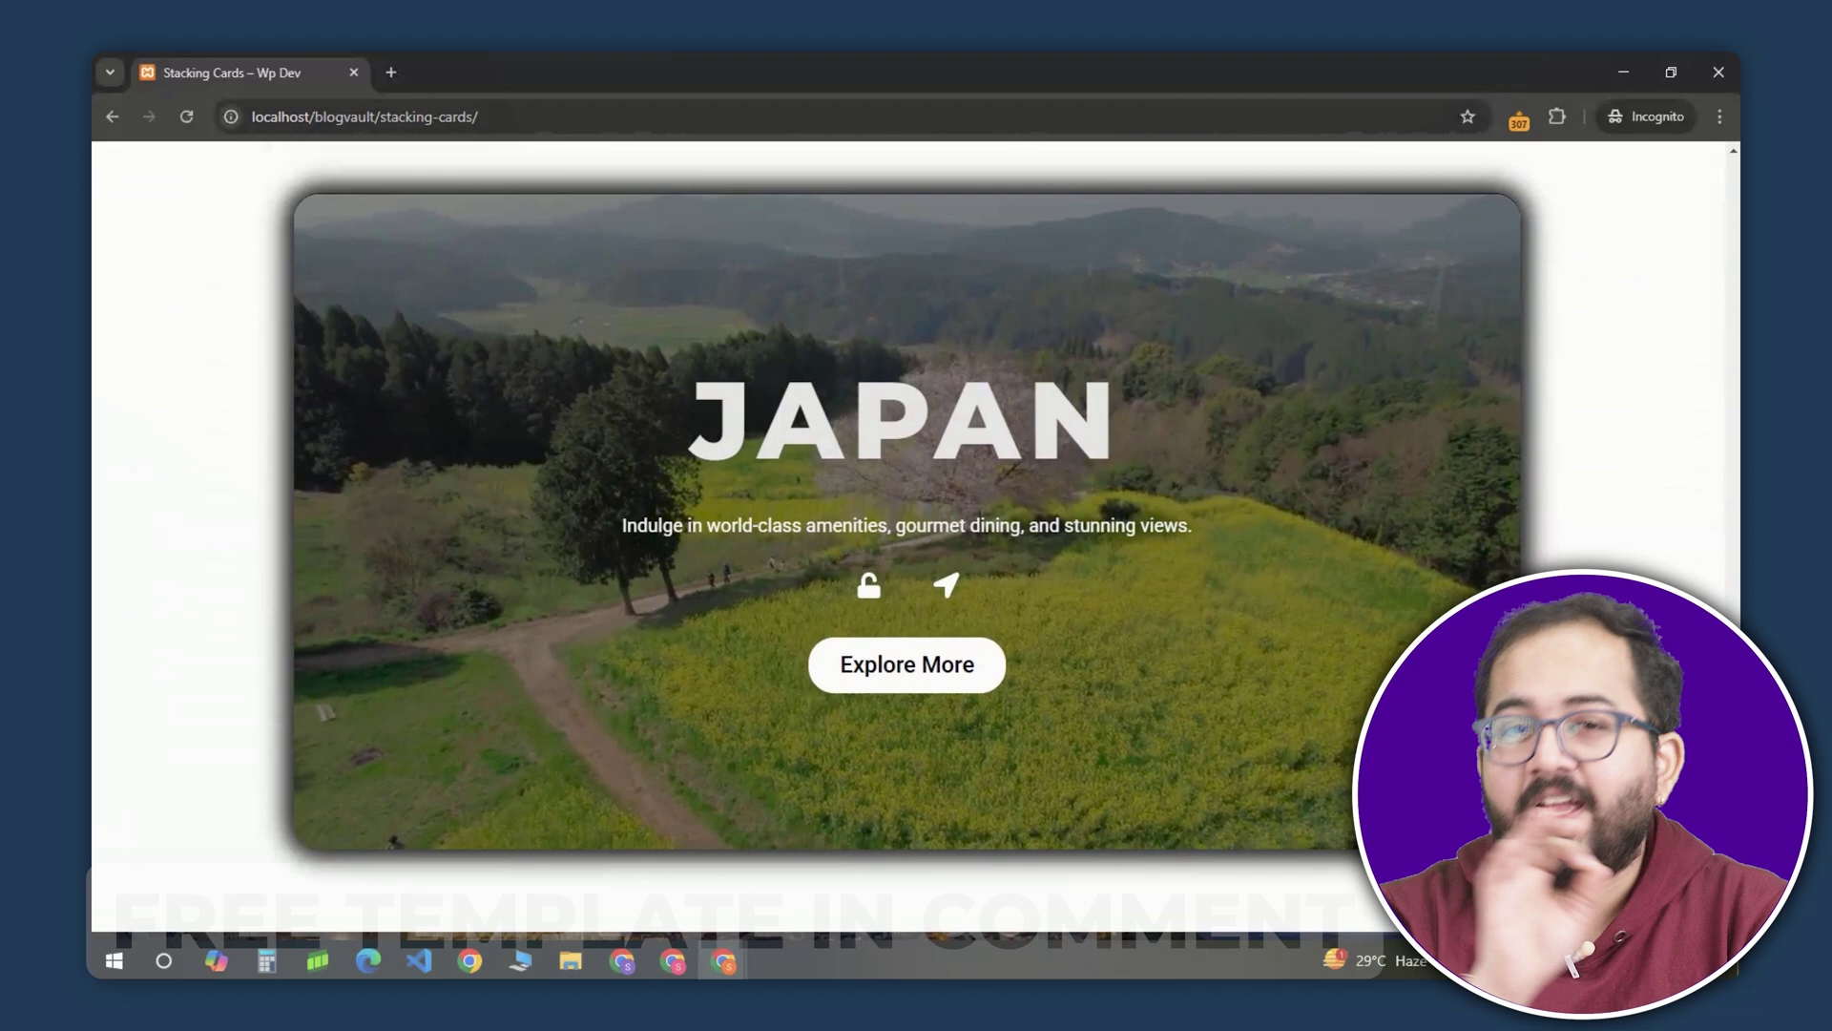
scroll(906, 554, "up", 3)
scroll(907, 554, "up", 5)
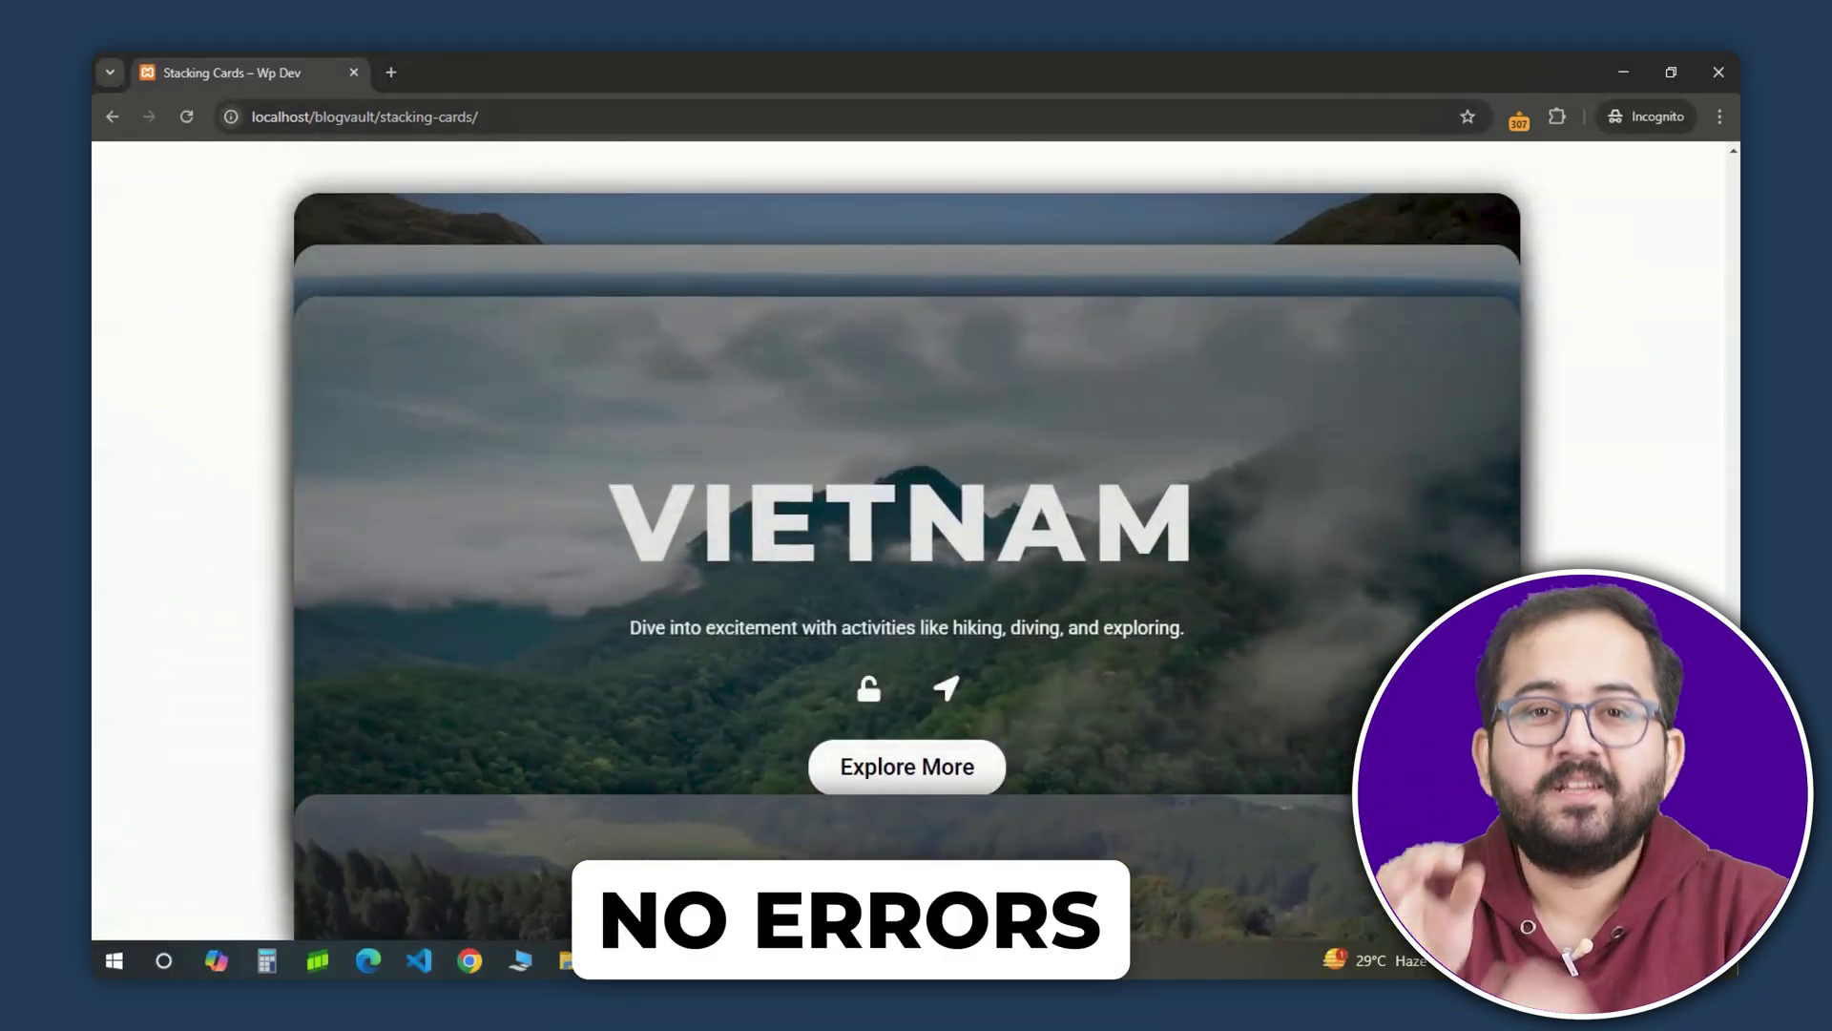
scroll(906, 554, "up", 4)
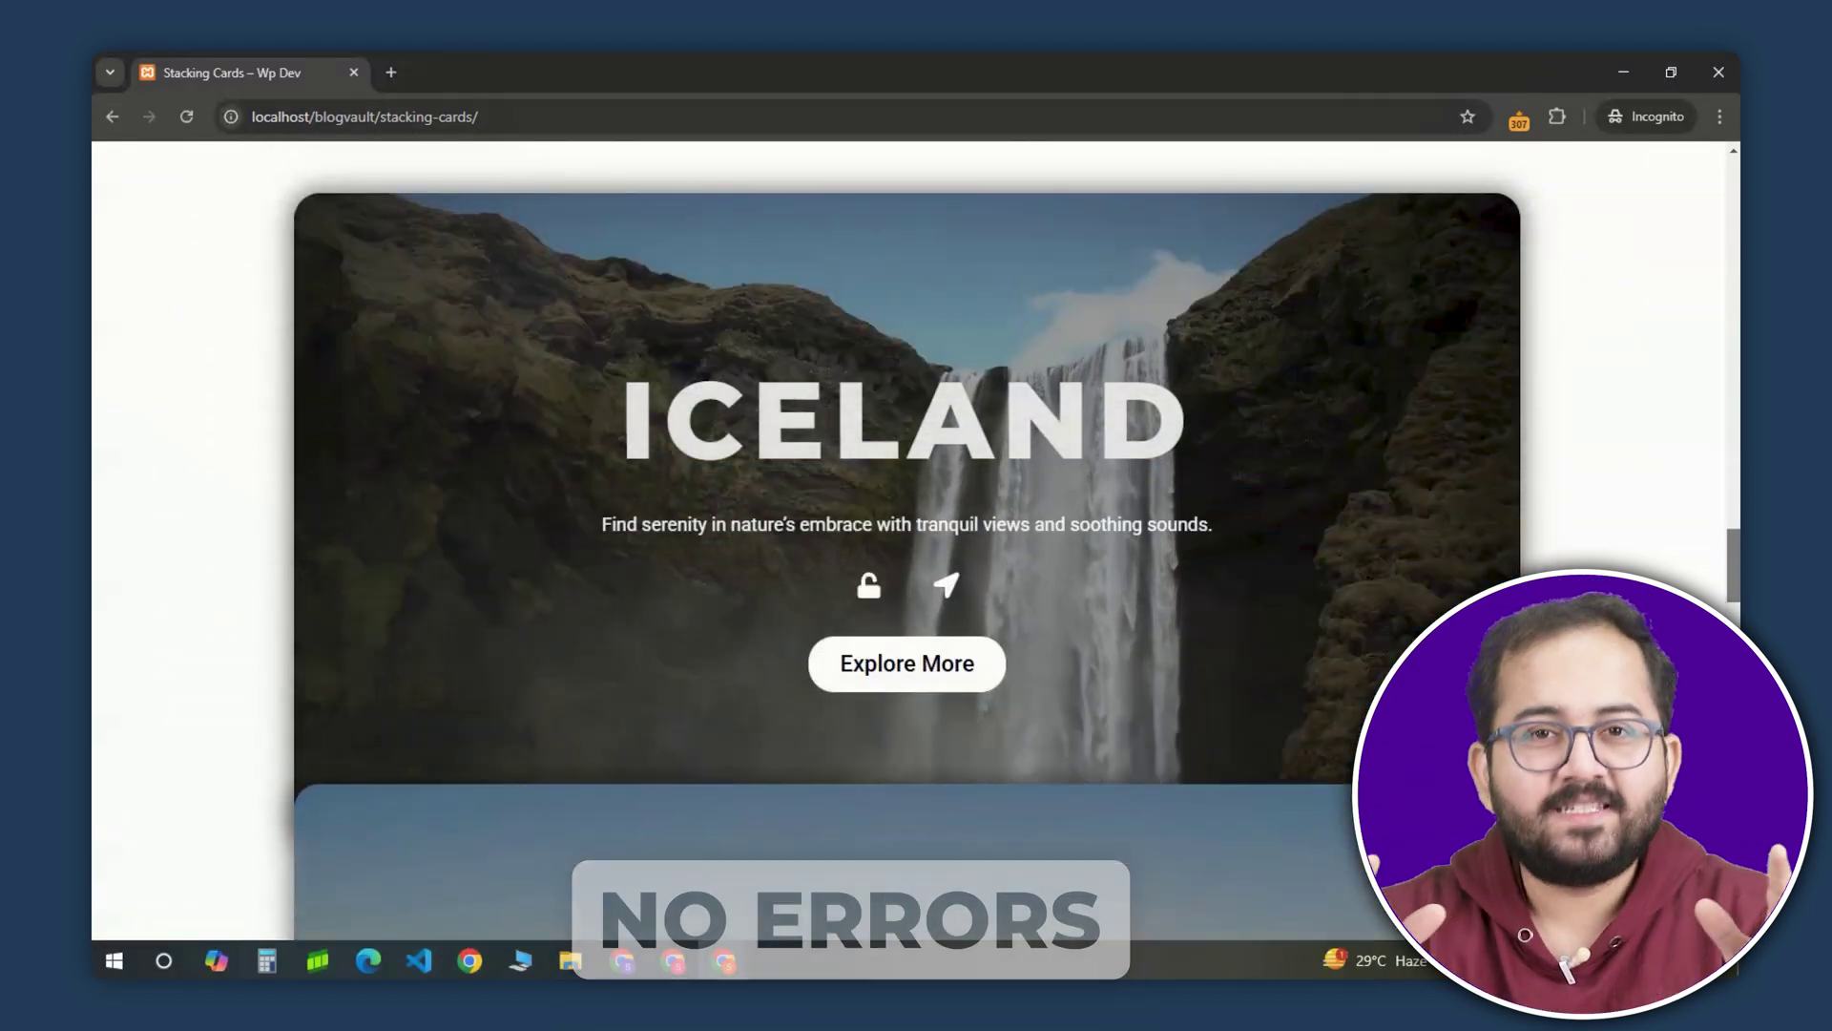
scroll(906, 535, "down", 1)
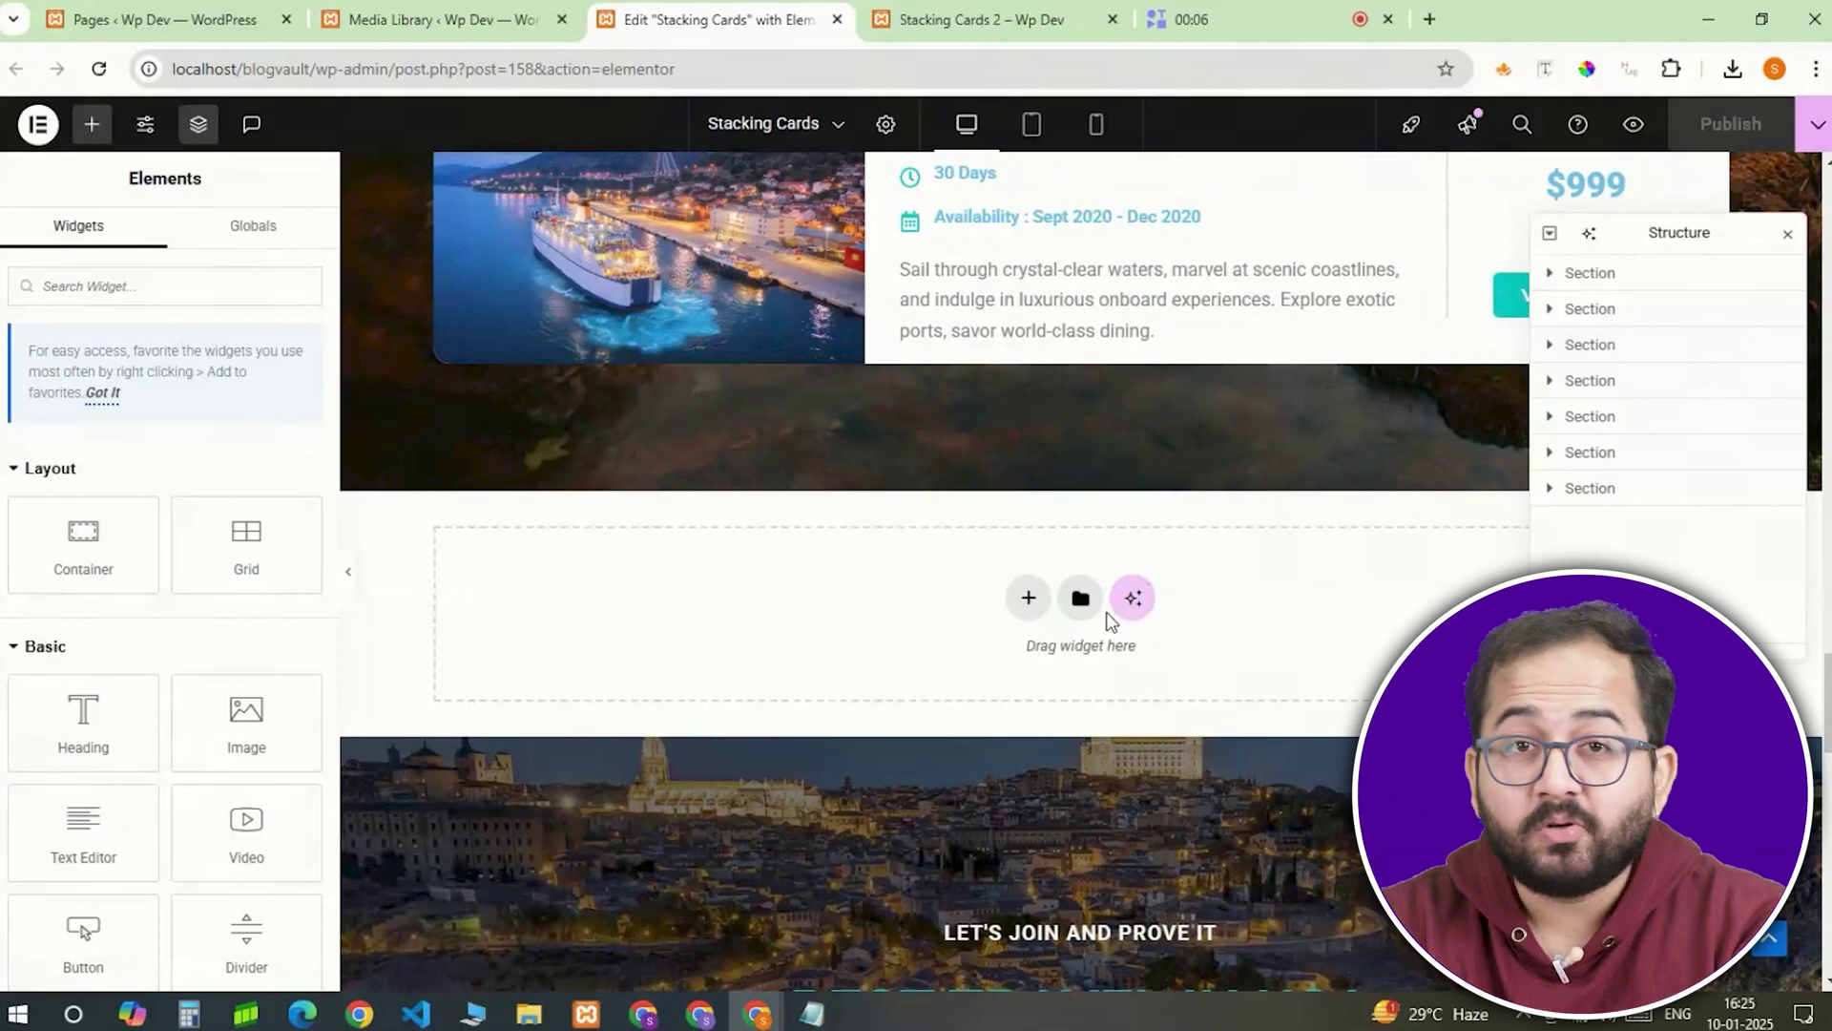
left_click(1023, 602)
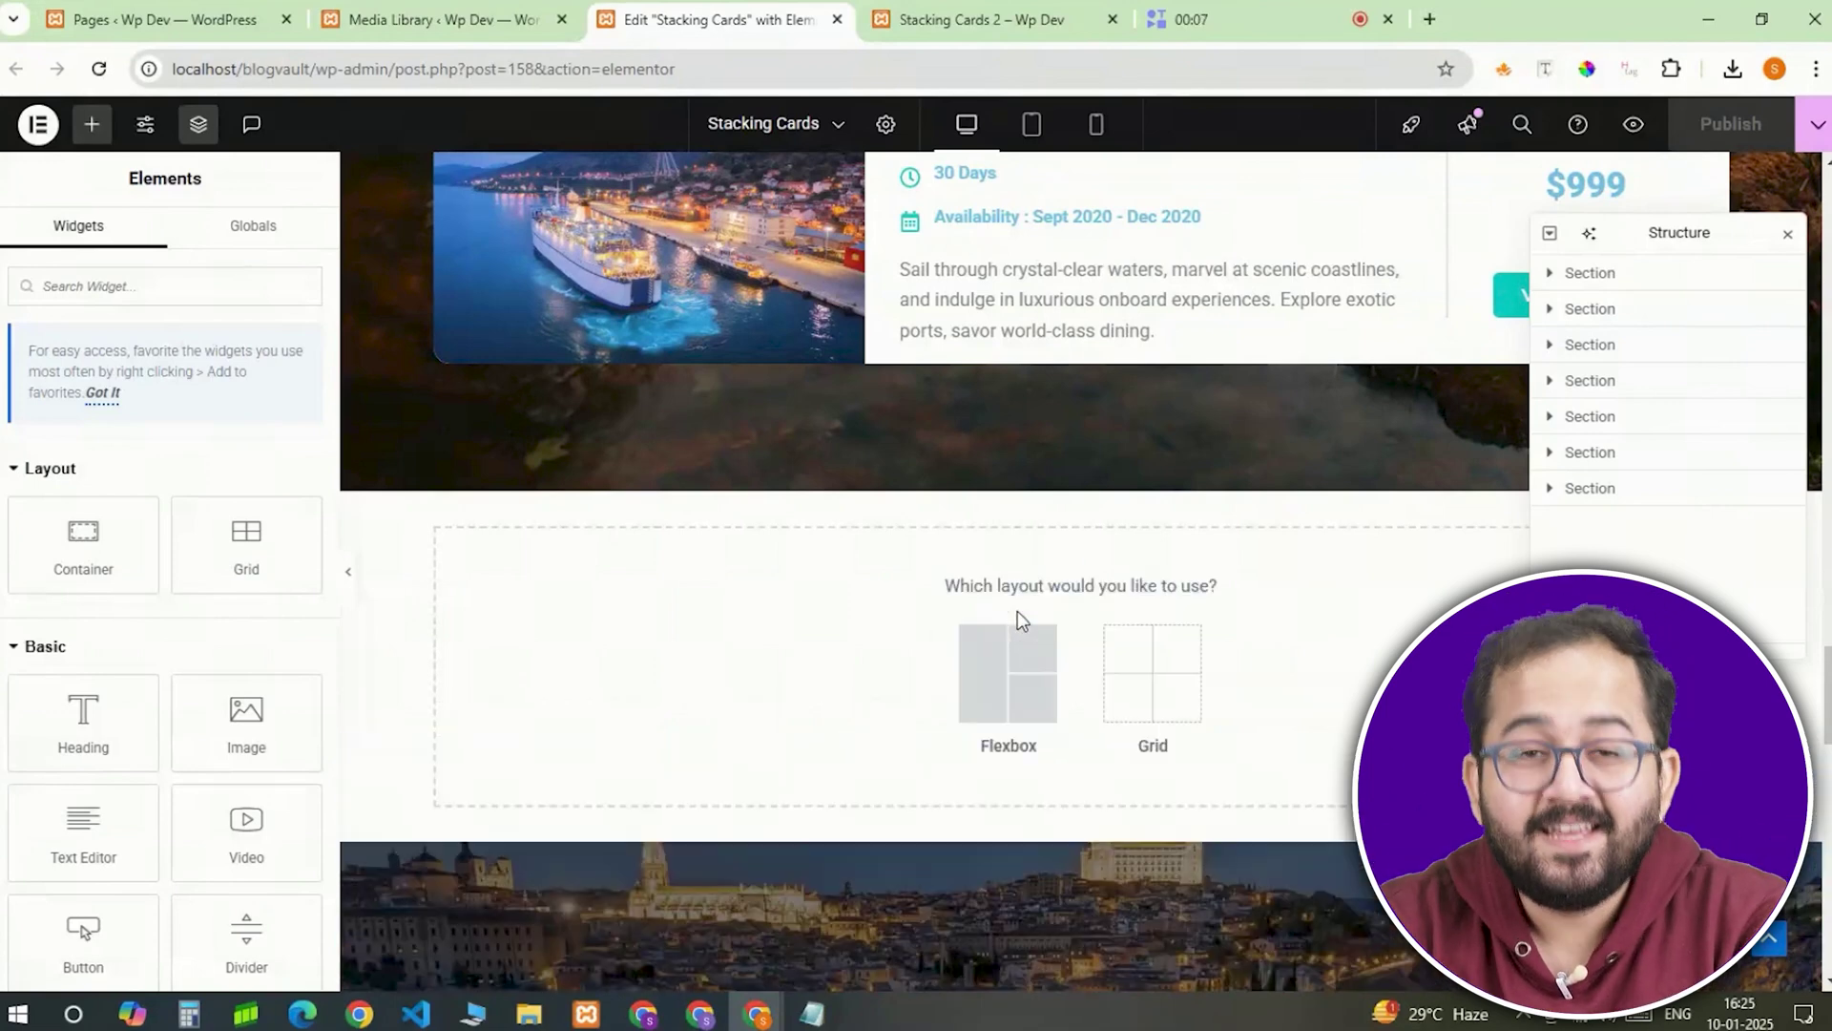
left_click(1011, 656)
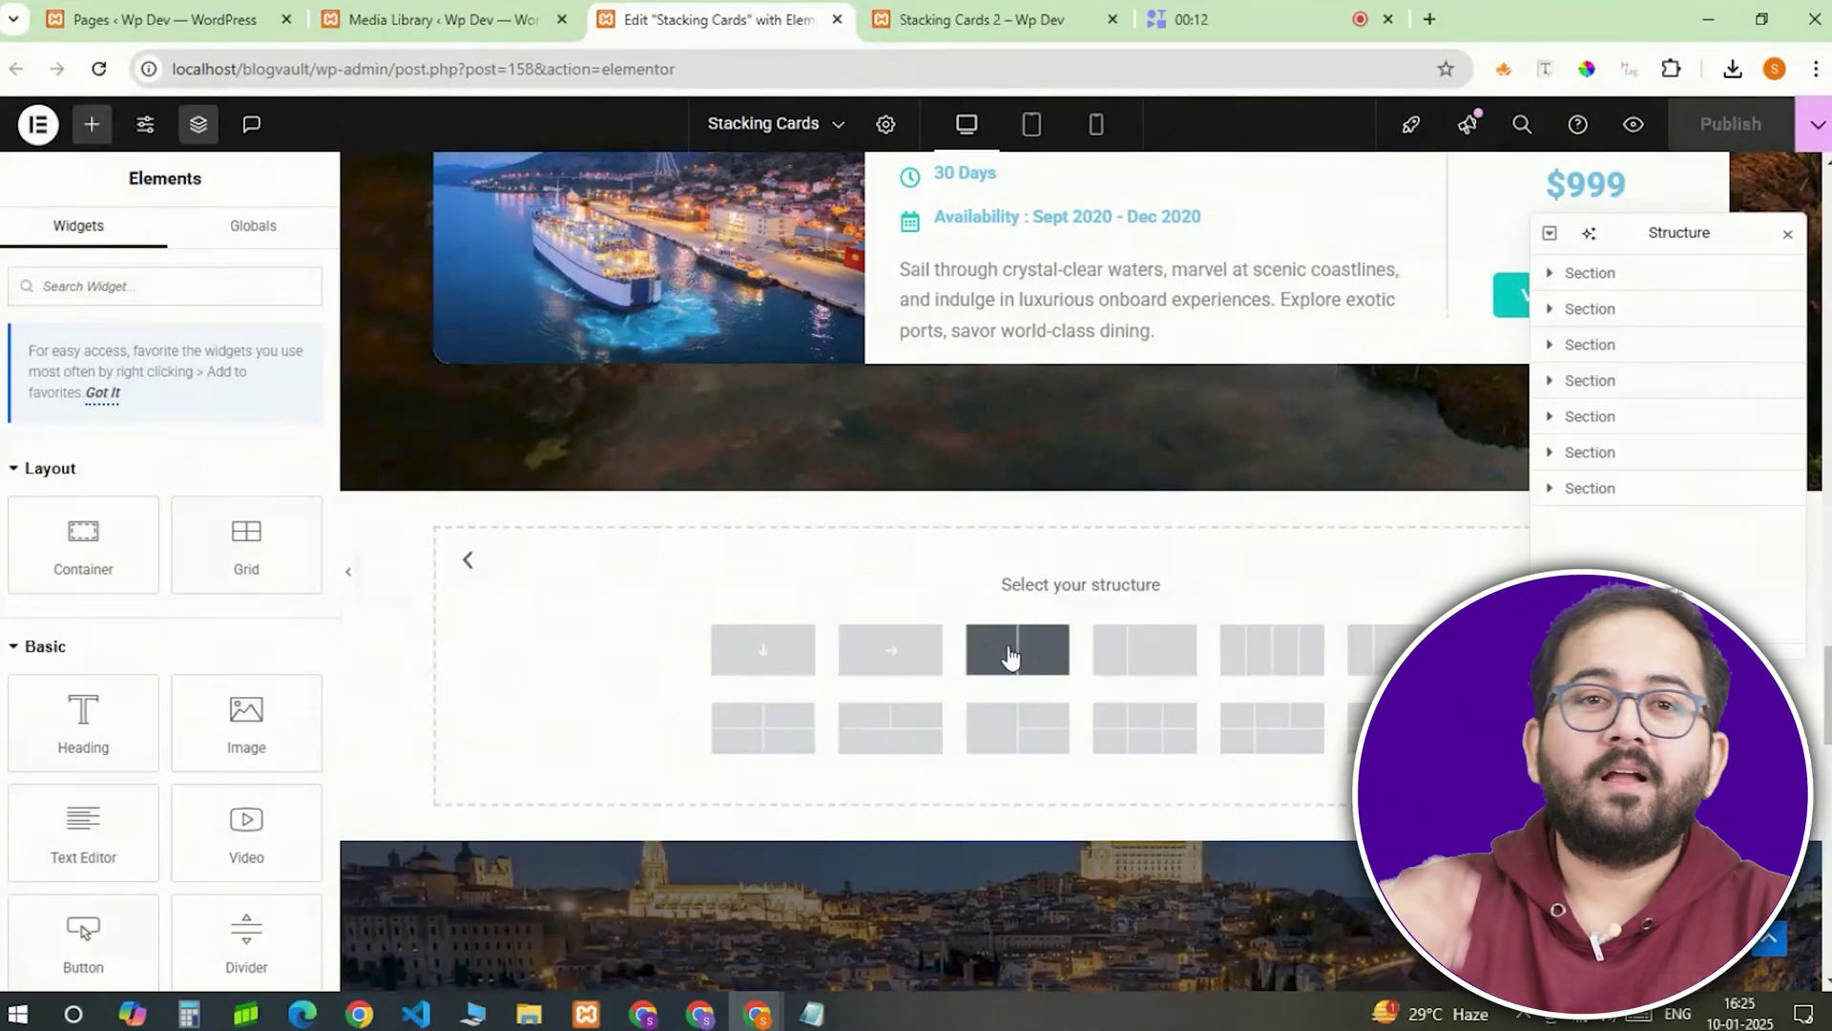
left_click(763, 649)
Make the container full width and 100 vh tall, with contents centred and 40 px gaps.
left_click(220, 441)
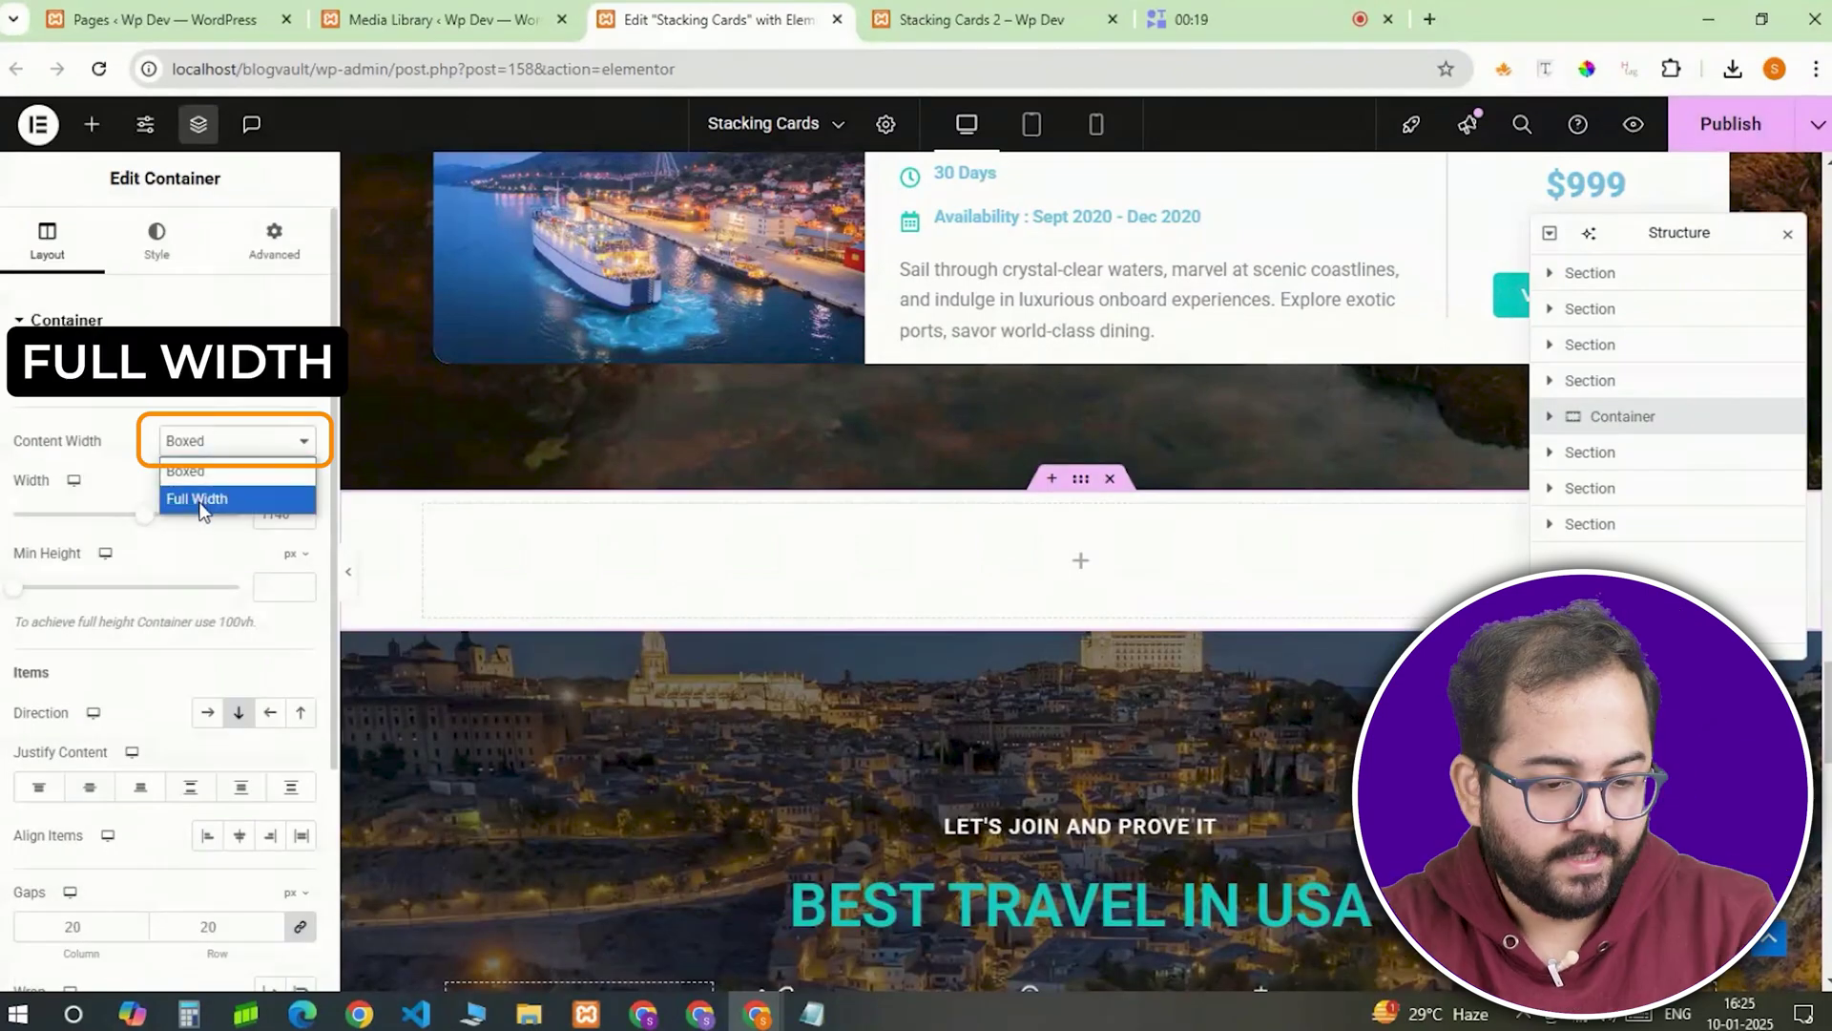
left_click(201, 500)
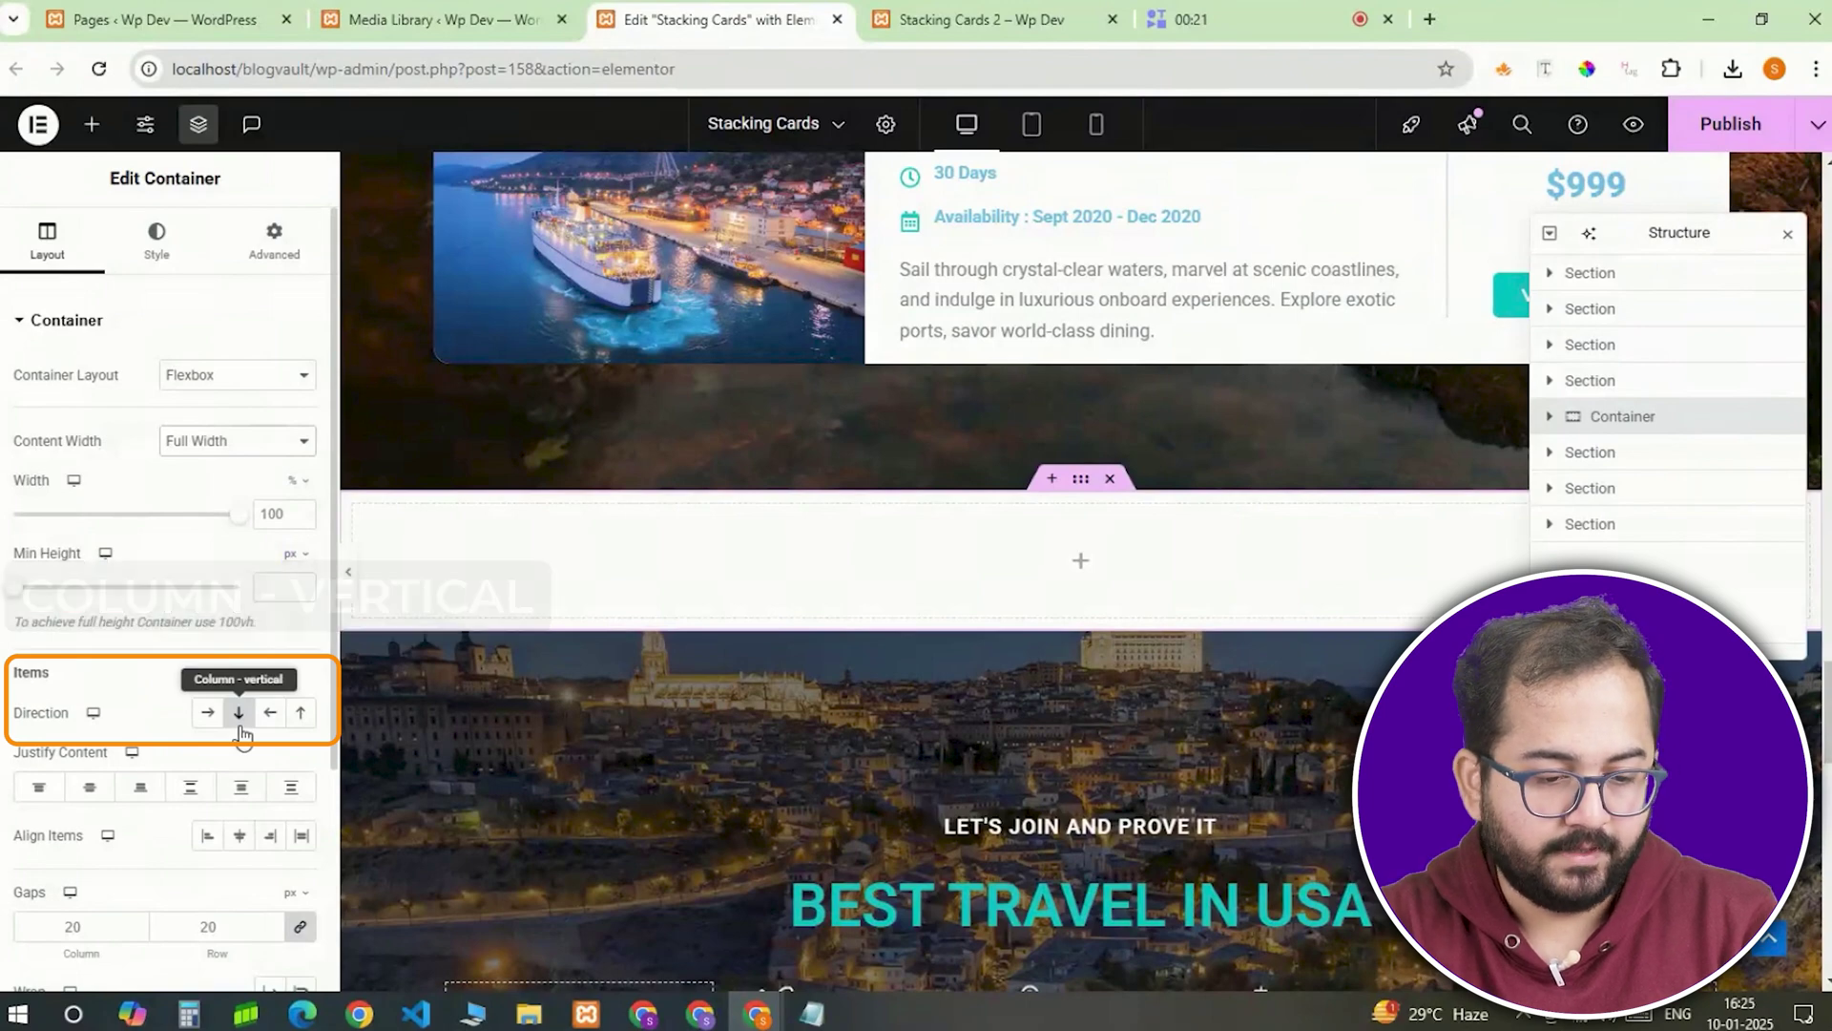
left_click(291, 555)
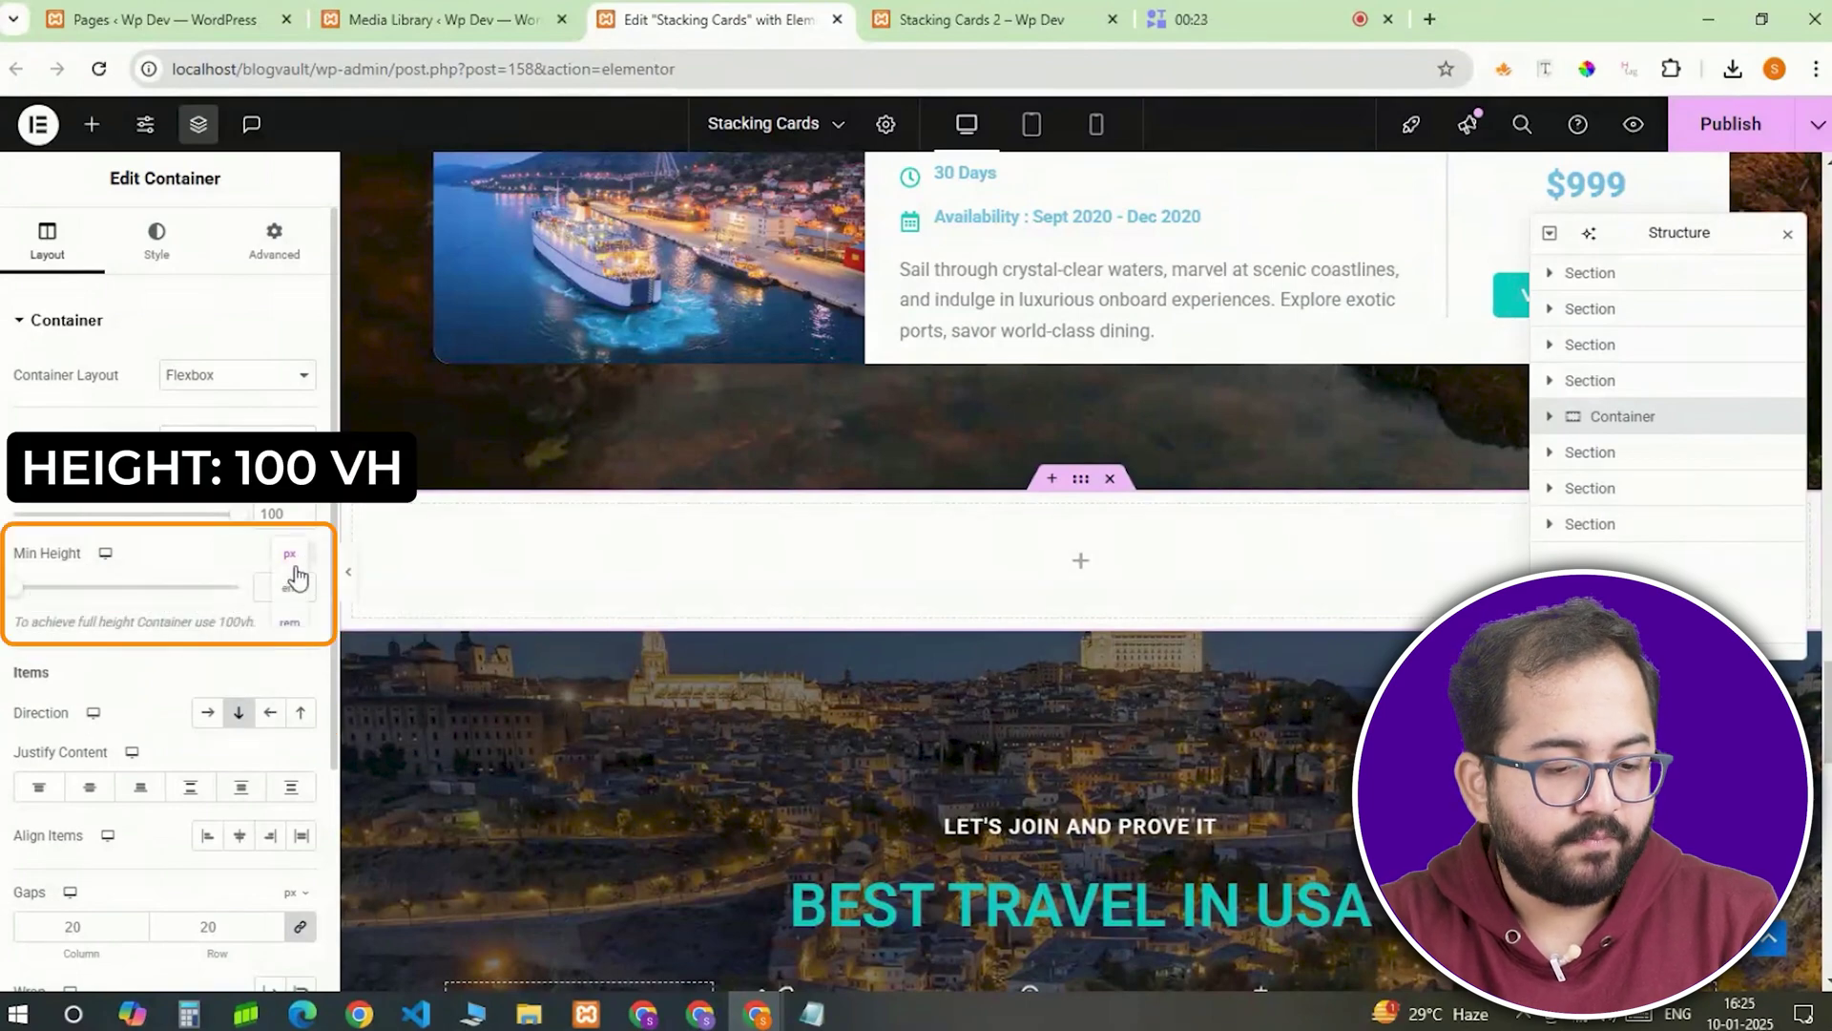
left_click(291, 658)
left_click_drag(20, 597, 248, 598)
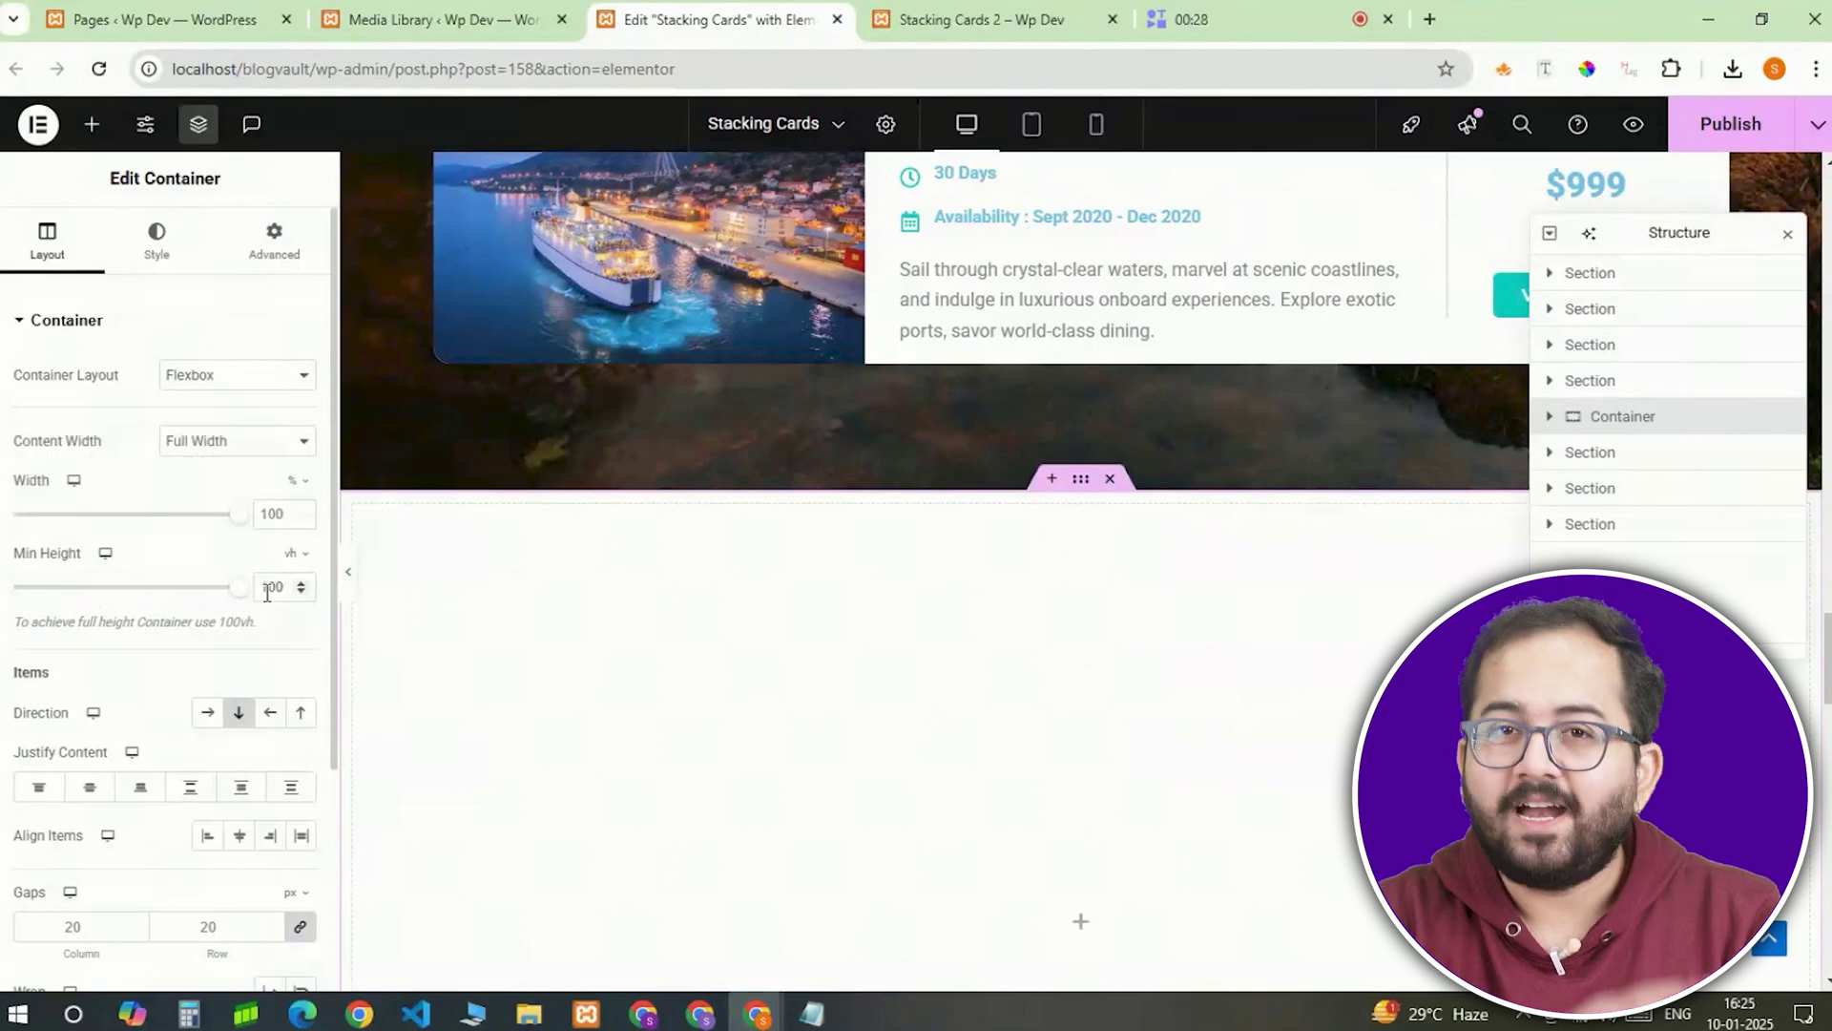
scroll(267, 606, "down", 1)
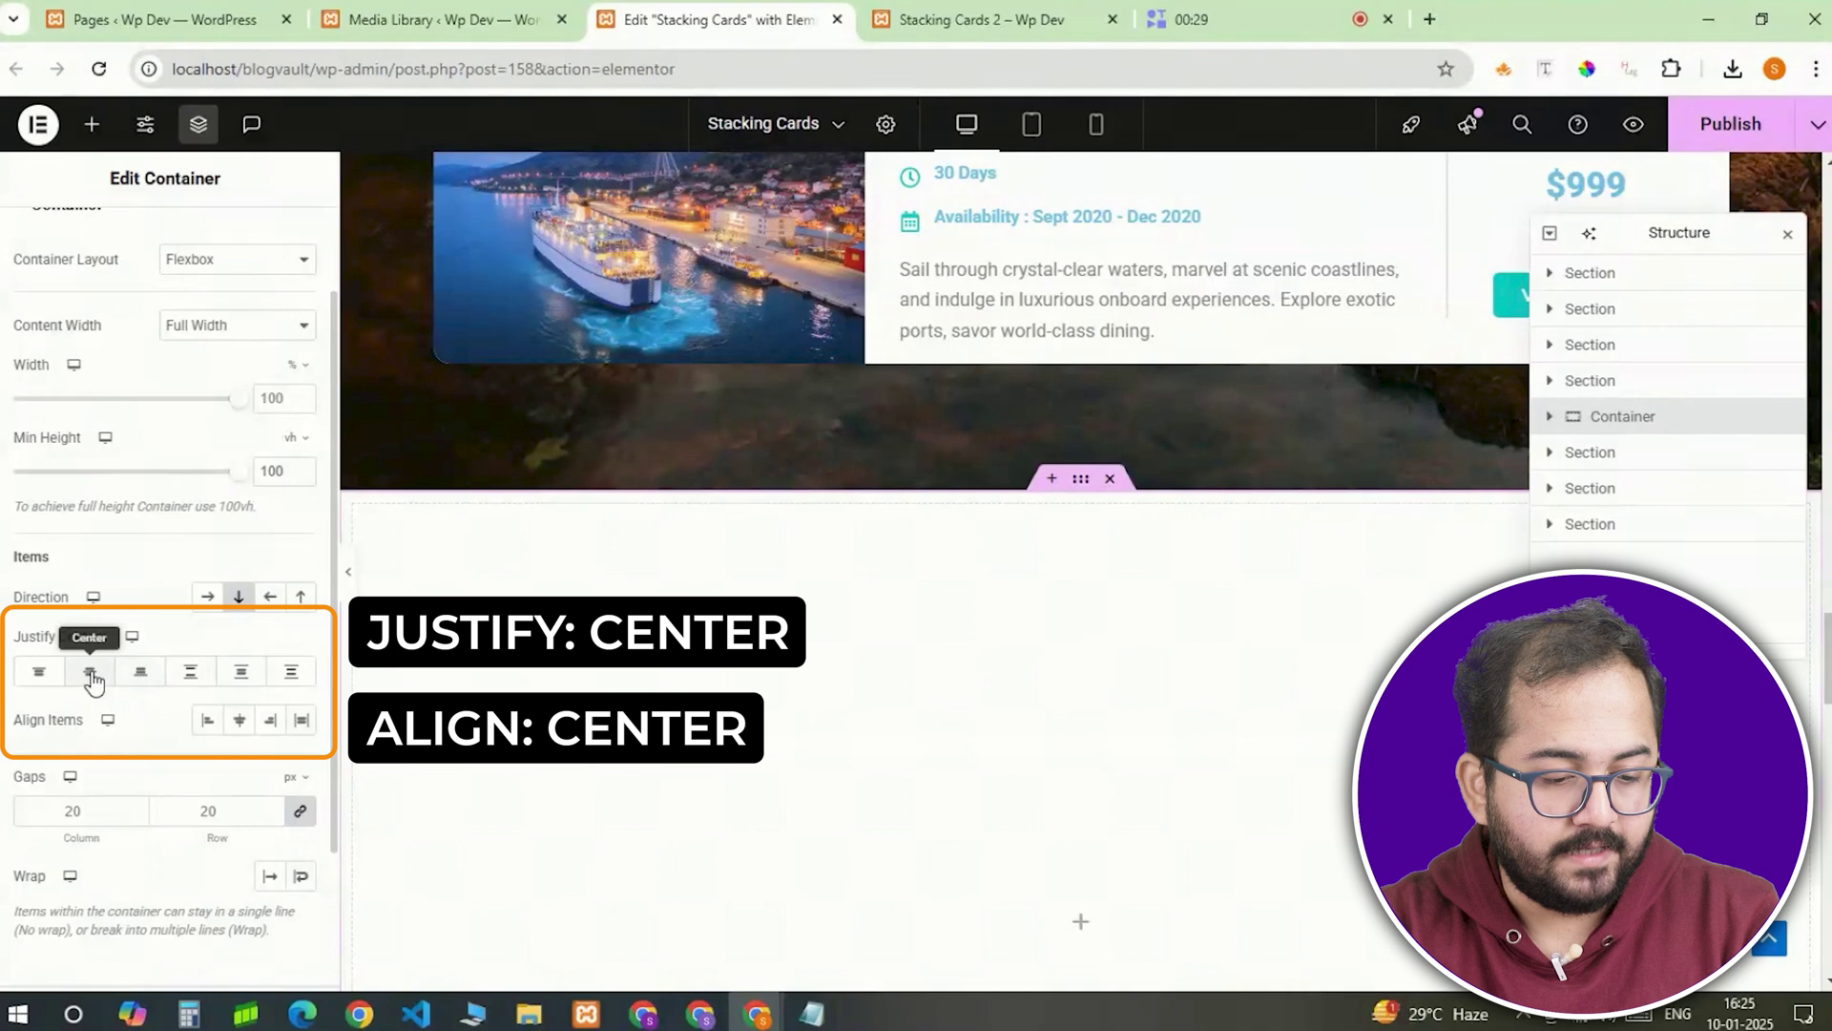
left_click(93, 680)
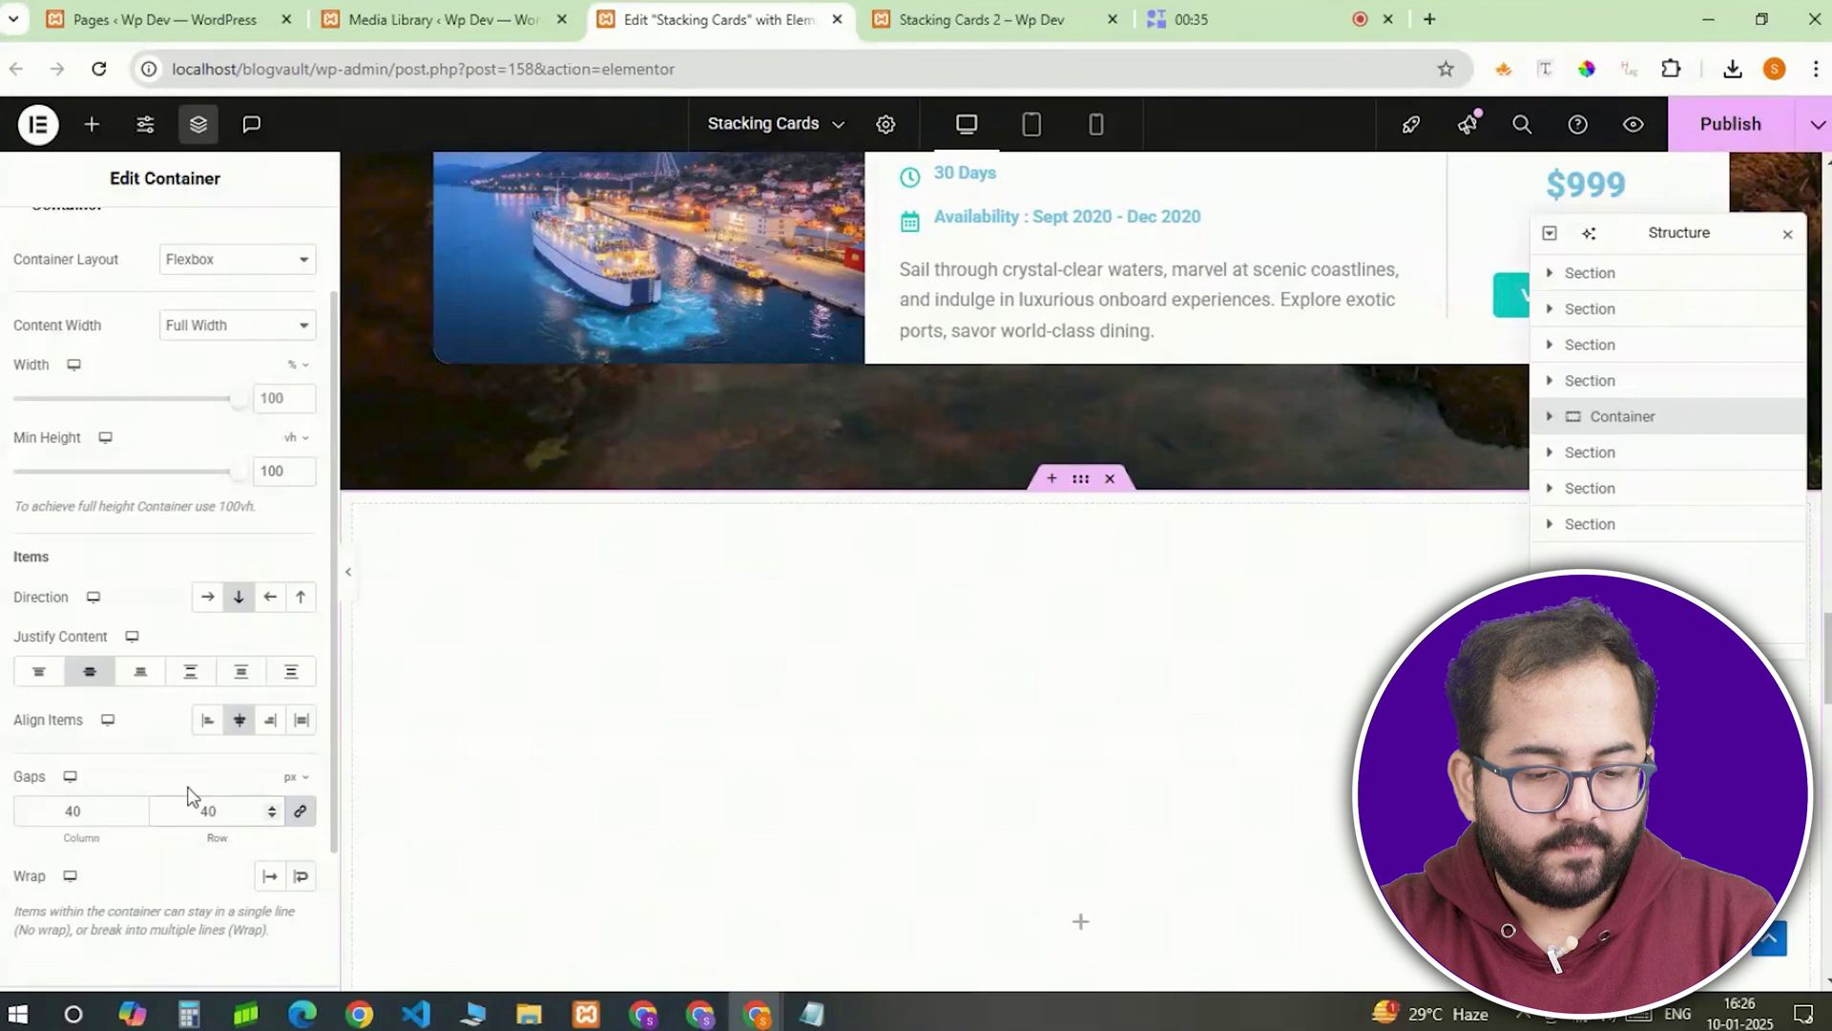
scroll(124, 703, "up", 2)
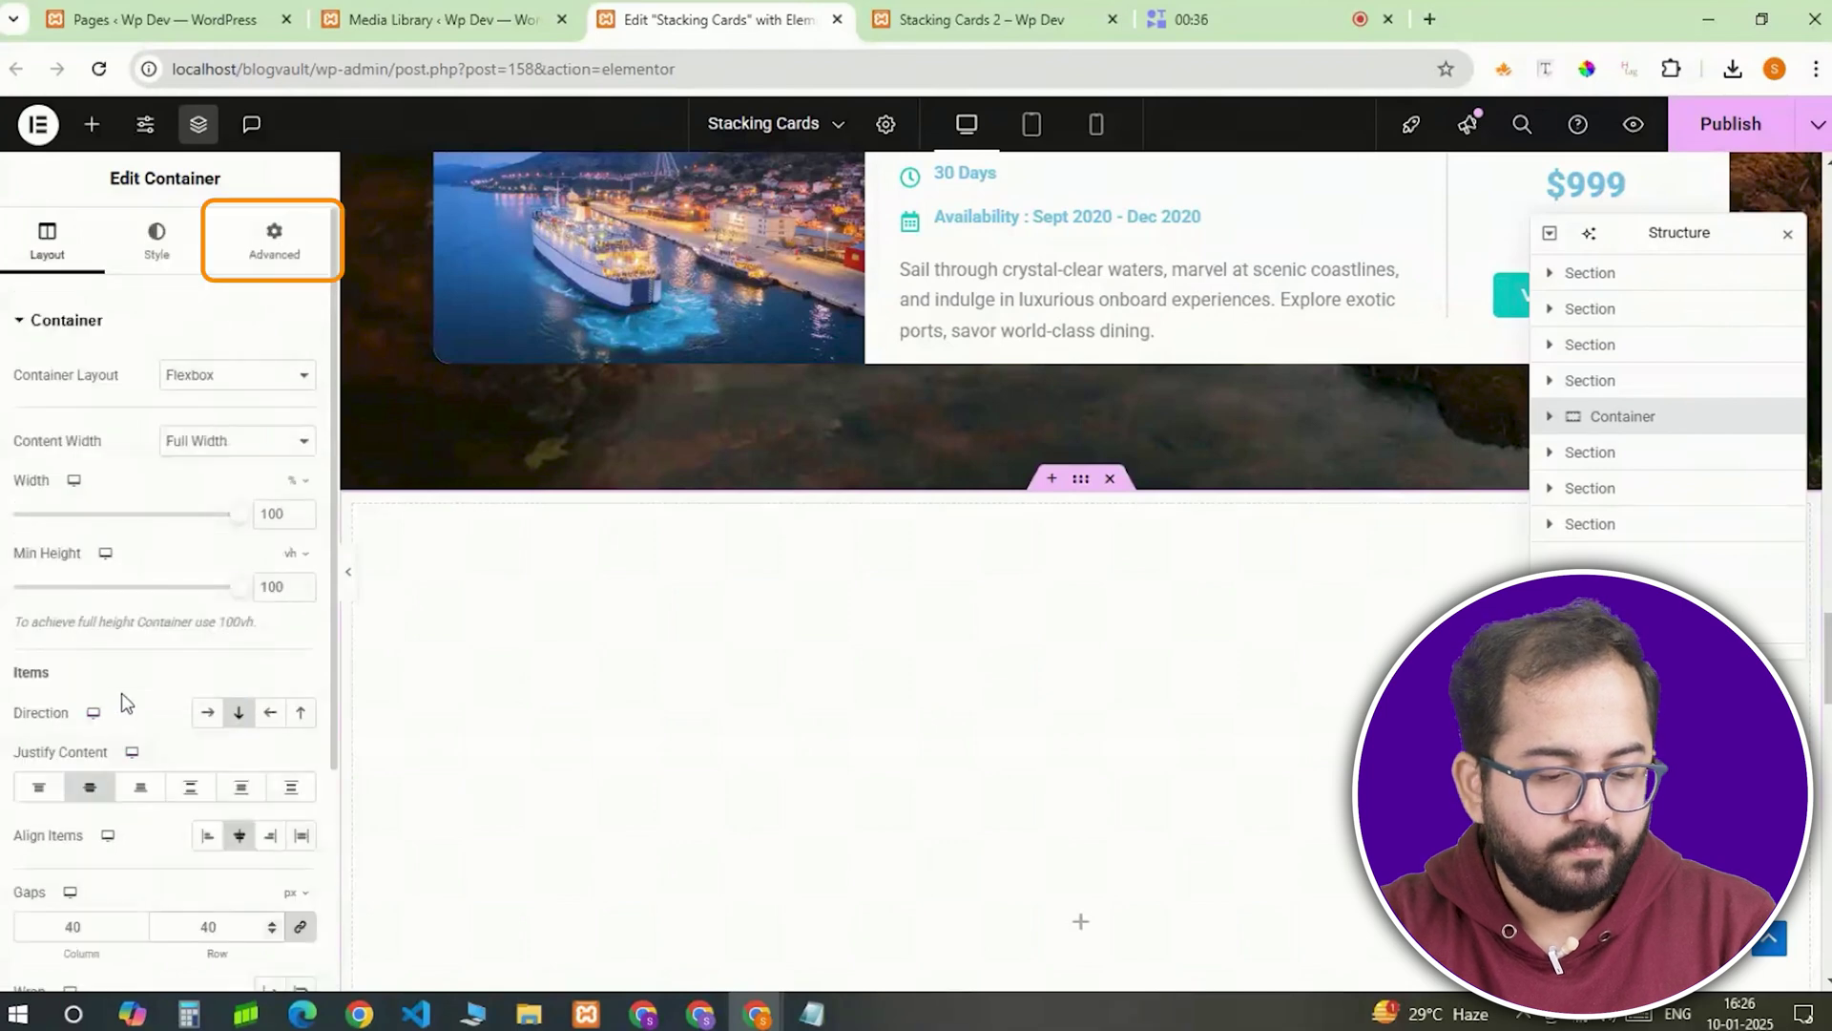
In the container's Advanced settings, set 80 px top and bottom padding and add class all-cards.
left_click(283, 253)
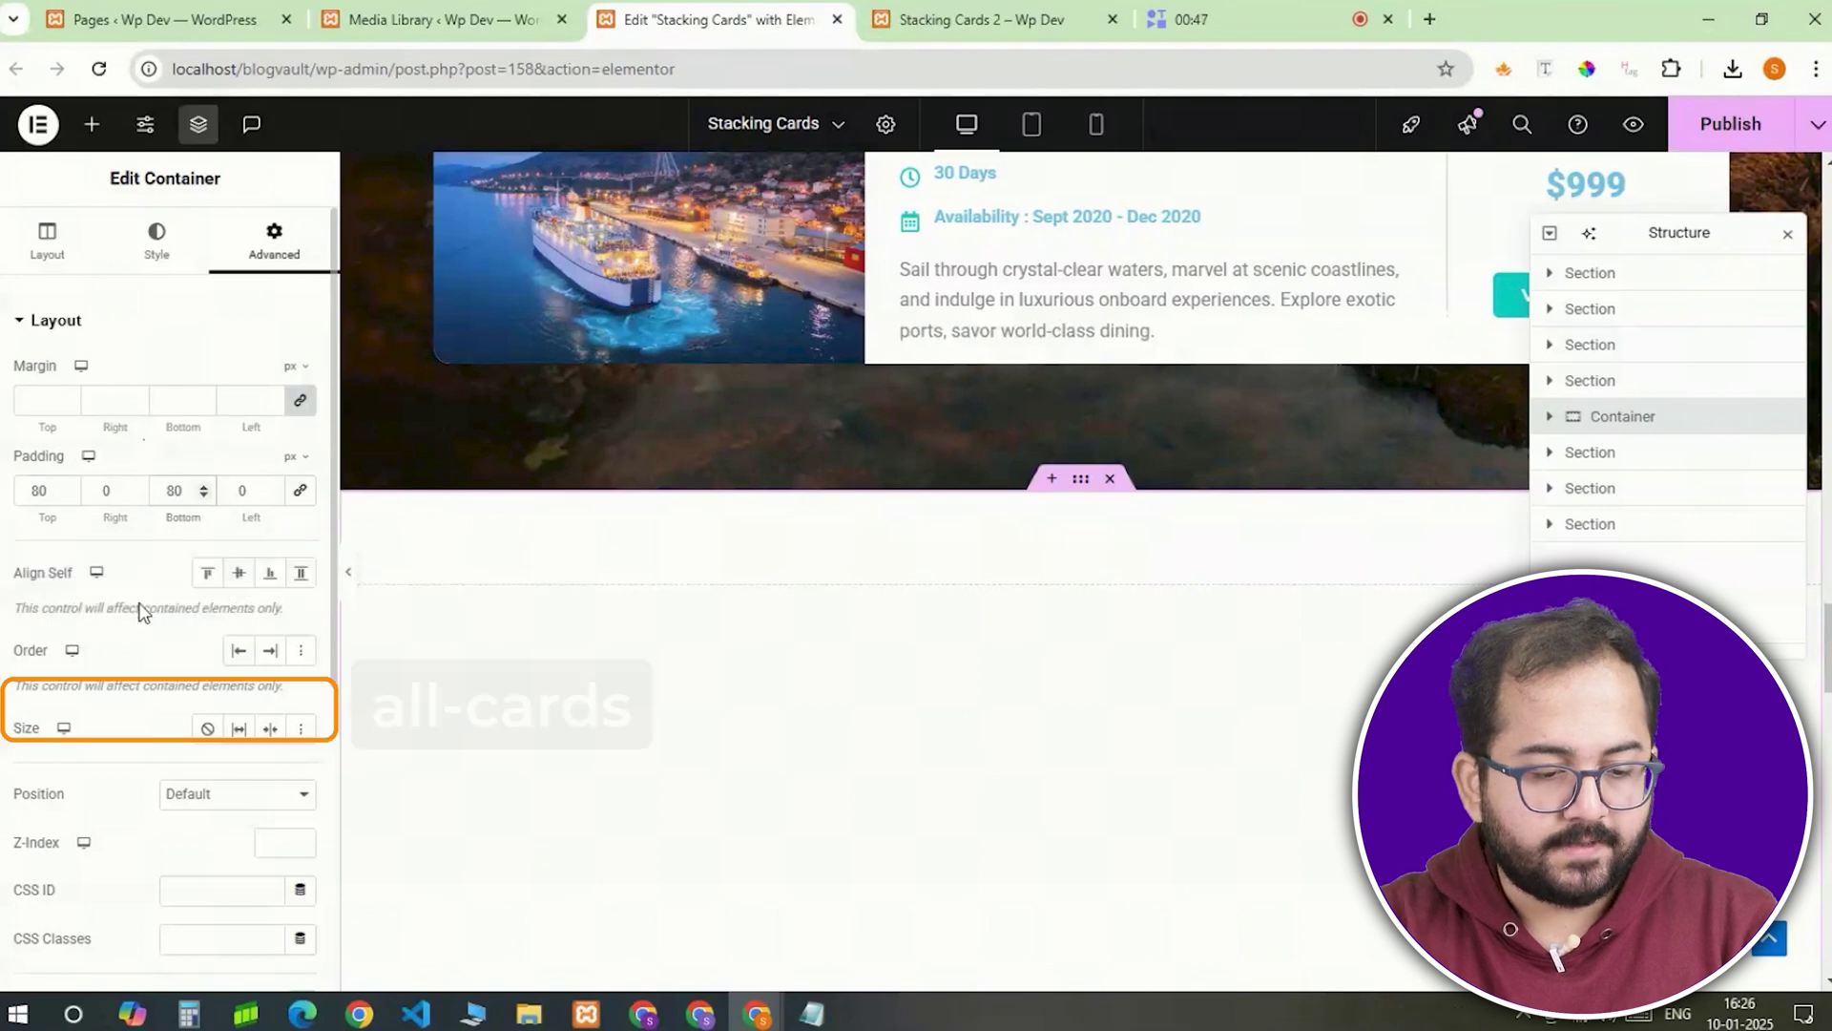
scroll(148, 573, "down", 3)
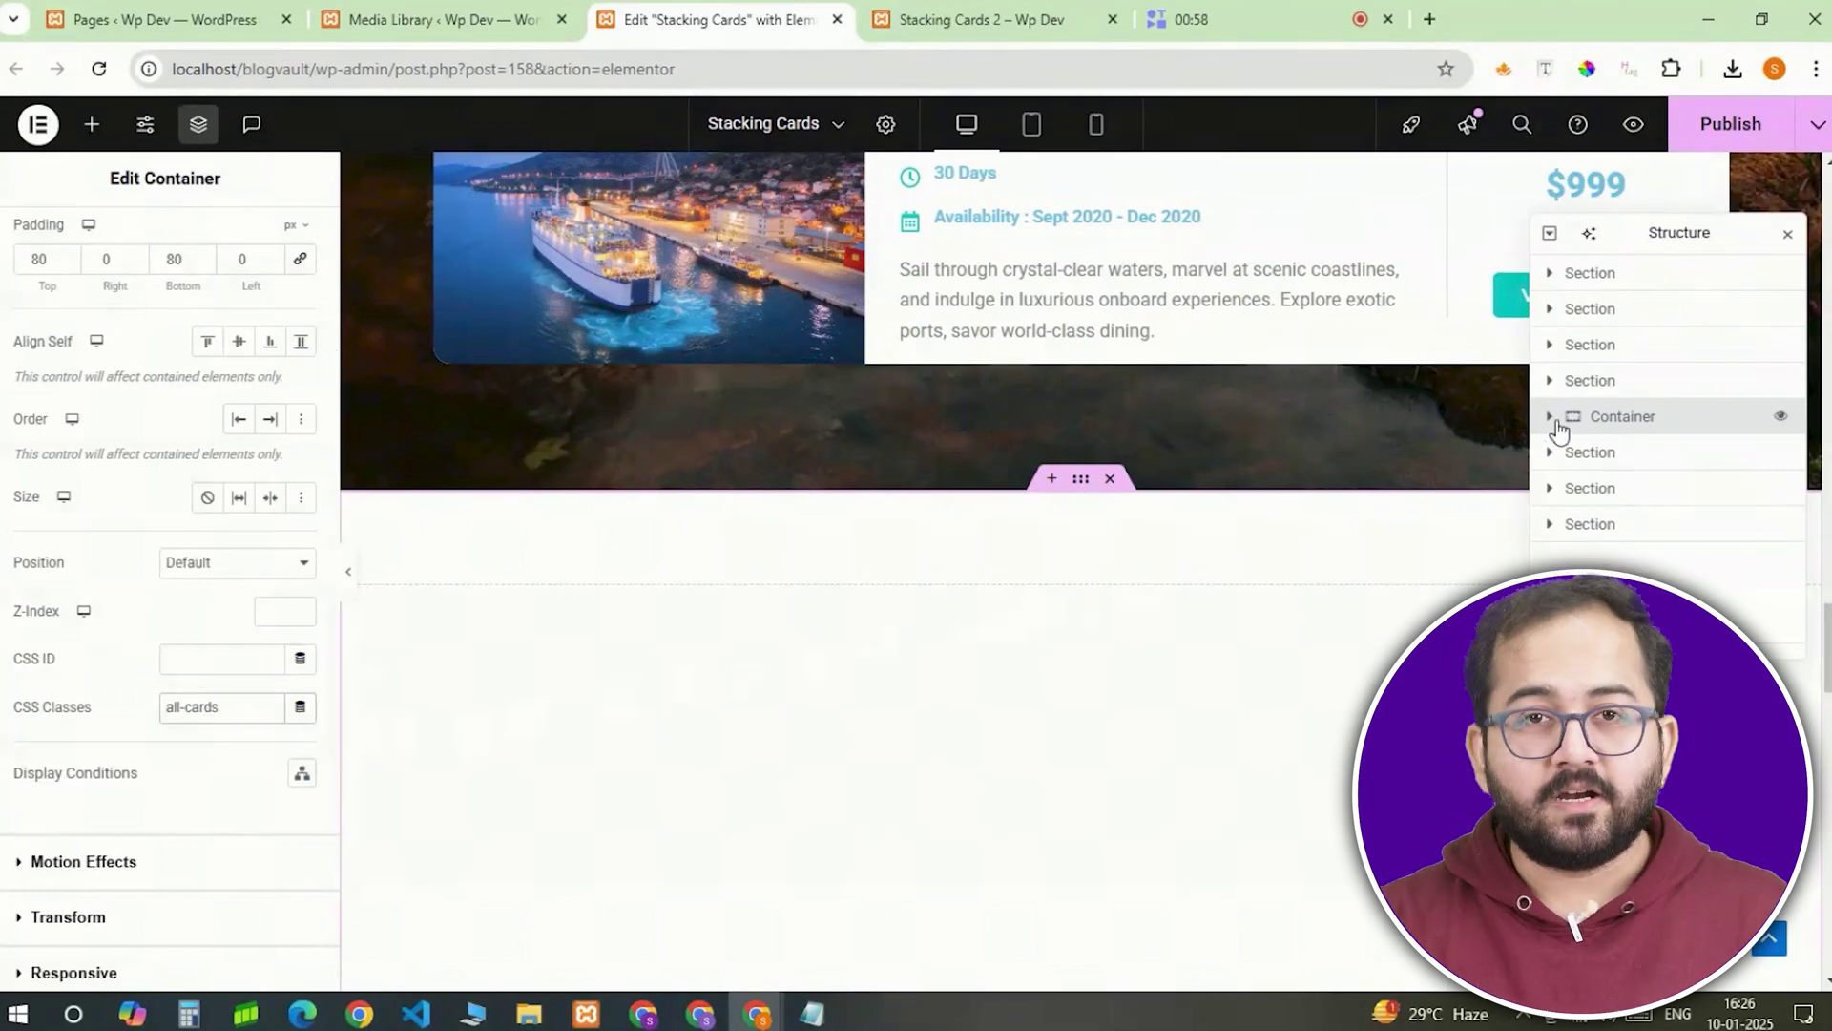
left_click(1550, 417)
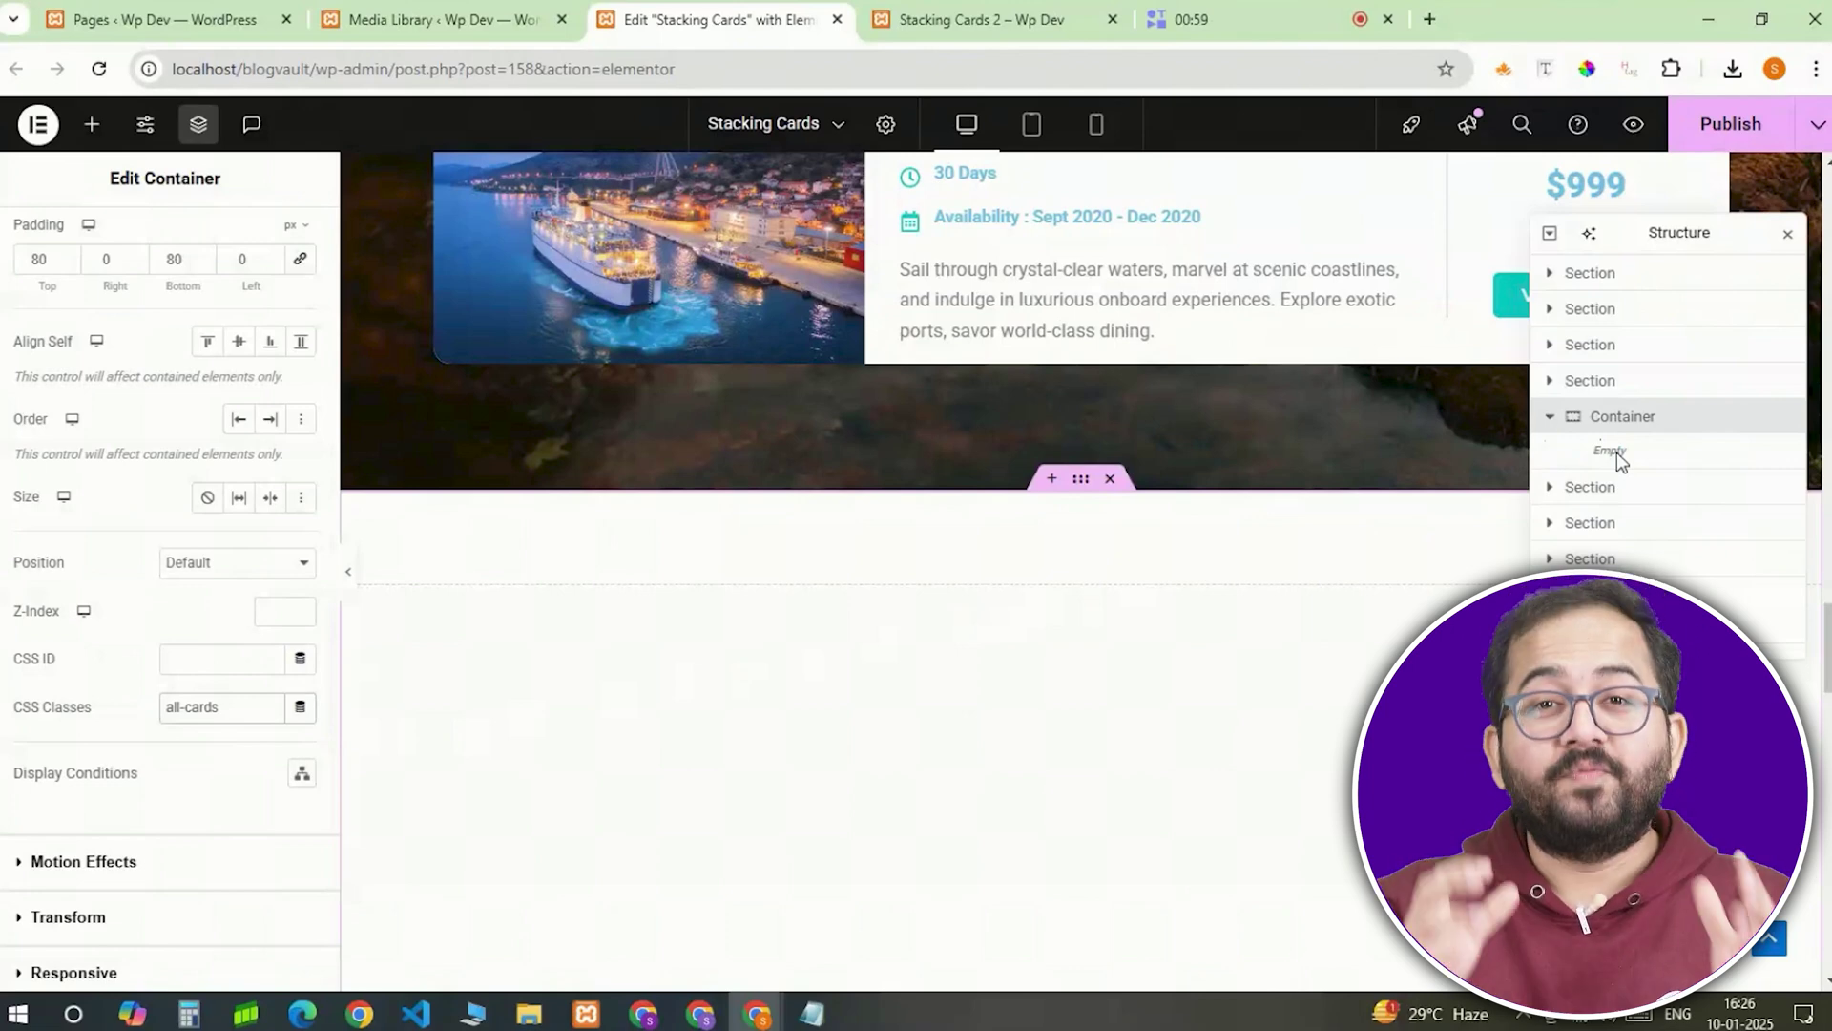
left_click(1550, 417)
left_click(1550, 417)
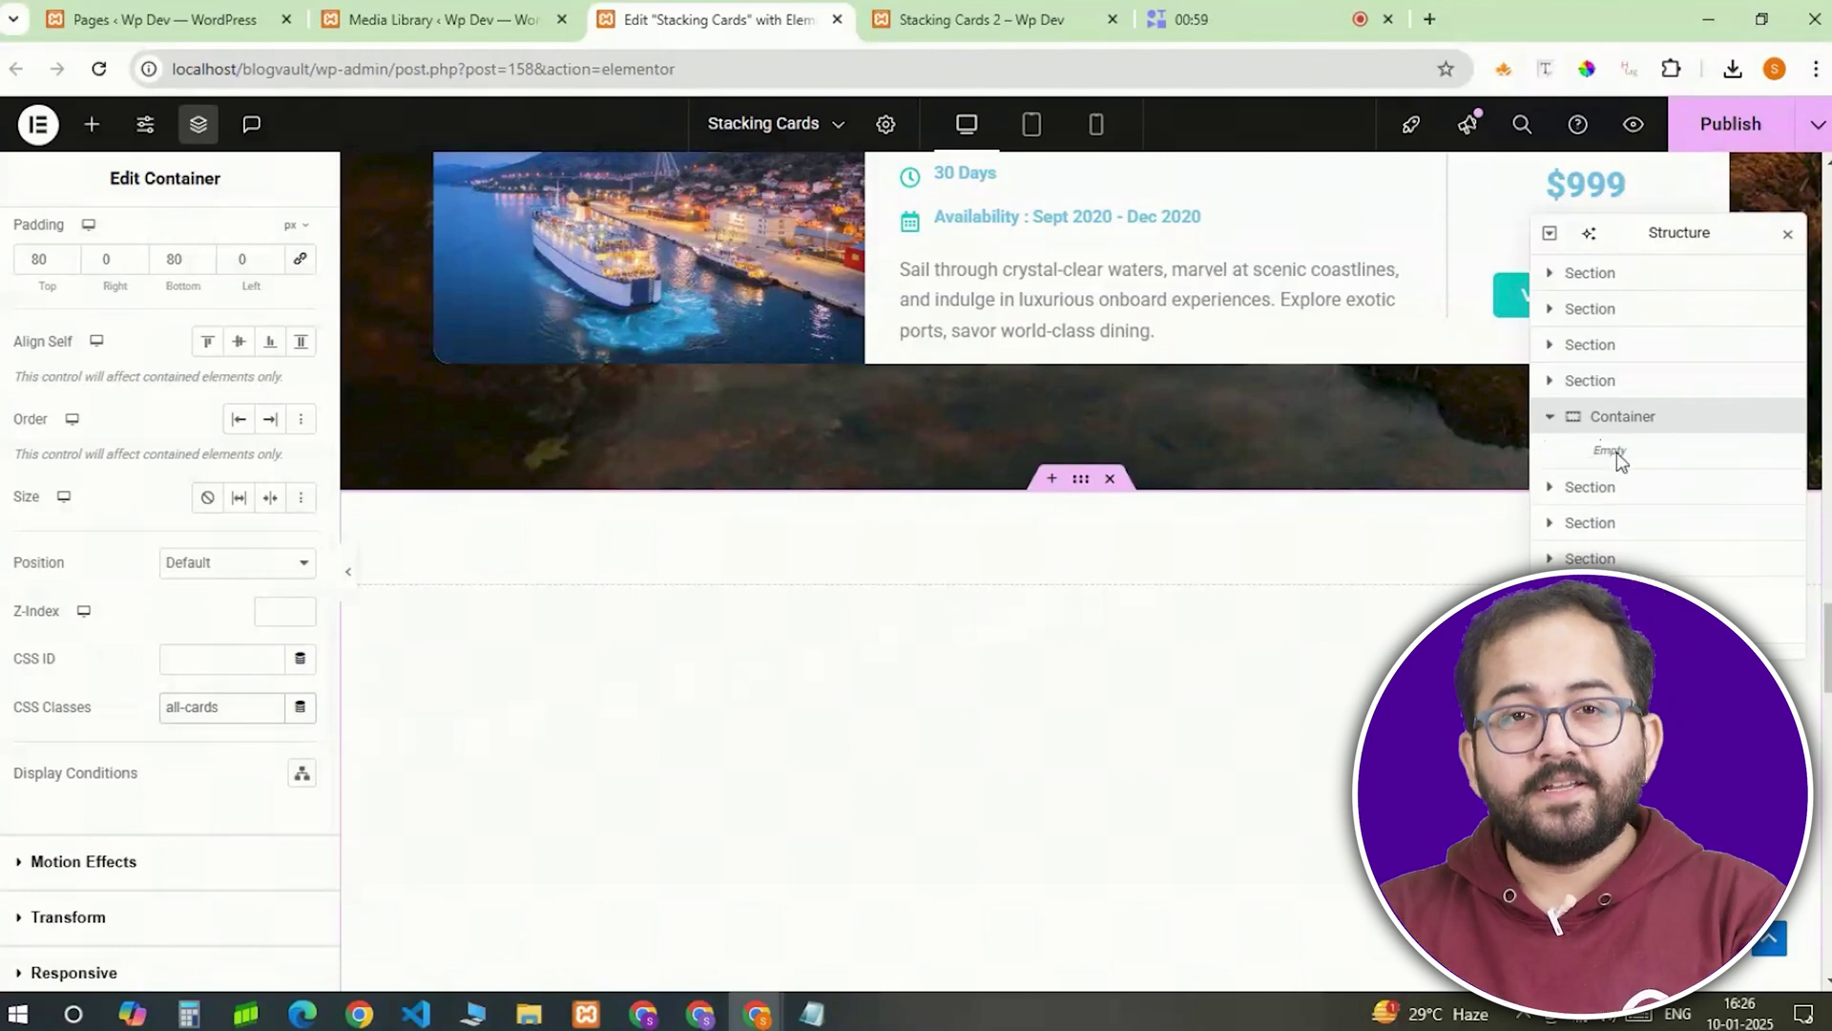
scroll(1160, 603, "down", 4)
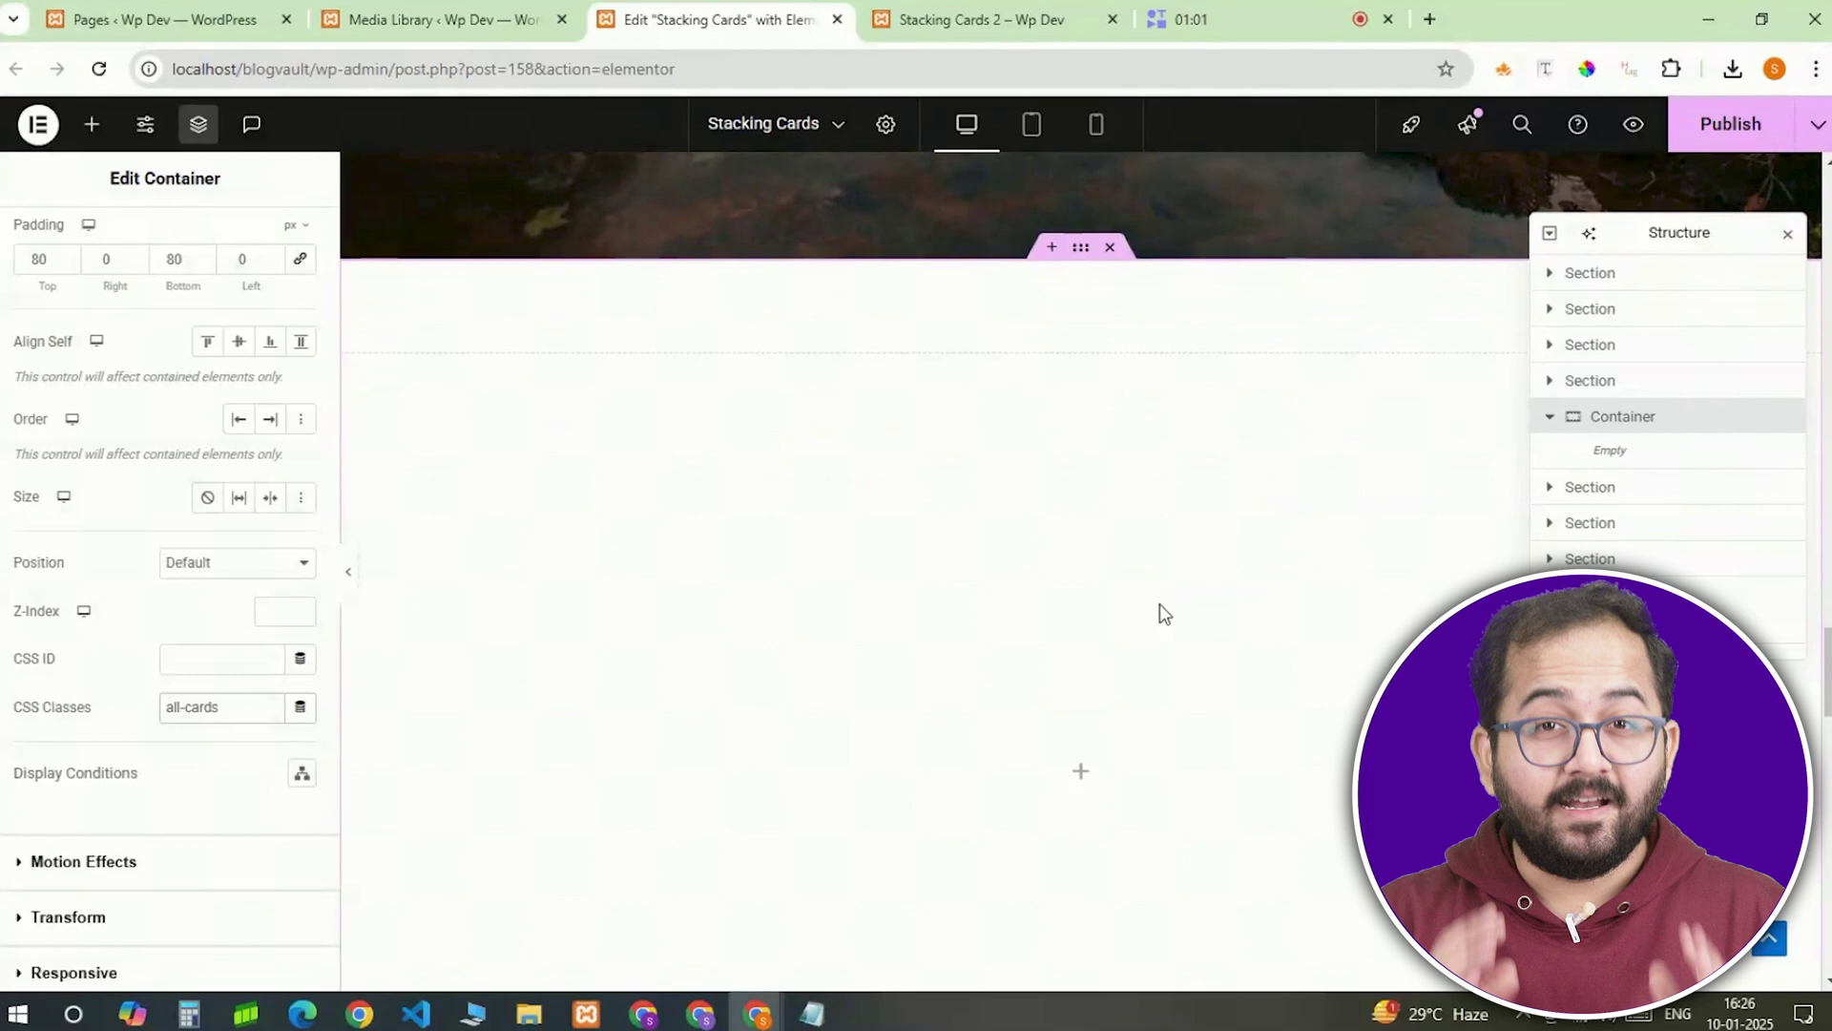
scroll(1160, 603, "up", 1)
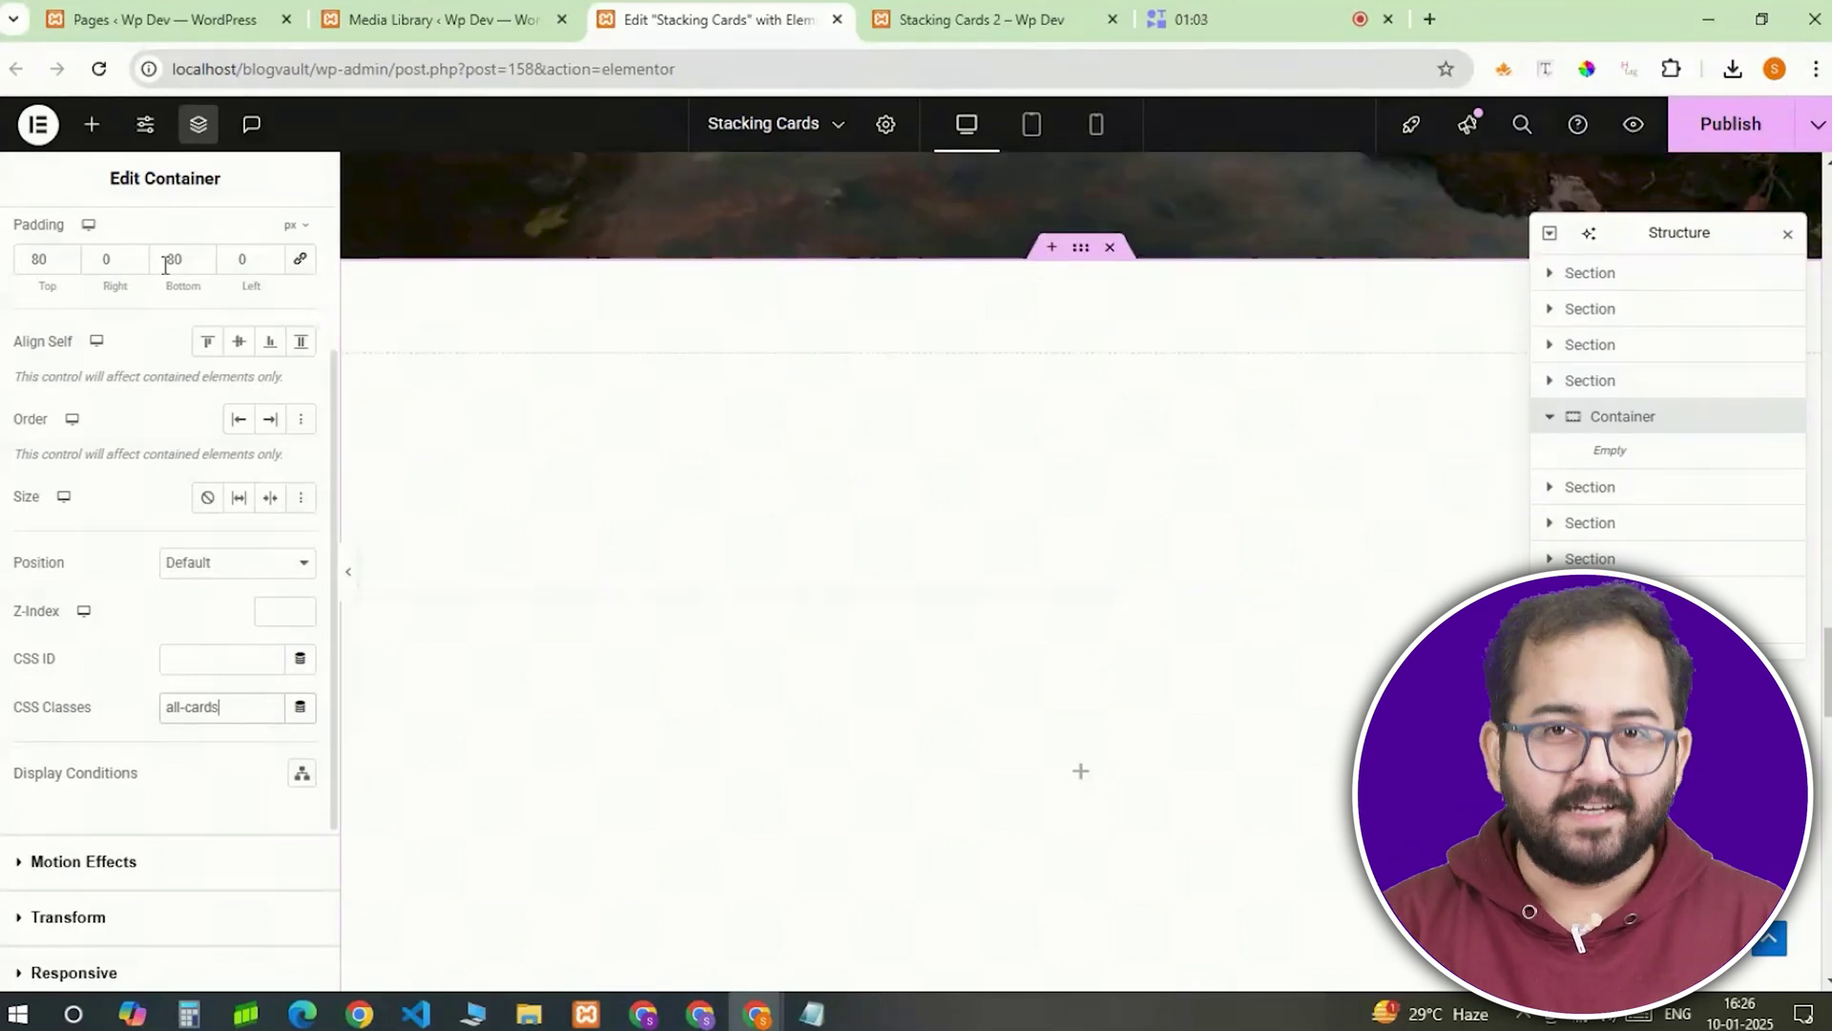
Nest a full-width inner container, 75% wide with an 82 vh minimum height.
left_click(92, 125)
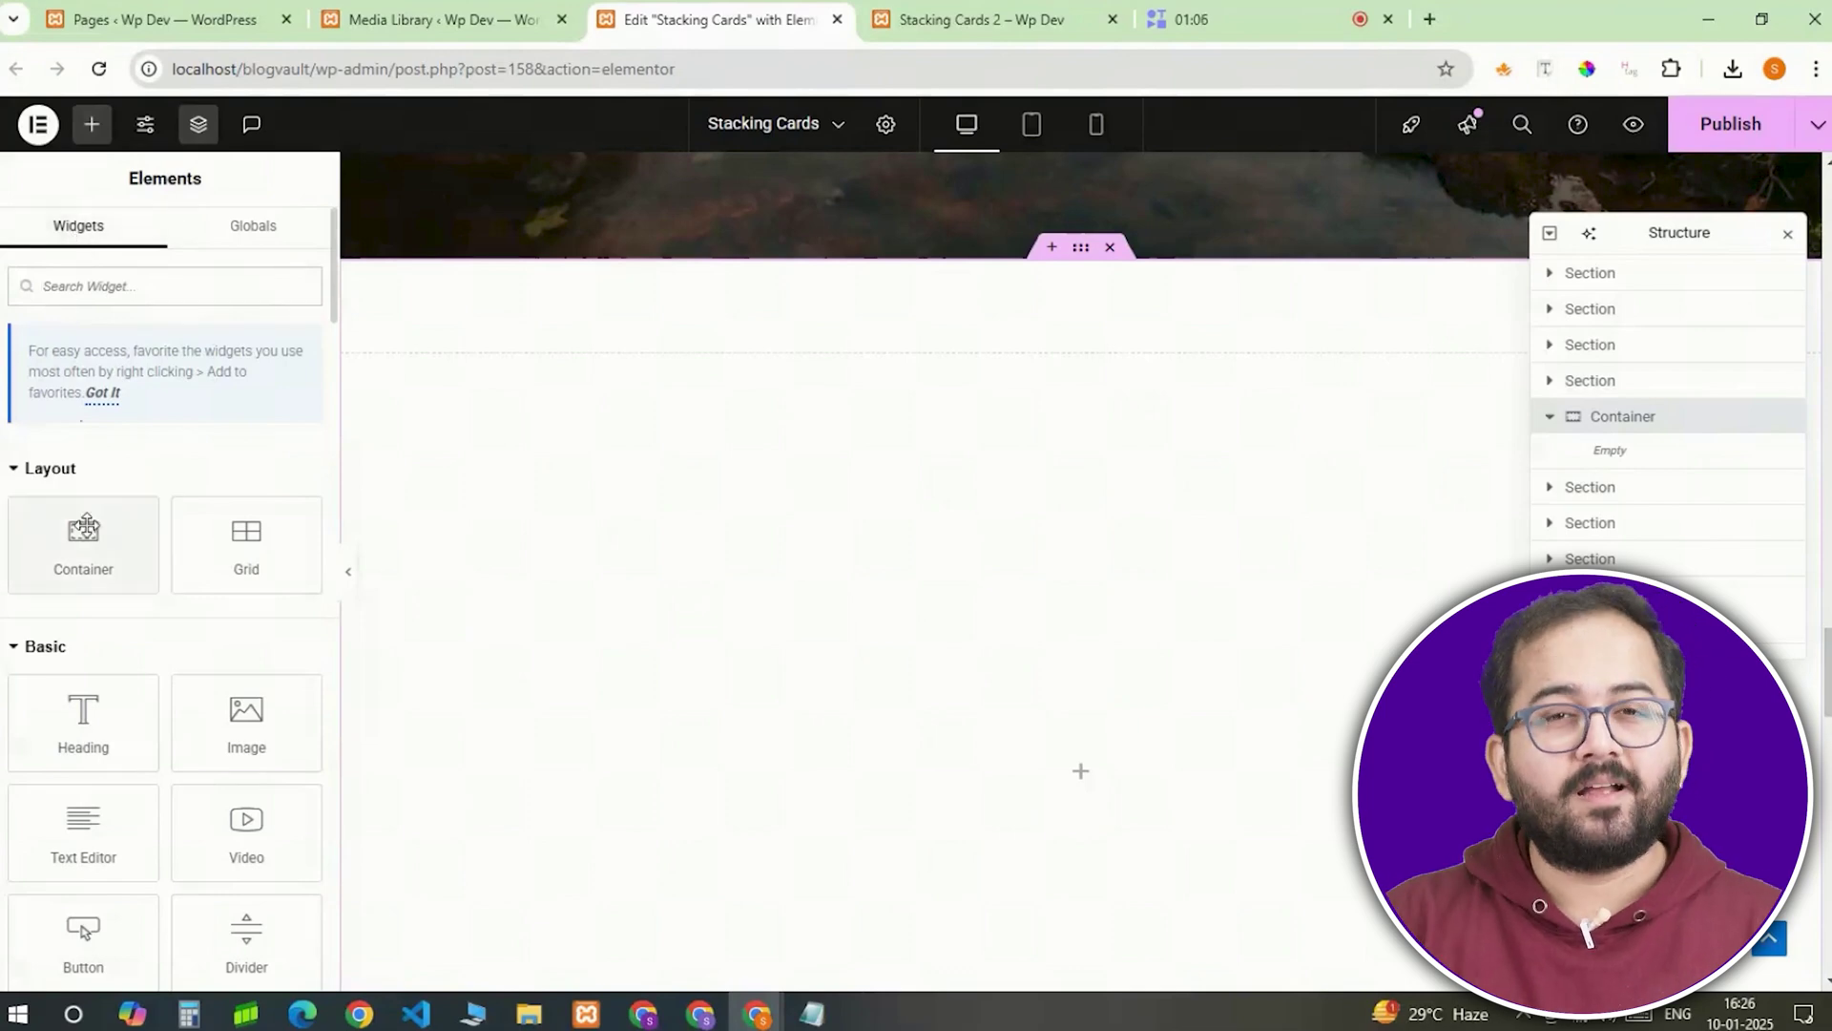
left_click(88, 525)
left_click(189, 445)
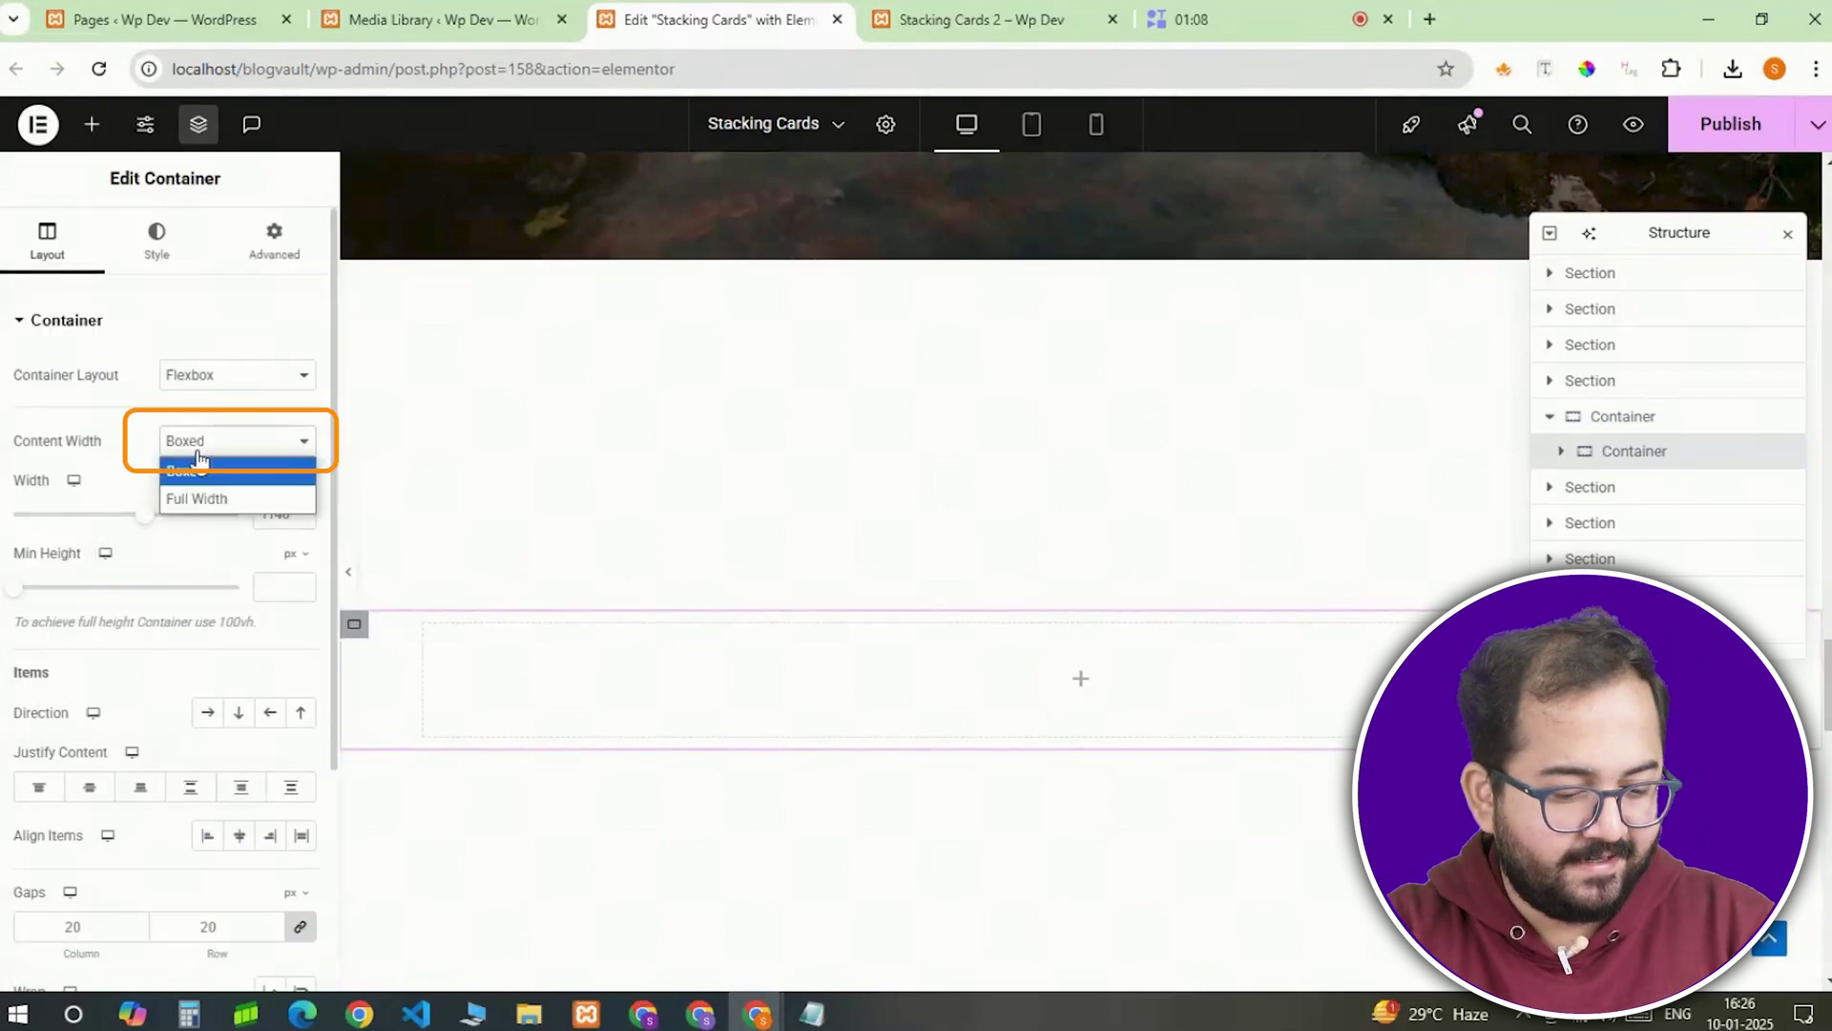
left_click(202, 502)
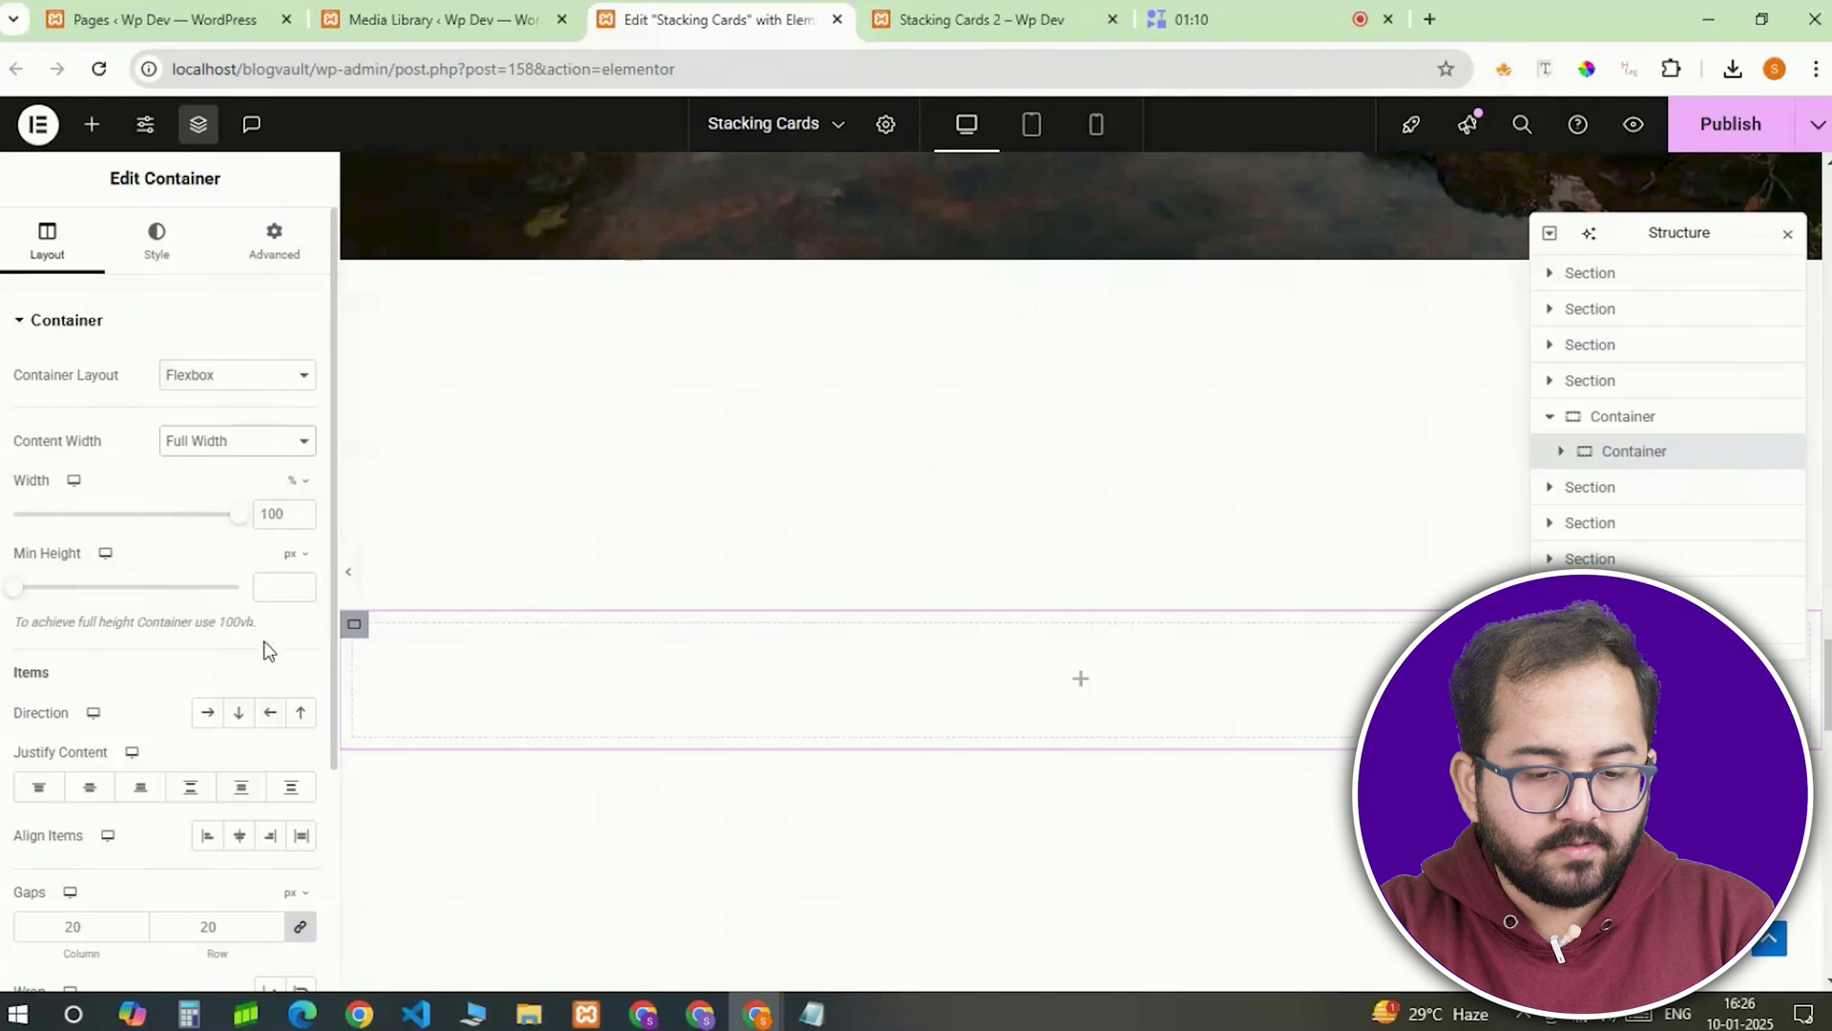
left_click_drag(239, 515, 185, 526)
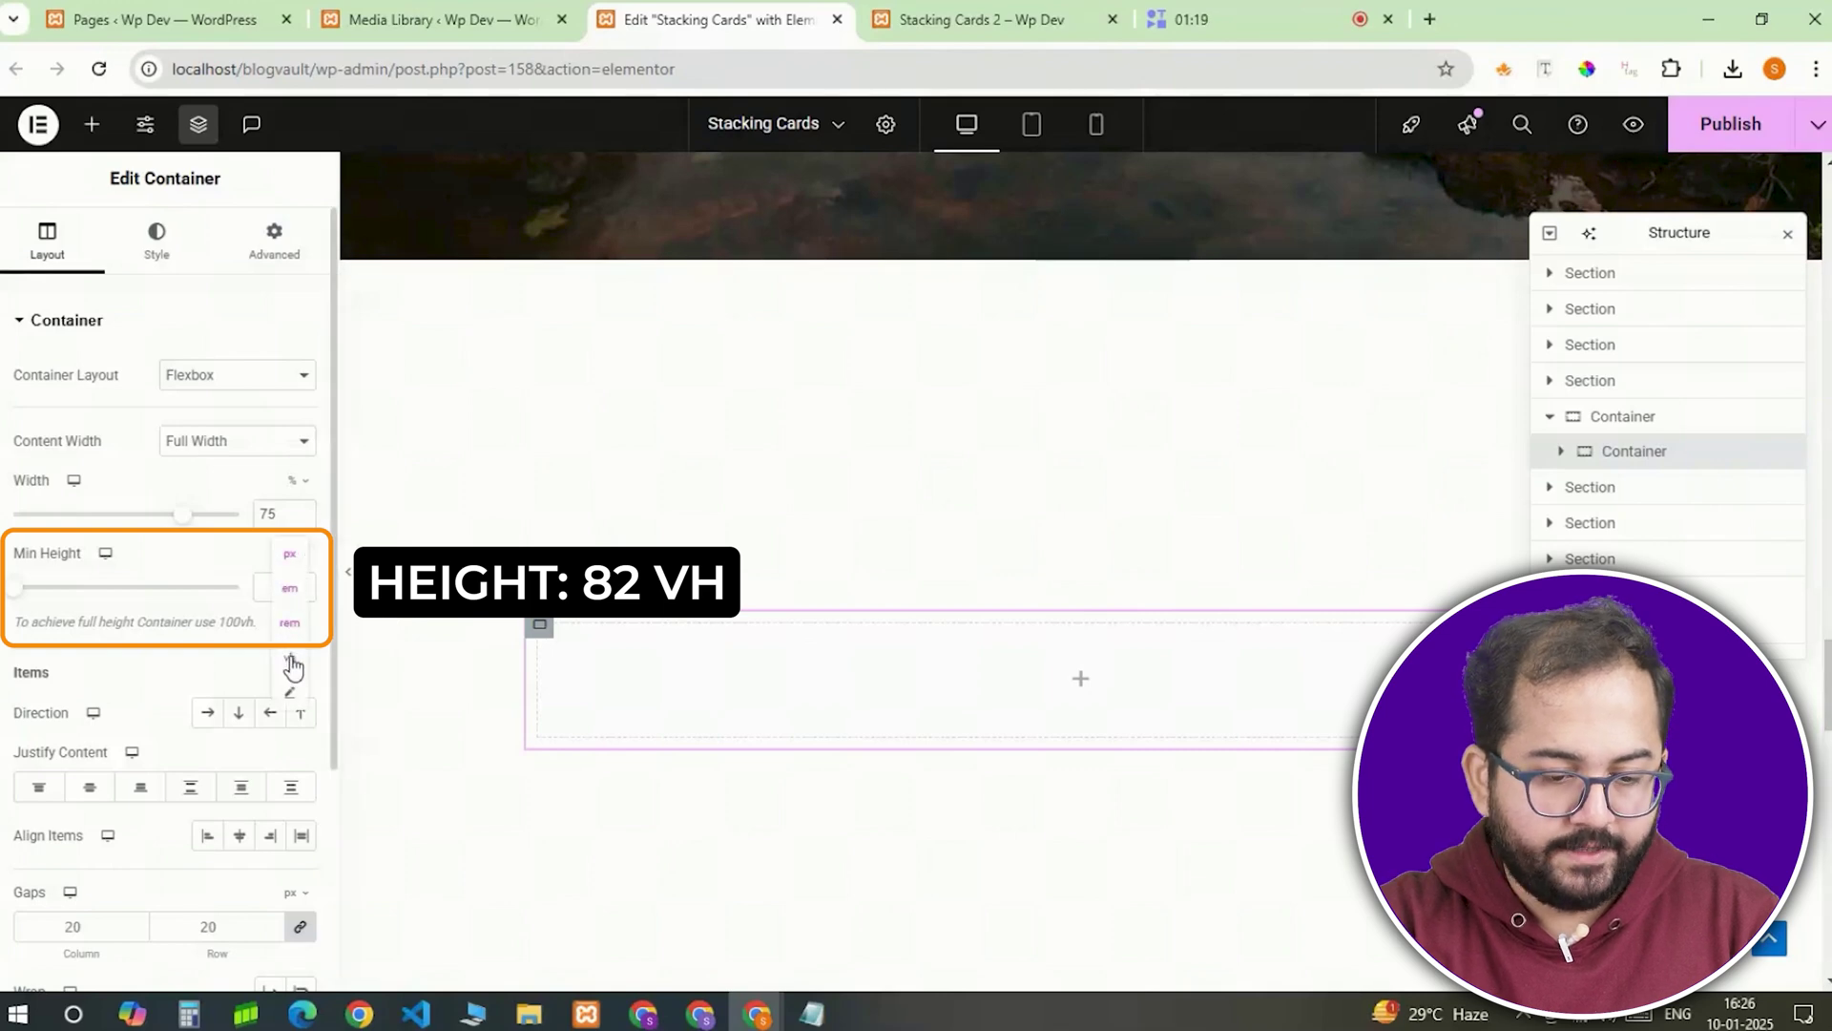
left_click(290, 658)
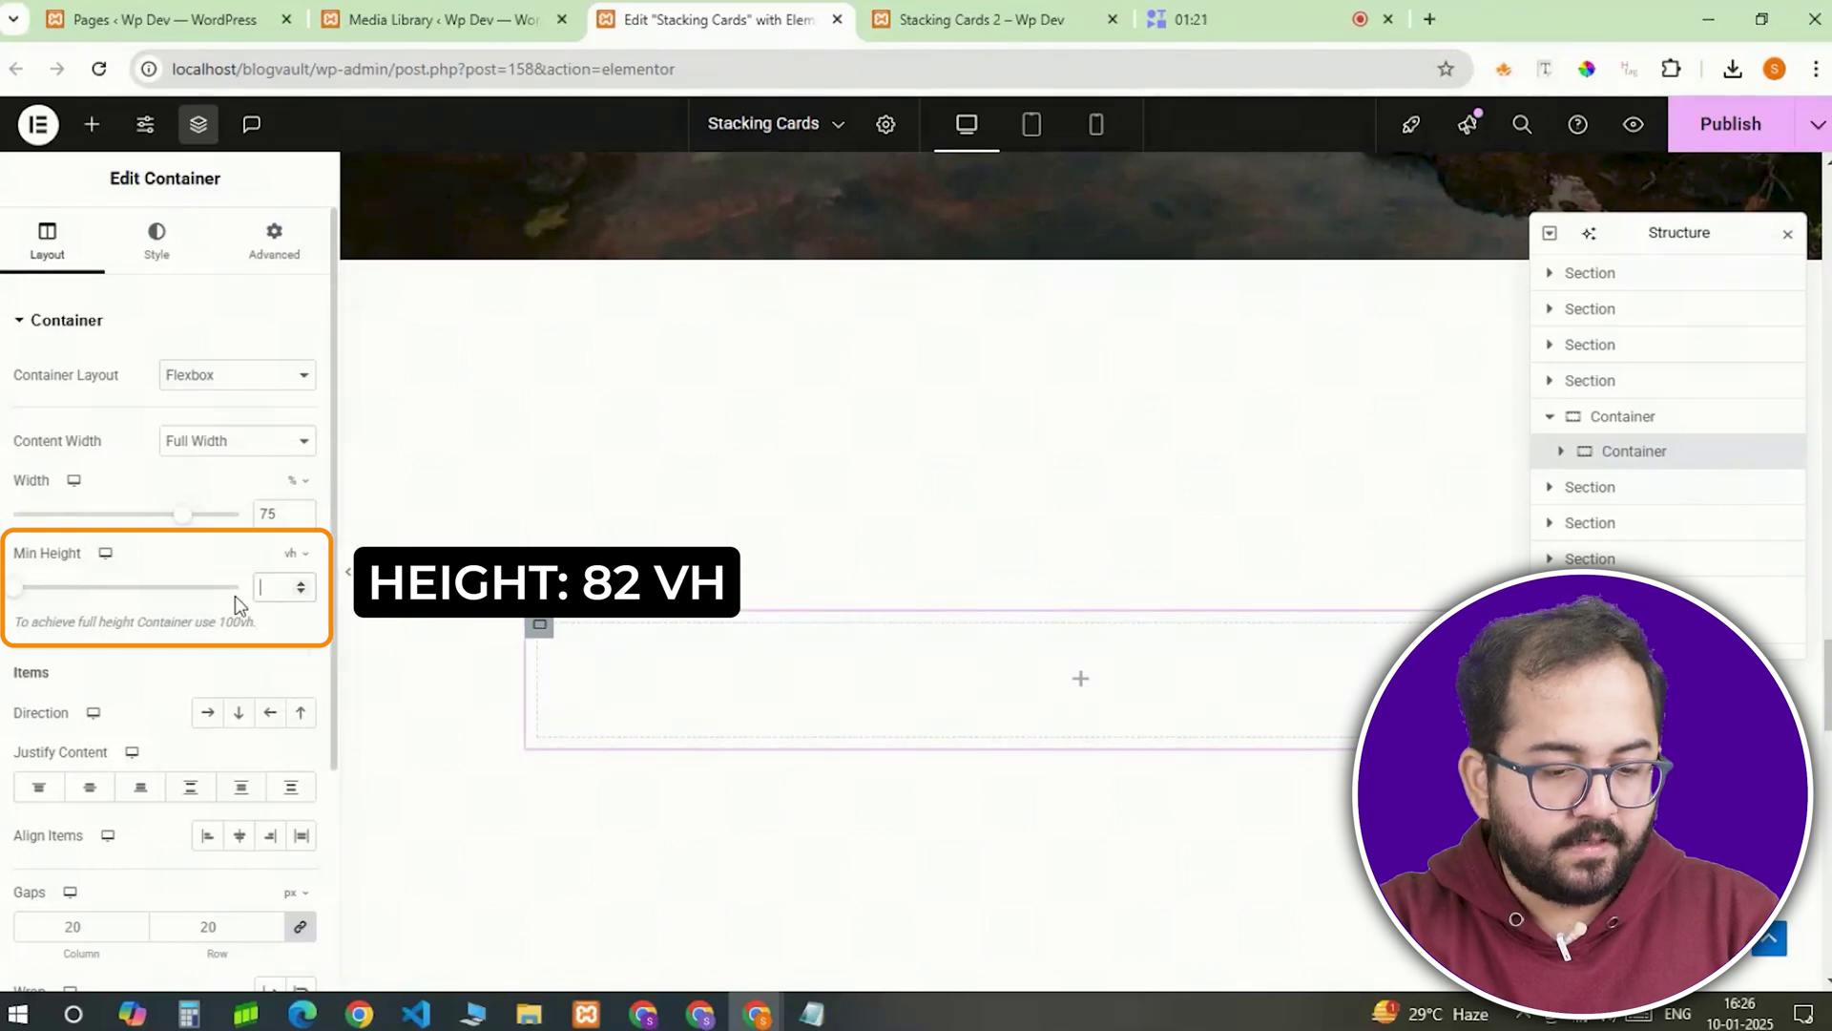
type("82")
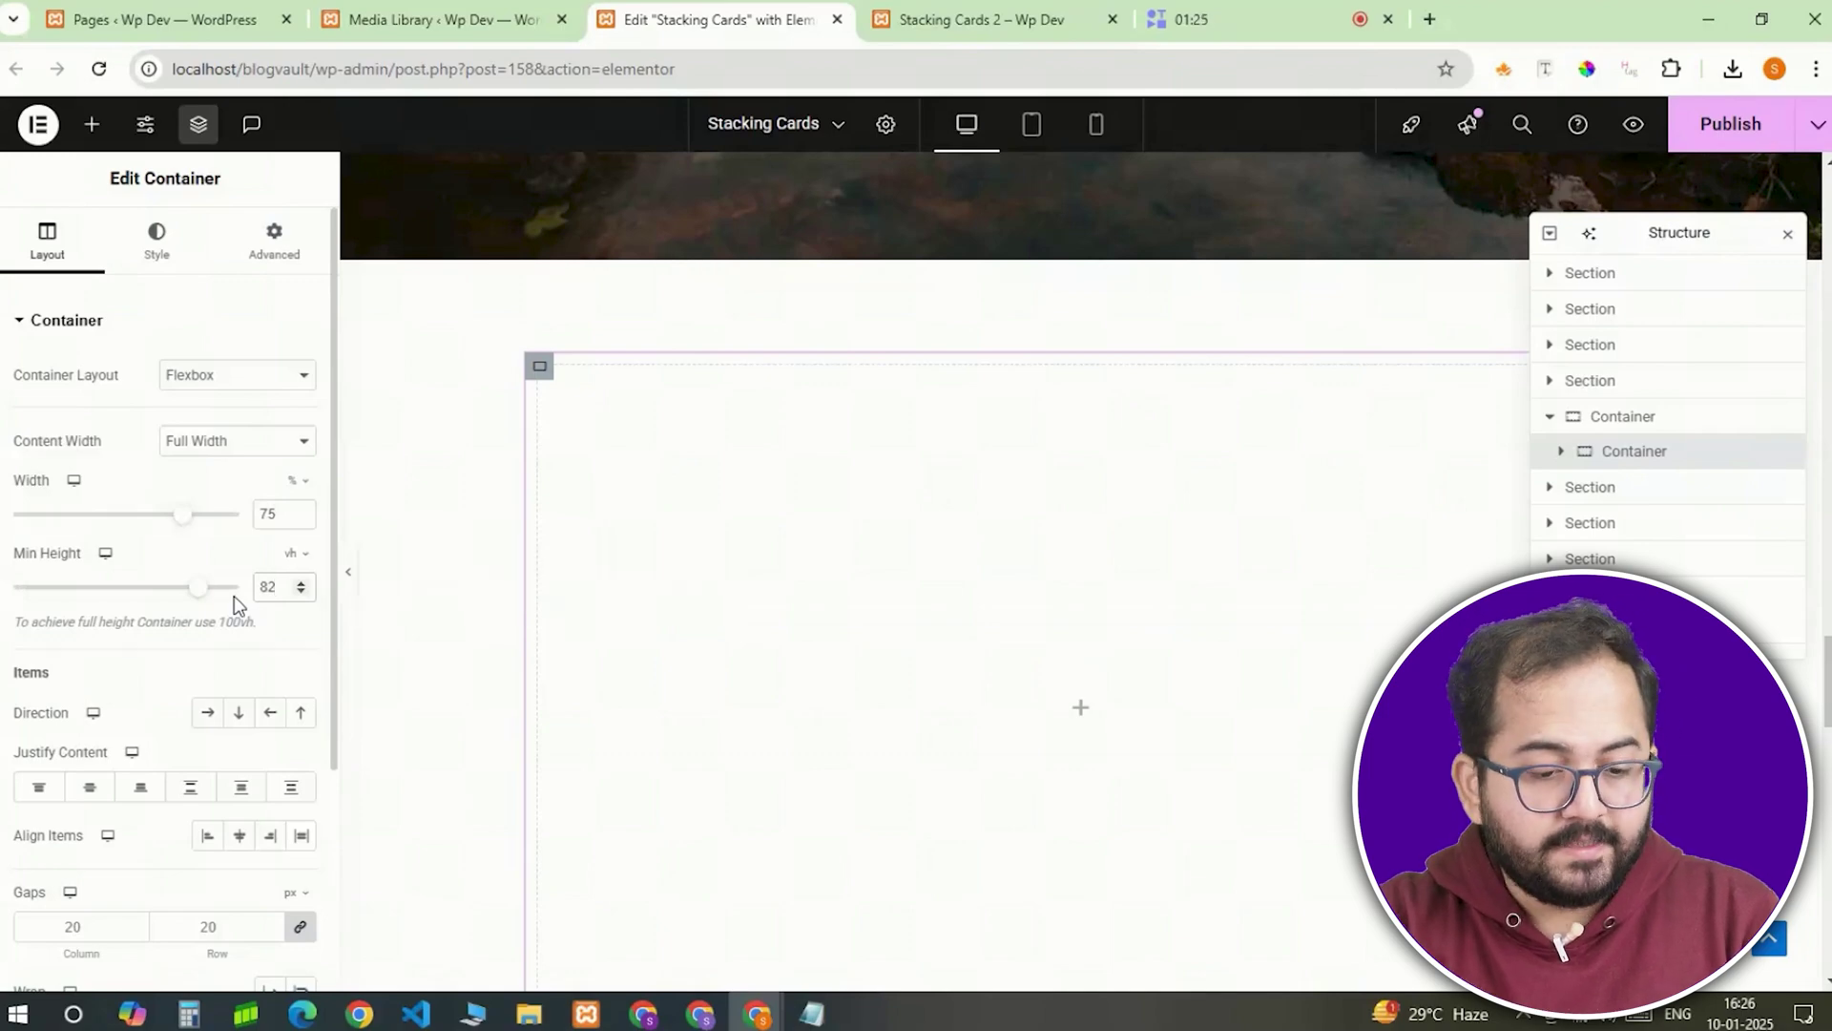
Set its background type to video and copy the Iceland clip's file URL from the media library.
left_click(157, 239)
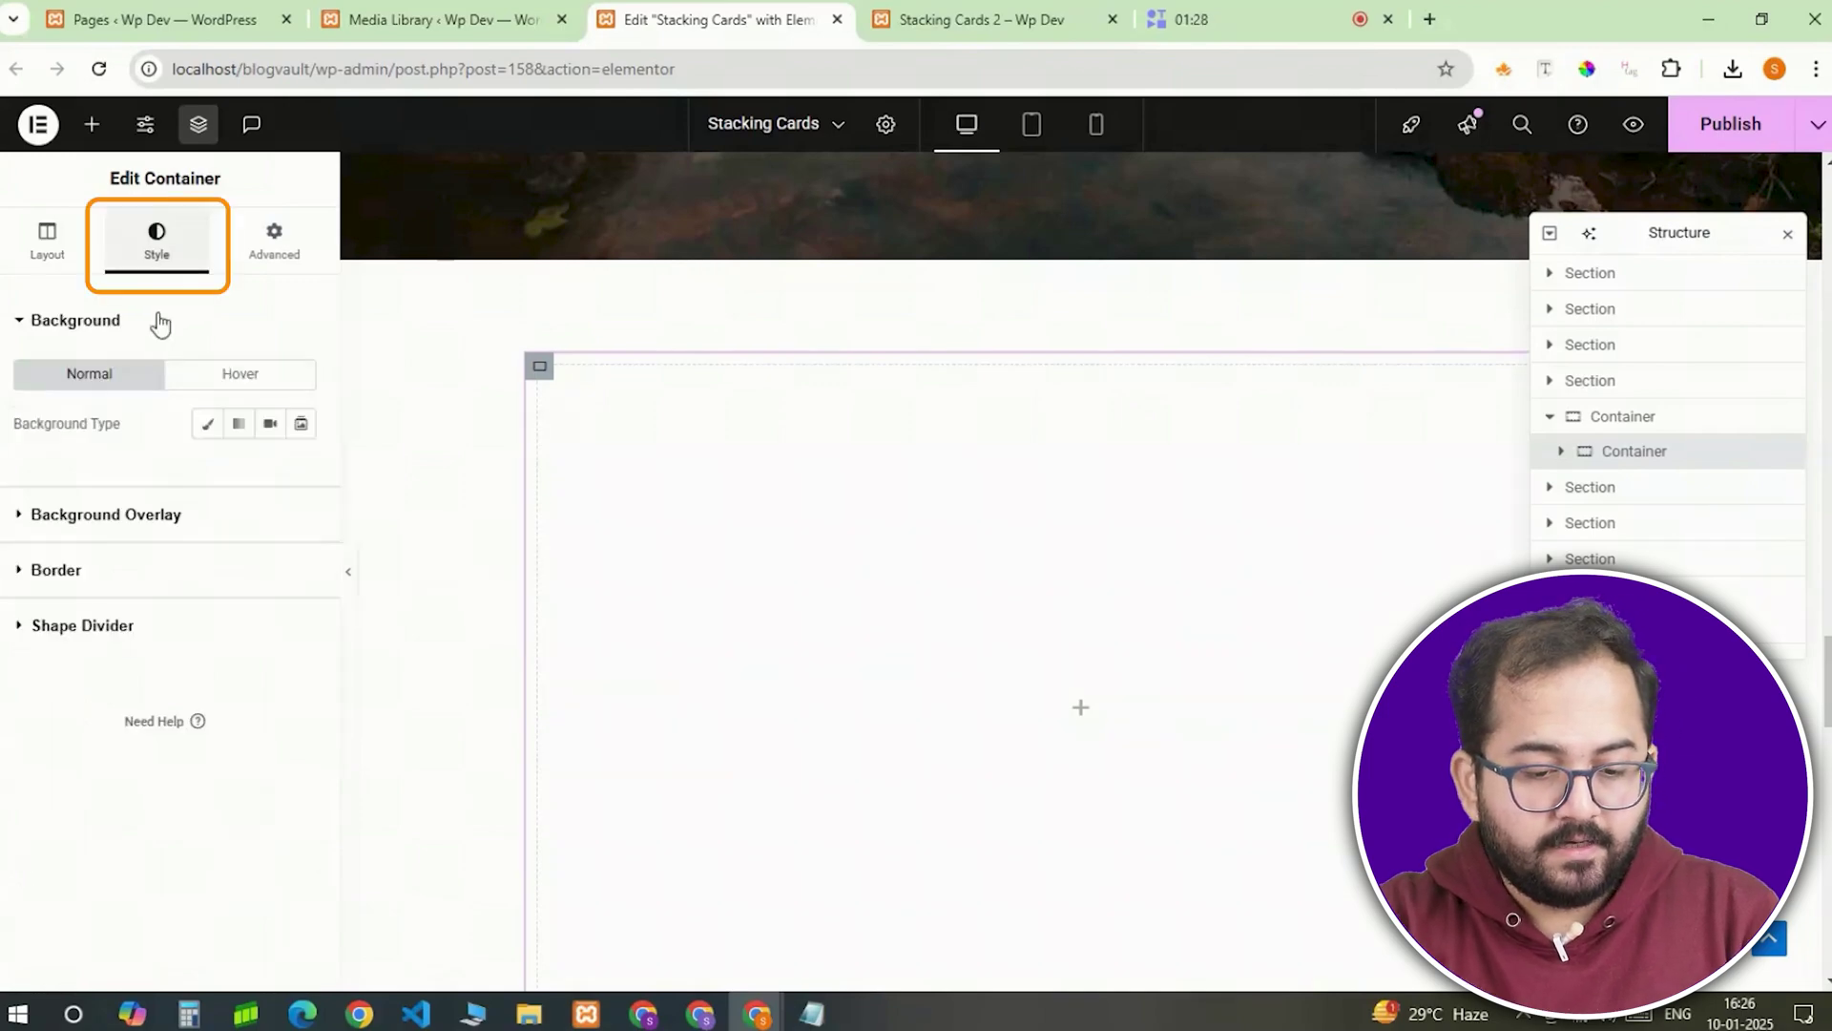
left_click(268, 424)
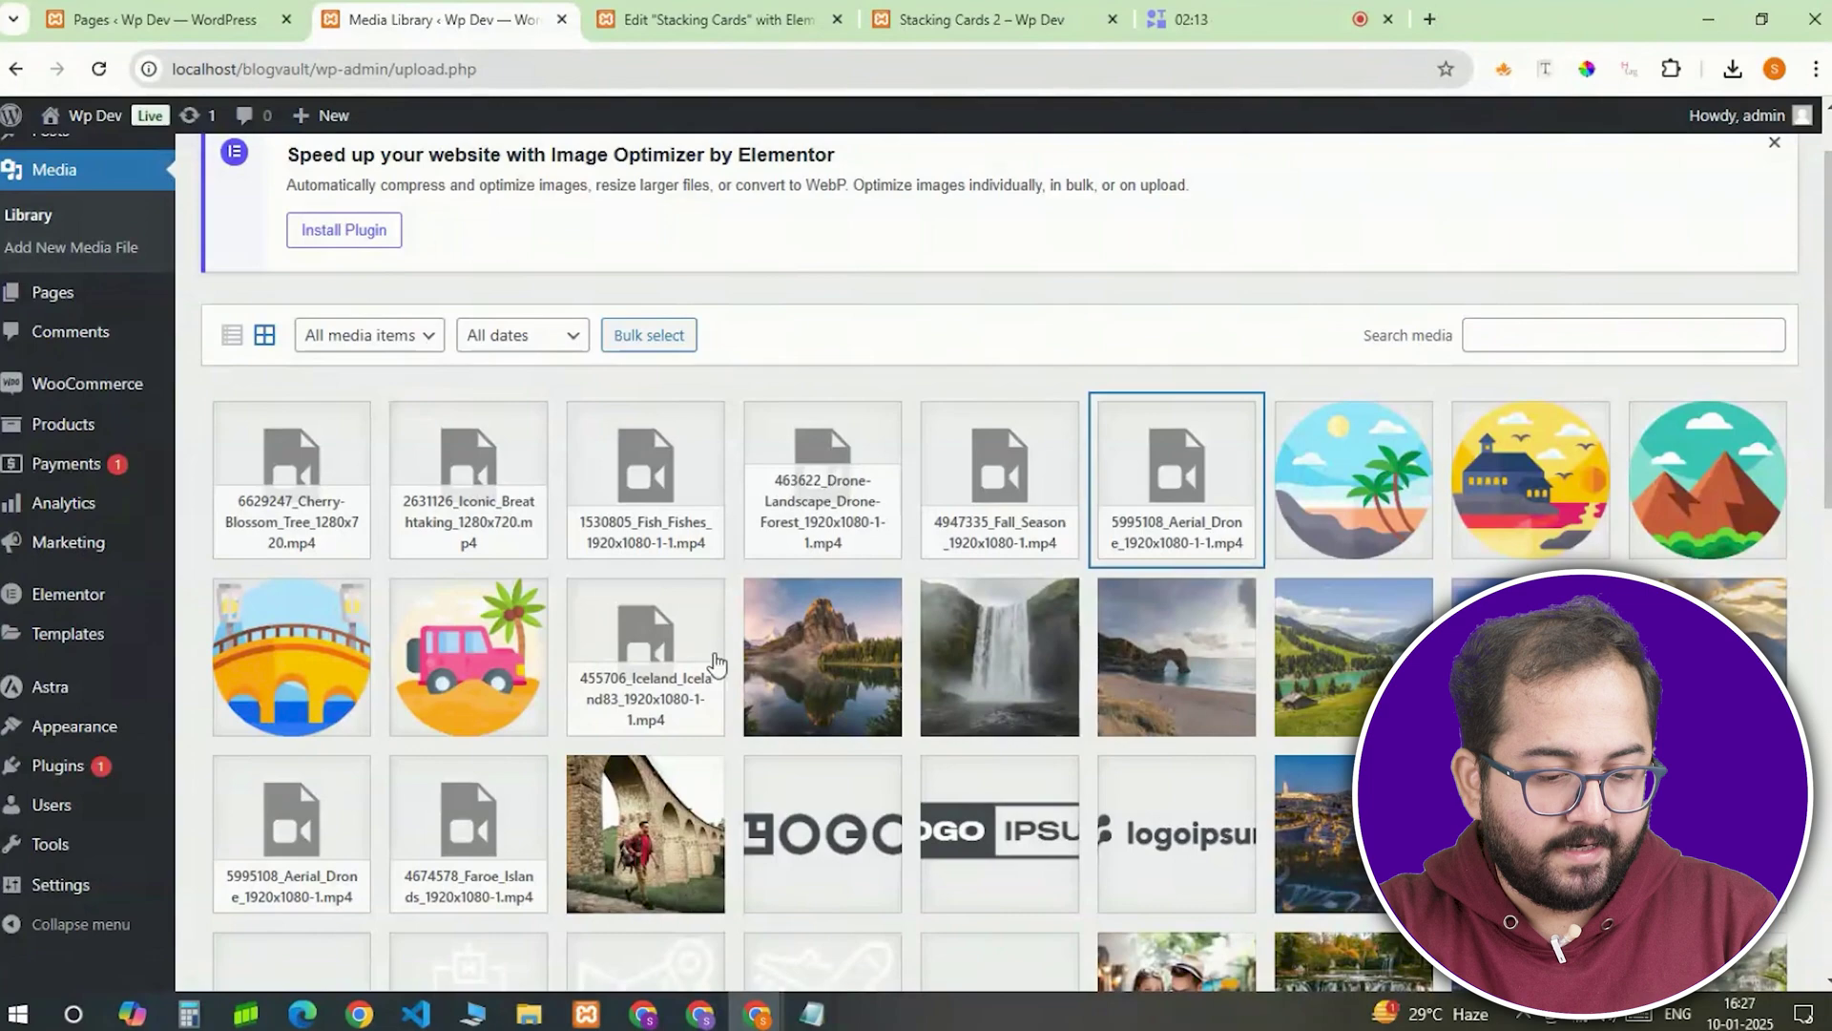
left_click(656, 674)
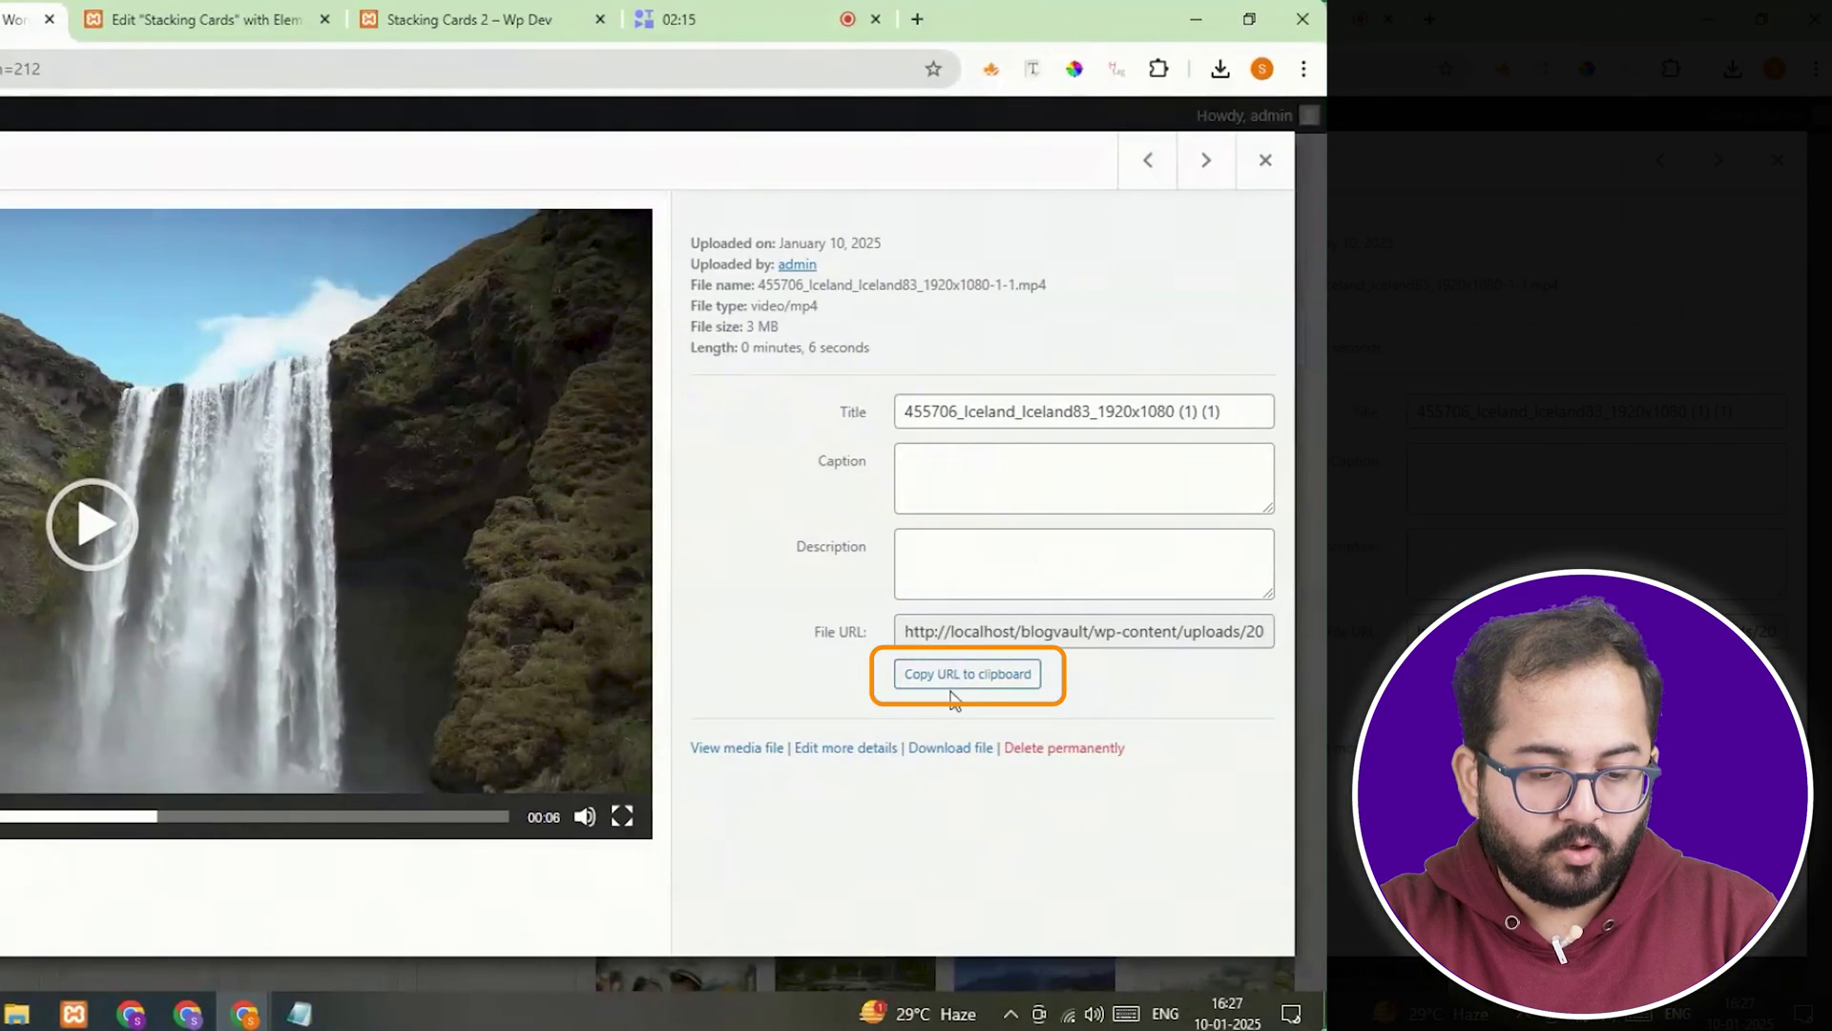
left_click(954, 673)
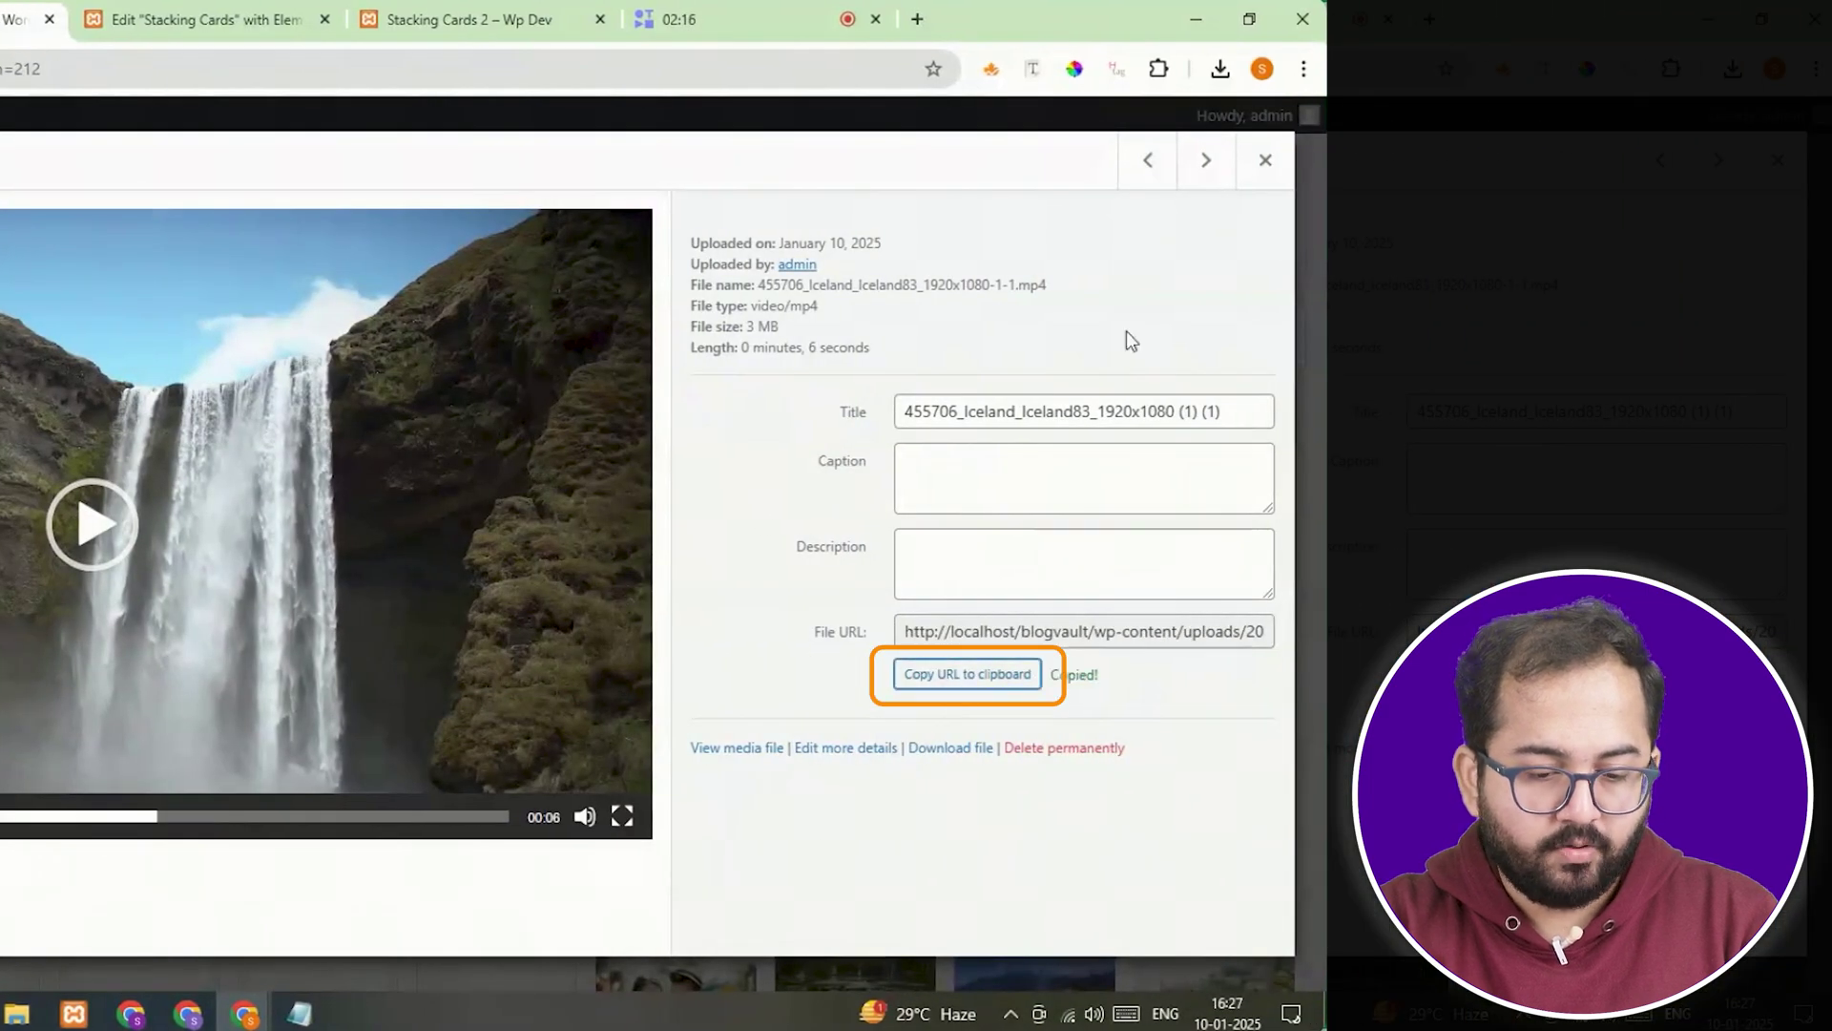
Paste the Iceland video URL as the container's background video and enable playback on mobile.
left_click(1266, 159)
left_click(360, 19)
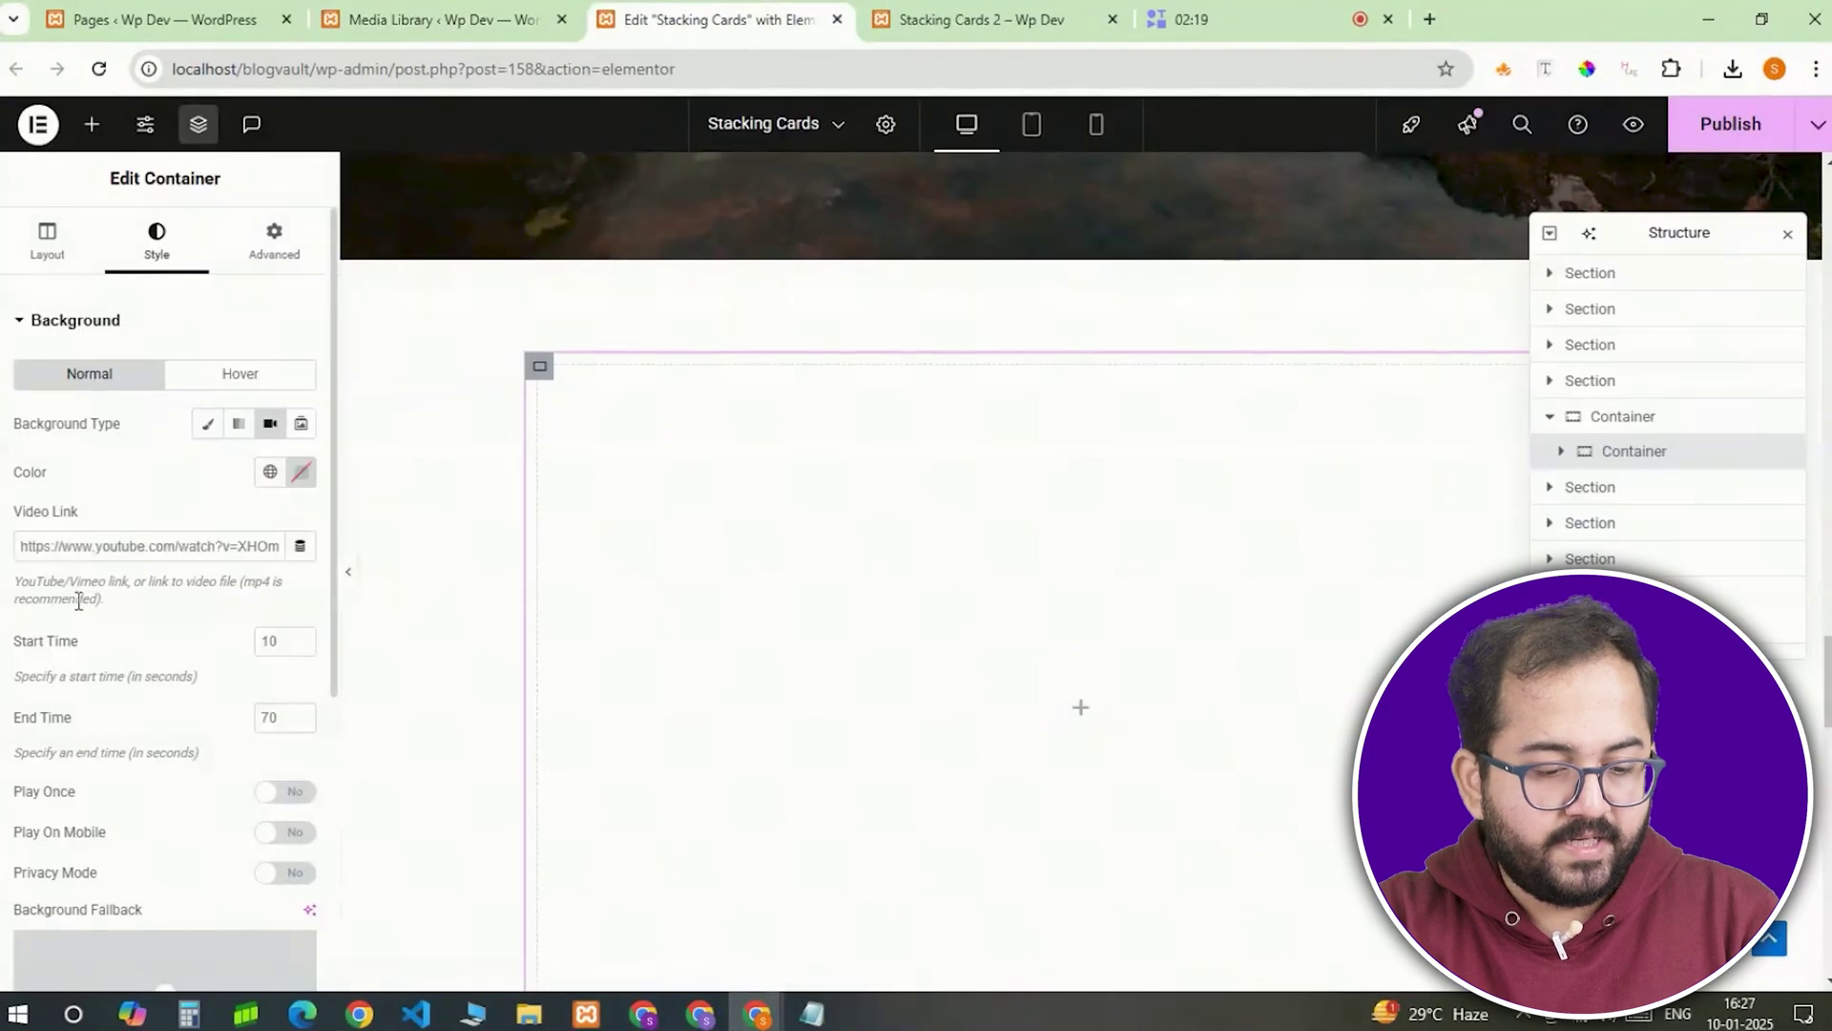
right_click(93, 550)
left_click(167, 280)
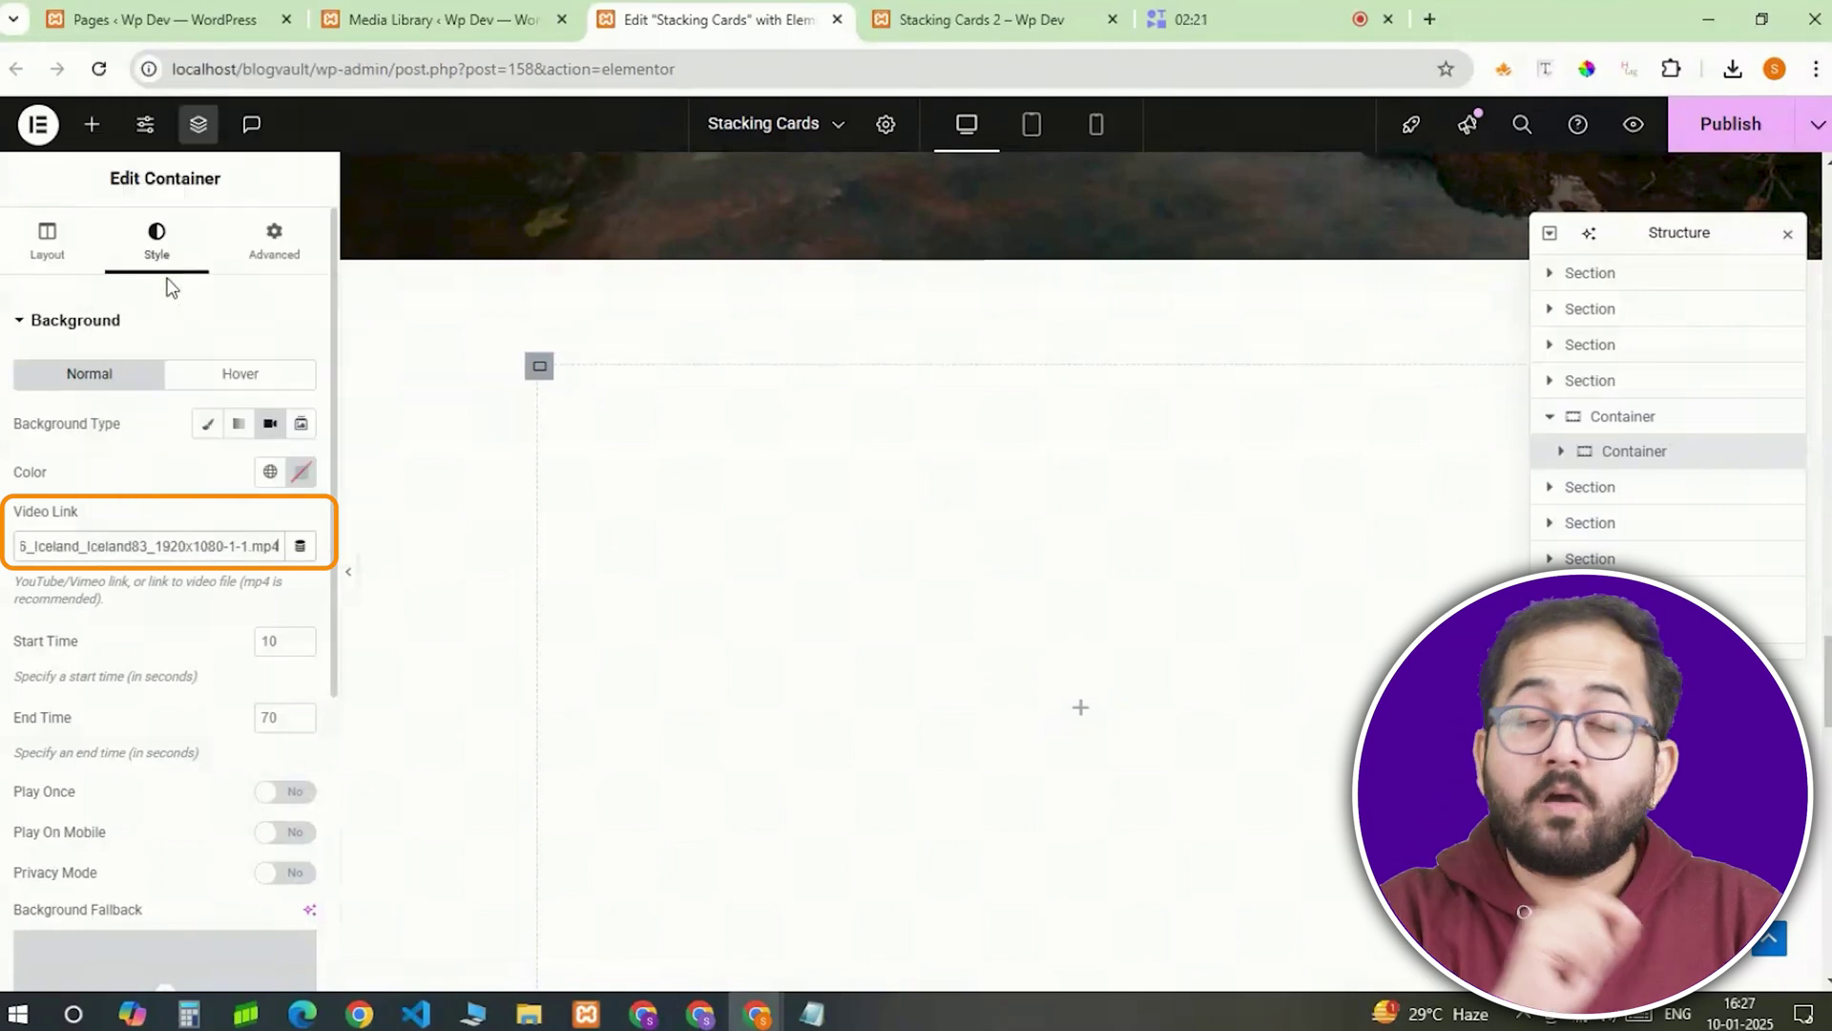
scroll(293, 693, "down", 1)
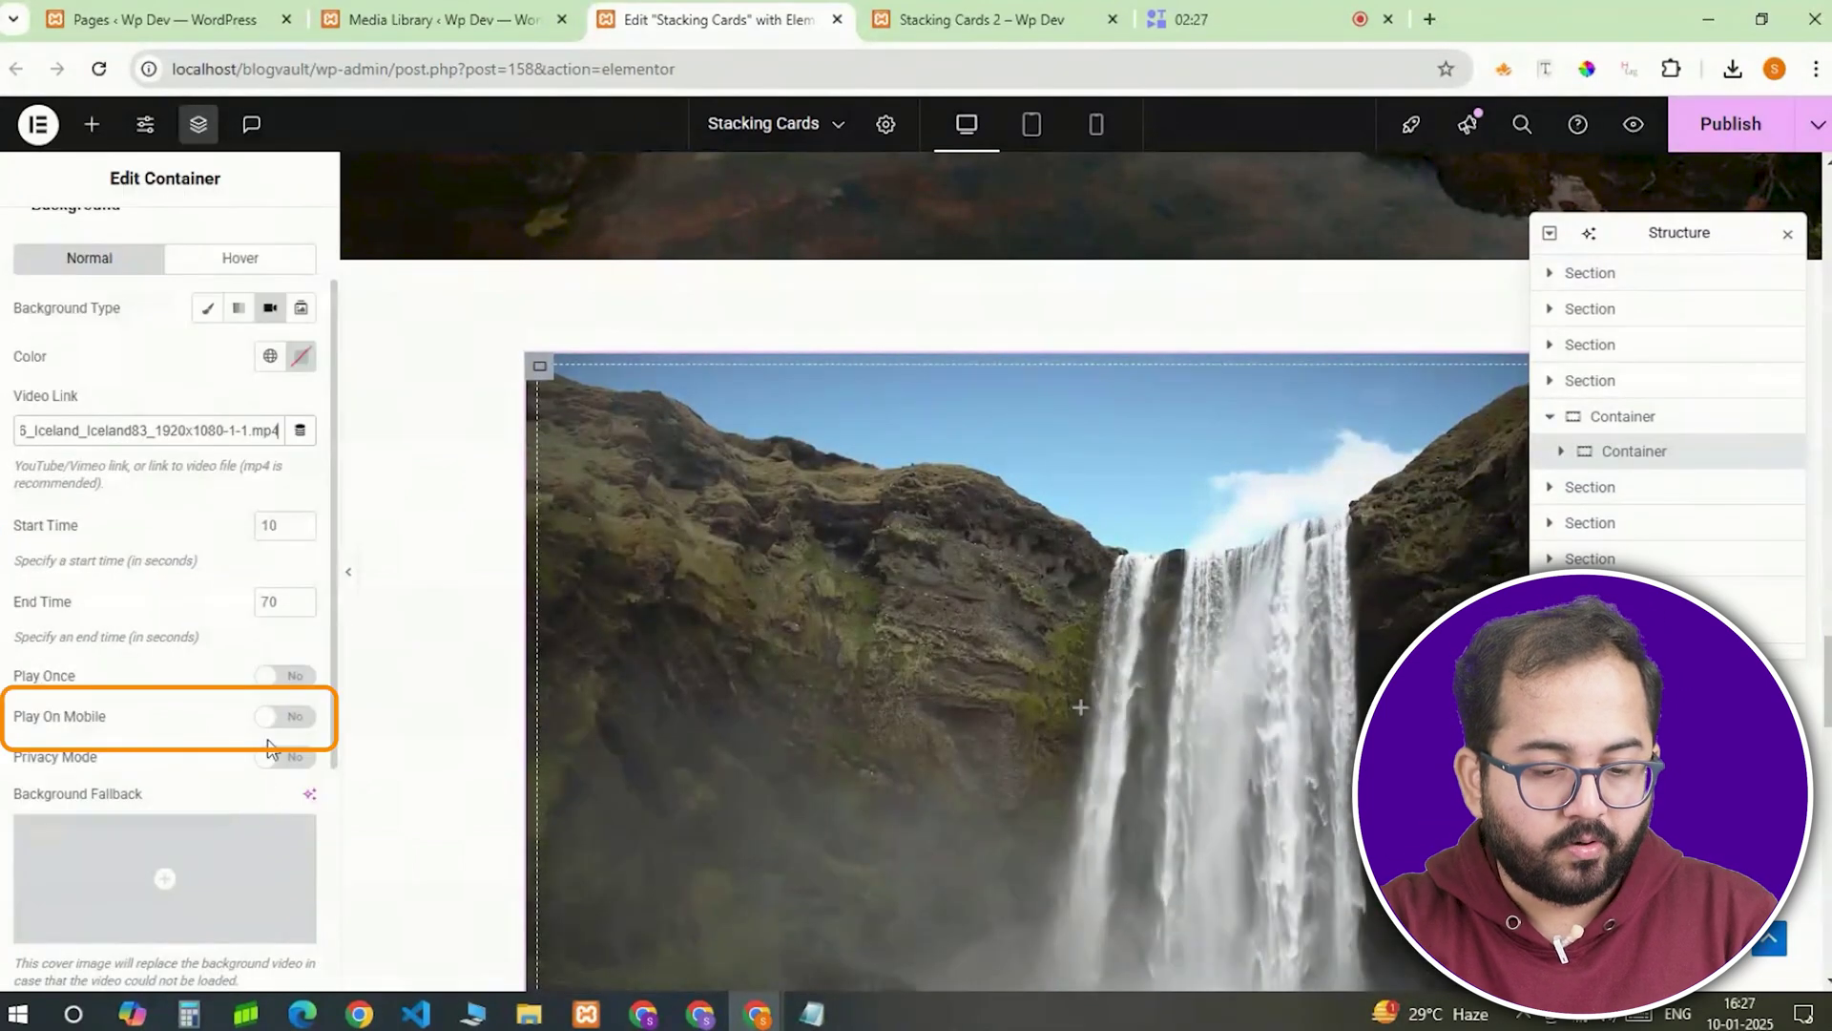
left_click(287, 716)
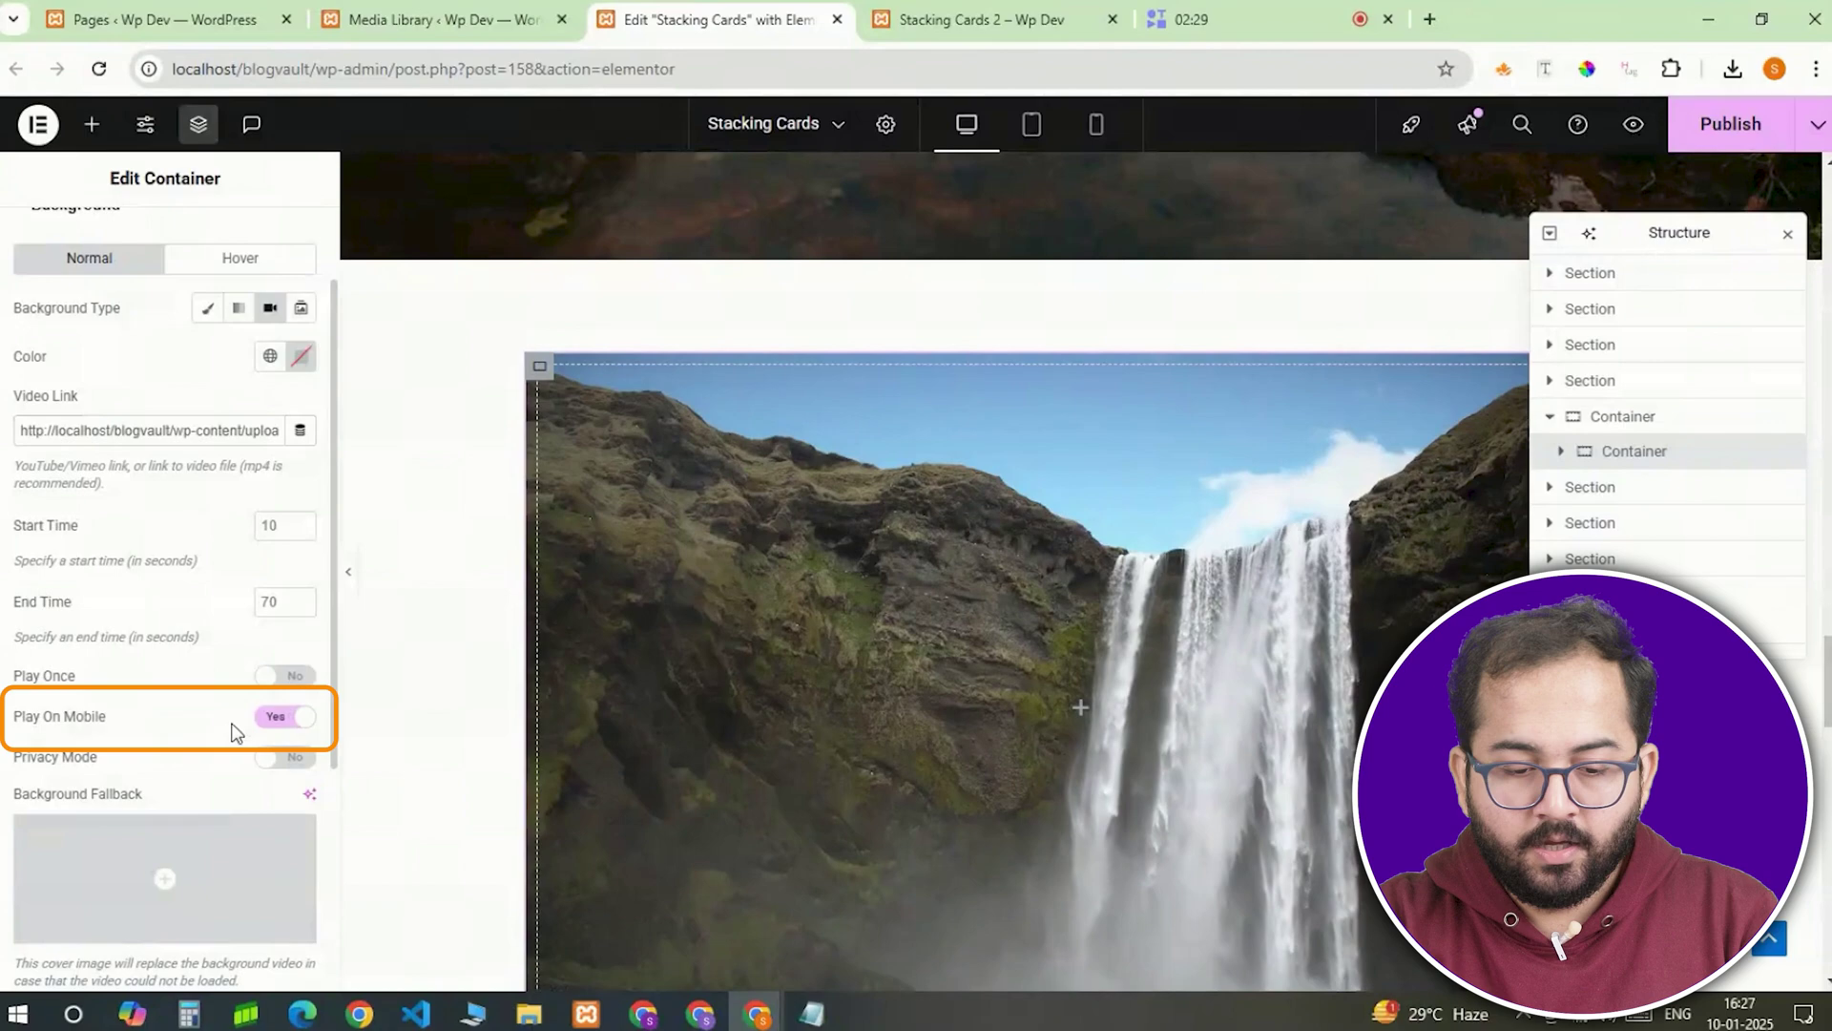
Add a classic black background overlay at 0.4 opacity.
scroll(220, 764, "down", 2)
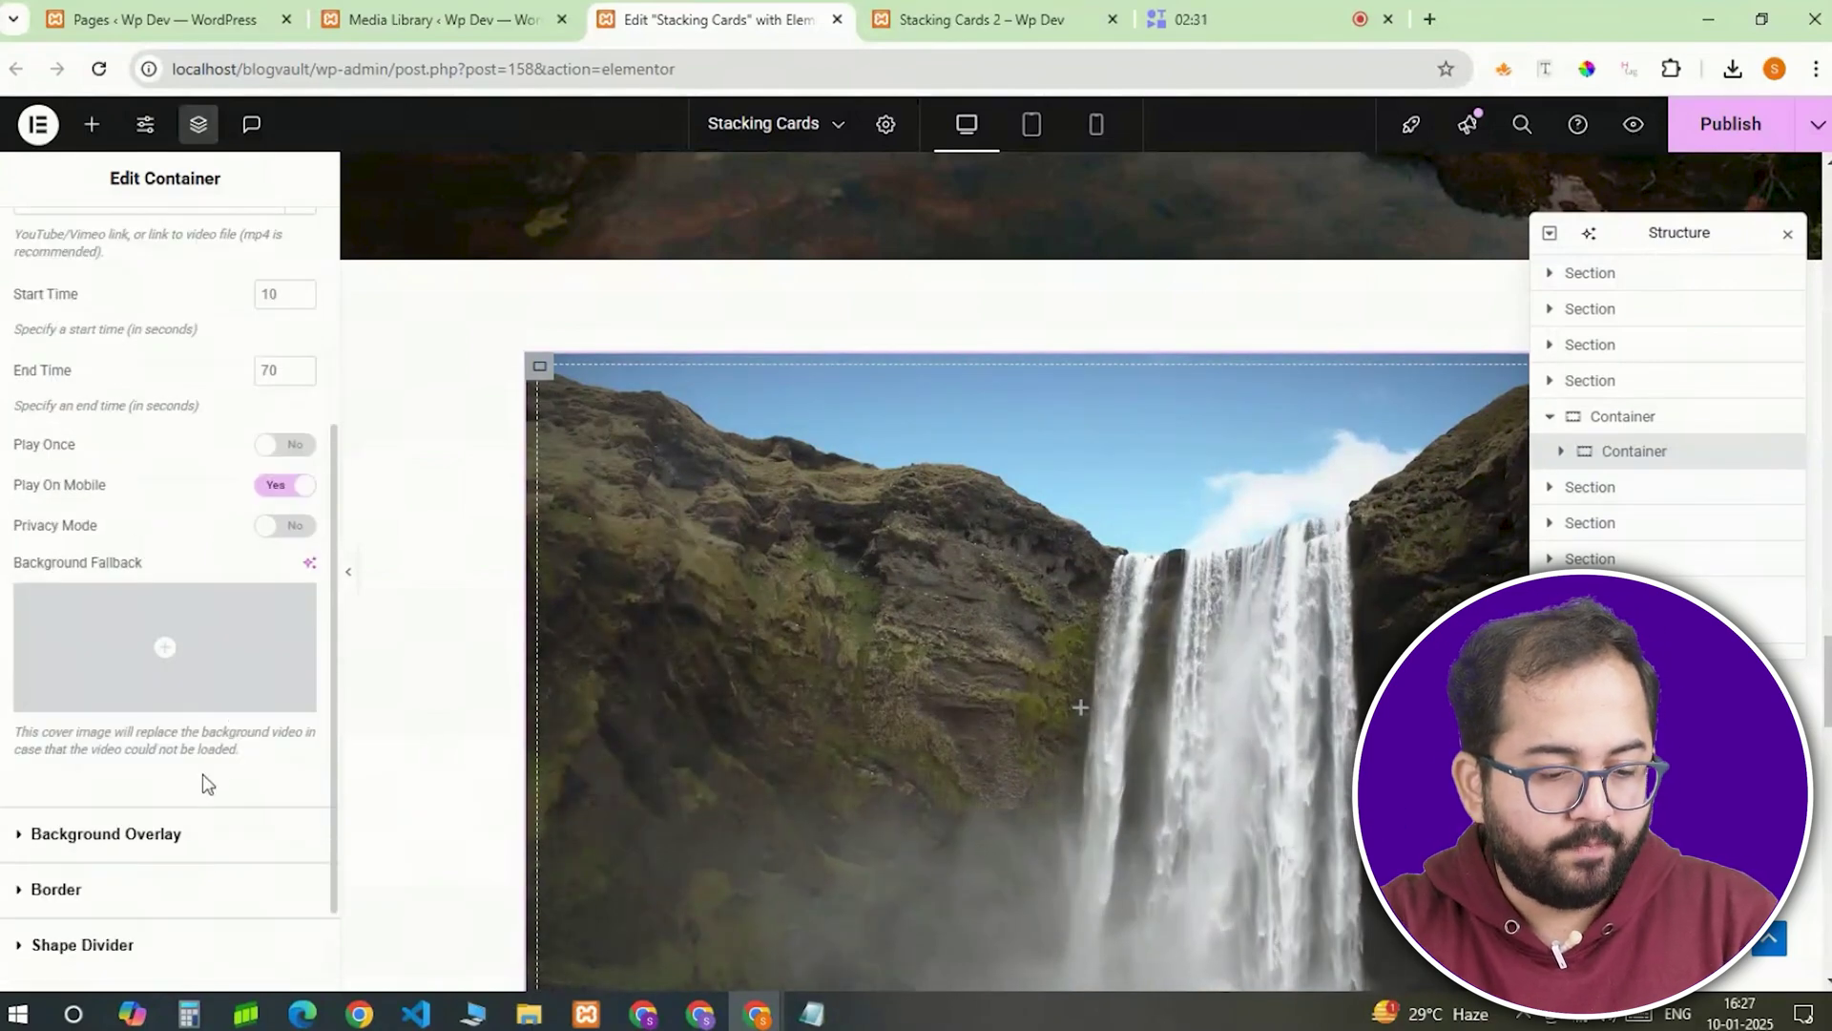
scroll(203, 775, "down", 1)
left_click(98, 732)
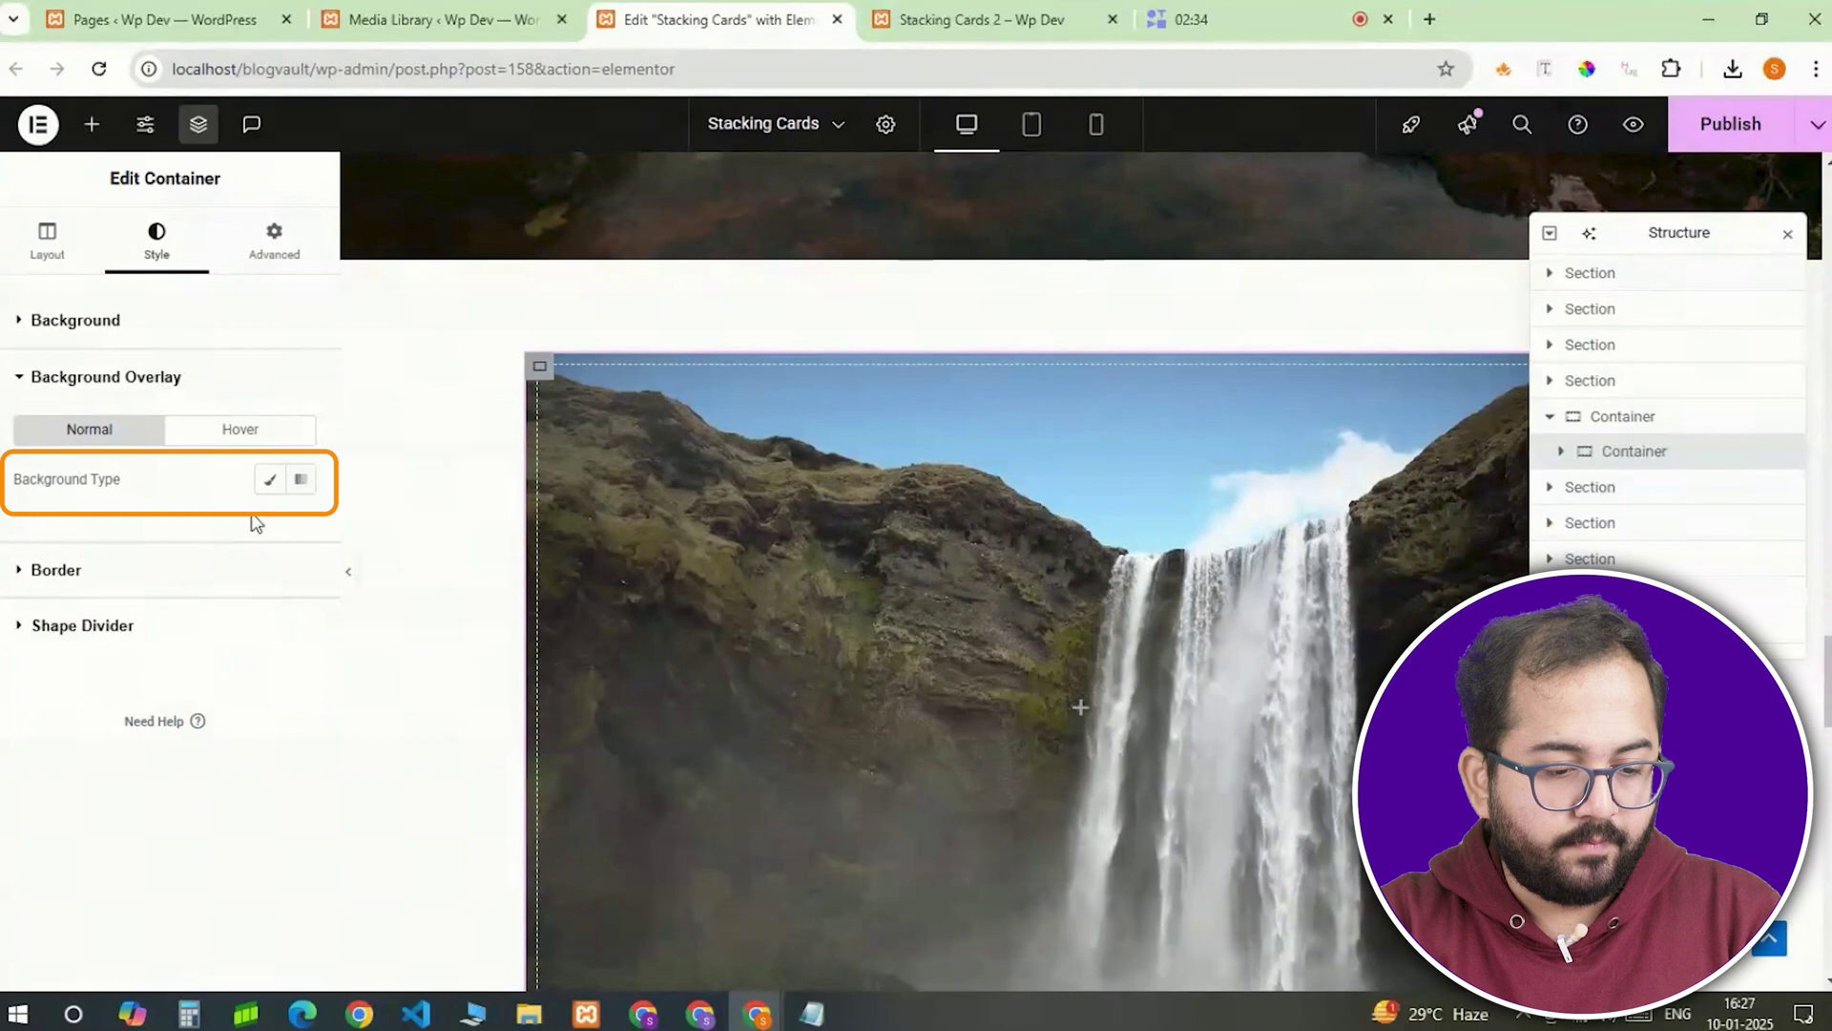
left_click(270, 479)
left_click(300, 528)
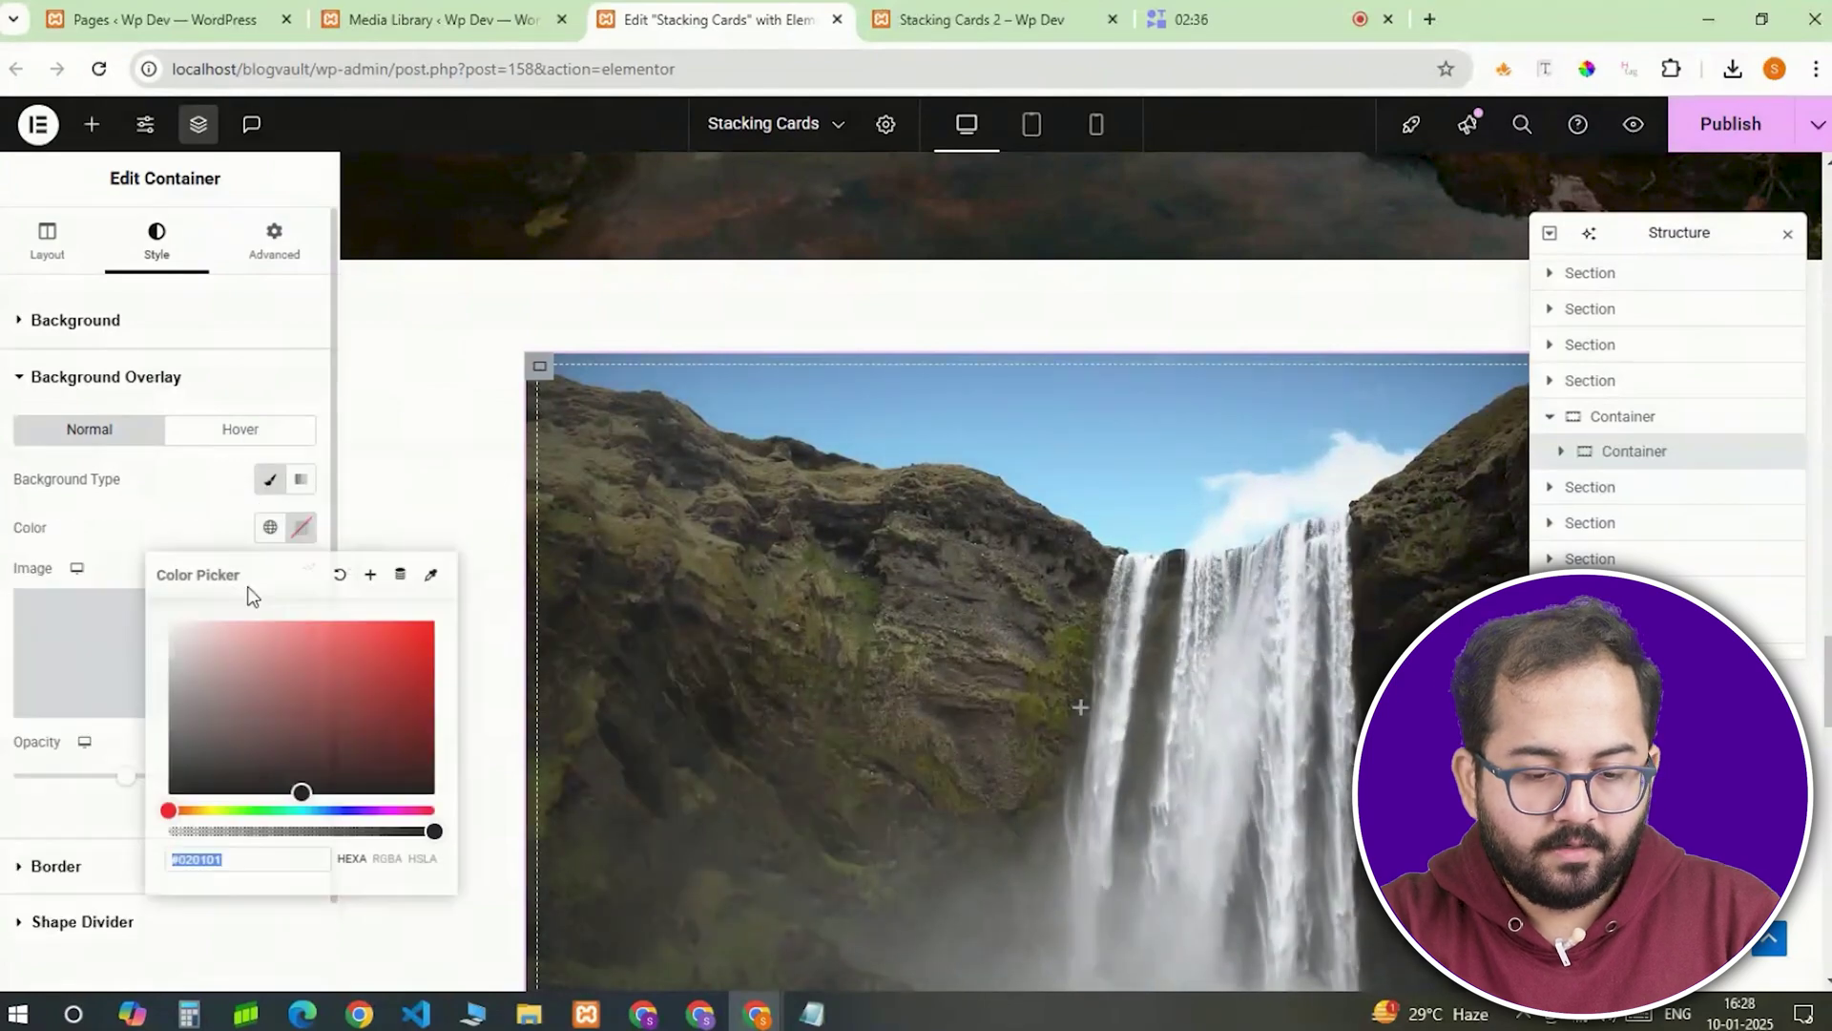
left_click_drag(175, 754, 108, 787)
left_click(298, 525)
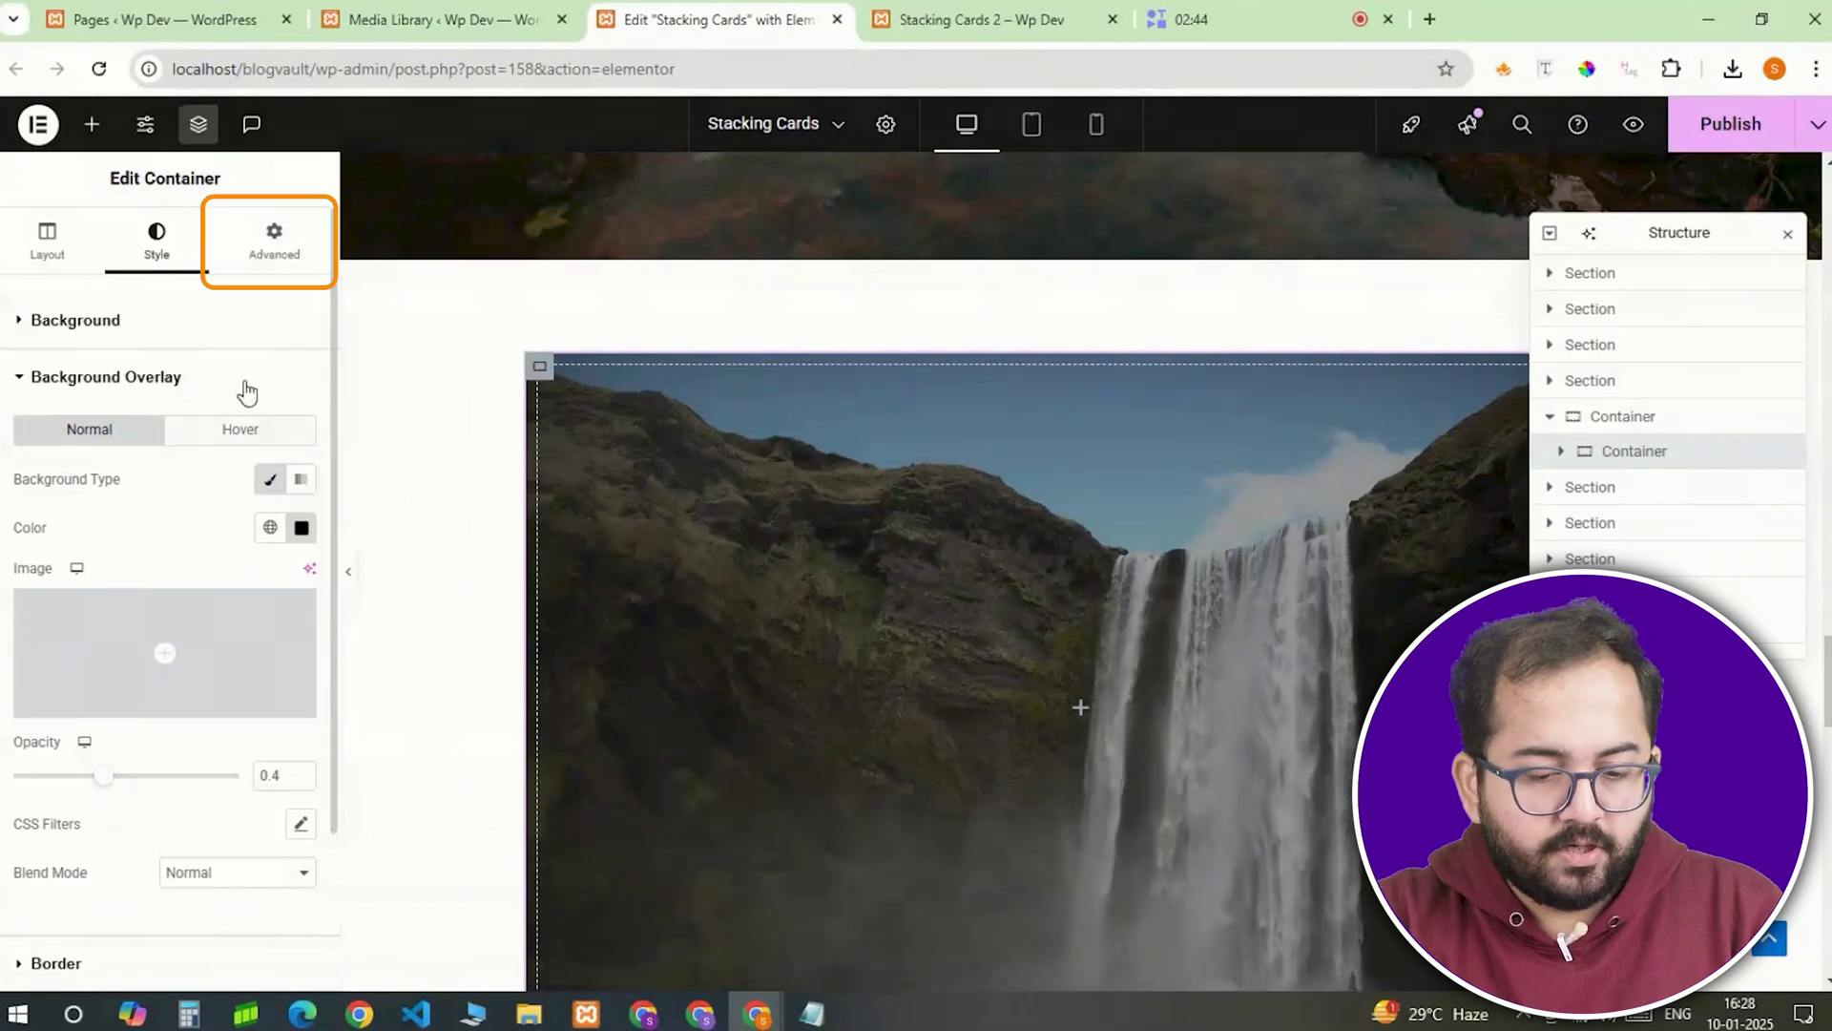
Set the card's padding to 50 px on all sides, z-index to 1, and CSS class card1.
left_click(276, 256)
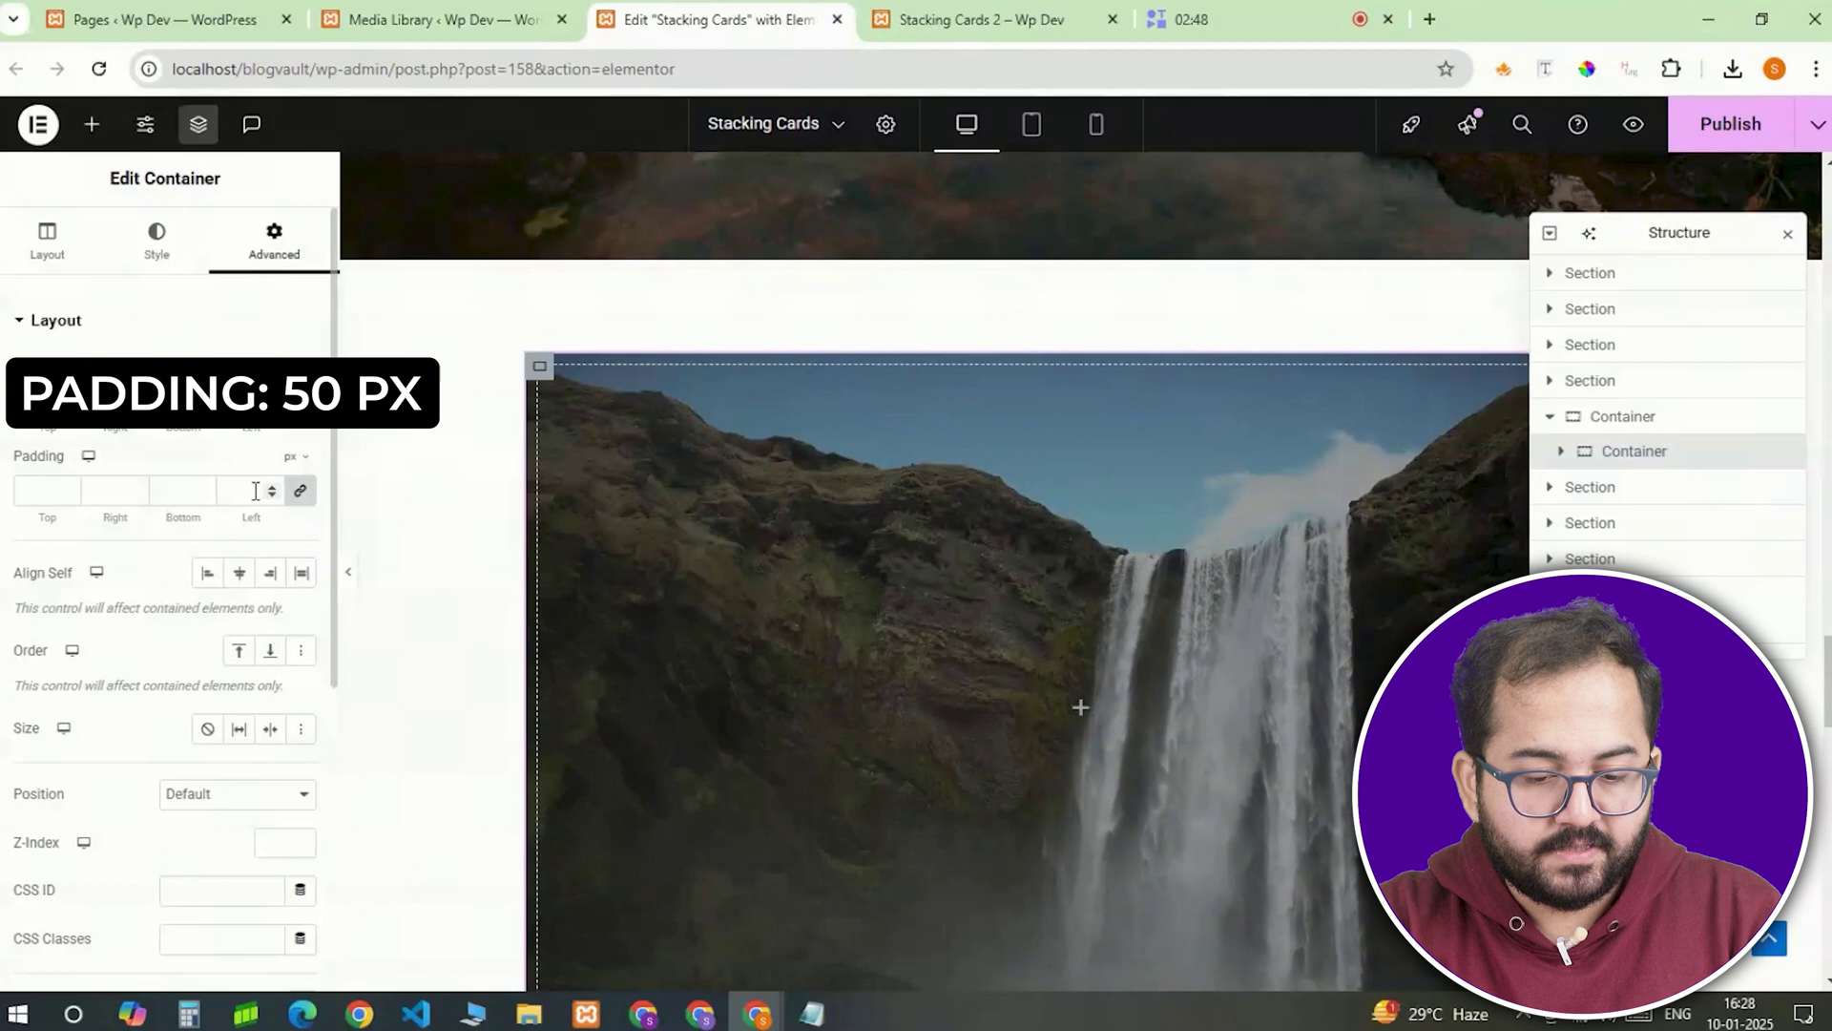
type("50")
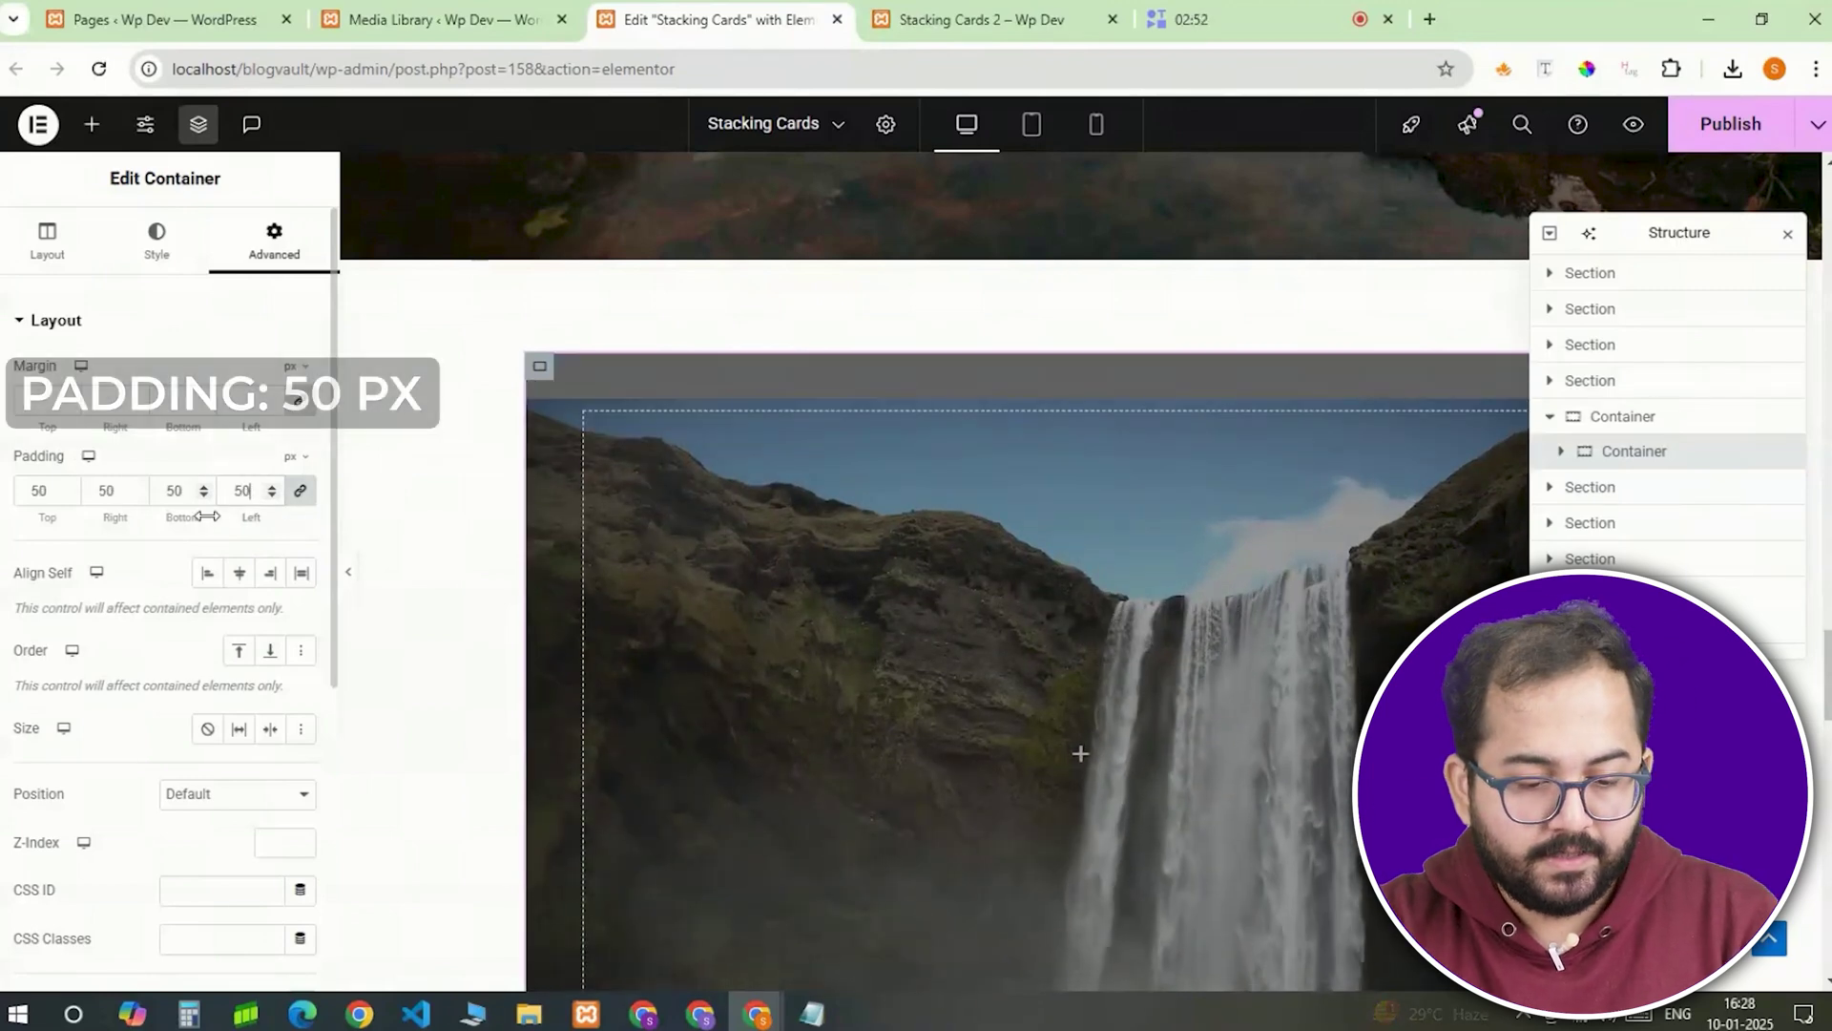
scroll(214, 652, "down", 3)
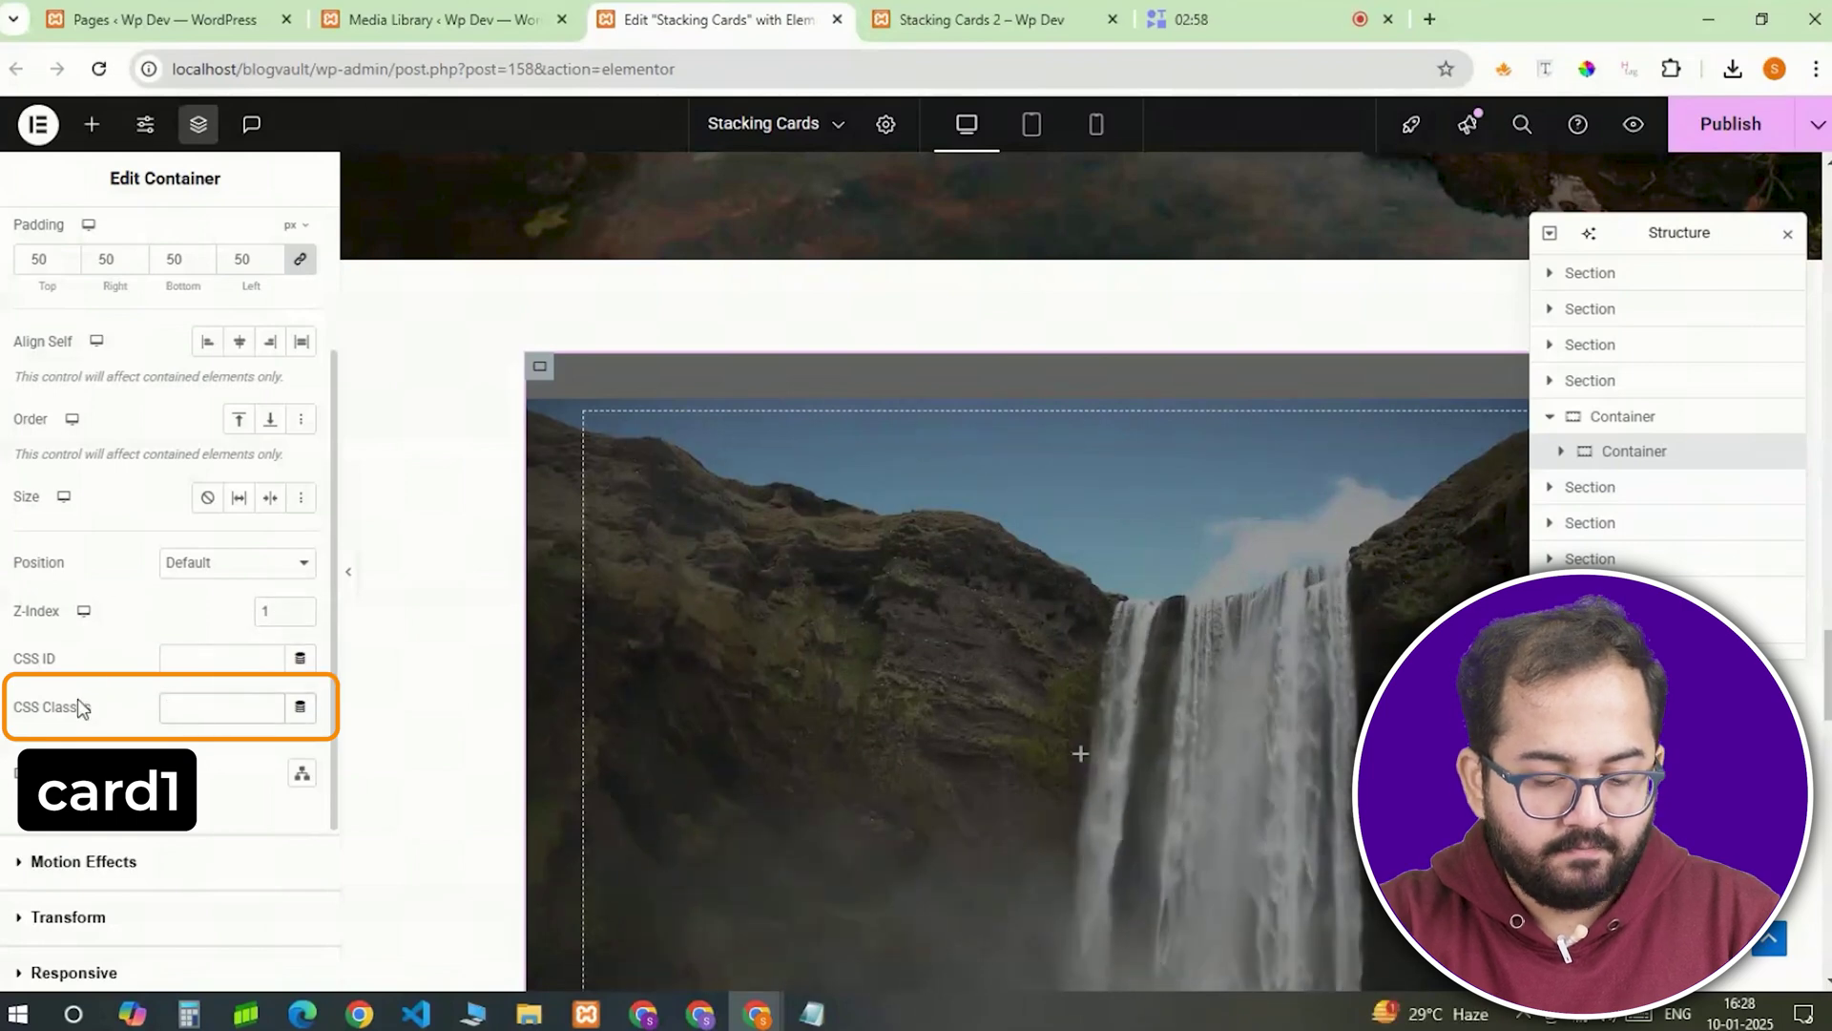
type("card")
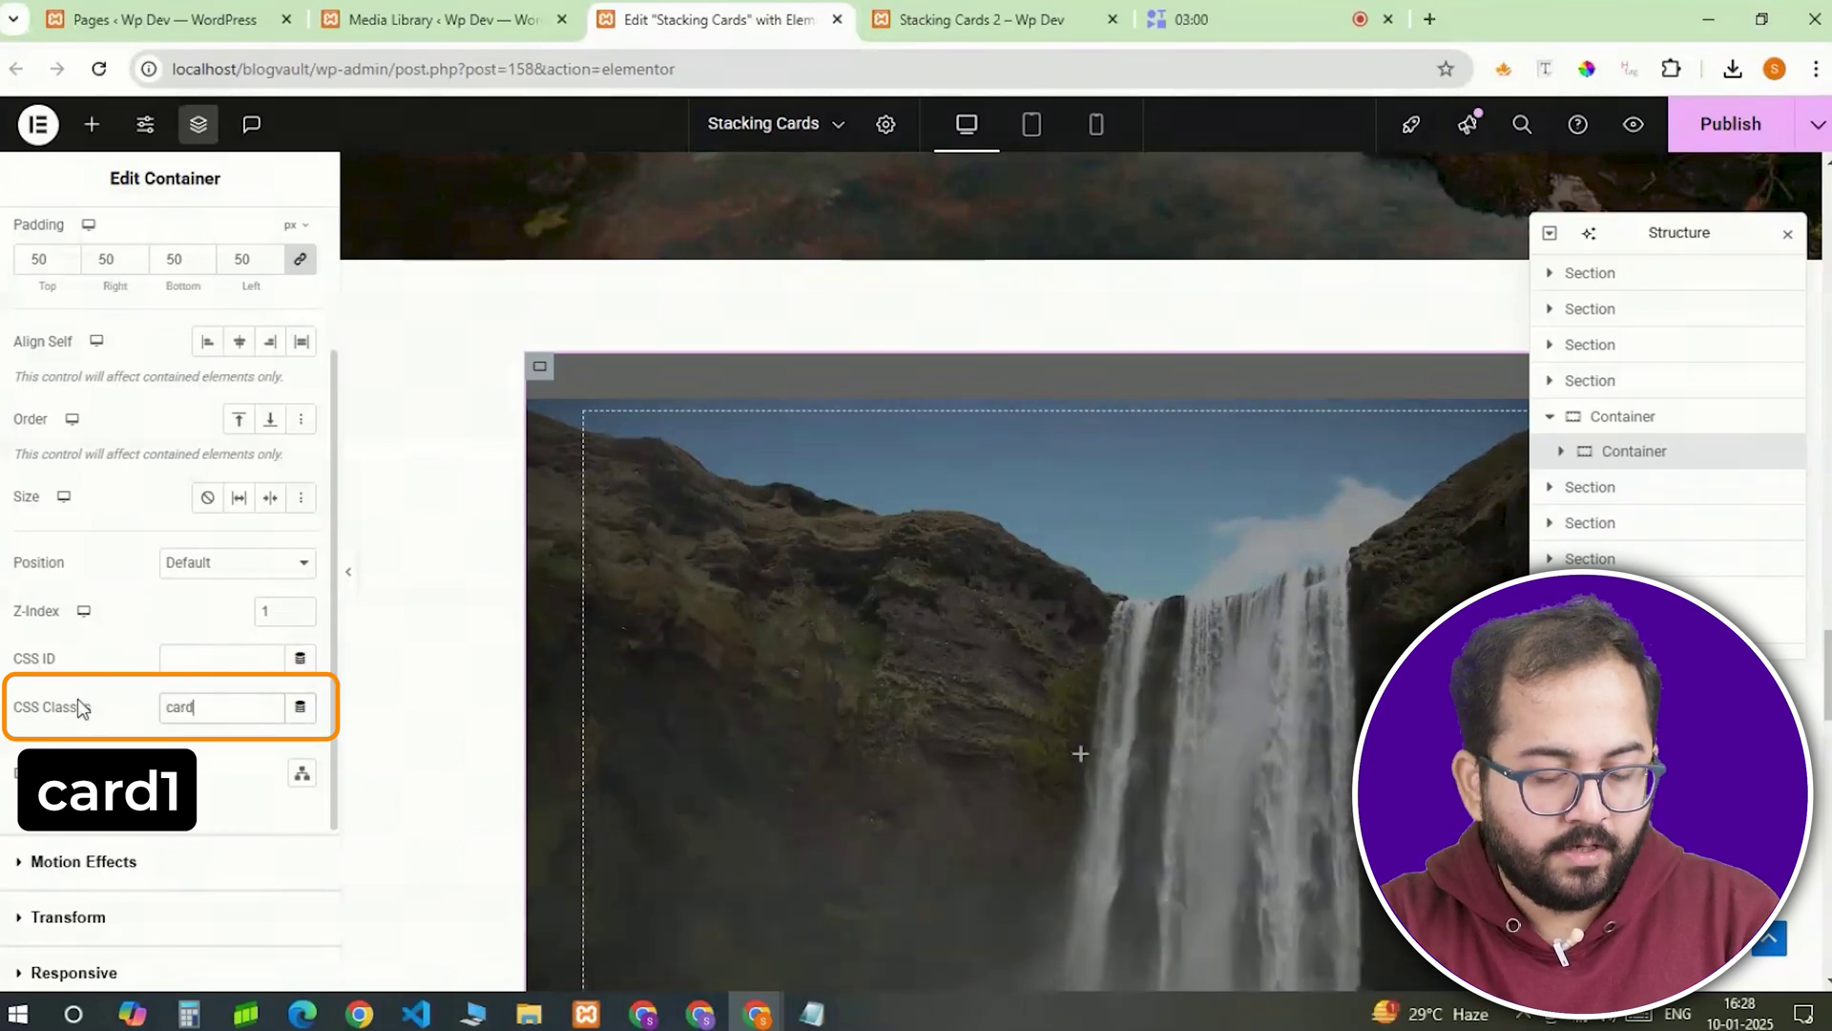
type("1")
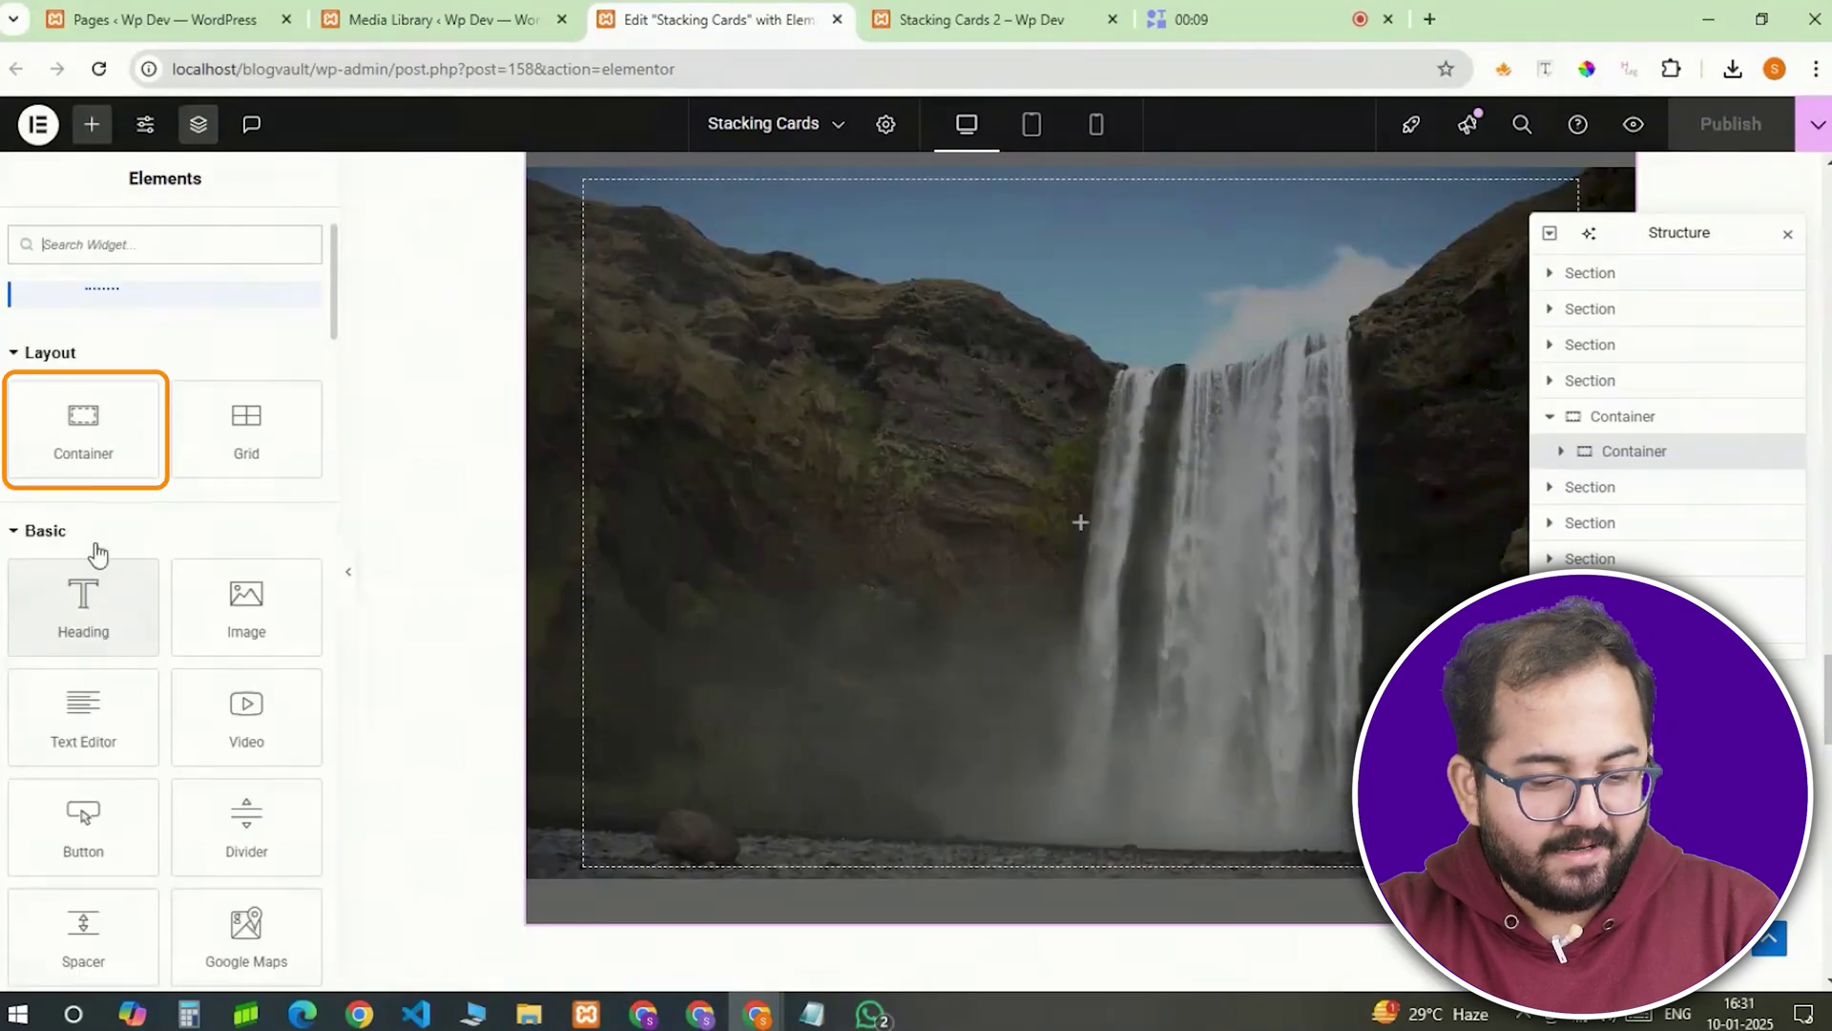
Add a container inside the Iceland video card, laid out as a vertical column centred both ways.
left_click(84, 429)
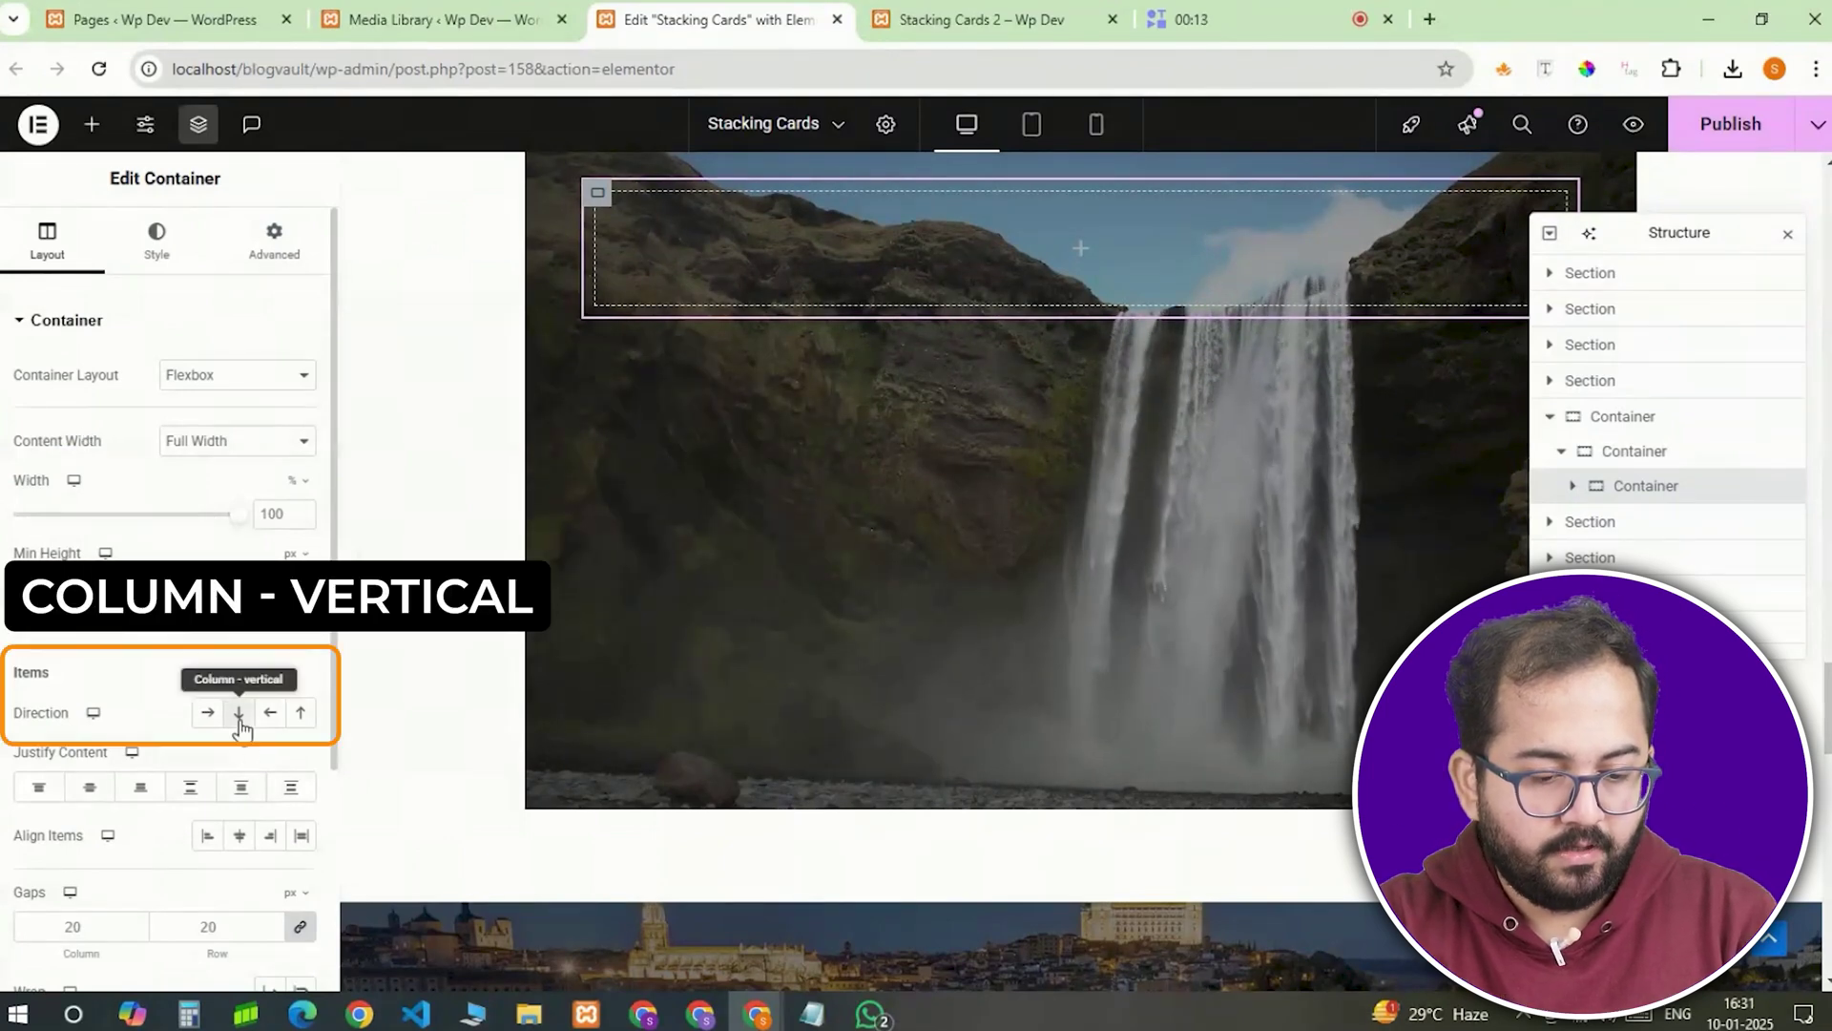
left_click(239, 723)
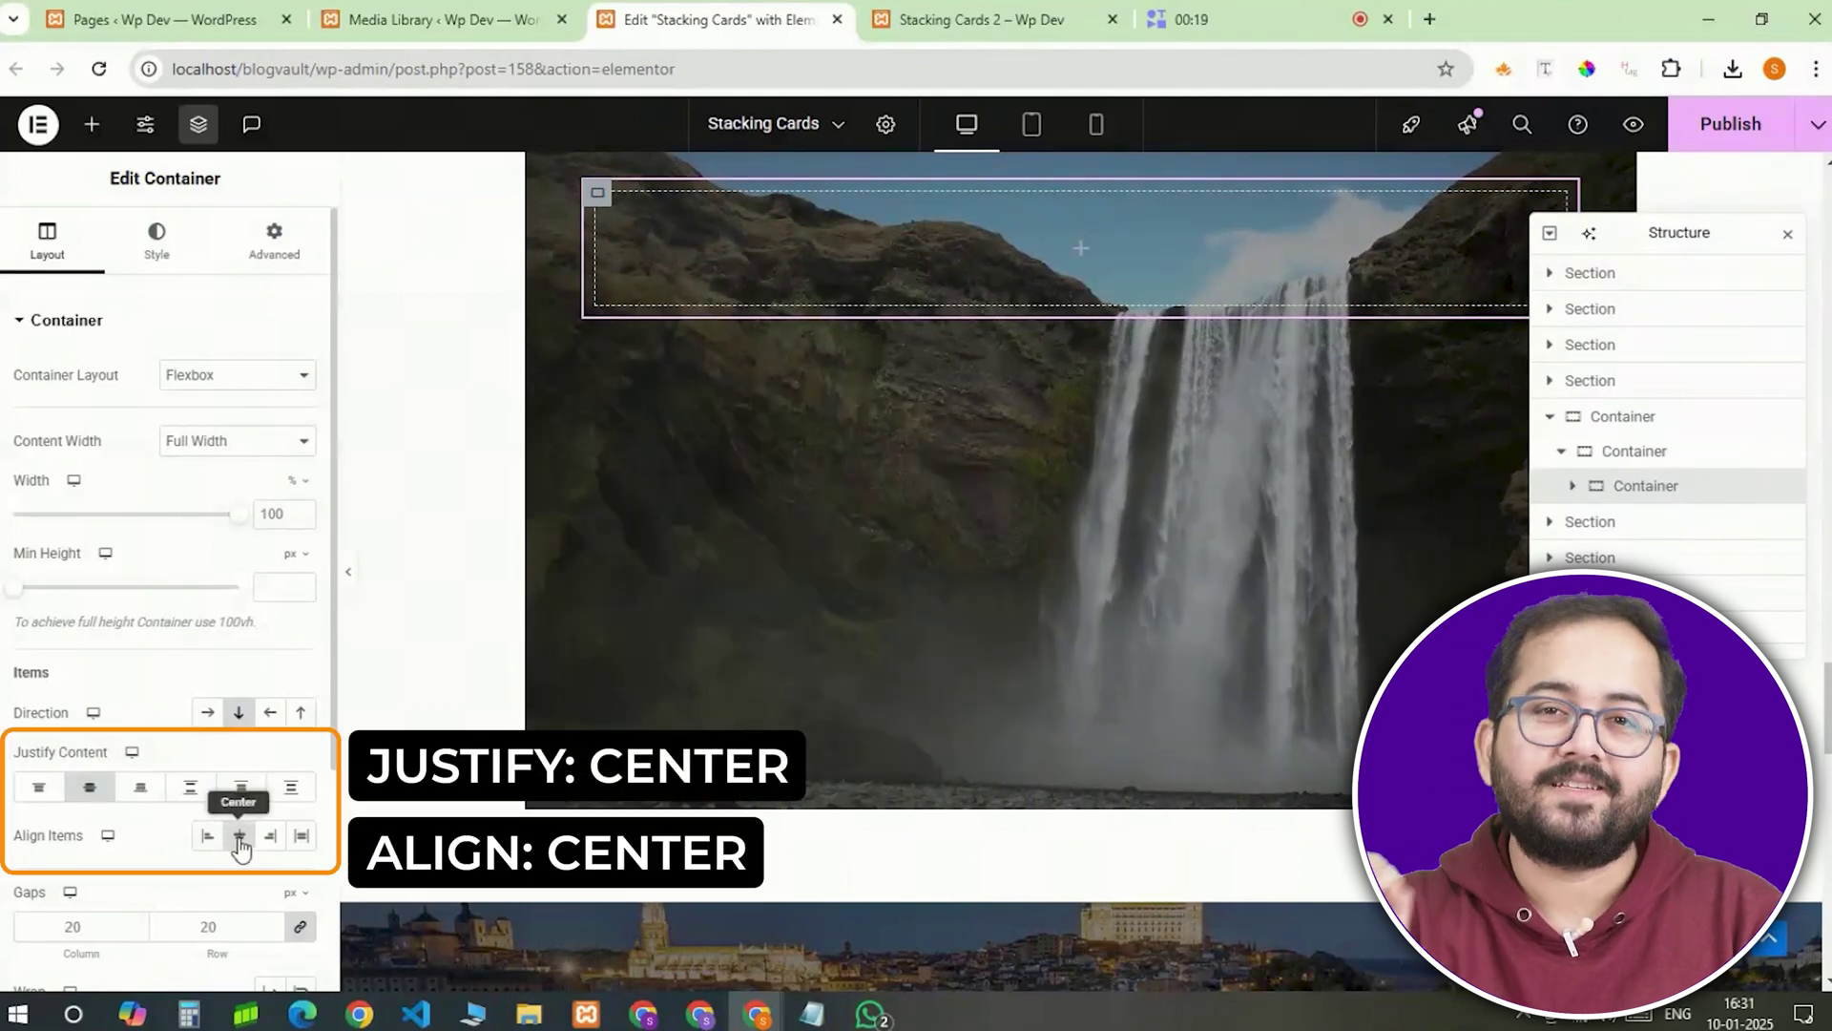
Add a Heading widget to the inner container with the title ICELAND.
left_click(93, 141)
left_click(115, 700)
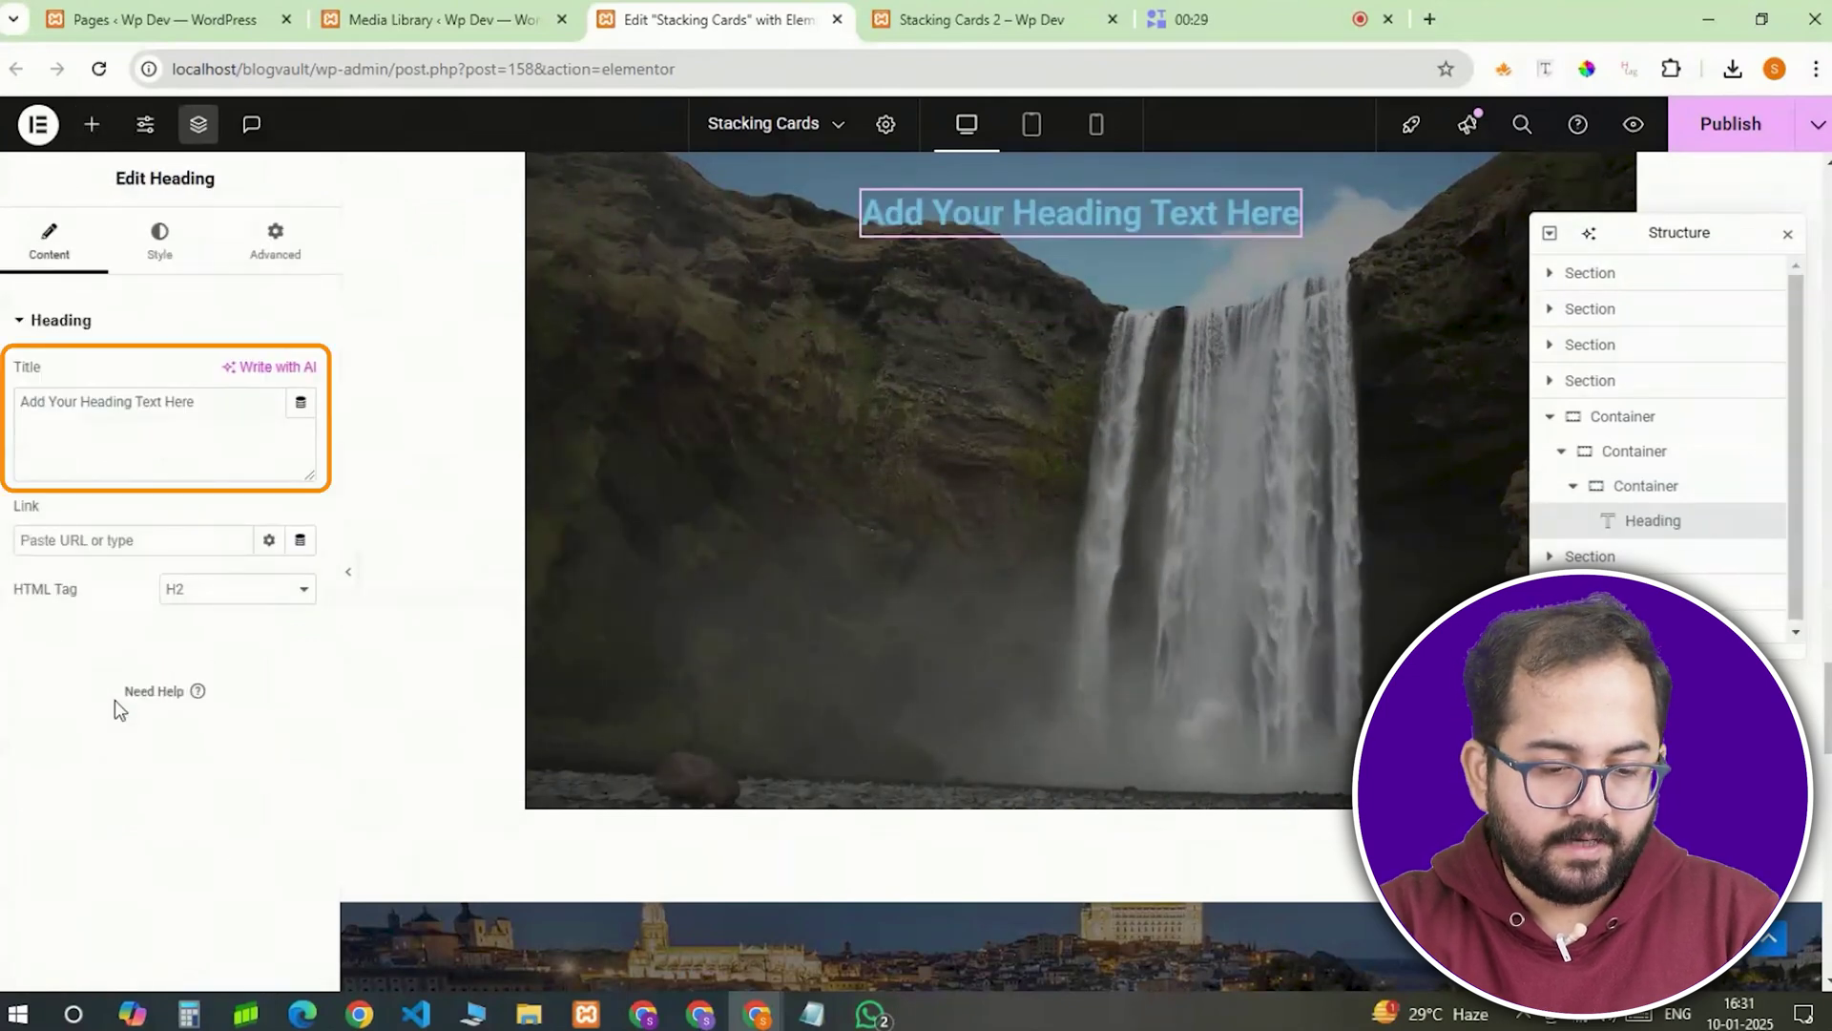
triple_click(180, 460)
type("ICELAND")
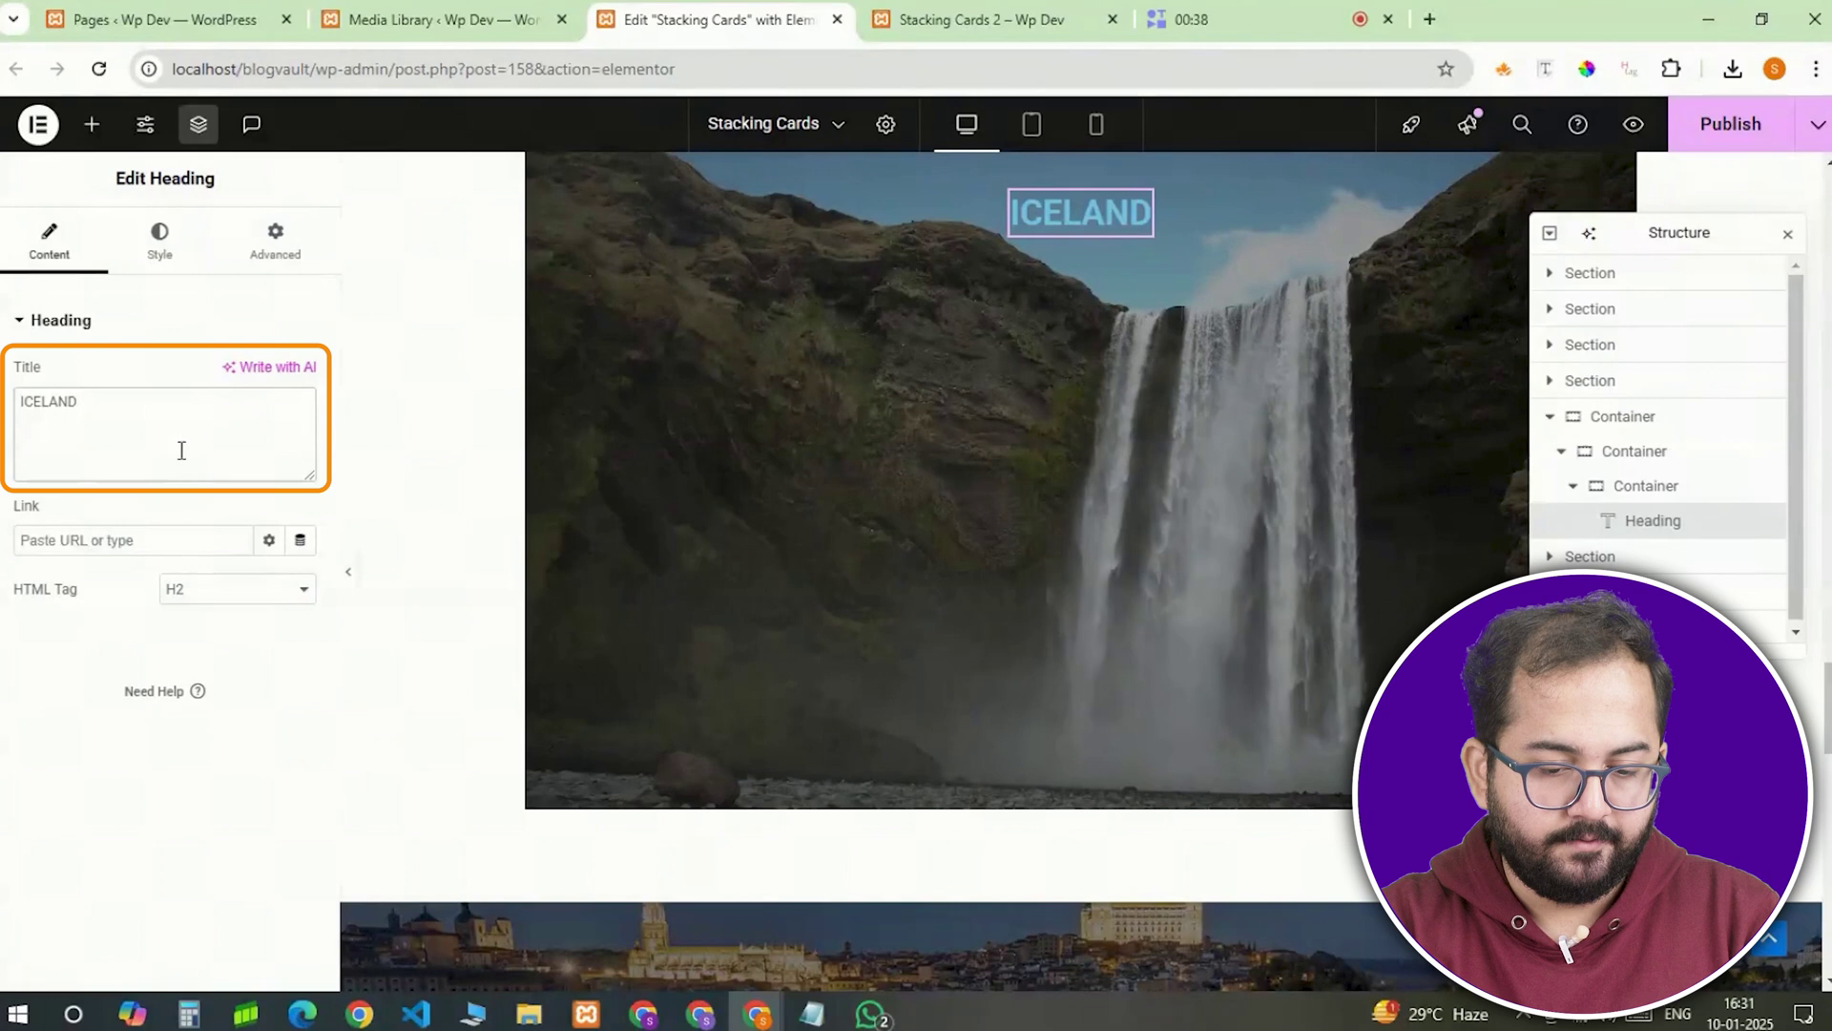
Set the heading typography to Montserrat, 105 px, weight 800 Extra Bold, letter spacing 8.
left_click(160, 243)
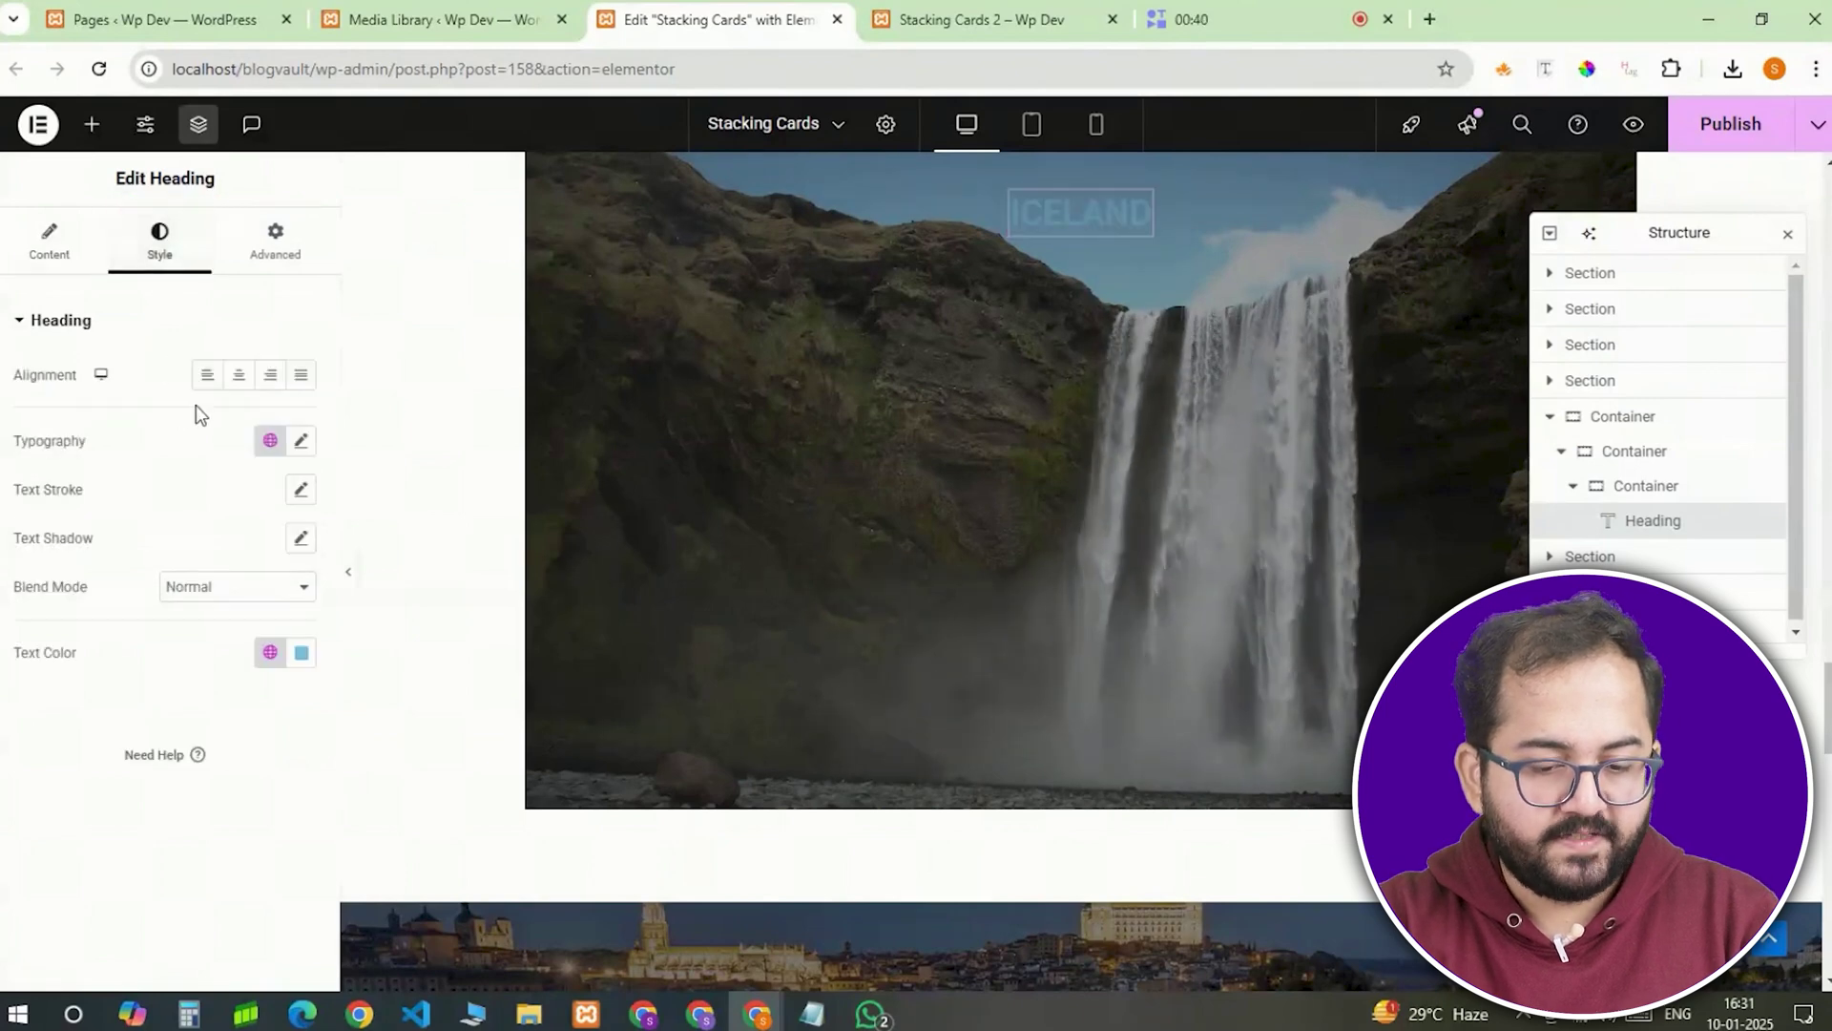
left_click(300, 441)
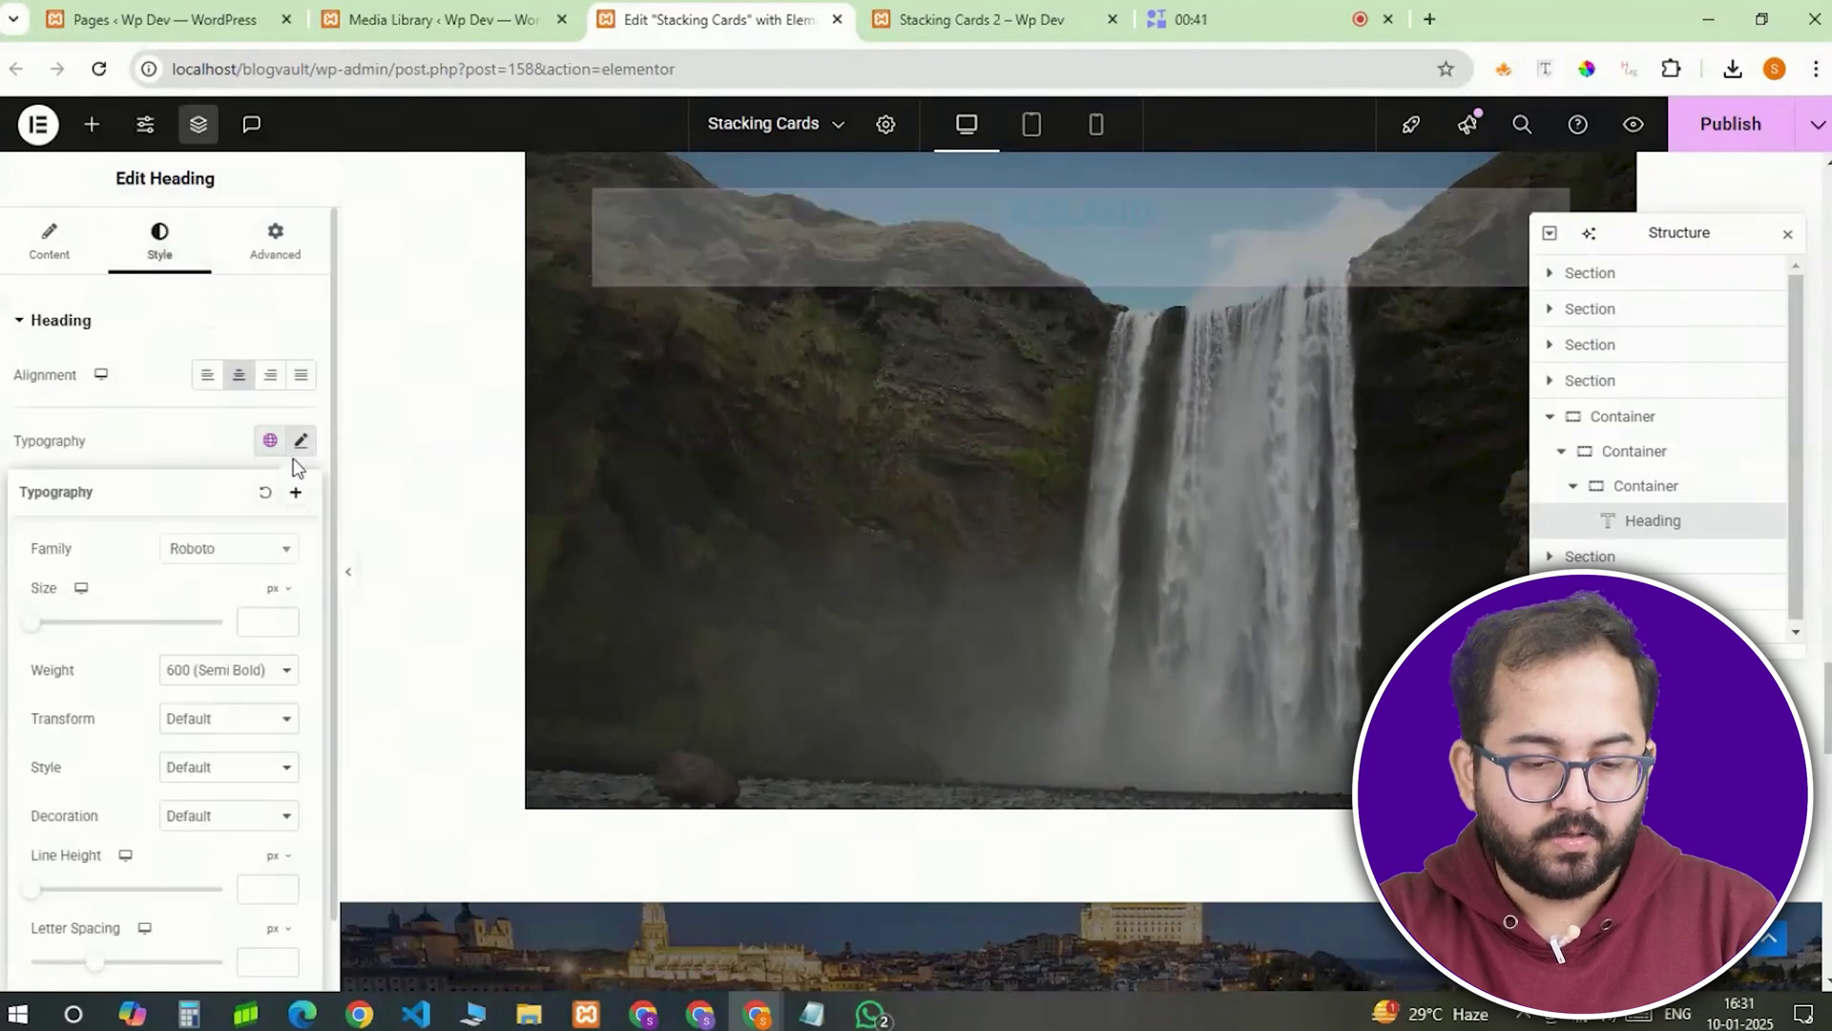
left_click(269, 556)
type("monts")
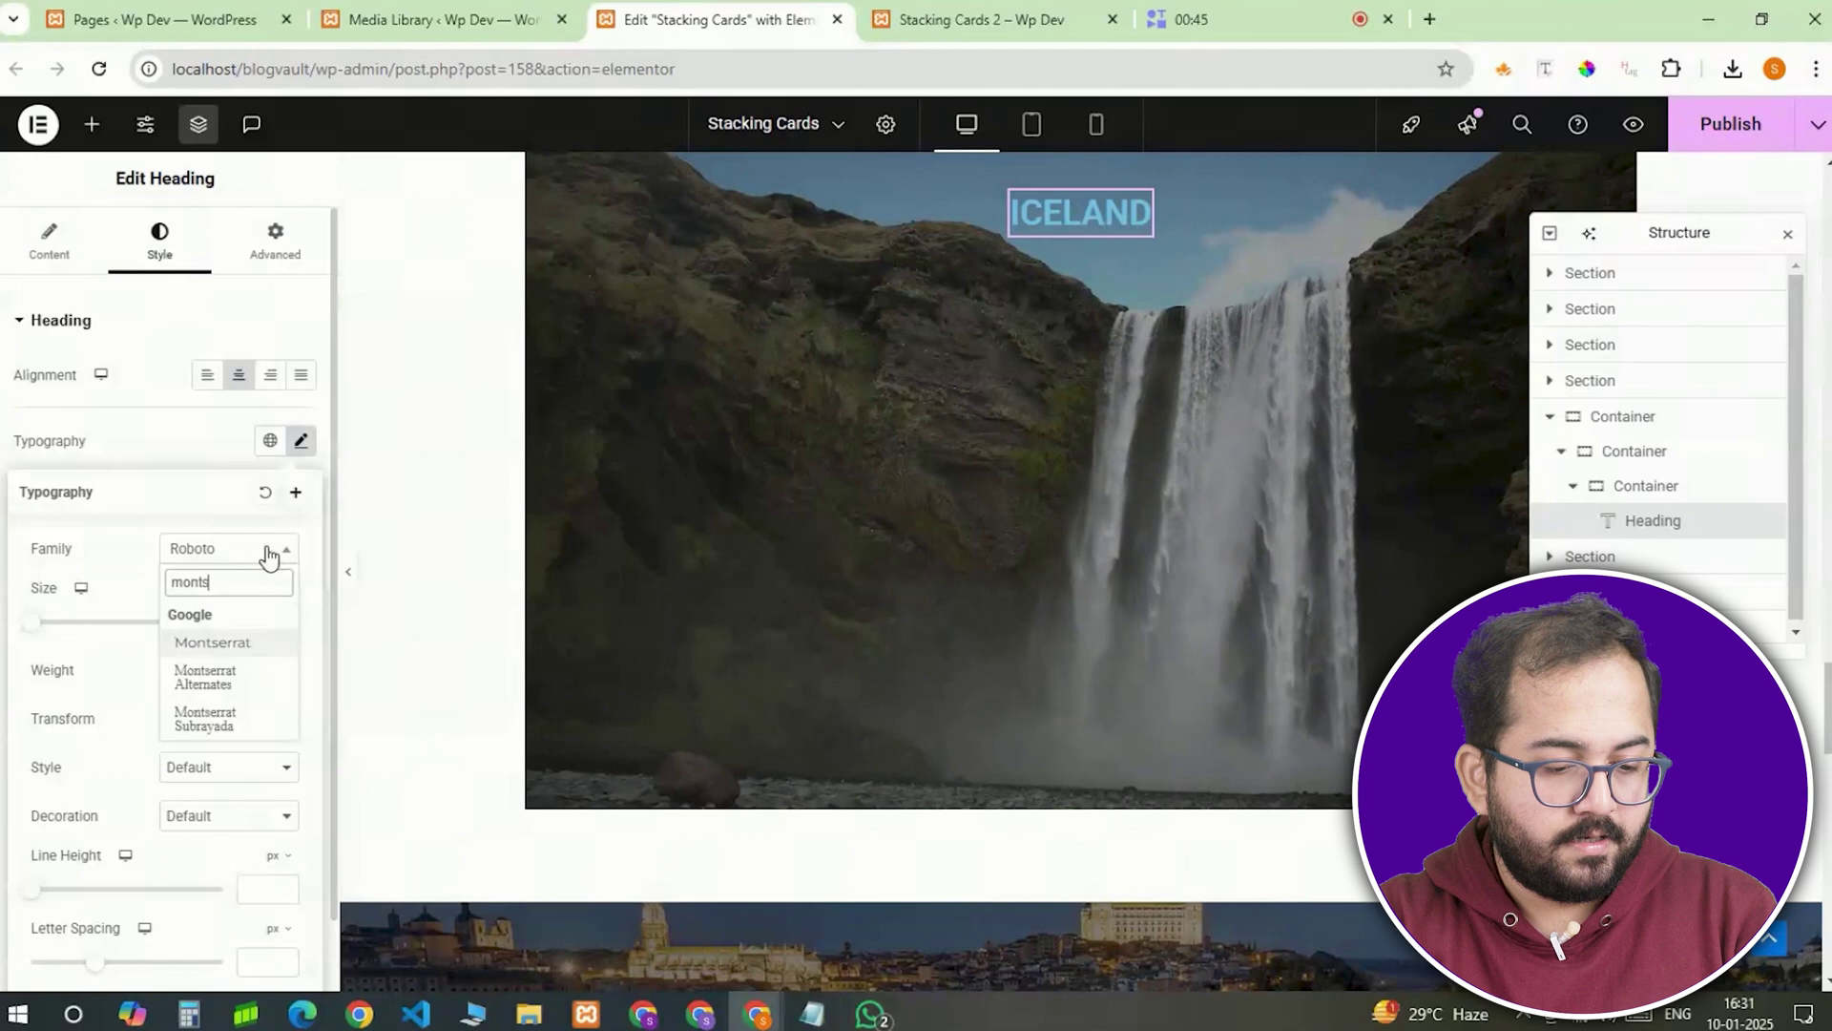
left_click(258, 640)
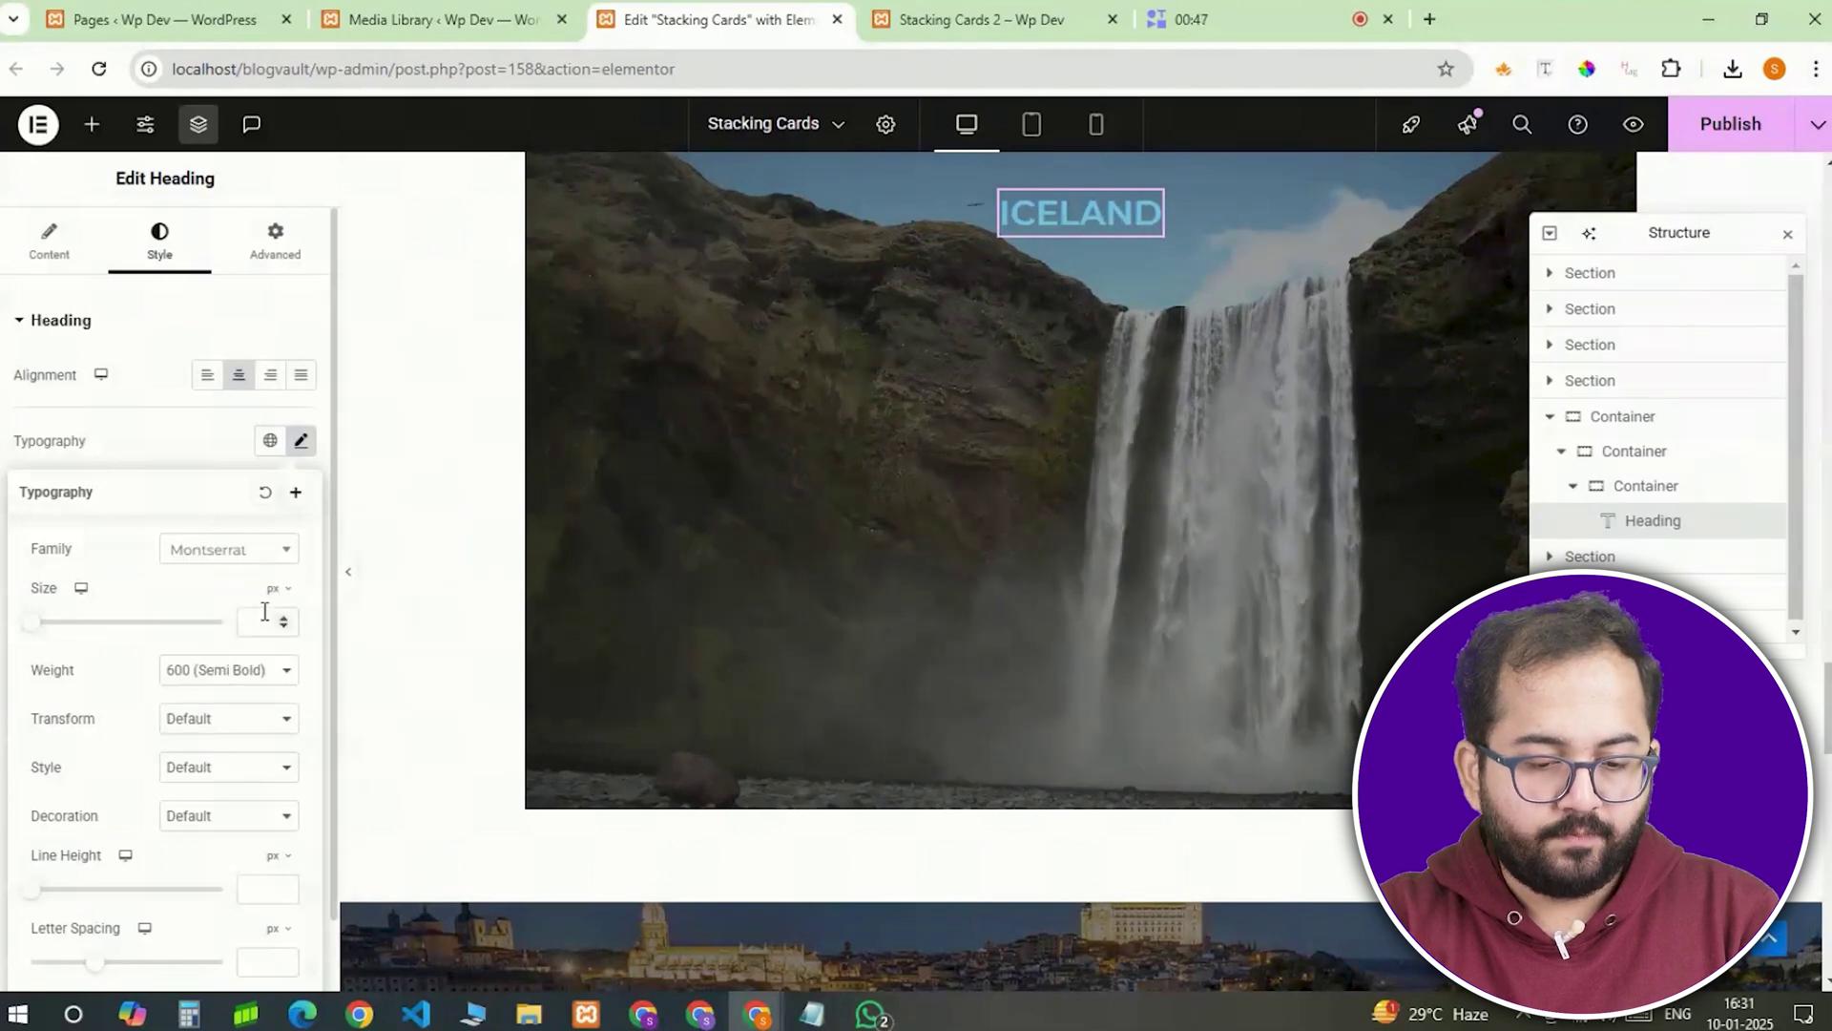
left_click(265, 620)
type("105")
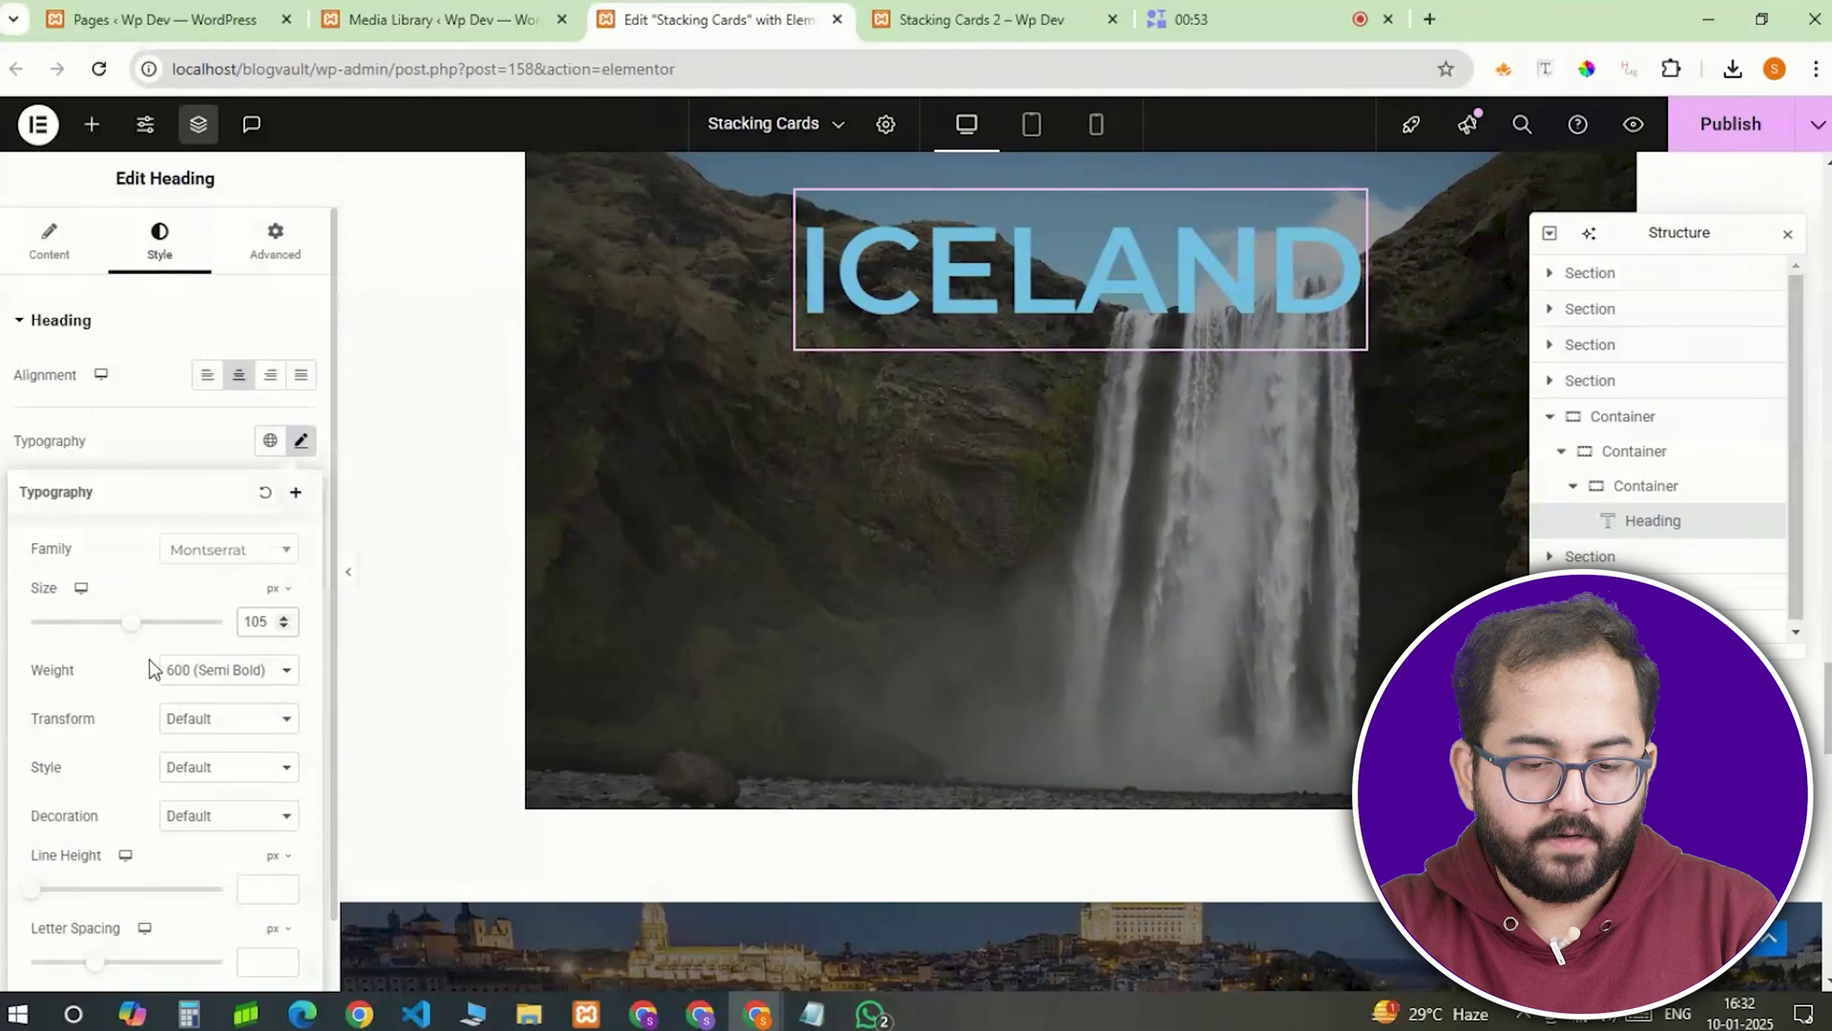
left_click(201, 669)
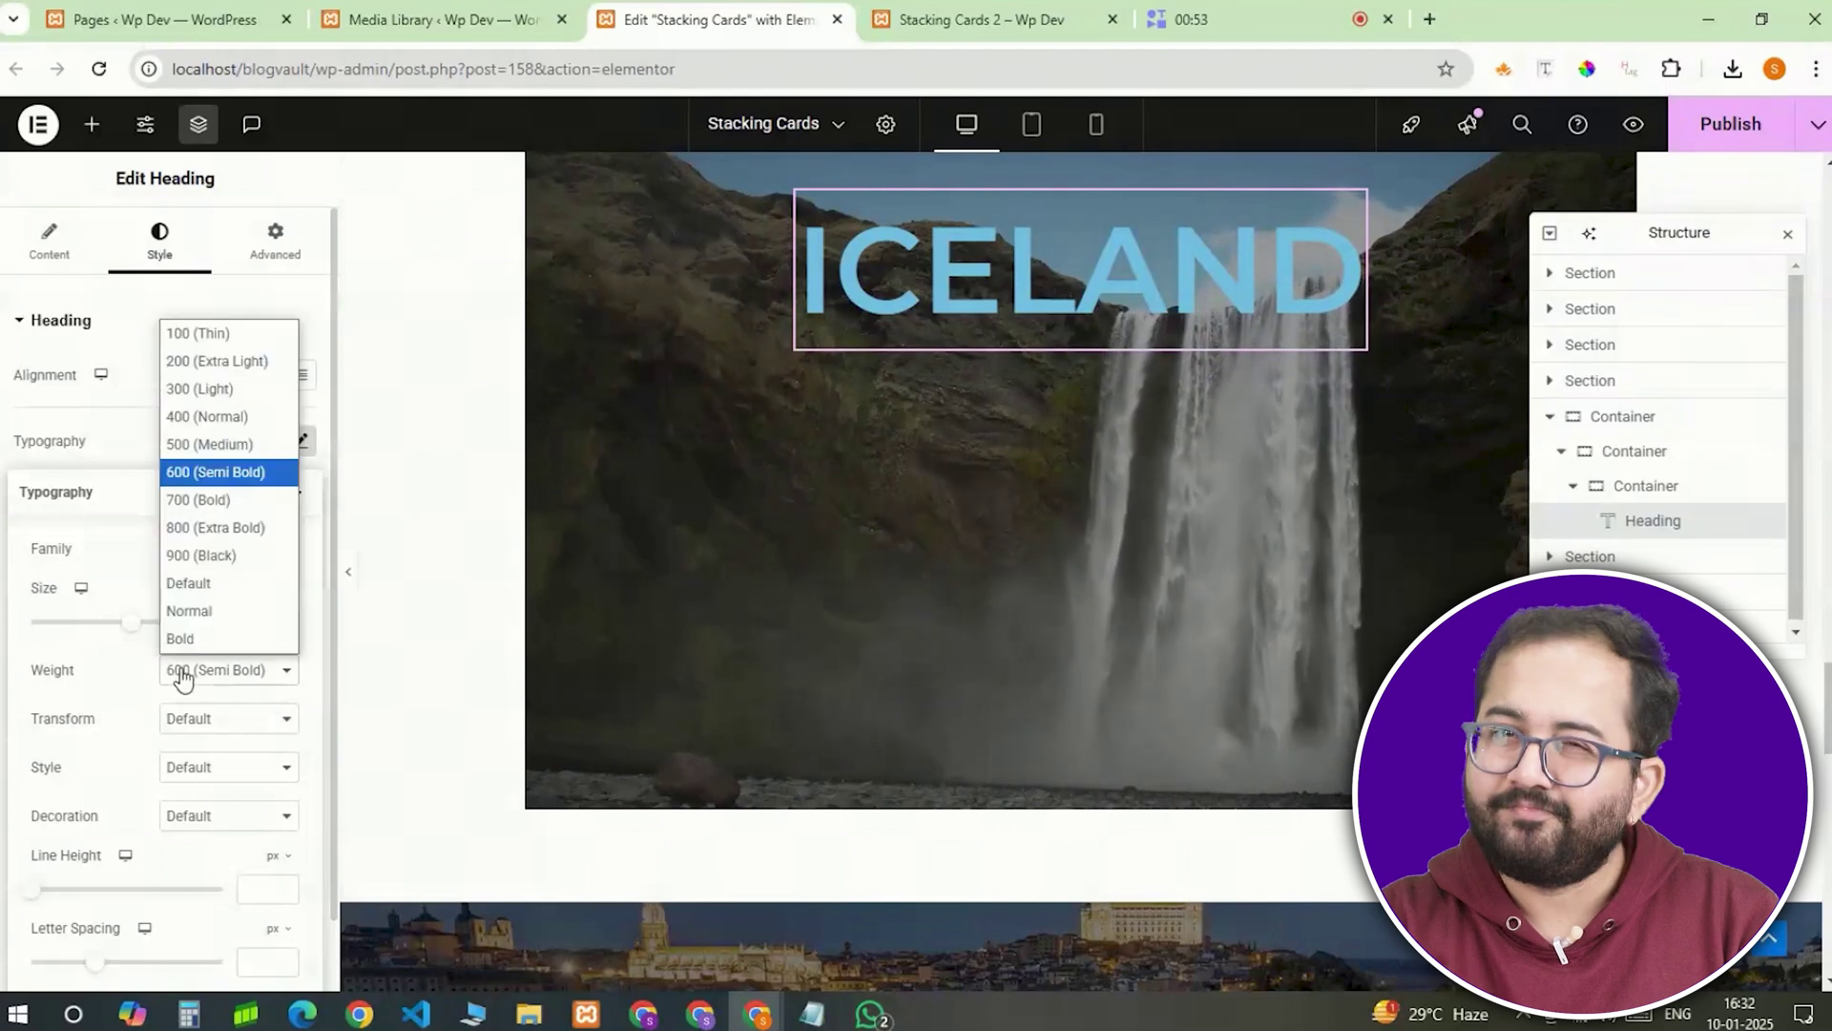
left_click(196, 533)
scroll(229, 811, "down", 1)
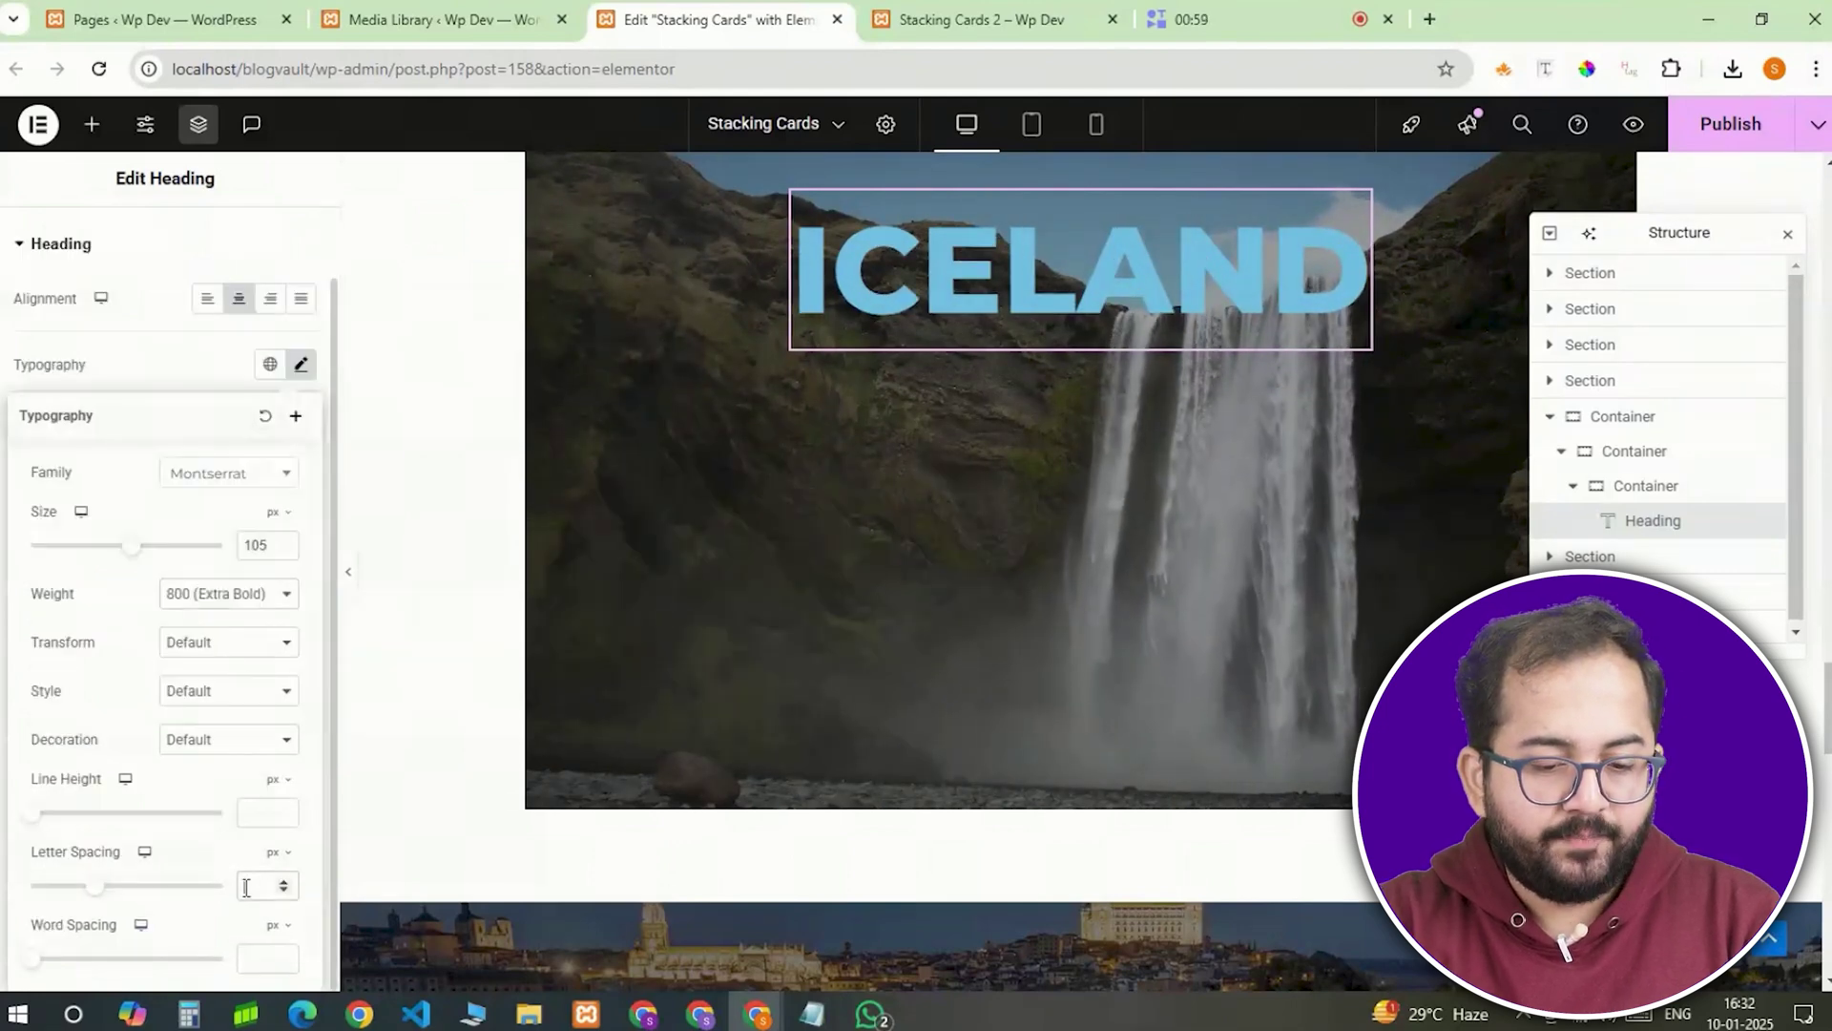
left_click(198, 868)
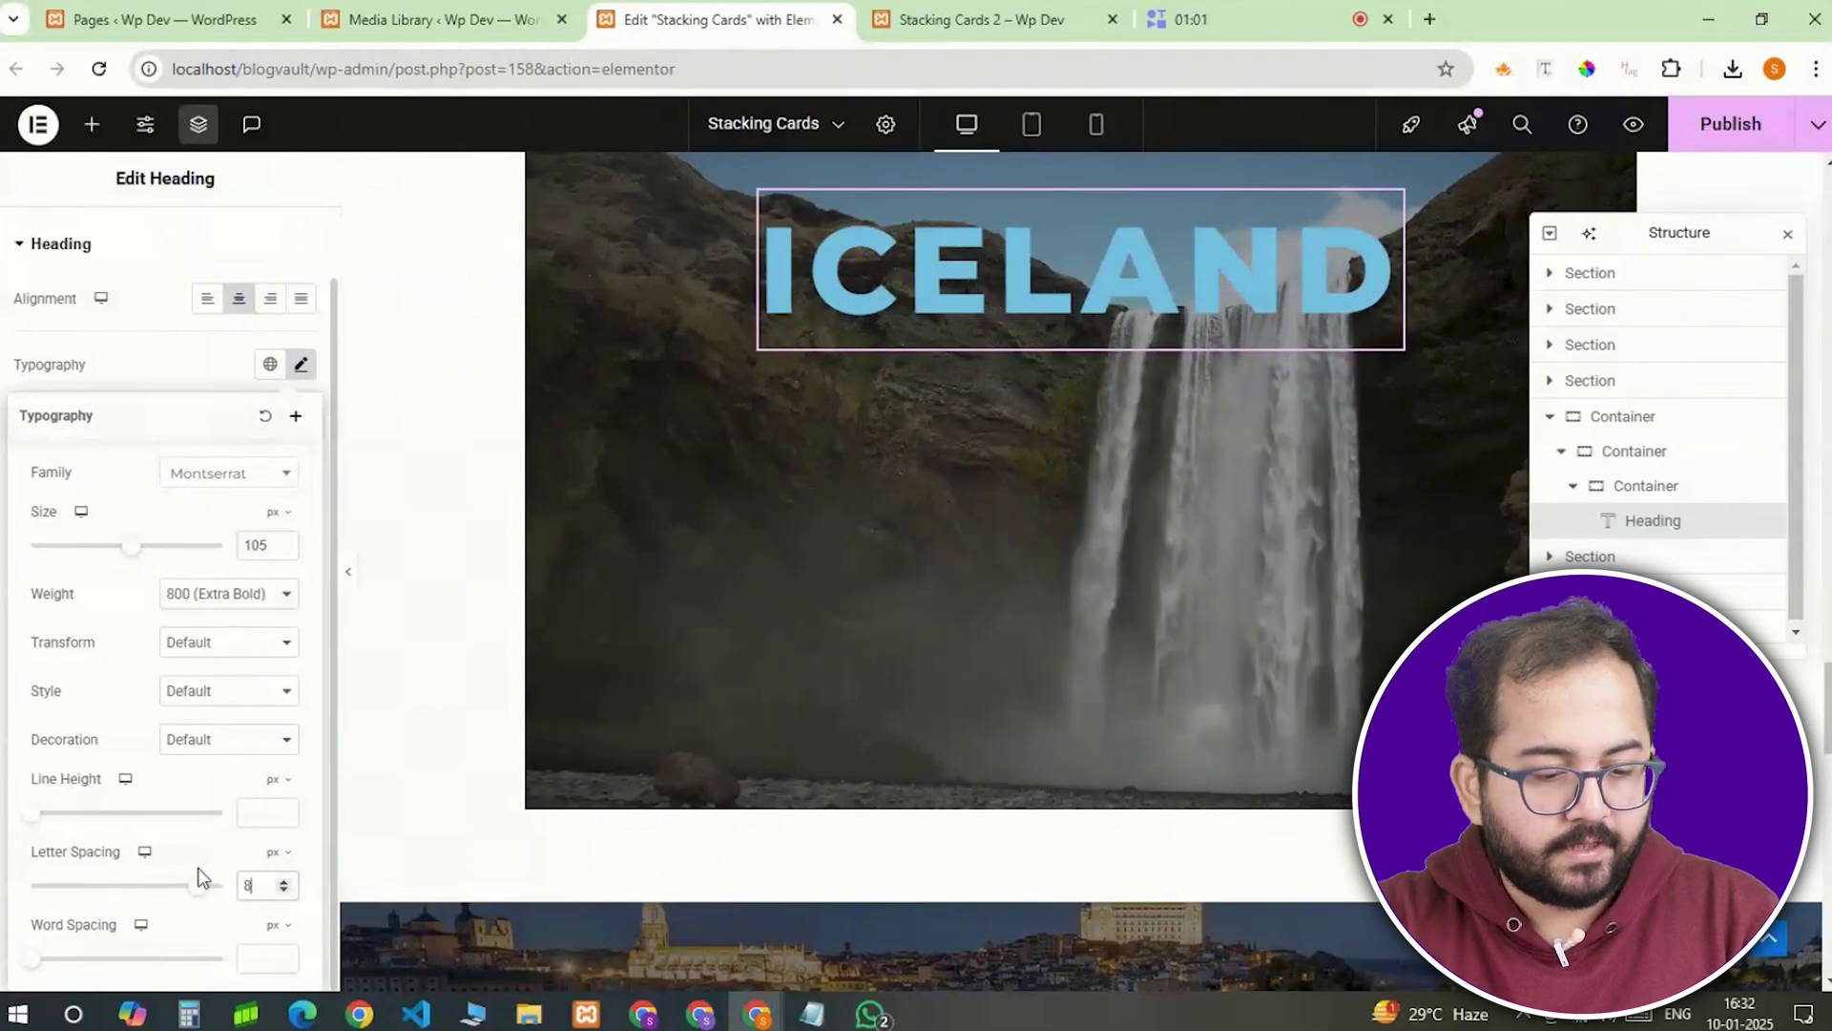
left_click(300, 363)
Colour the heading text light grey #E6E6E6.
left_click(300, 575)
left_click(164, 381)
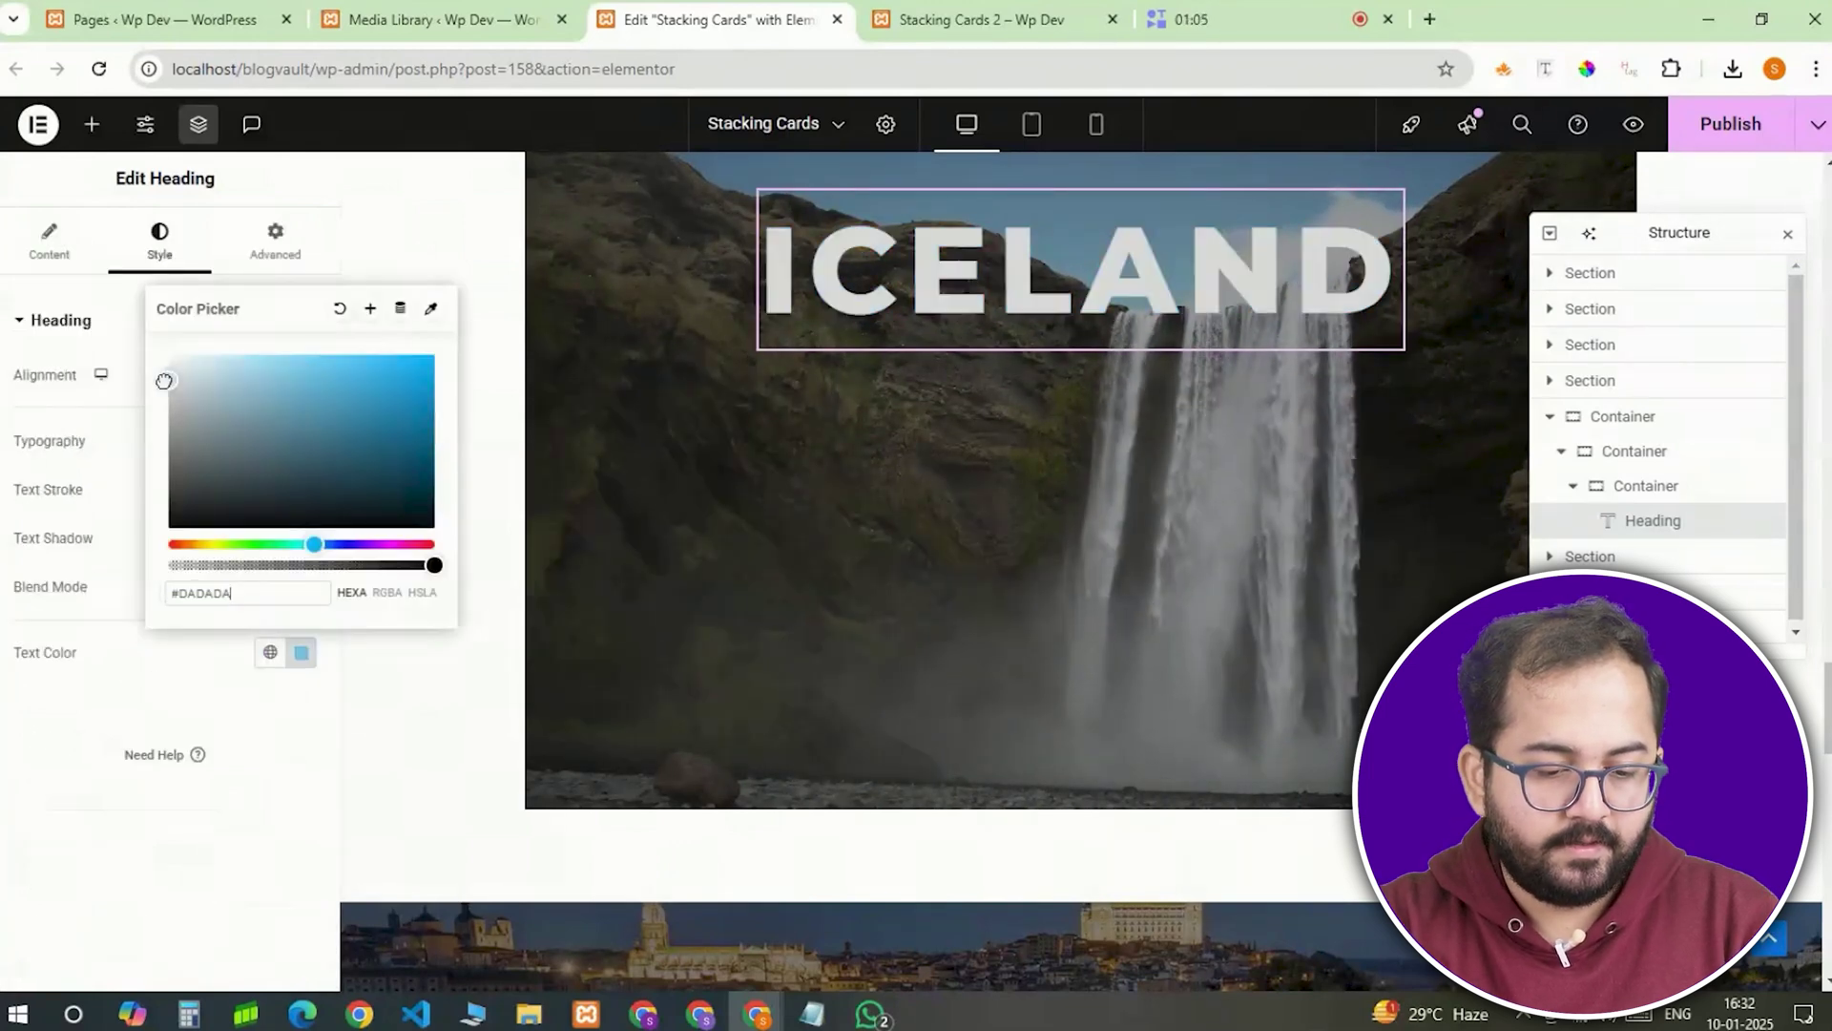
left_click_drag(165, 381, 156, 372)
left_click(307, 661)
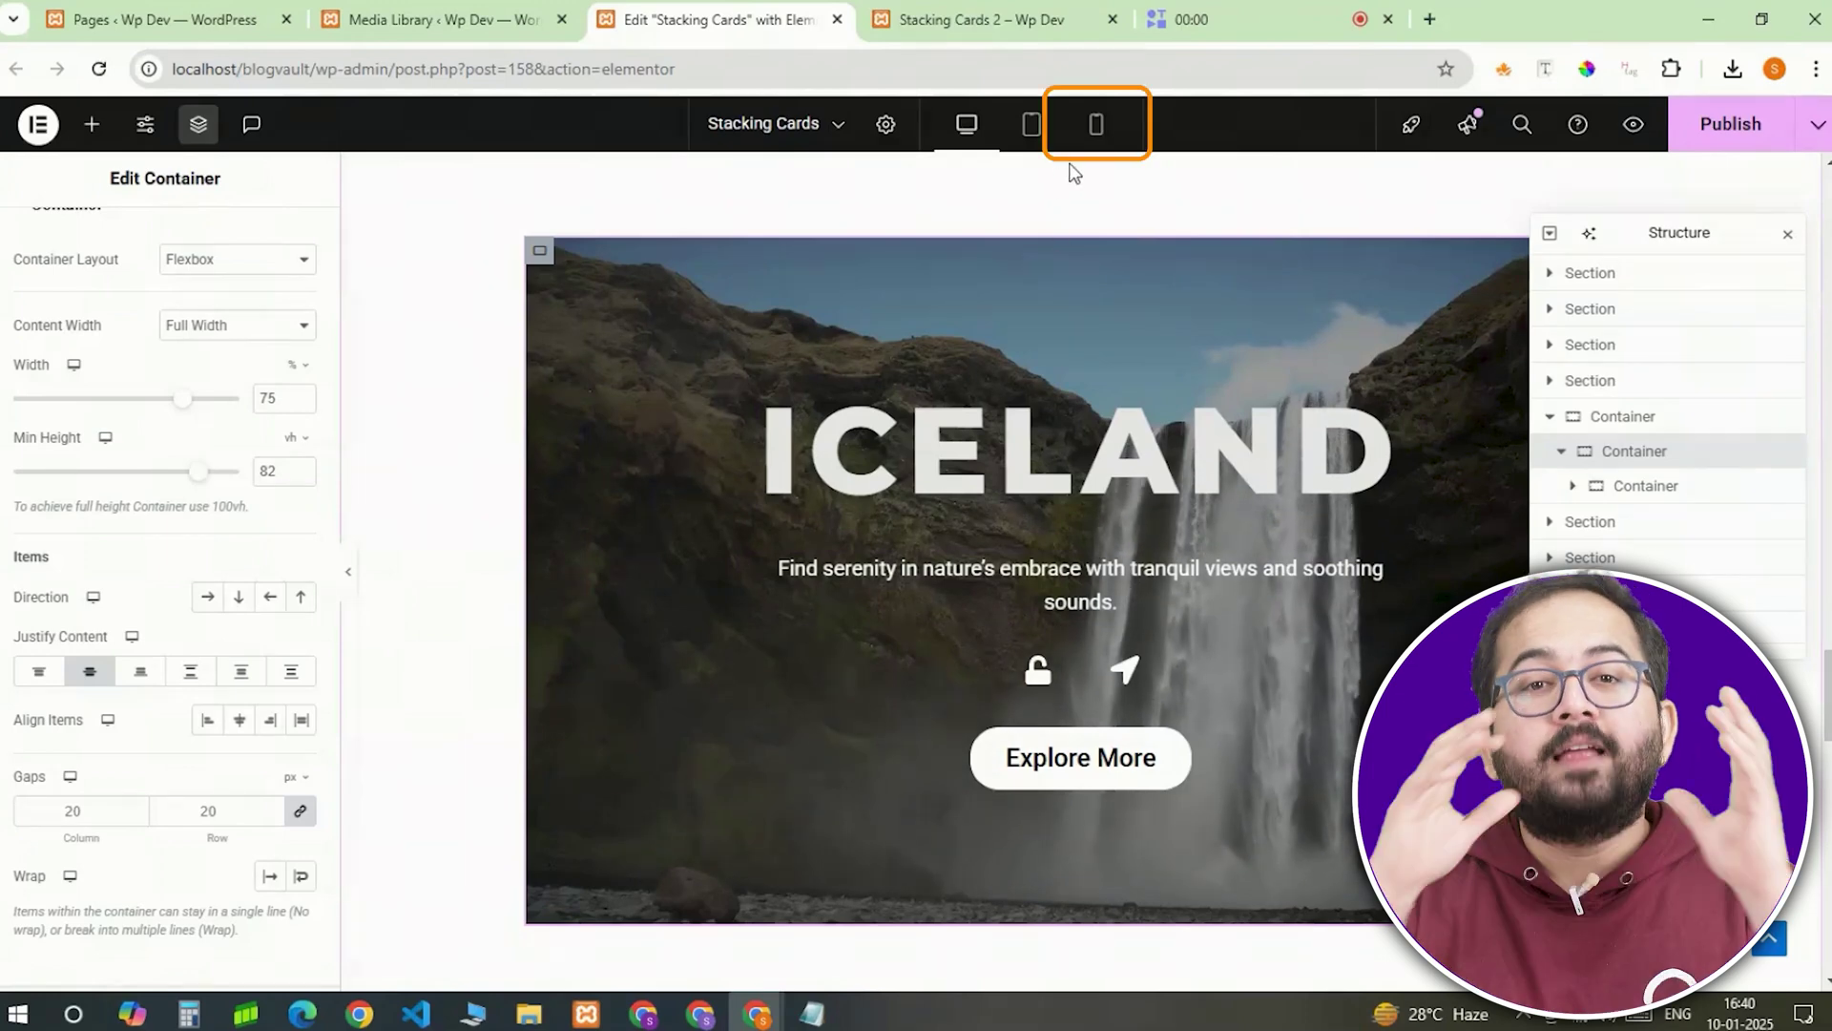
In mobile view, set the card's inner padding to 0 and shrink the ICELAND heading to one line.
left_click(1098, 127)
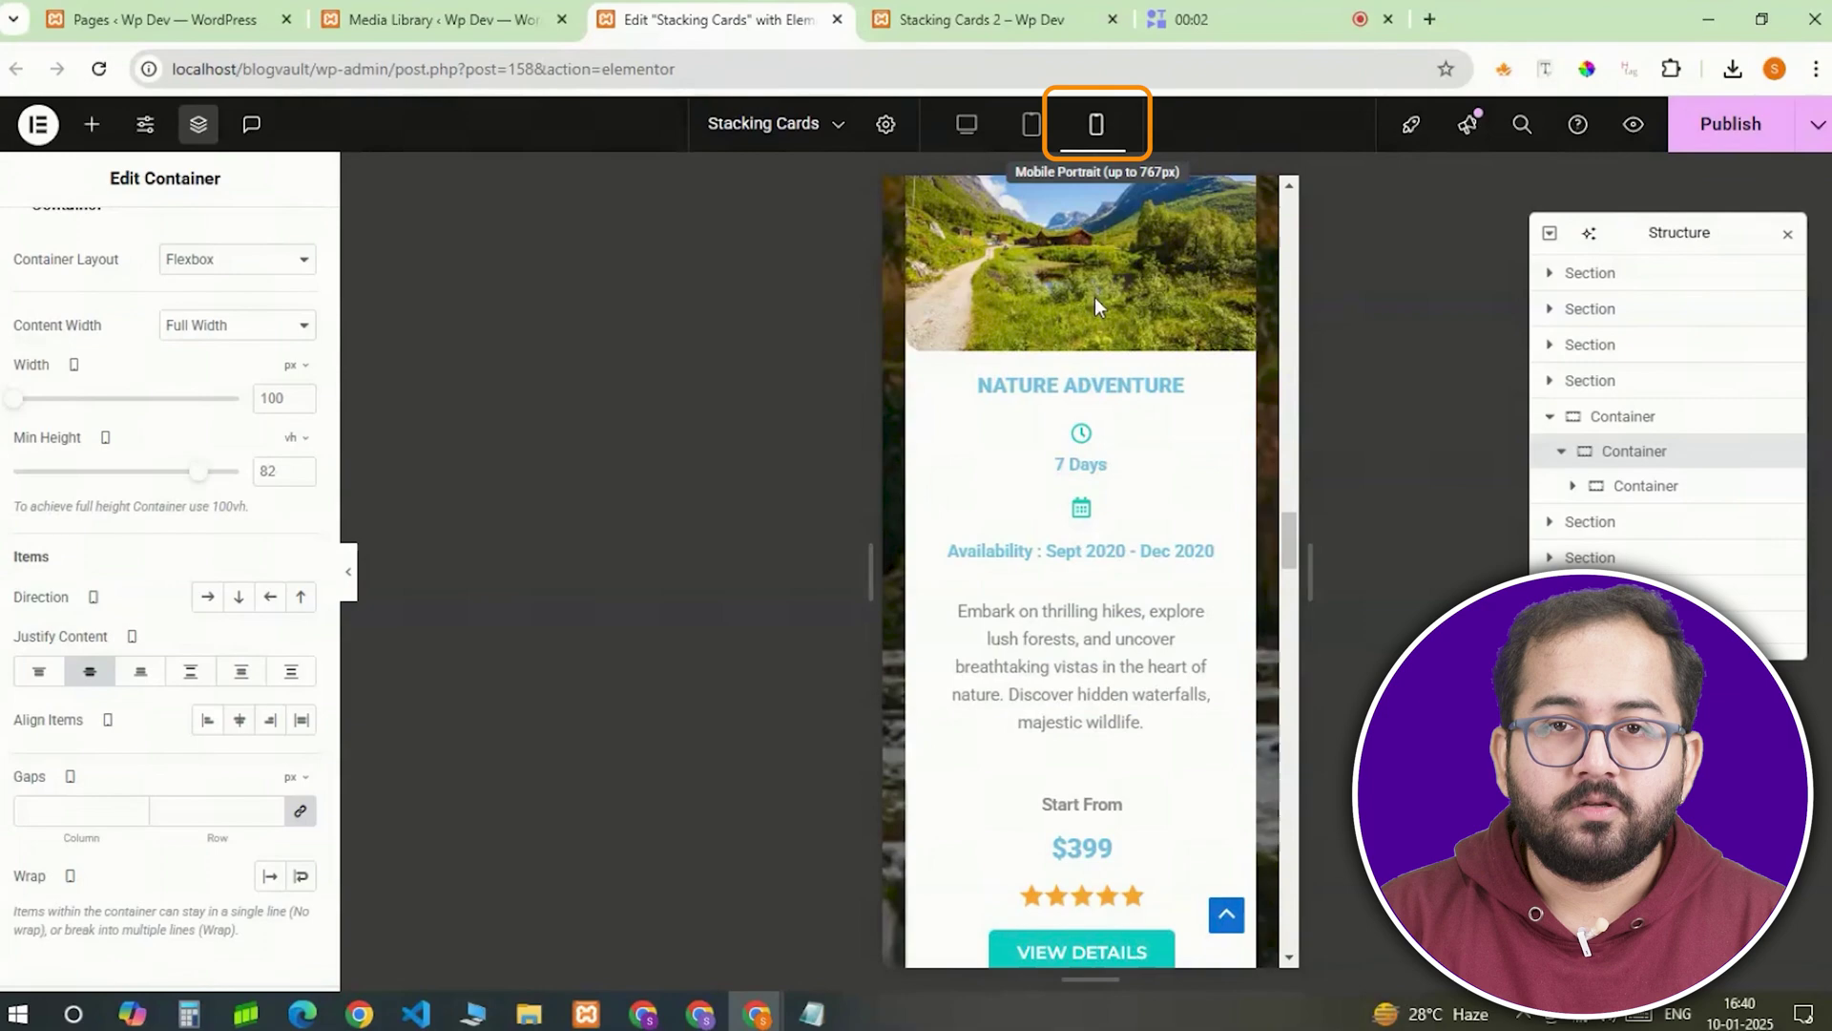
scroll(1100, 508, "down", 15)
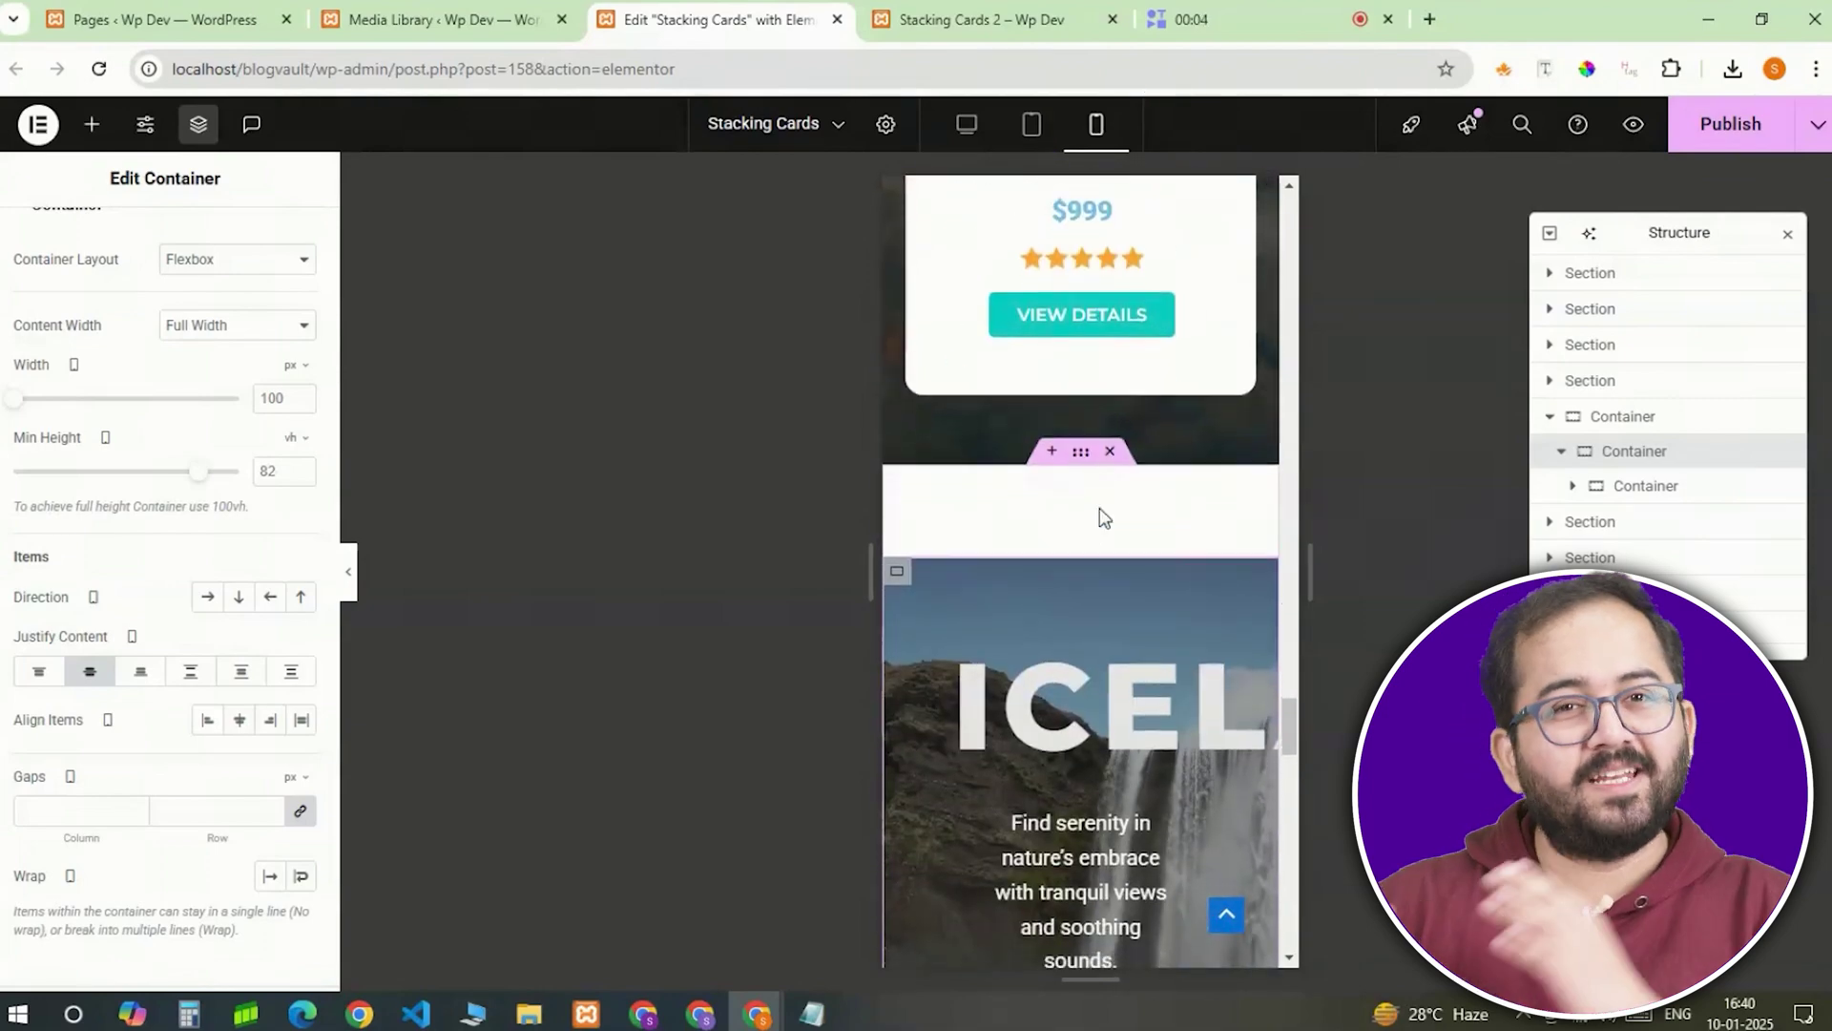
scroll(1099, 507, "down", 3)
scroll(1099, 508, "up", 2)
left_click(1080, 361)
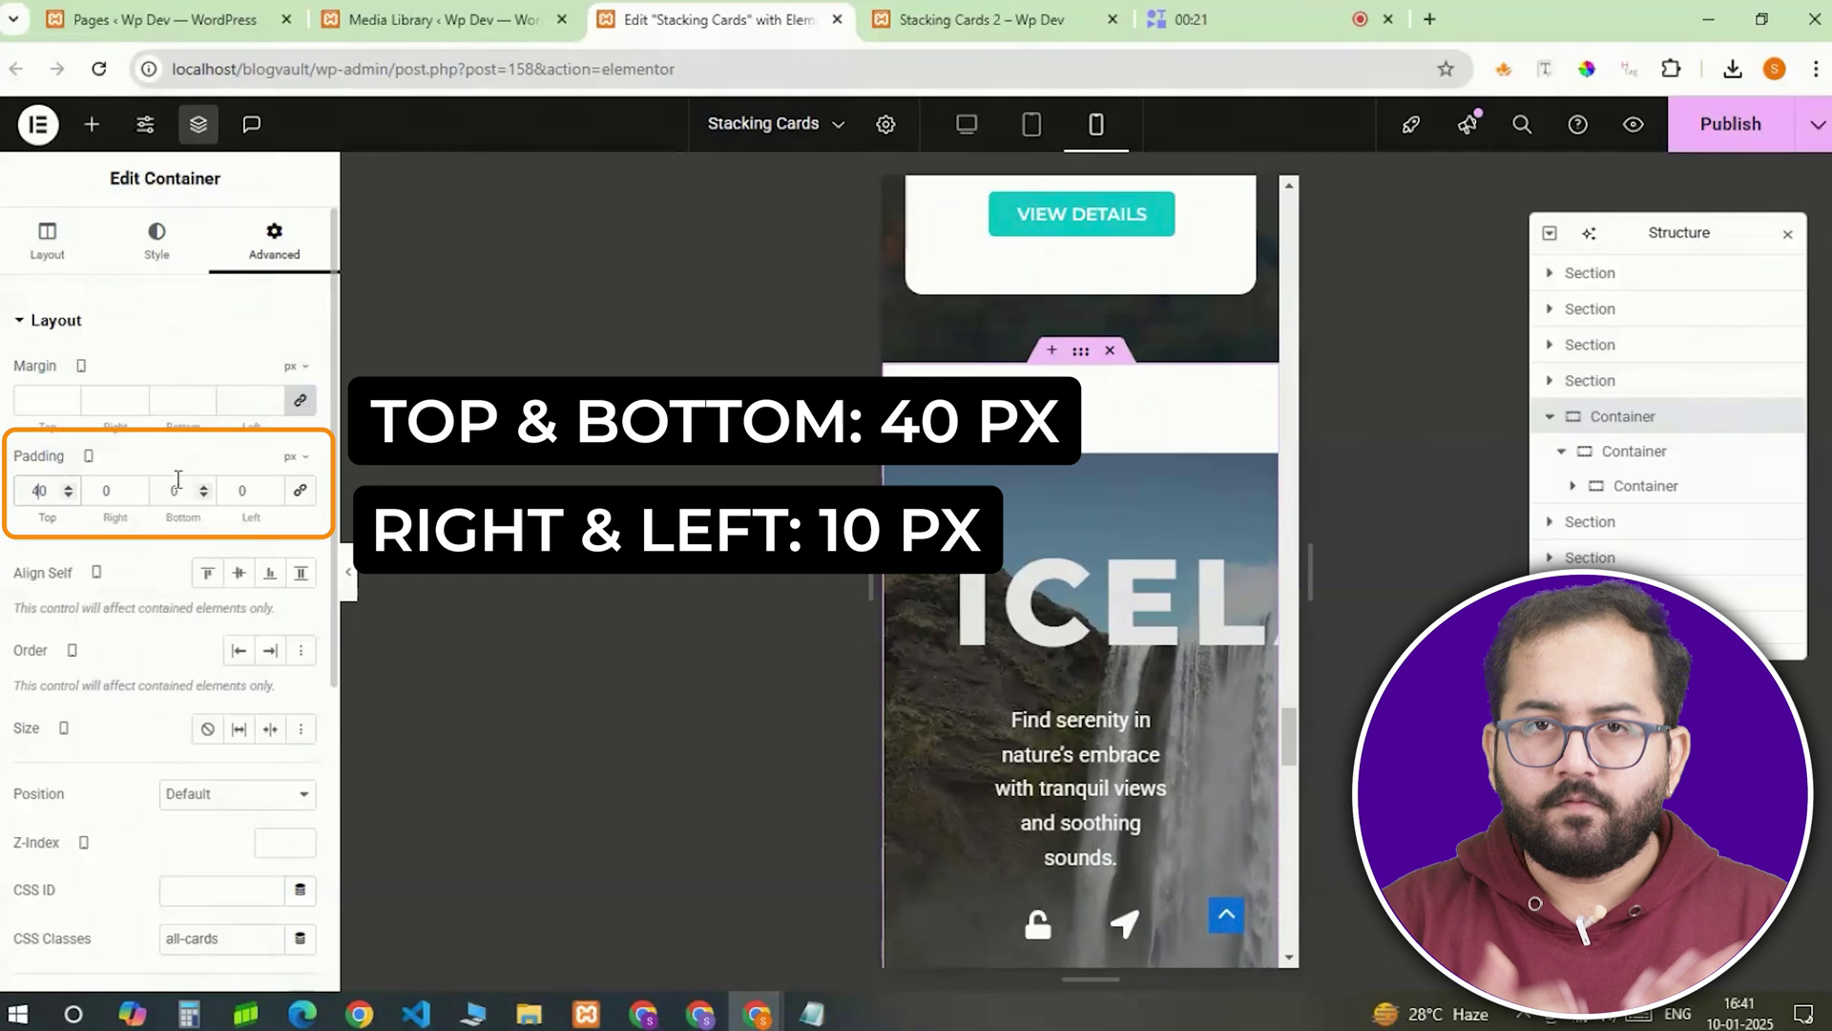
type("0")
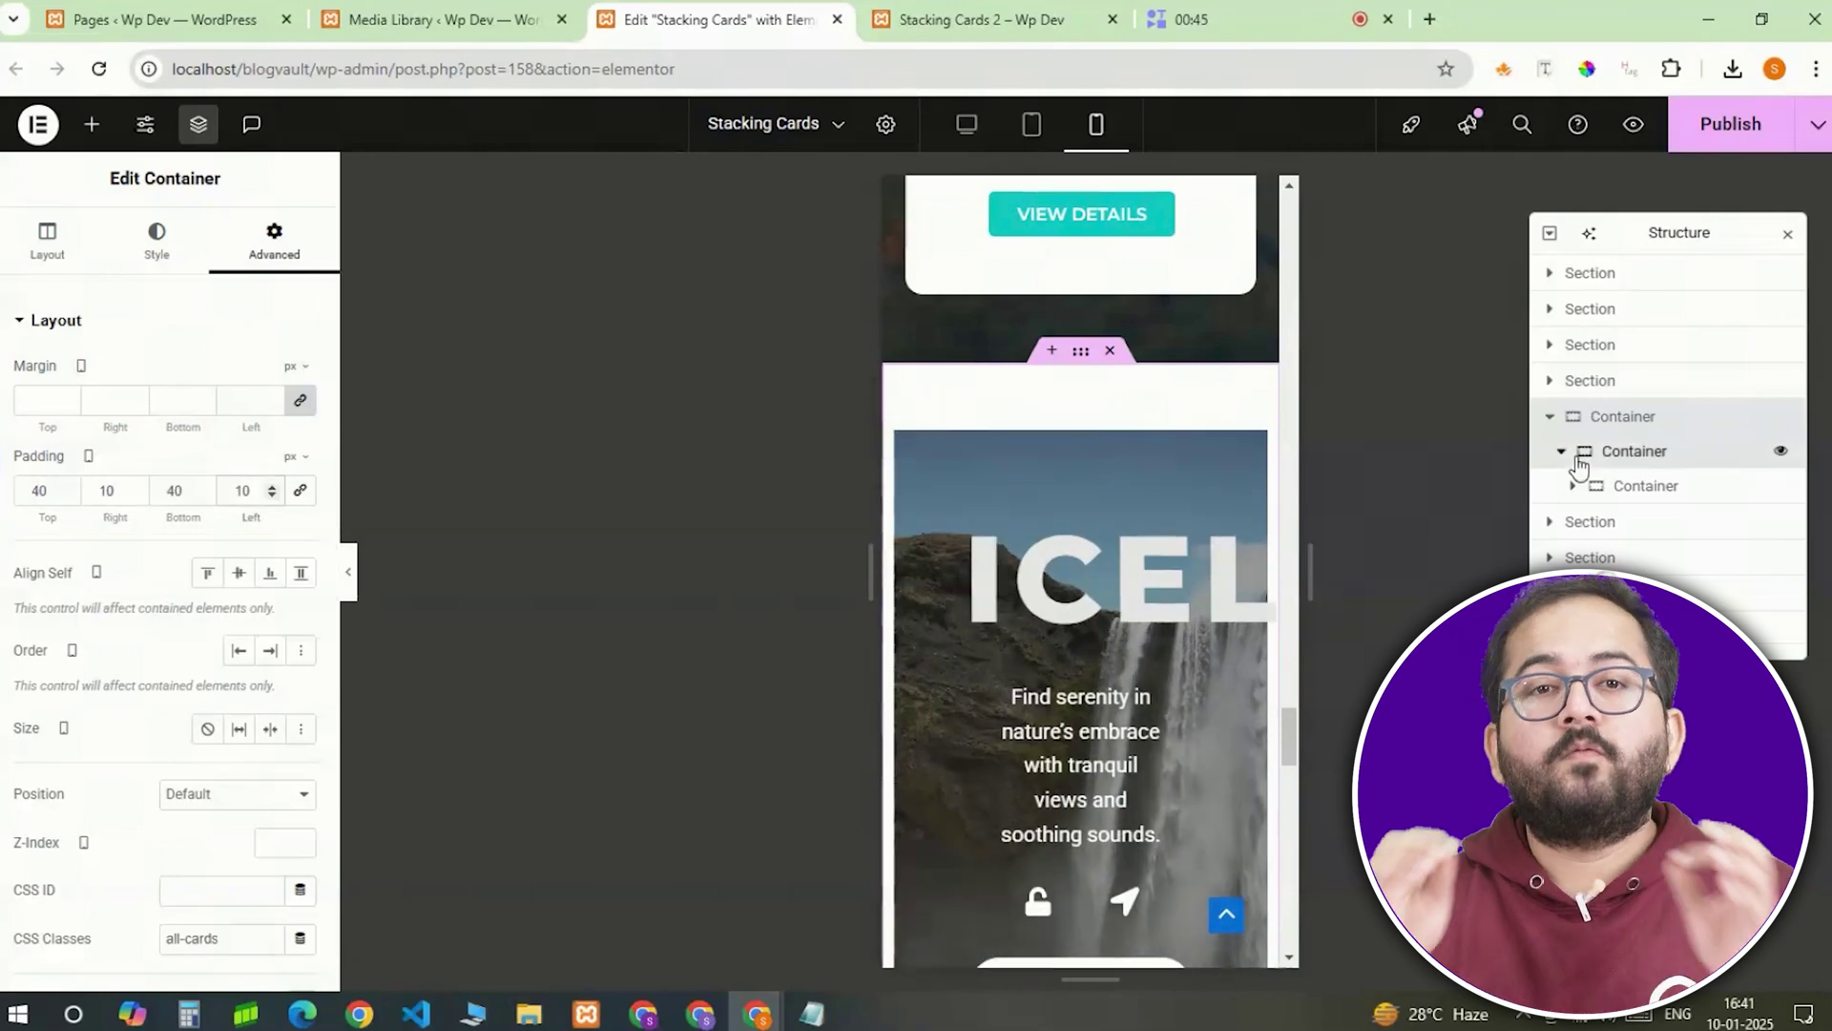
left_click(1634, 451)
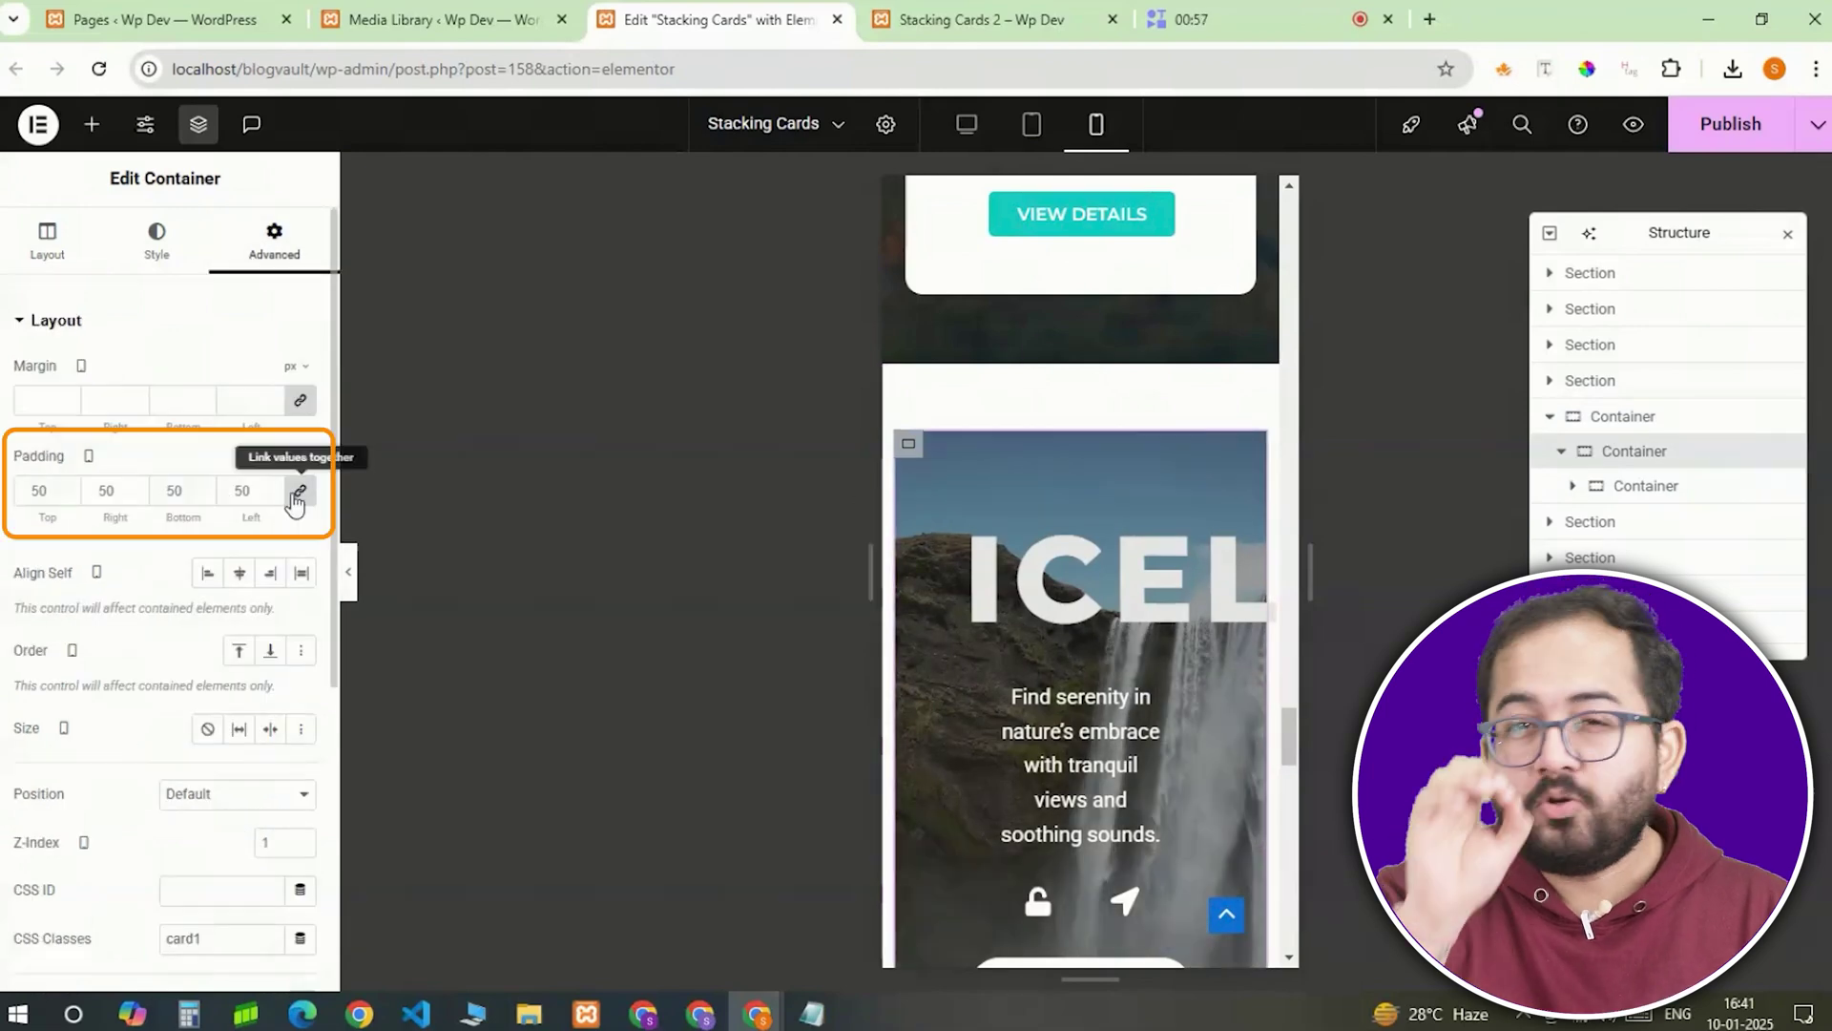
left_click(299, 492)
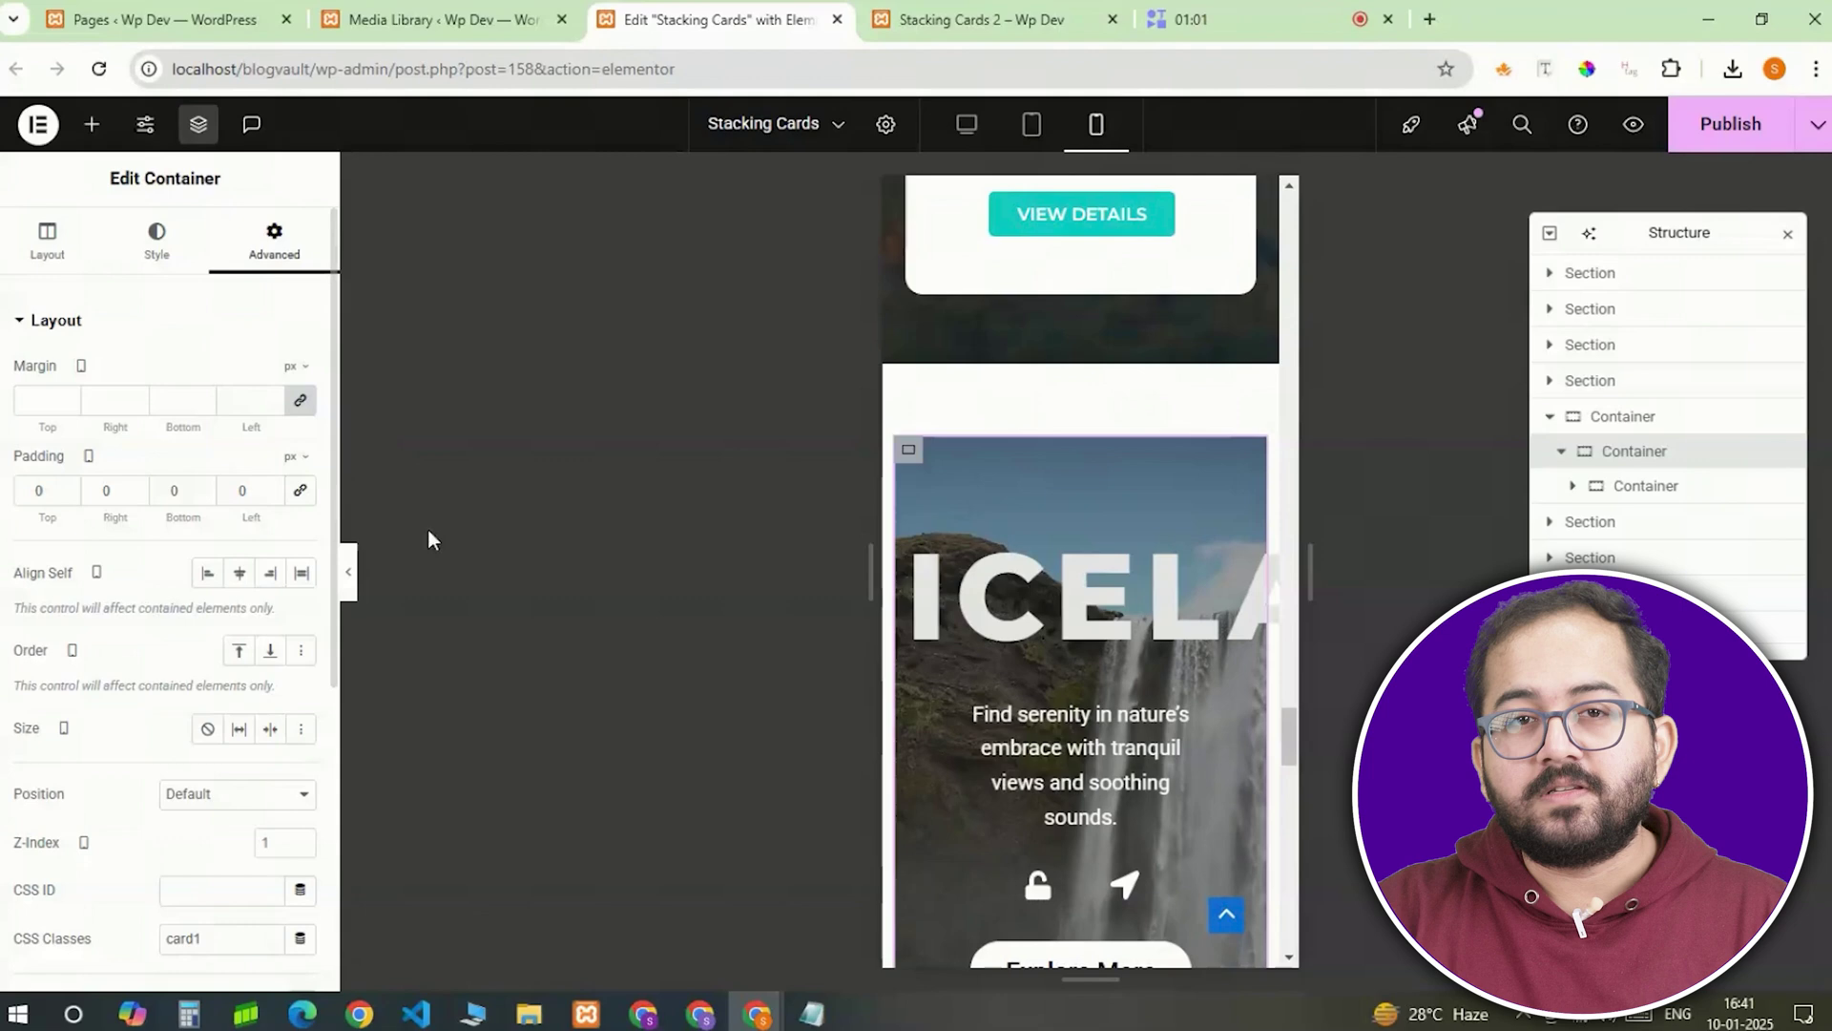
left_click(1154, 631)
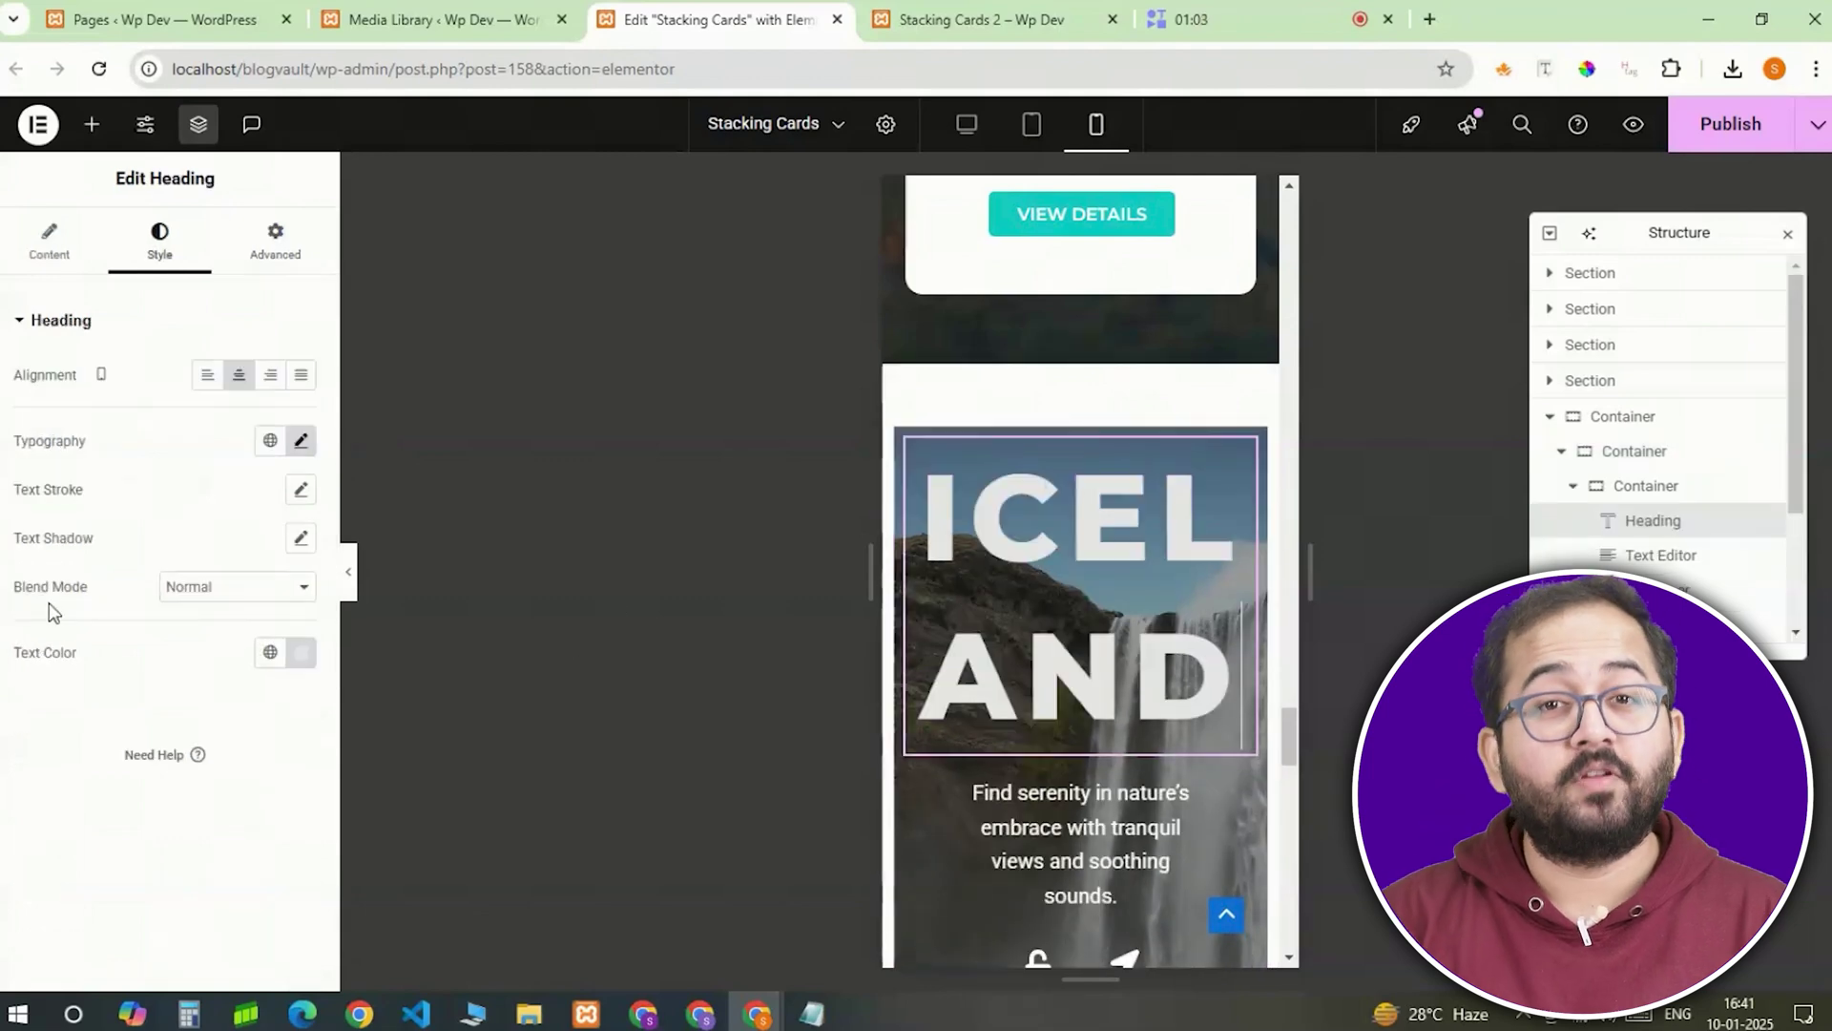
left_click(303, 441)
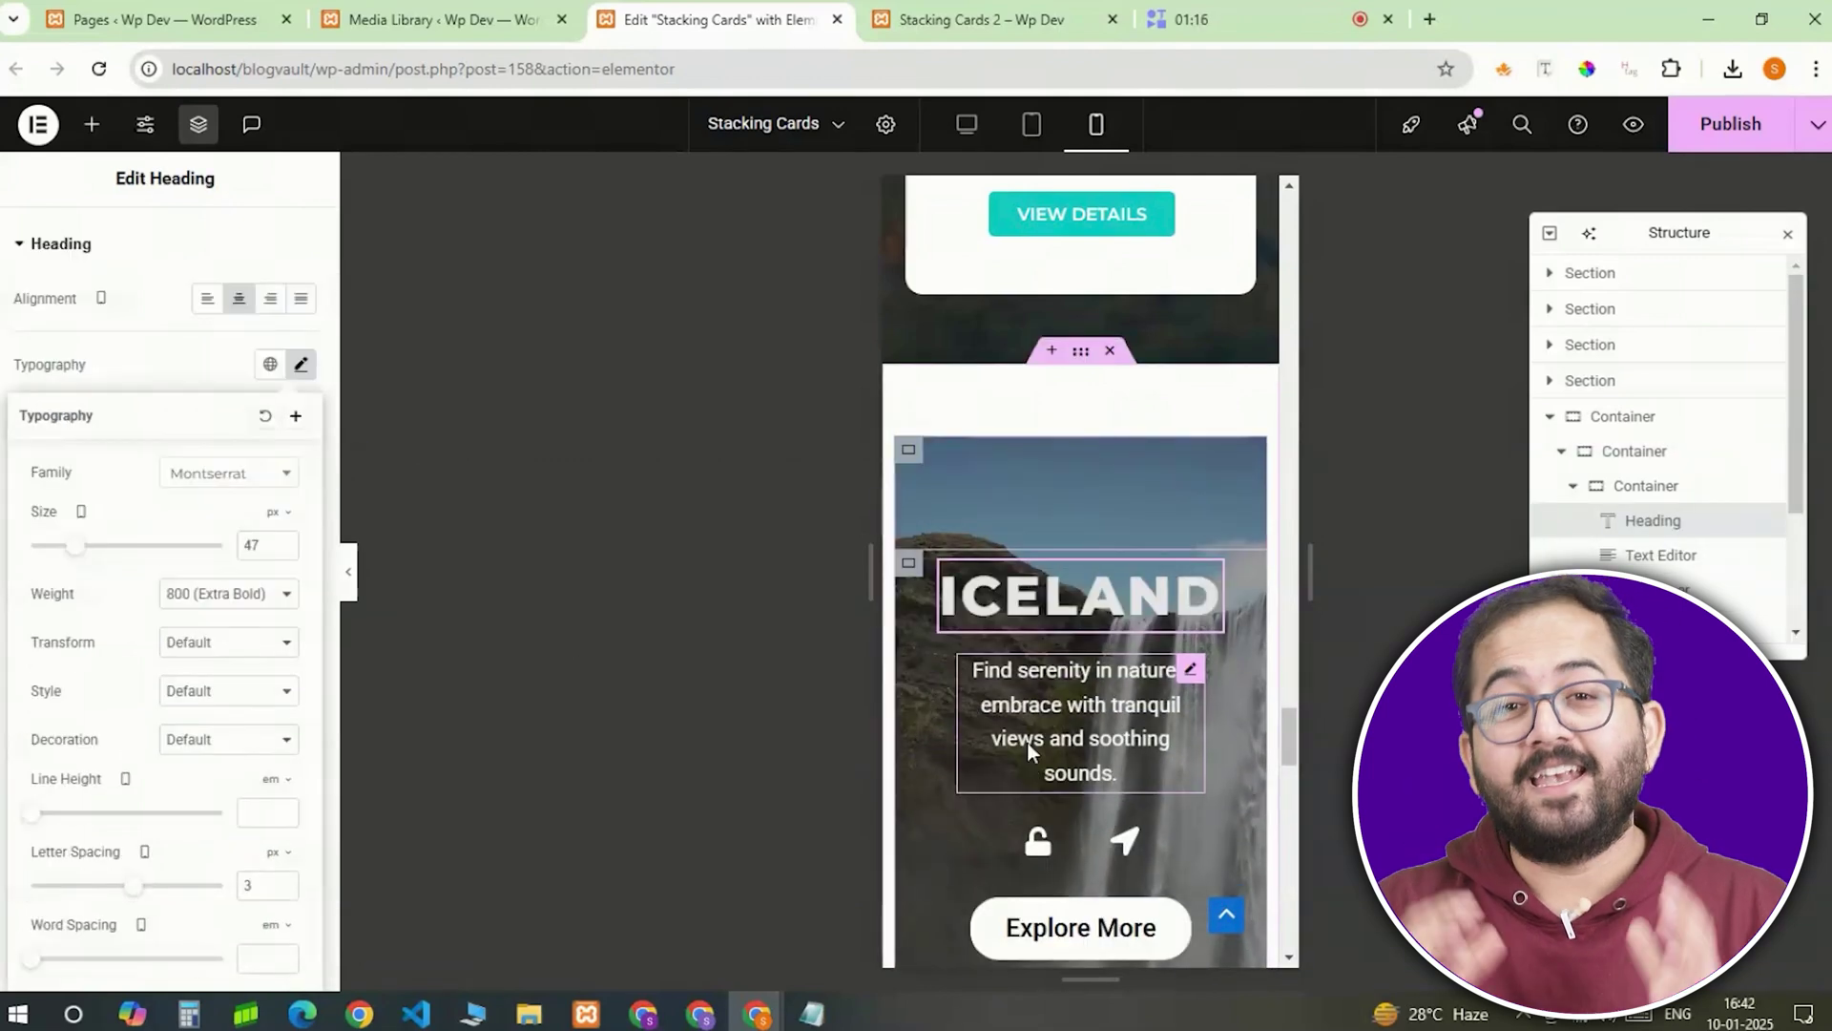
Make the description text full width and set the Explore More button text to 15 px.
left_click(1028, 743)
left_click(275, 239)
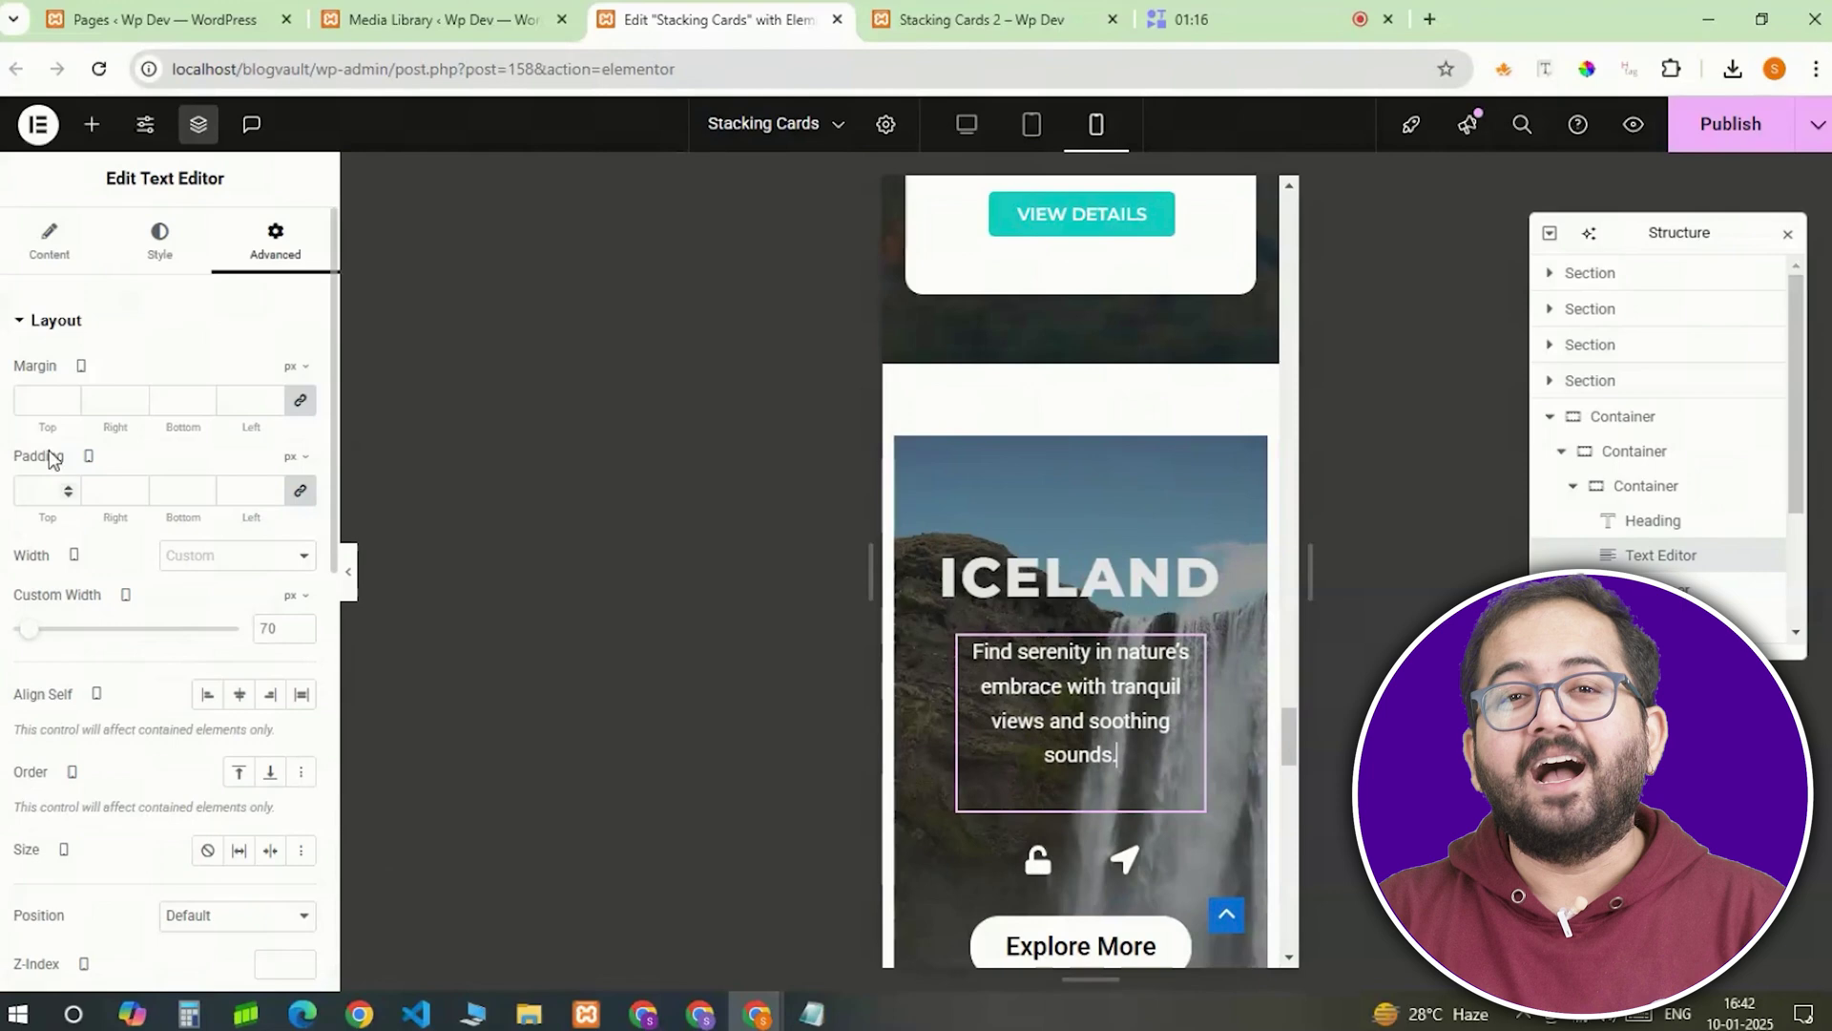
left_click(267, 558)
left_click(215, 612)
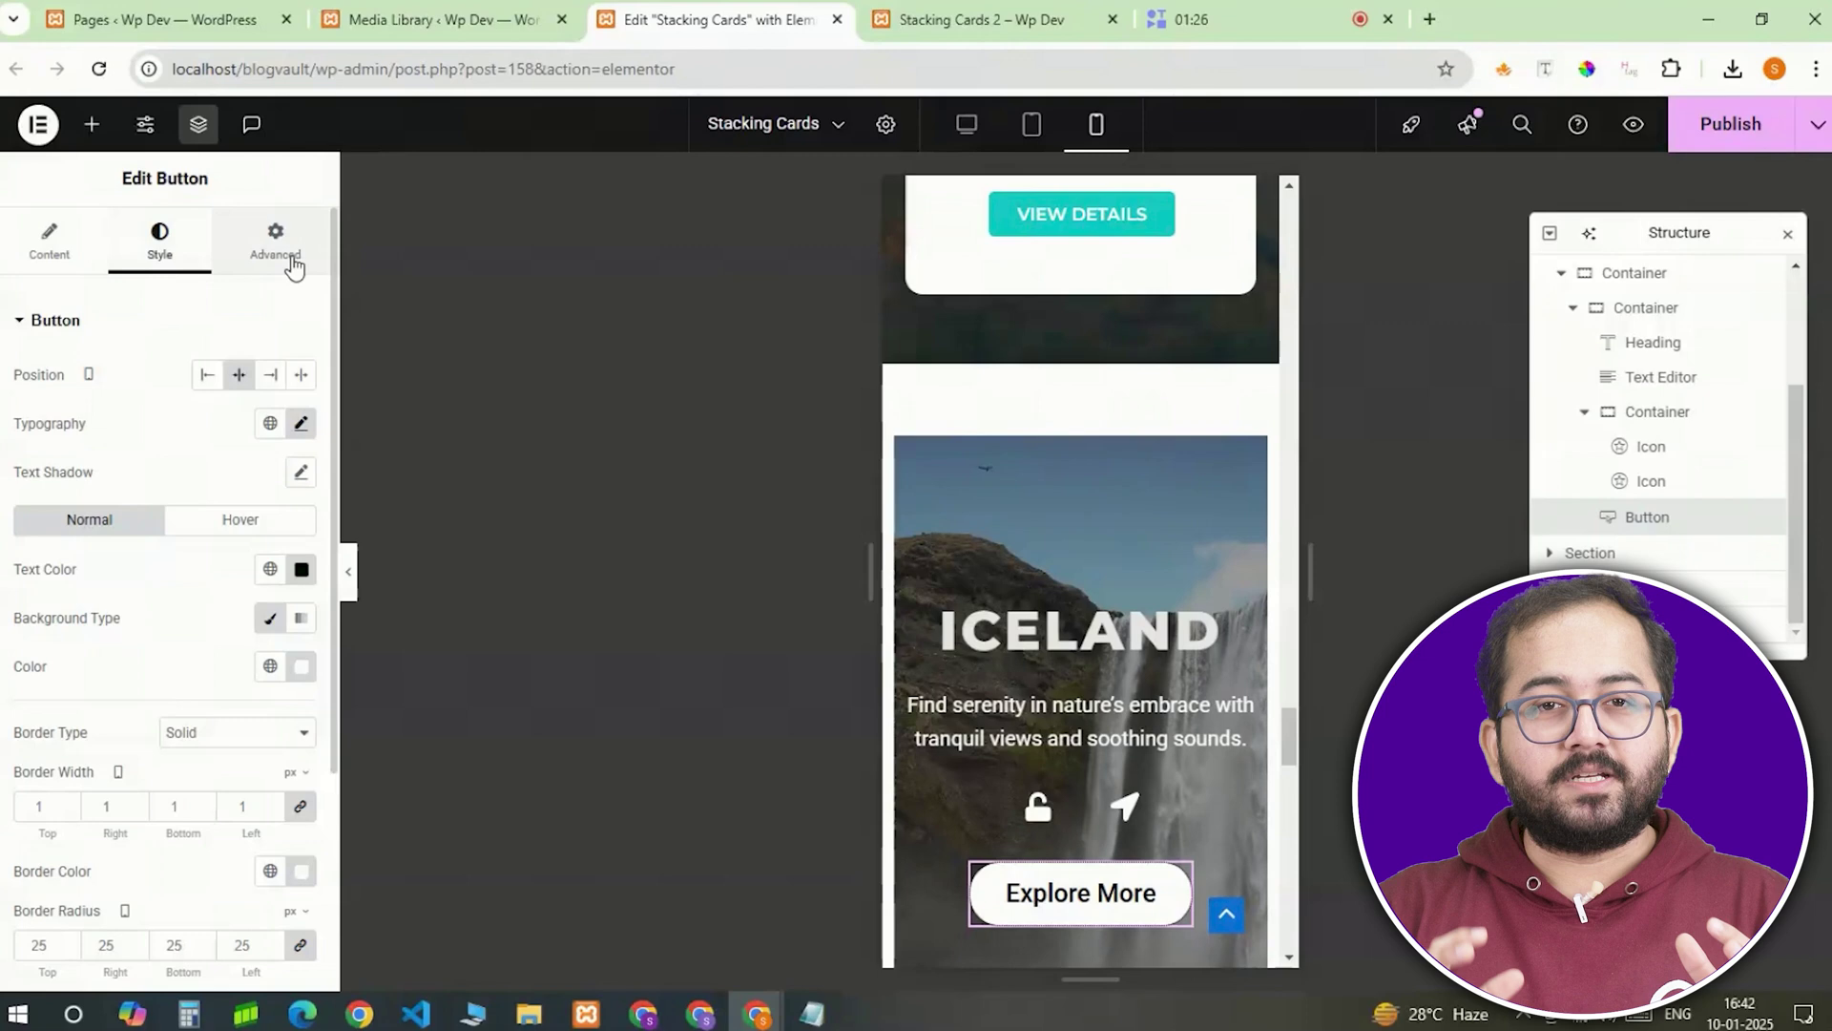
left_click(302, 427)
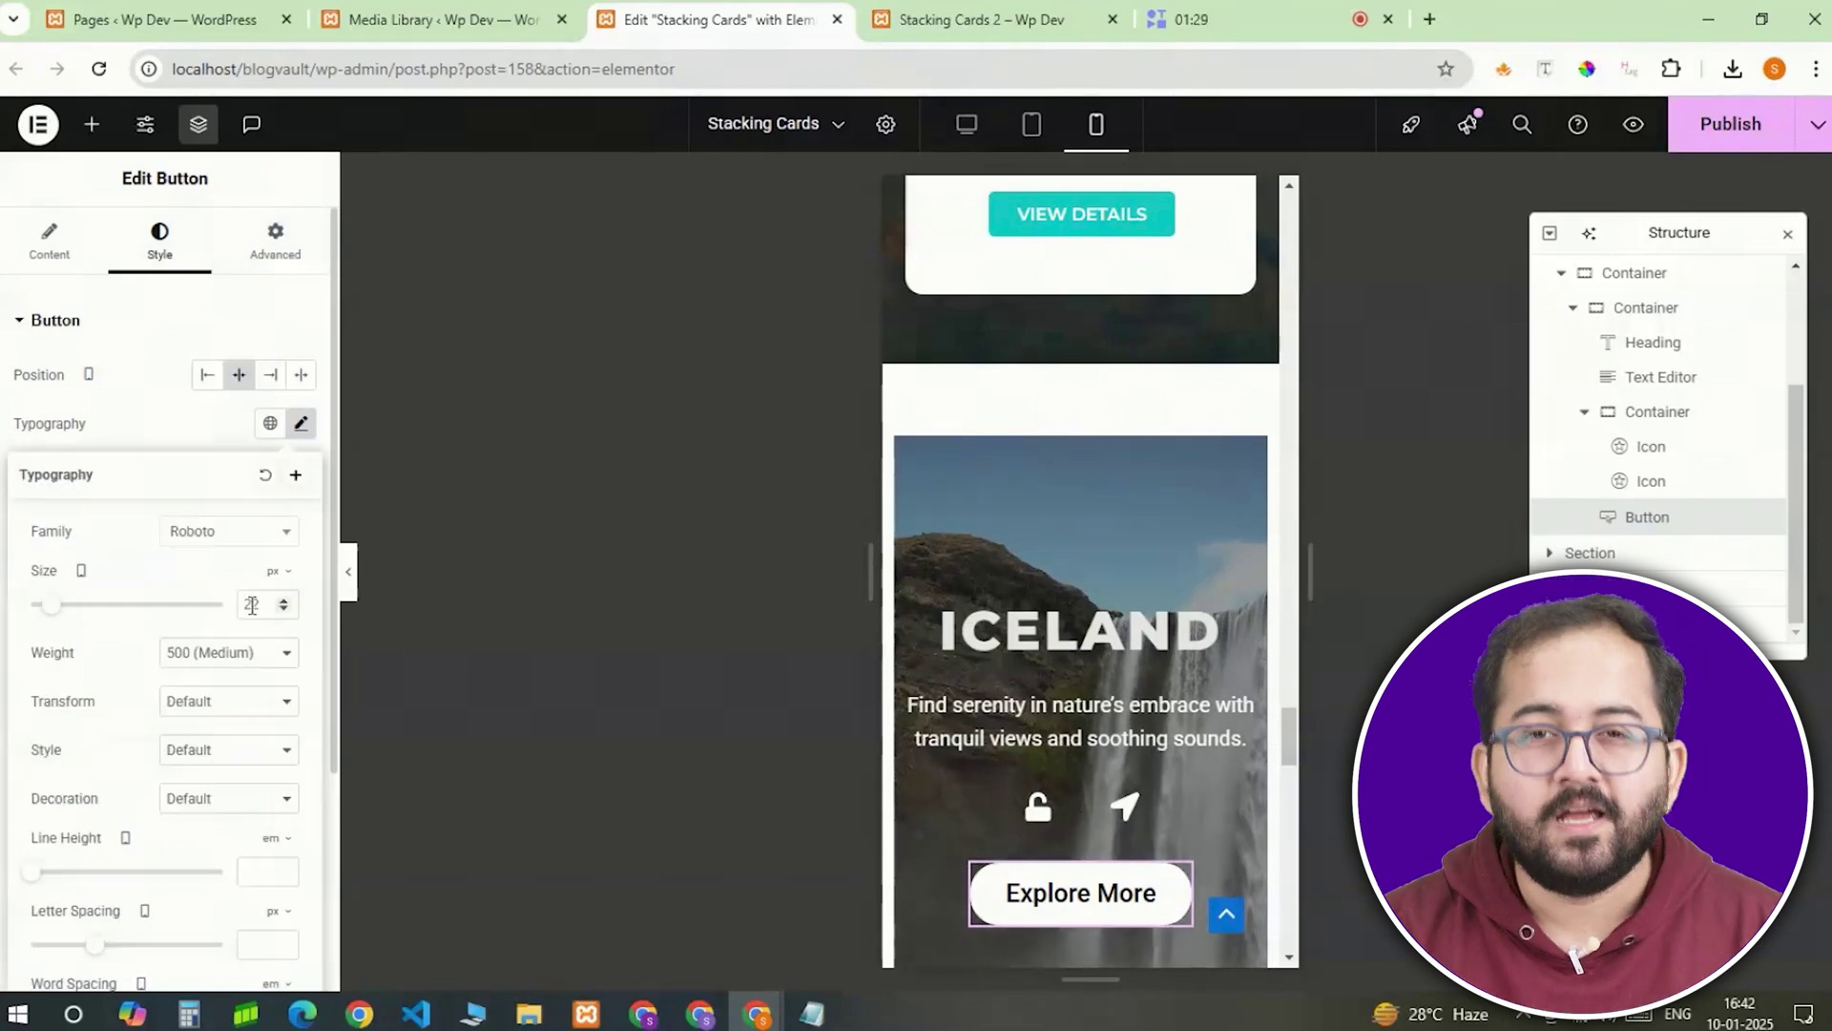
double_click(250, 604)
type("15")
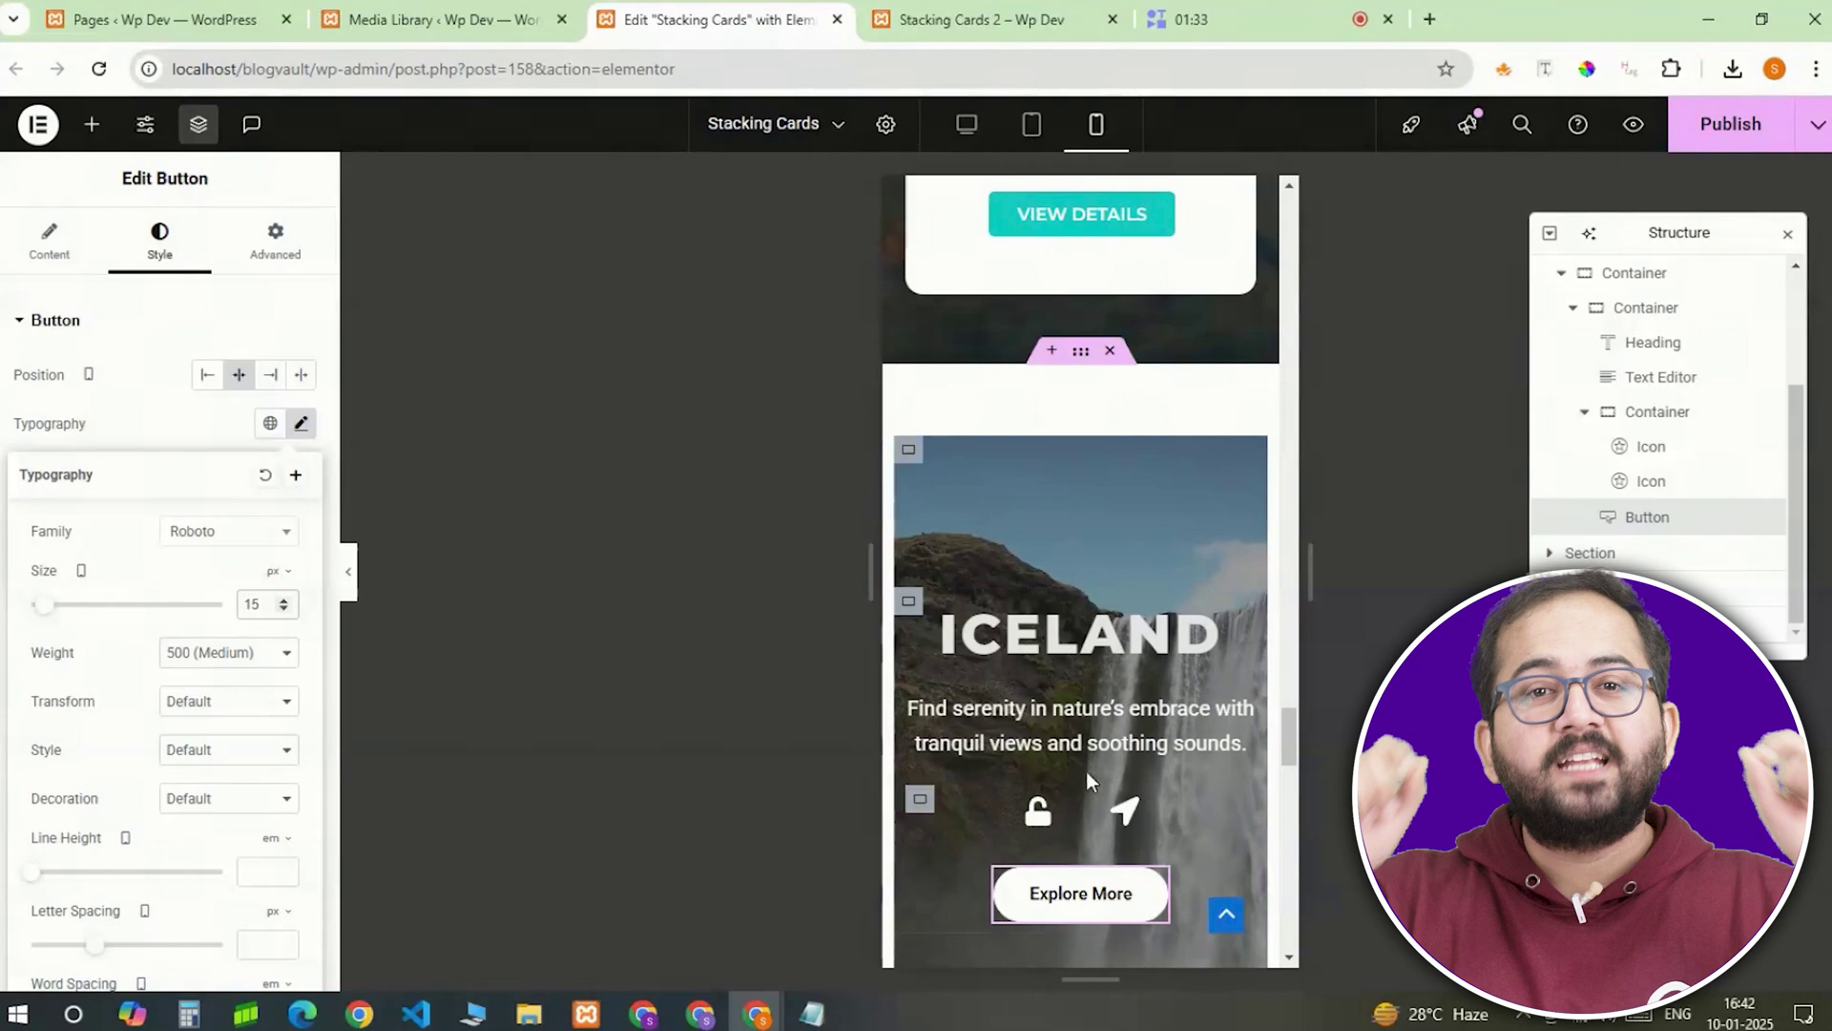
Scroll through the mobile preview to review the Iceland card layout.
scroll(1088, 764, "down", 3)
scroll(1165, 733, "up", 1)
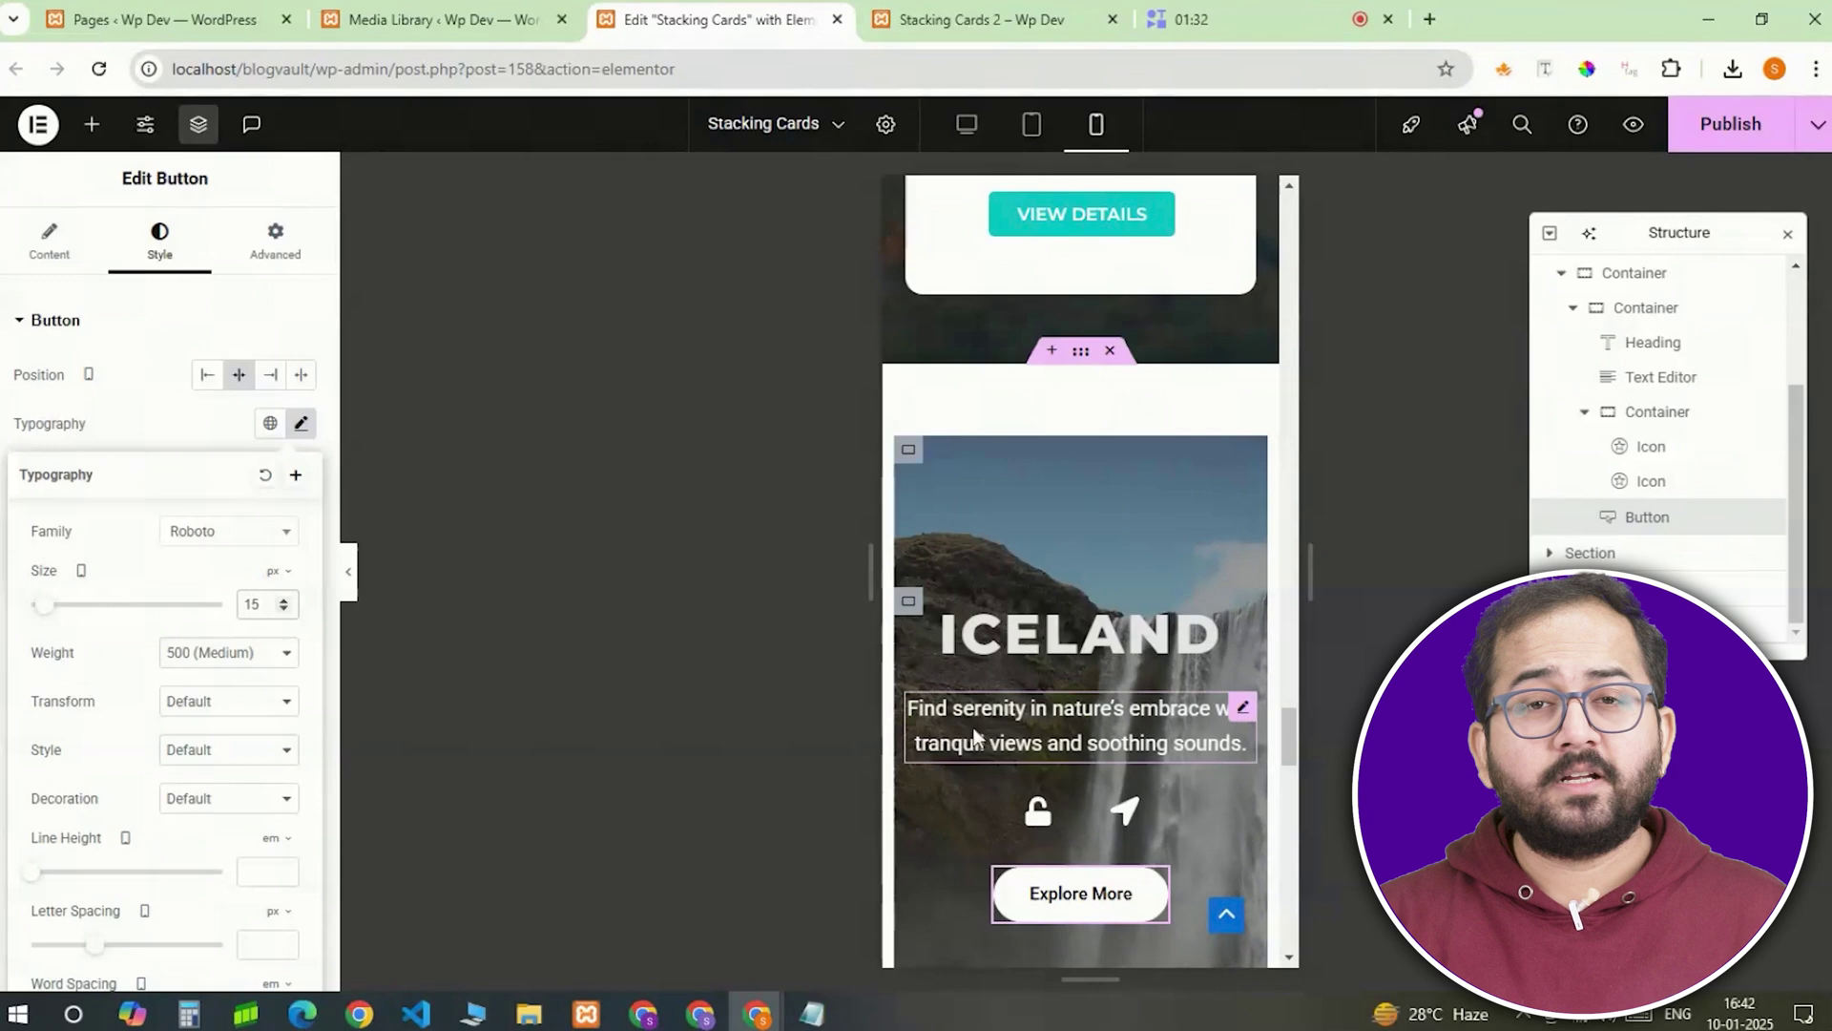
scroll(1088, 764, "down", 3)
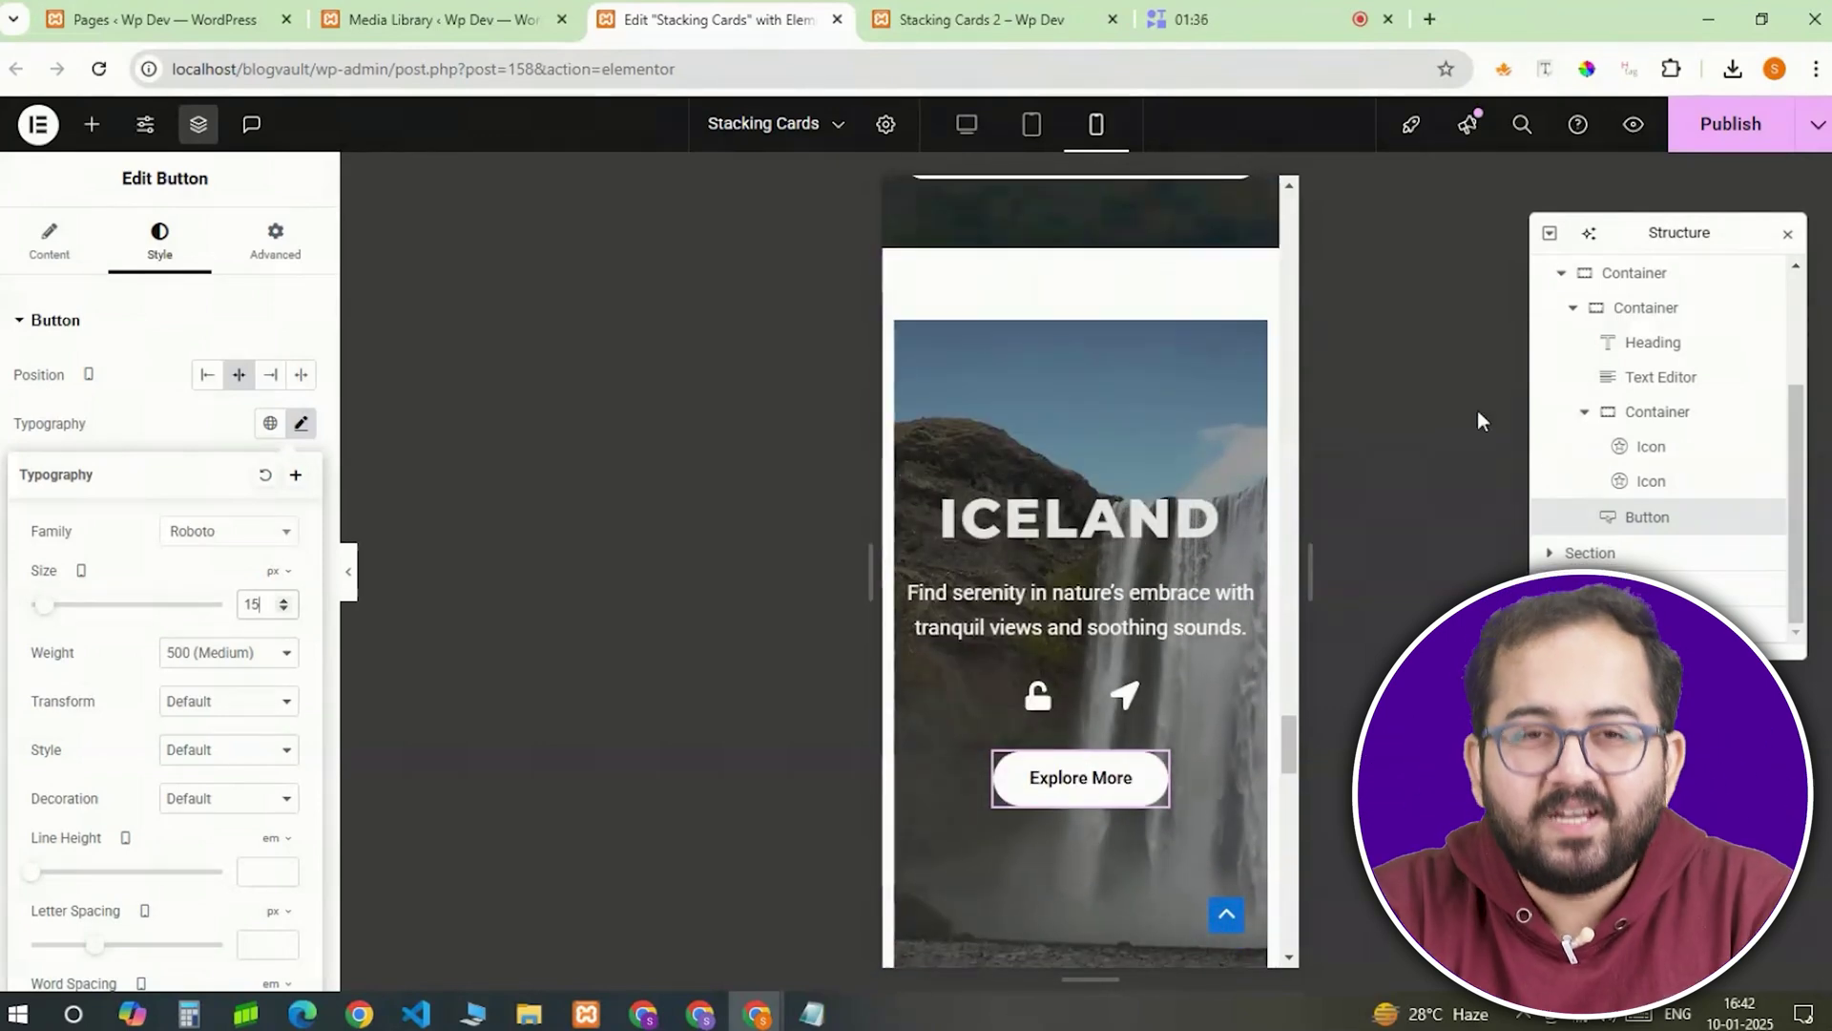
scroll(1584, 503, "up", 2)
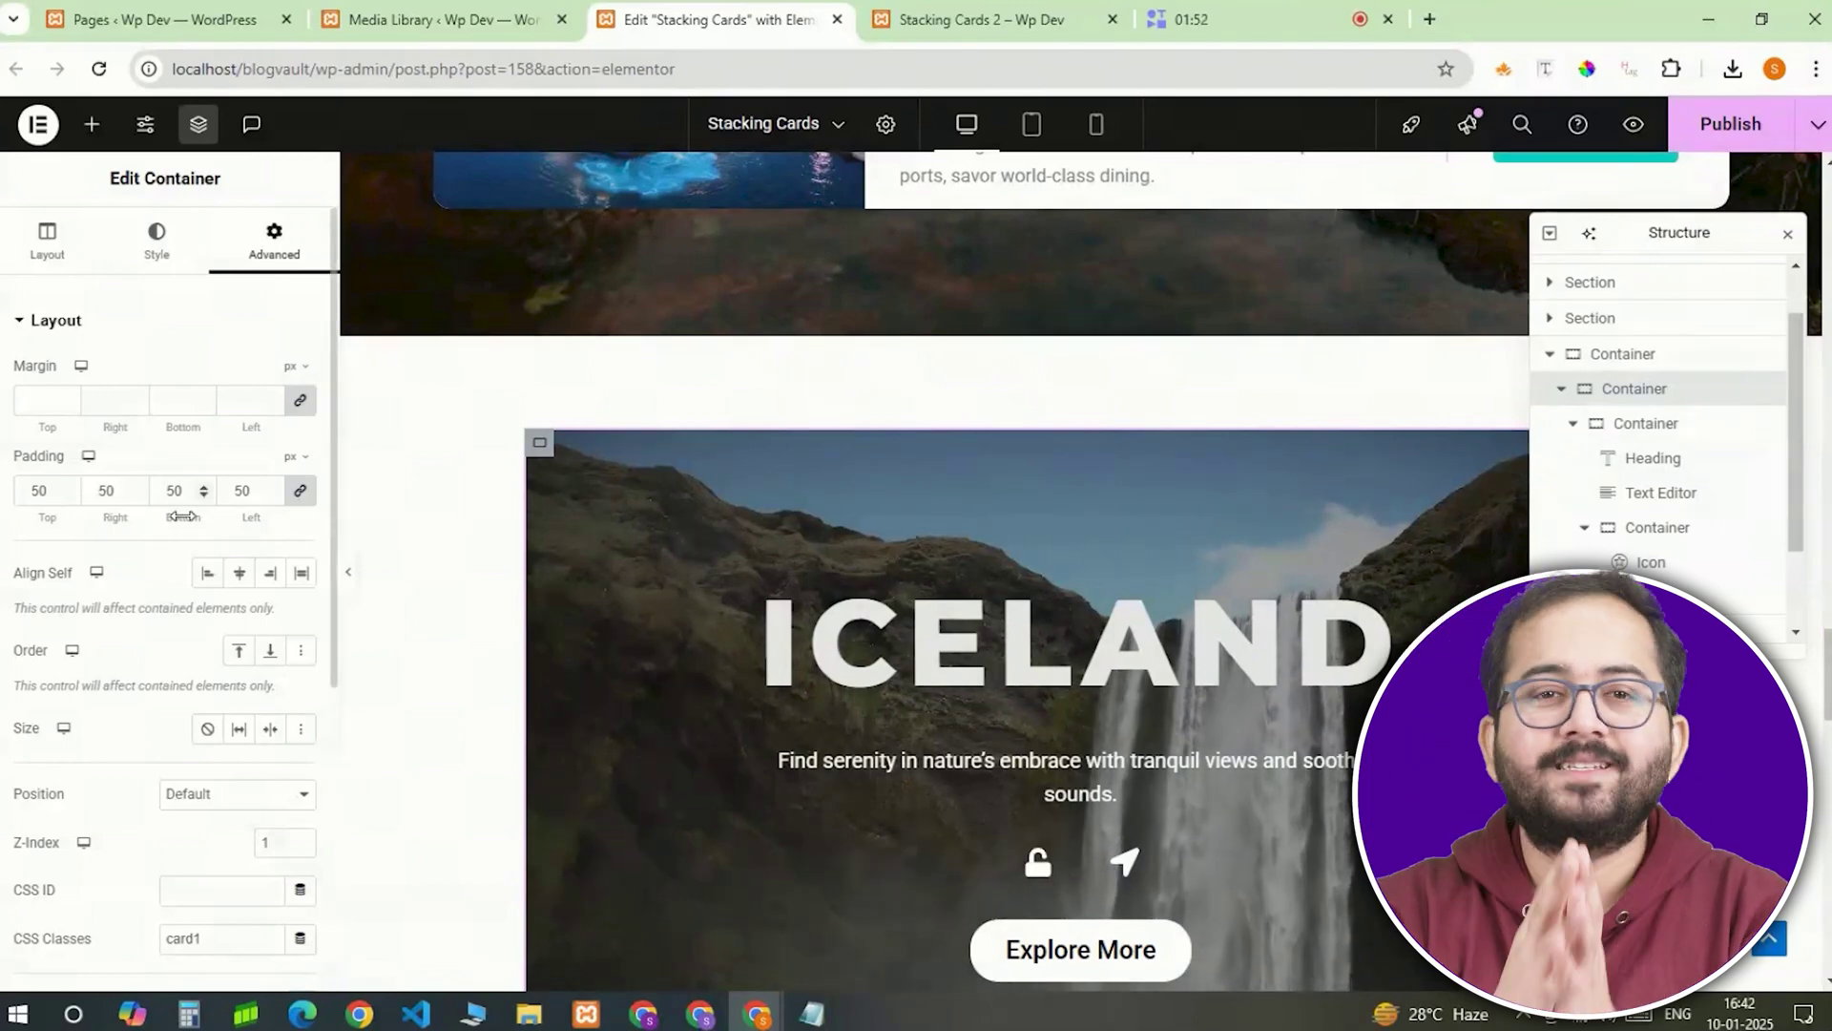
scroll(186, 523, "down", 4)
Give the Iceland card a 0.7-opacity black box shadow: horizontal 1, vertical 19, blur 10.
scroll(186, 524, "up", 4)
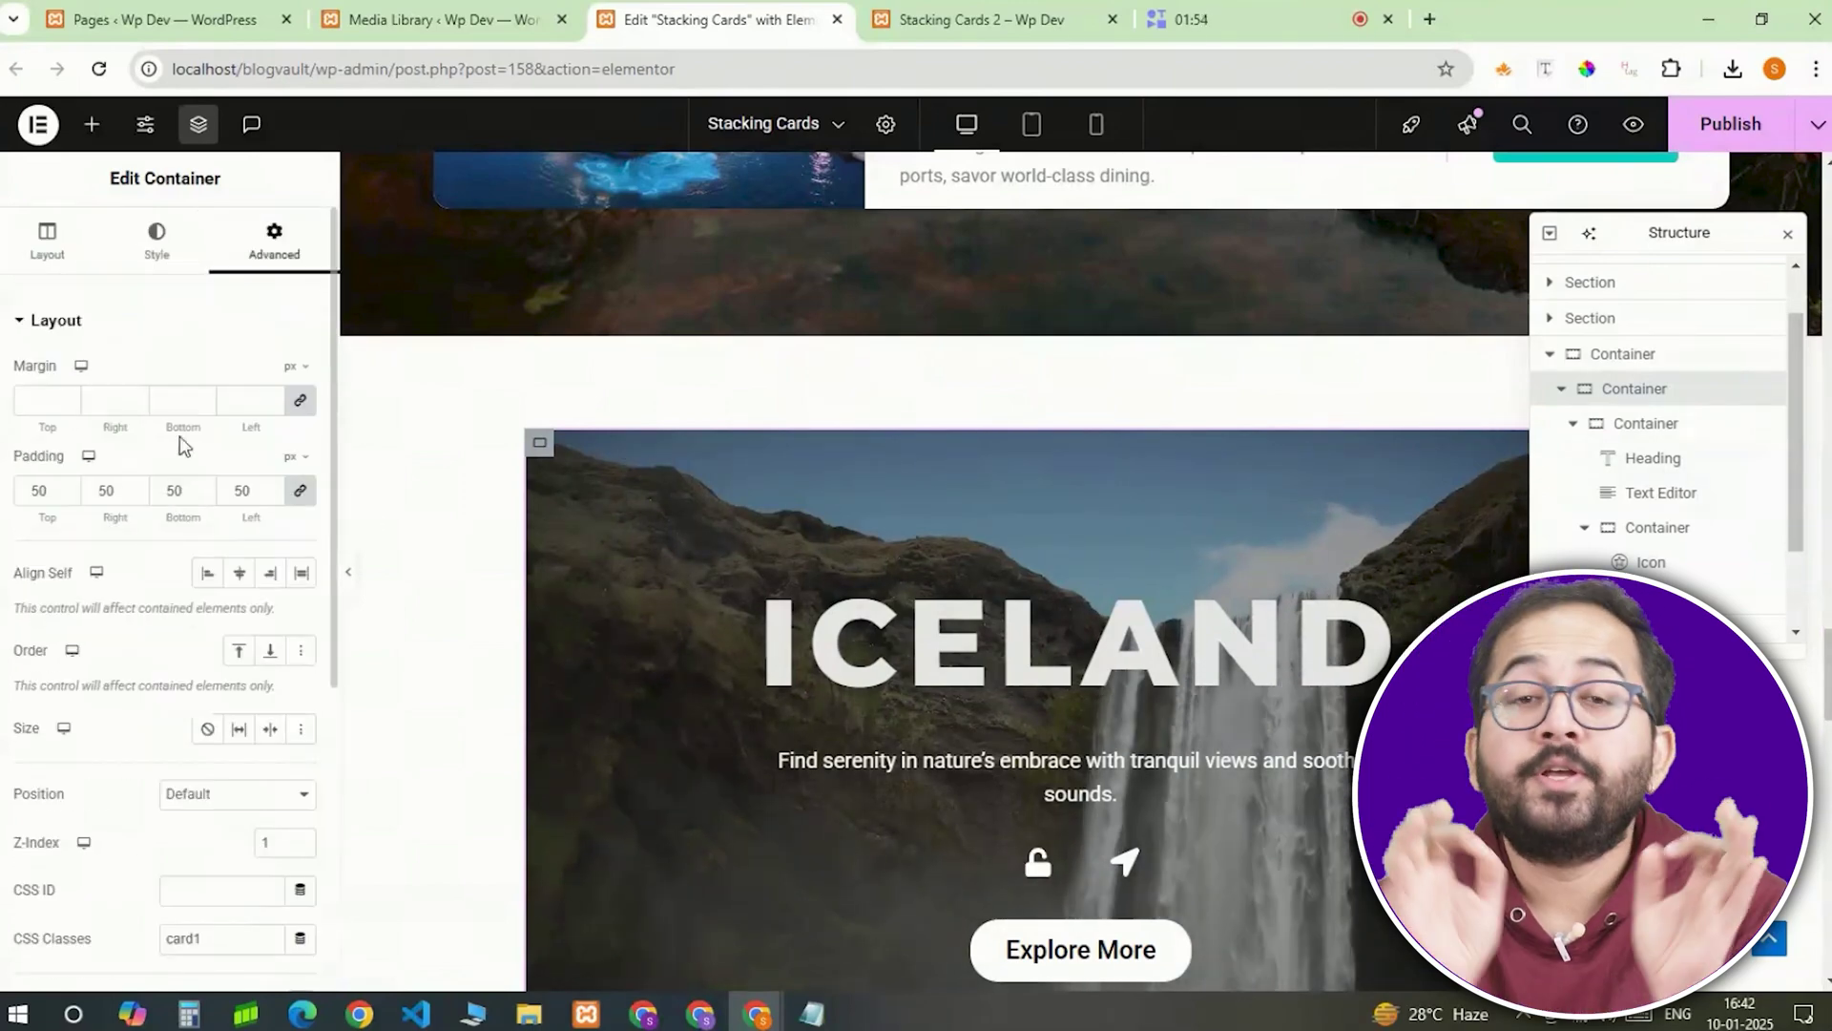
left_click(156, 239)
scroll(229, 608, "down", 5)
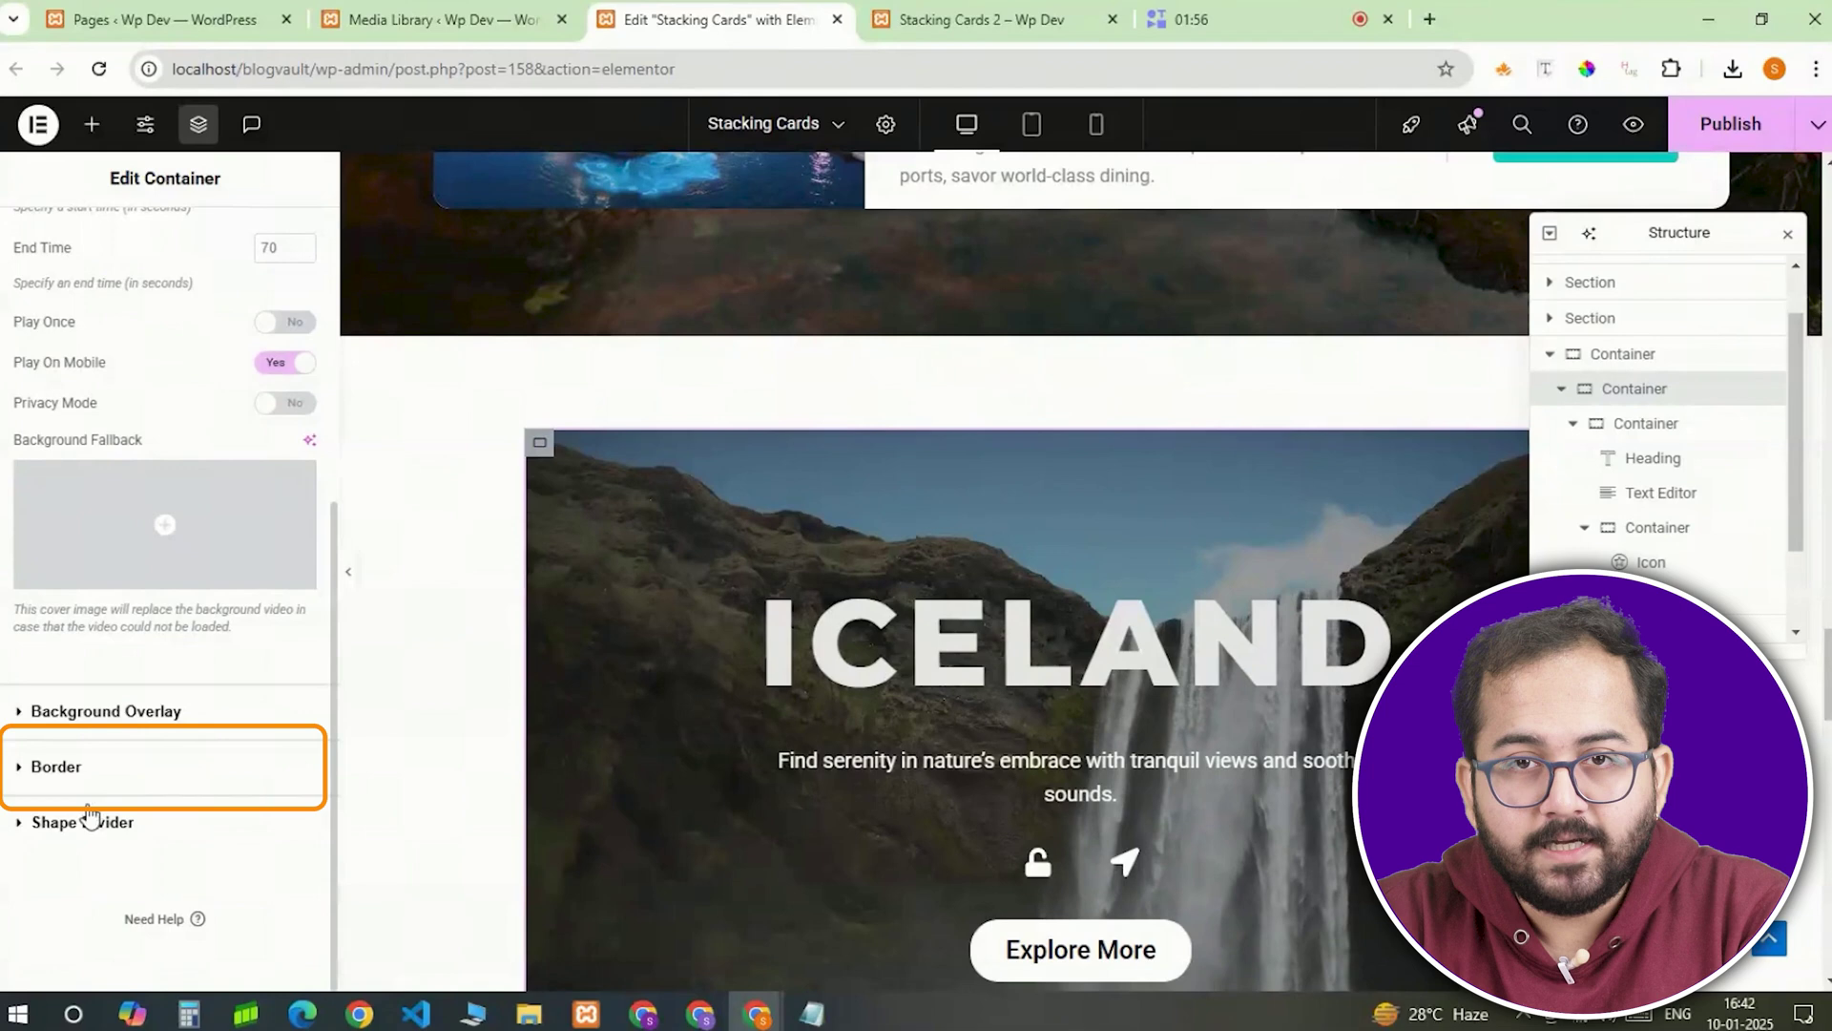
left_click(27, 766)
left_click(300, 673)
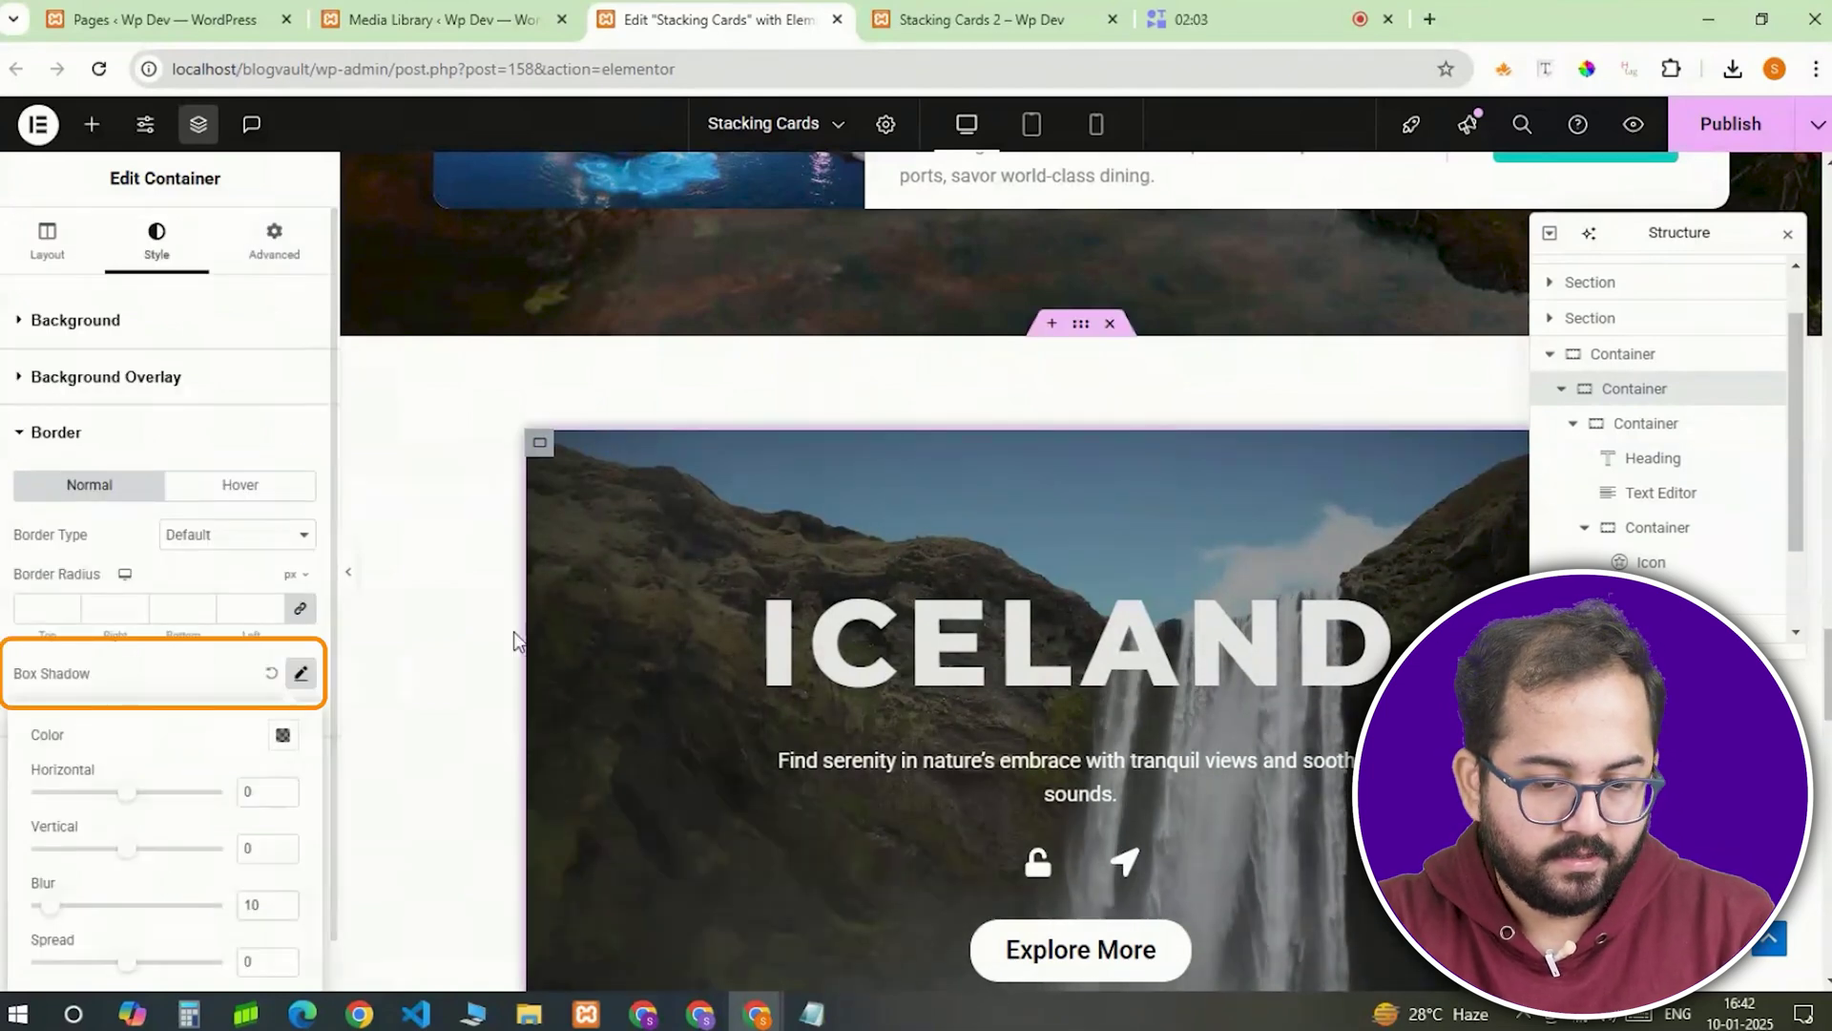
left_click(283, 733)
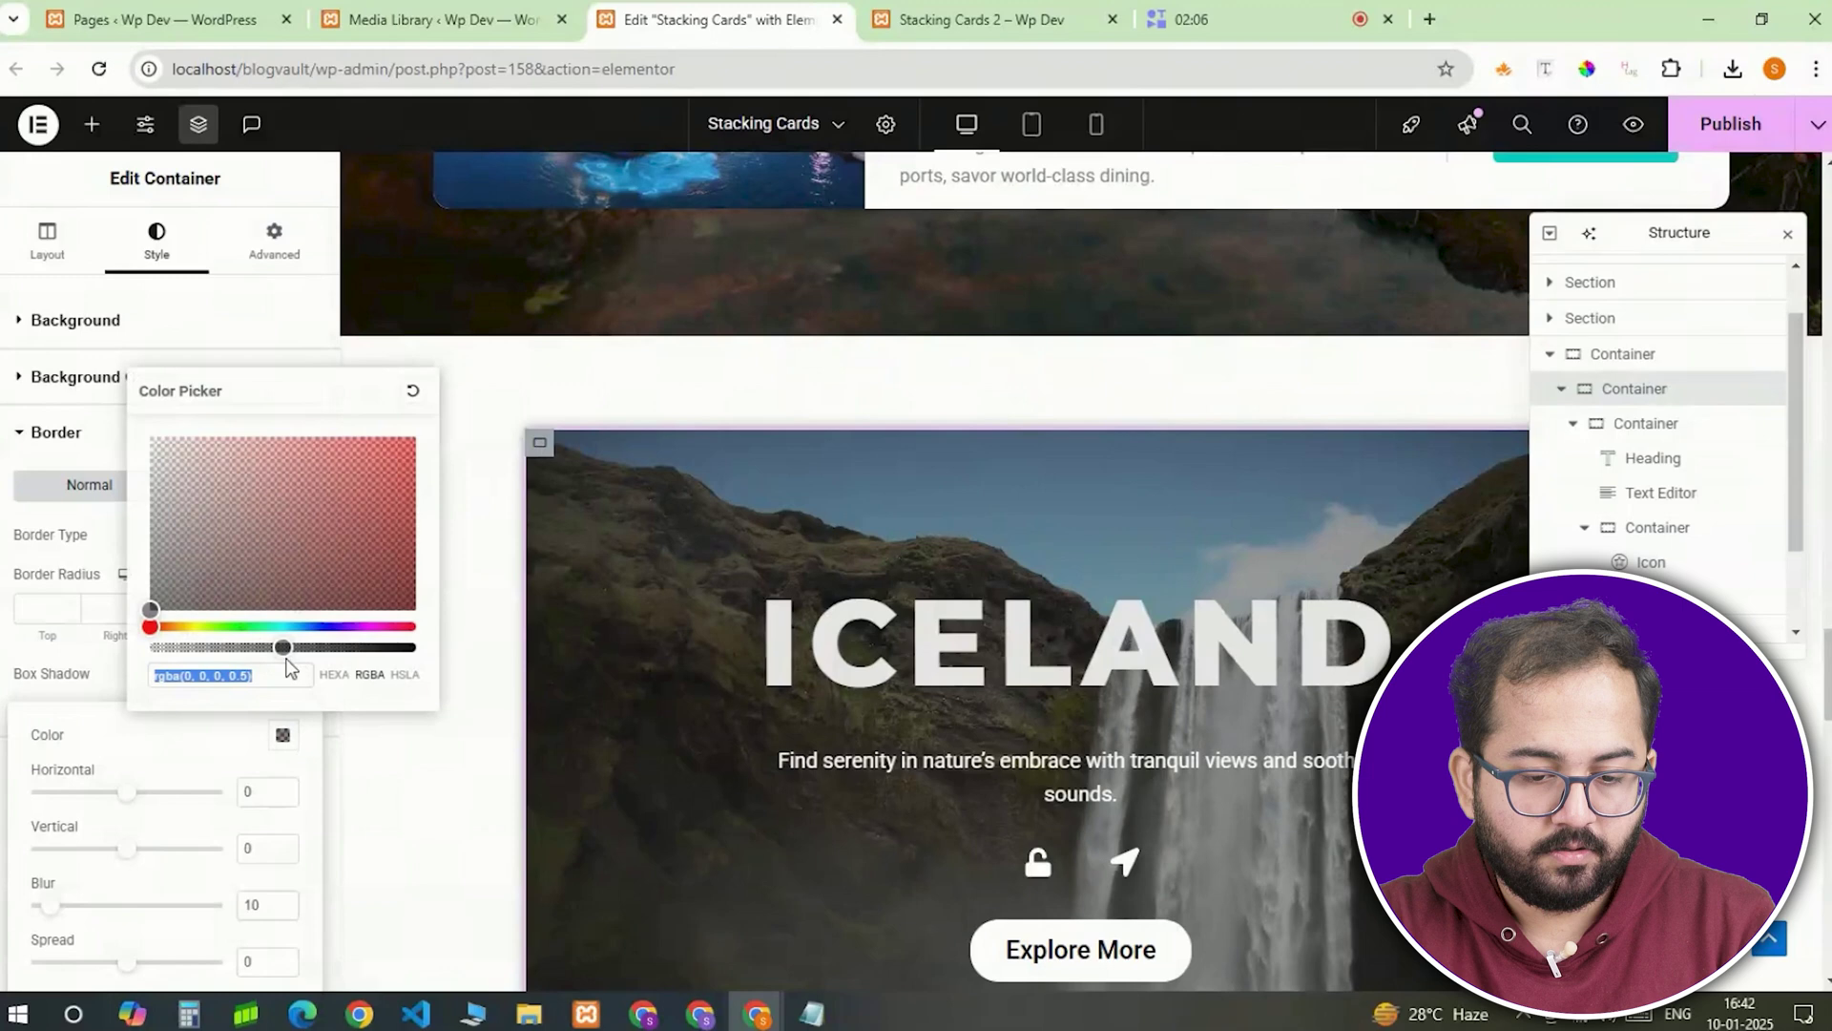
left_click_drag(282, 647, 336, 647)
scroll(227, 764, "down", 1)
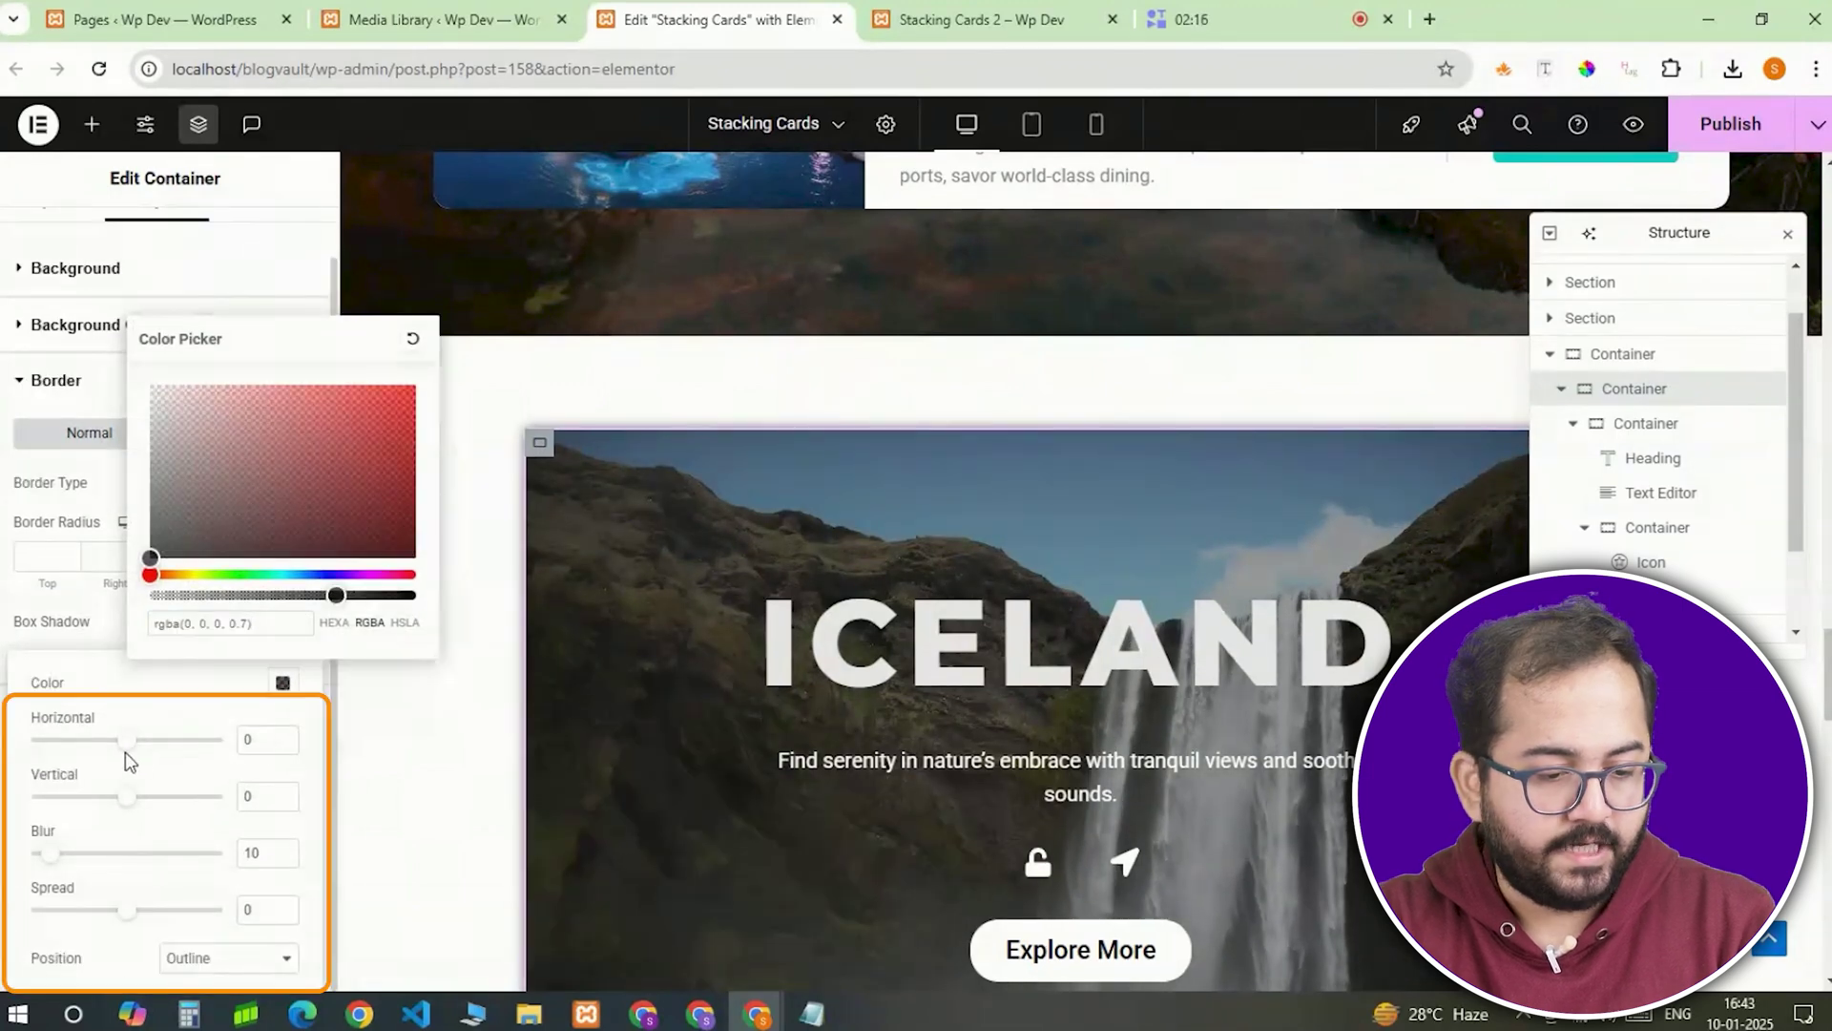
left_click_drag(123, 745, 130, 744)
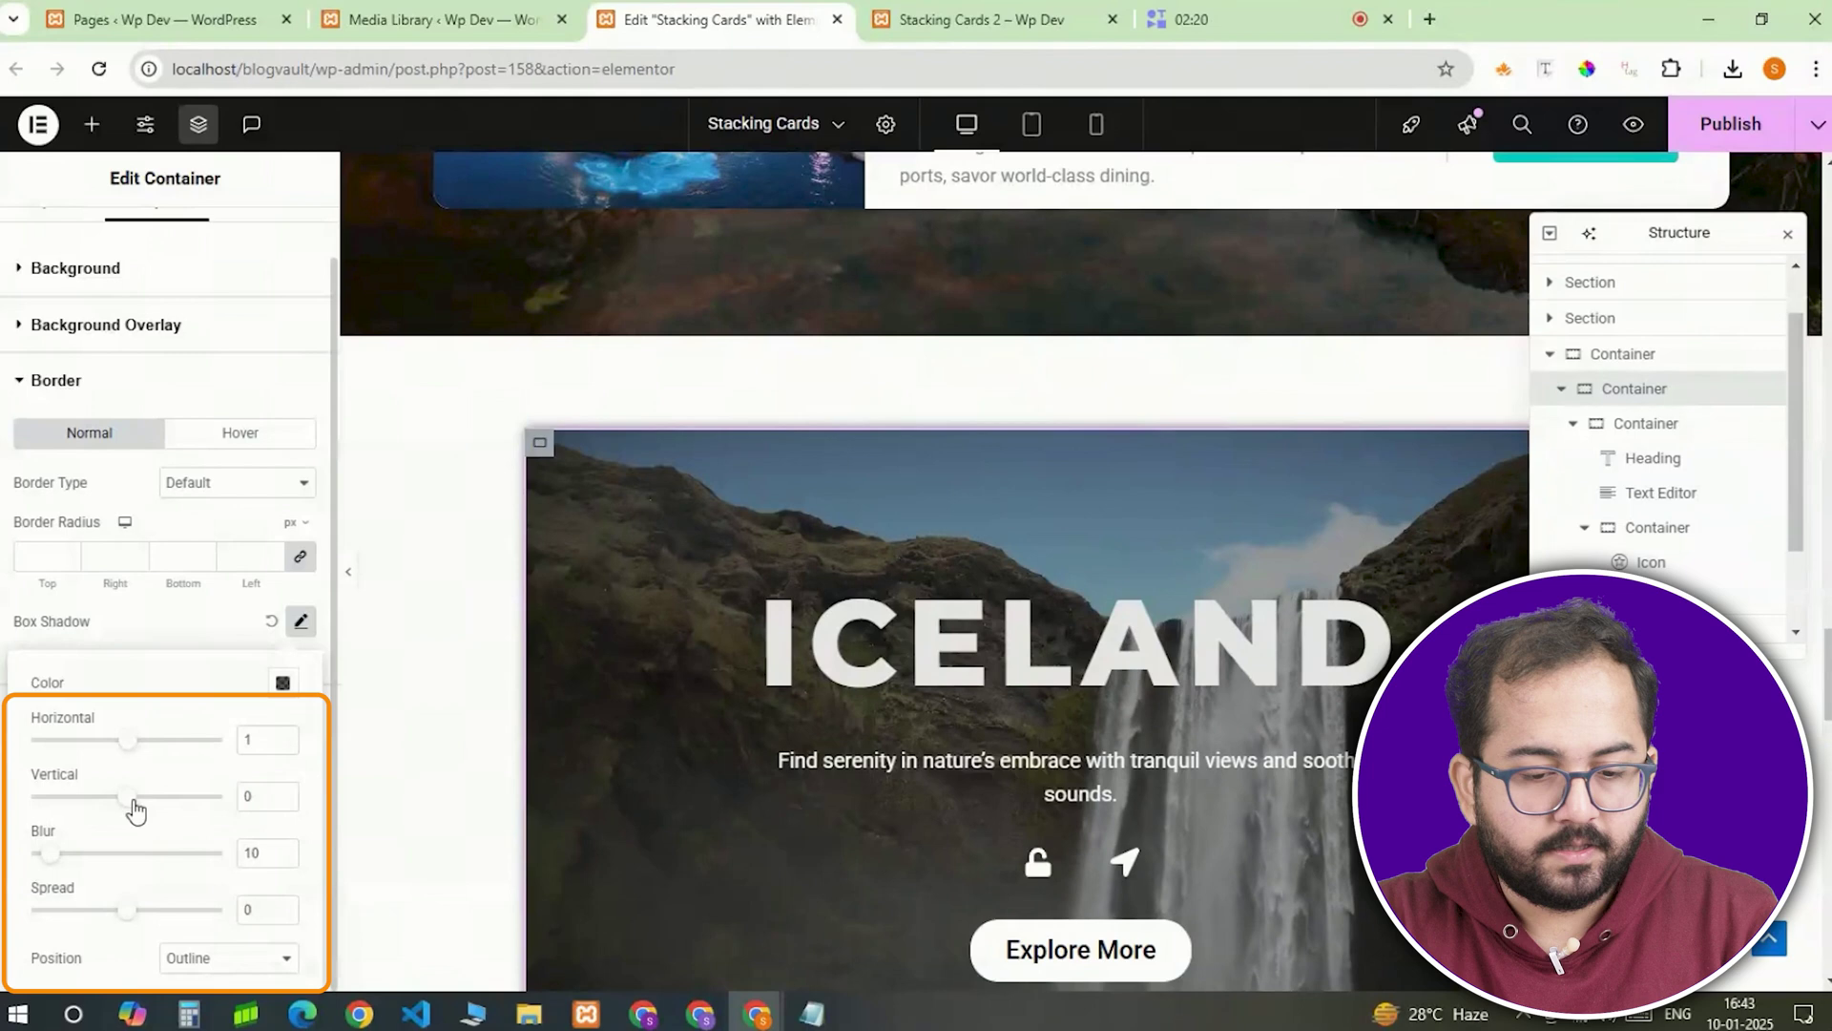
left_click_drag(135, 804, 142, 805)
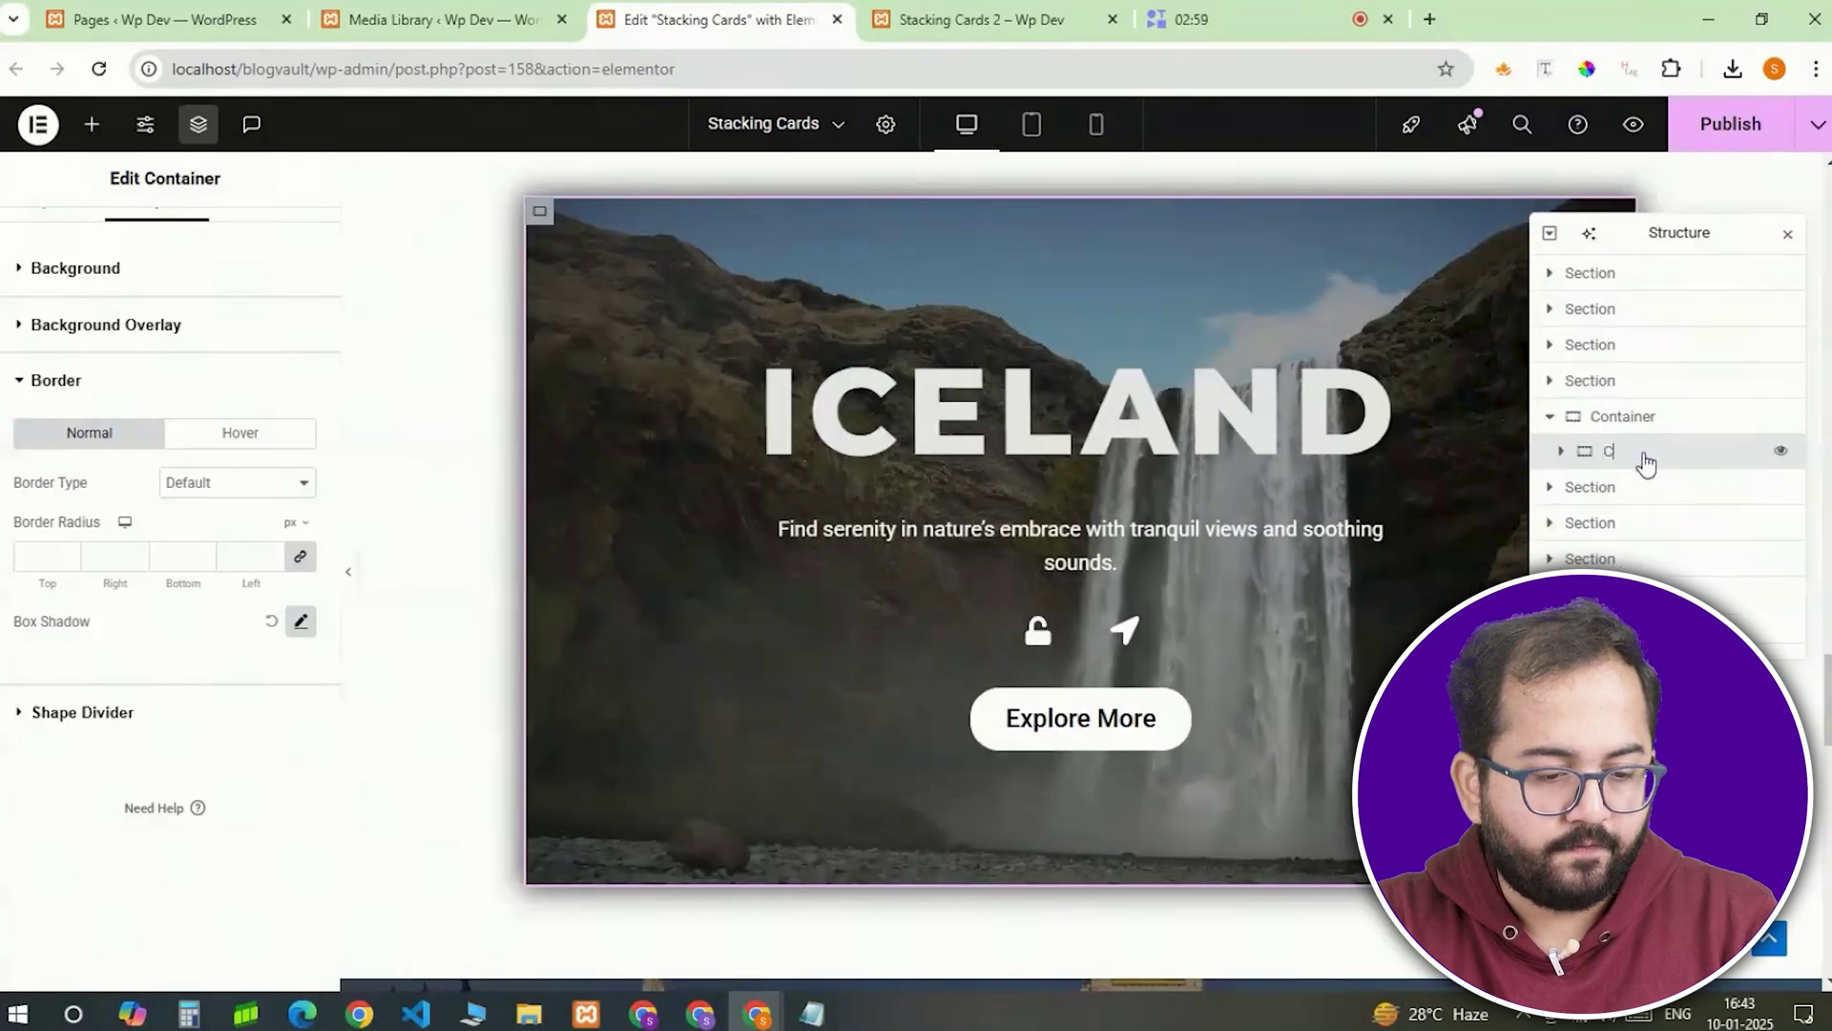
left_click(1634, 462)
Duplicate the Iceland card container three times to get Card1 through Card4, then select Card2.
right_click(1634, 462)
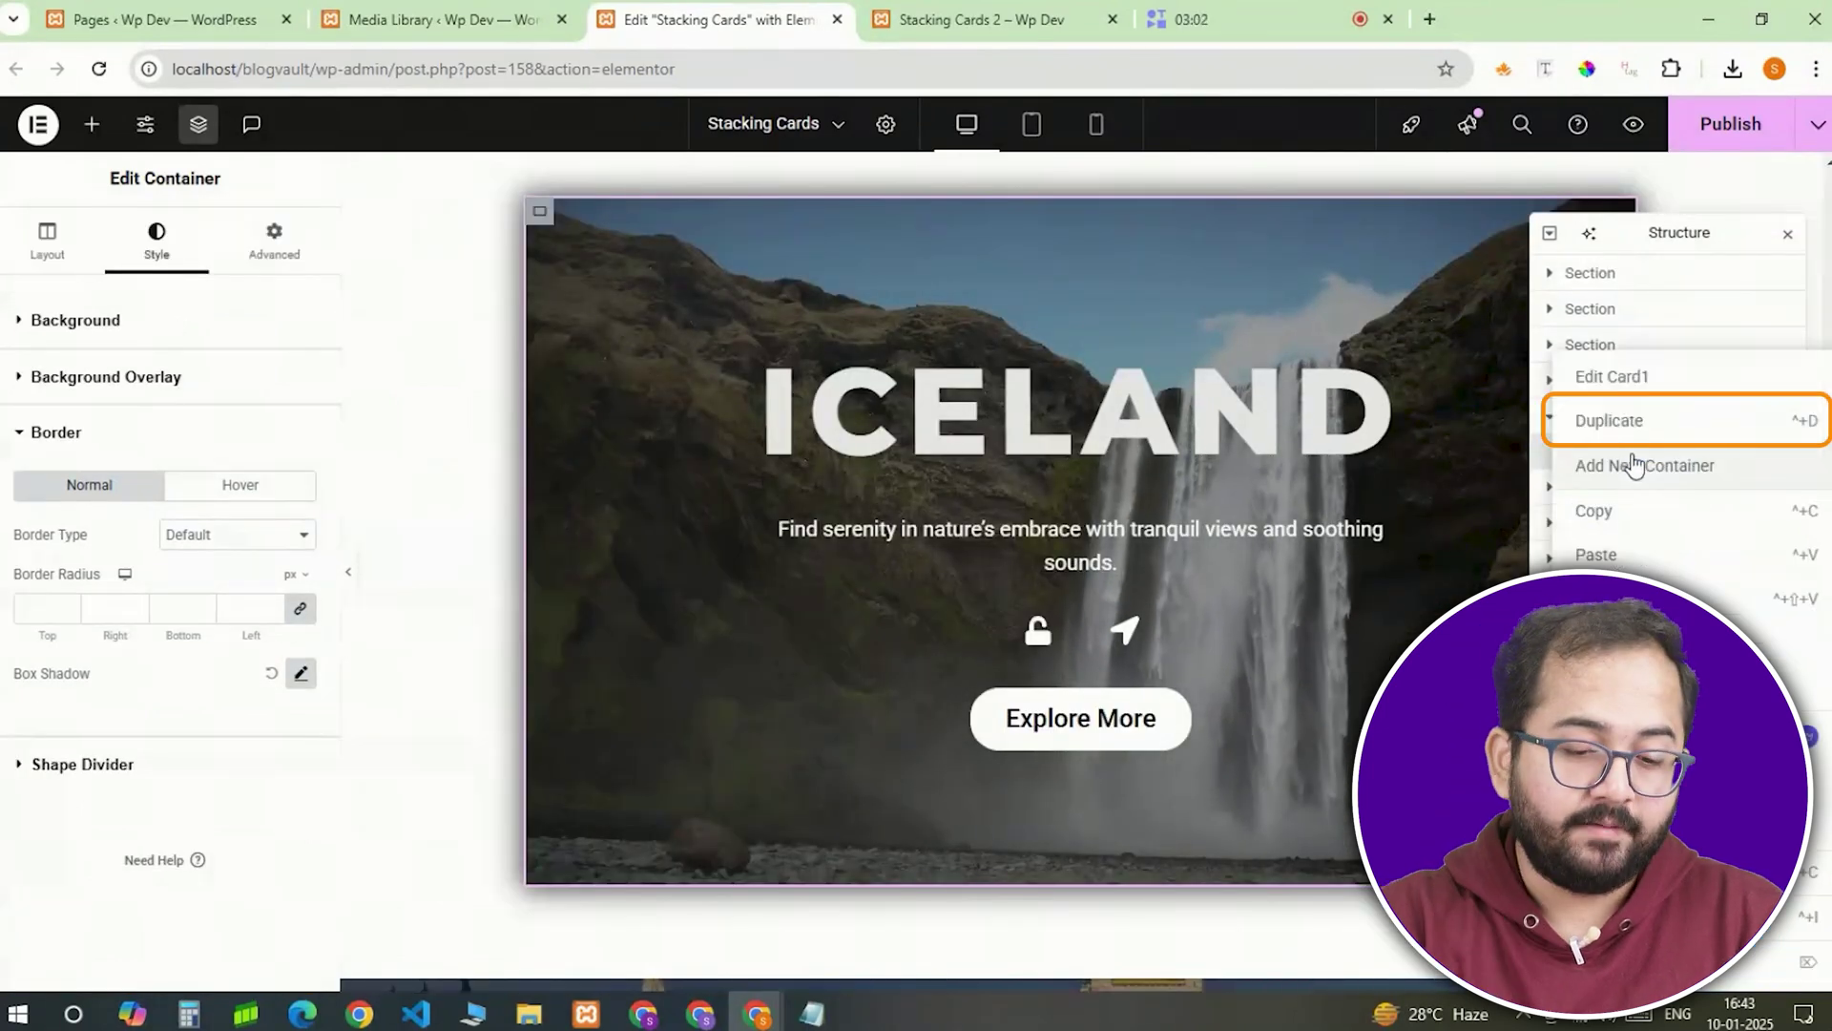
left_click(1636, 425)
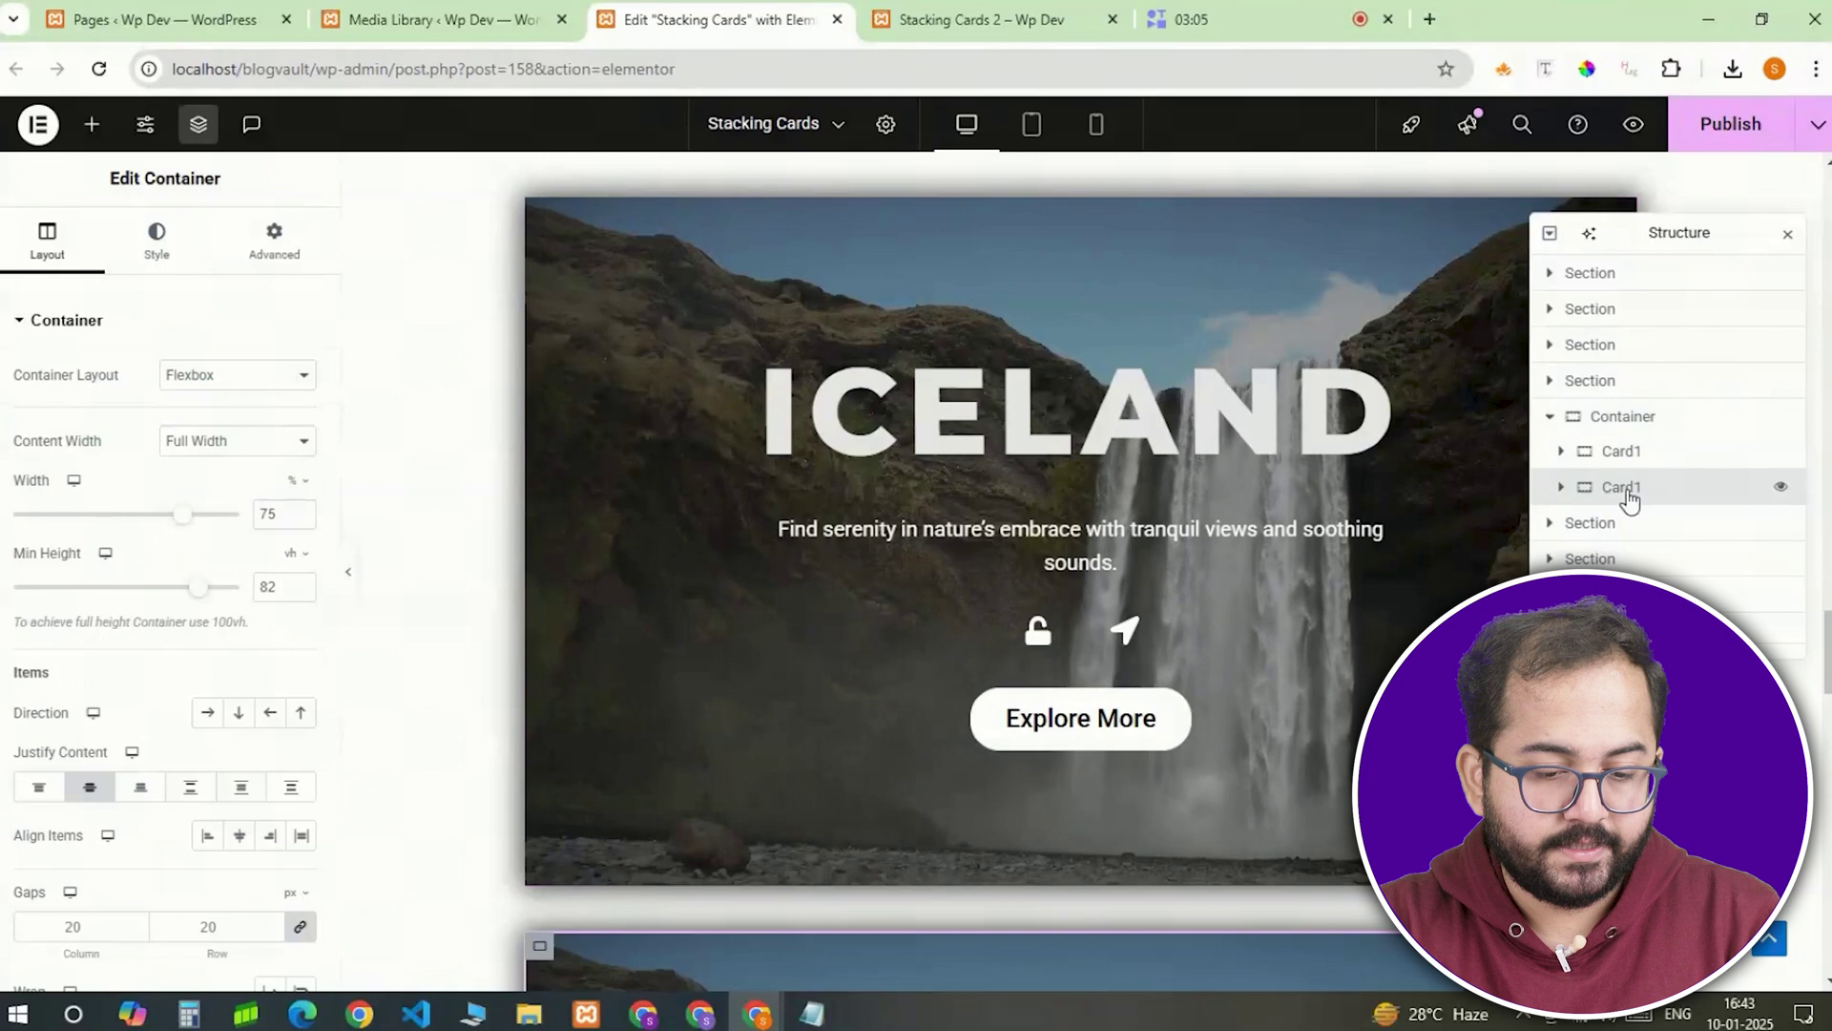
right_click(1628, 489)
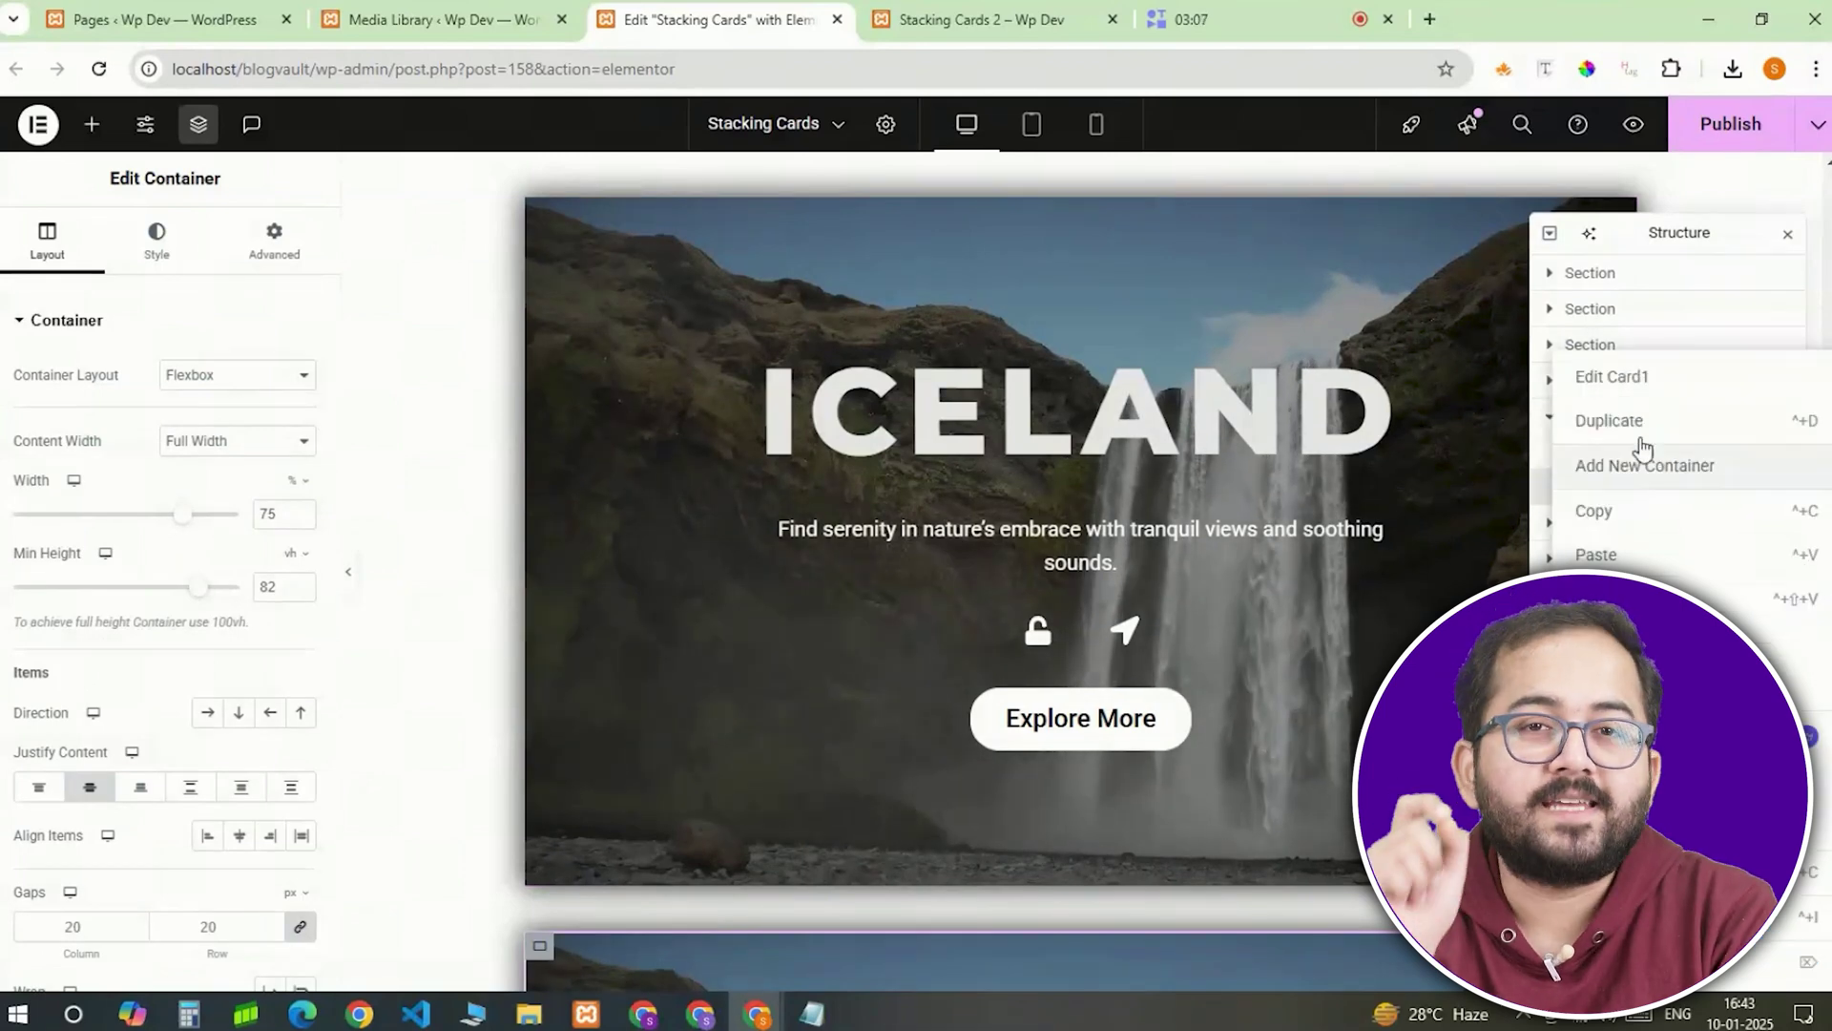
left_click(1589, 422)
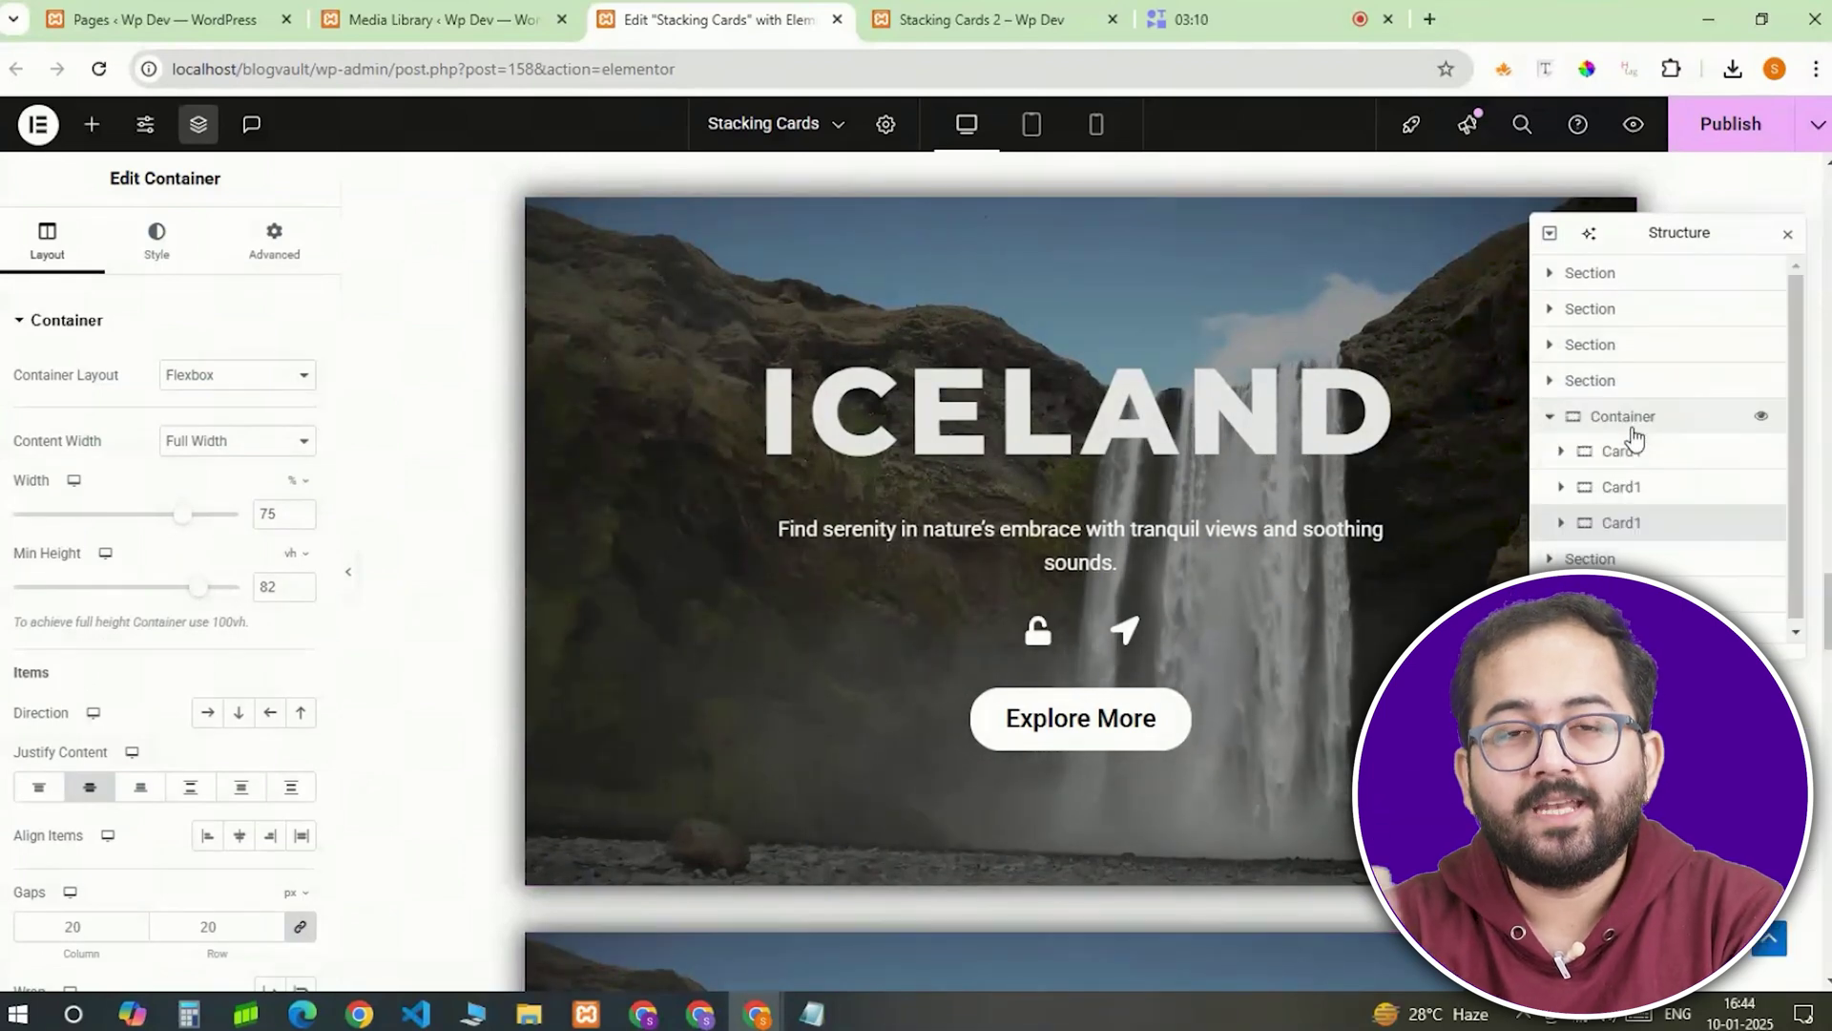
right_click(1620, 522)
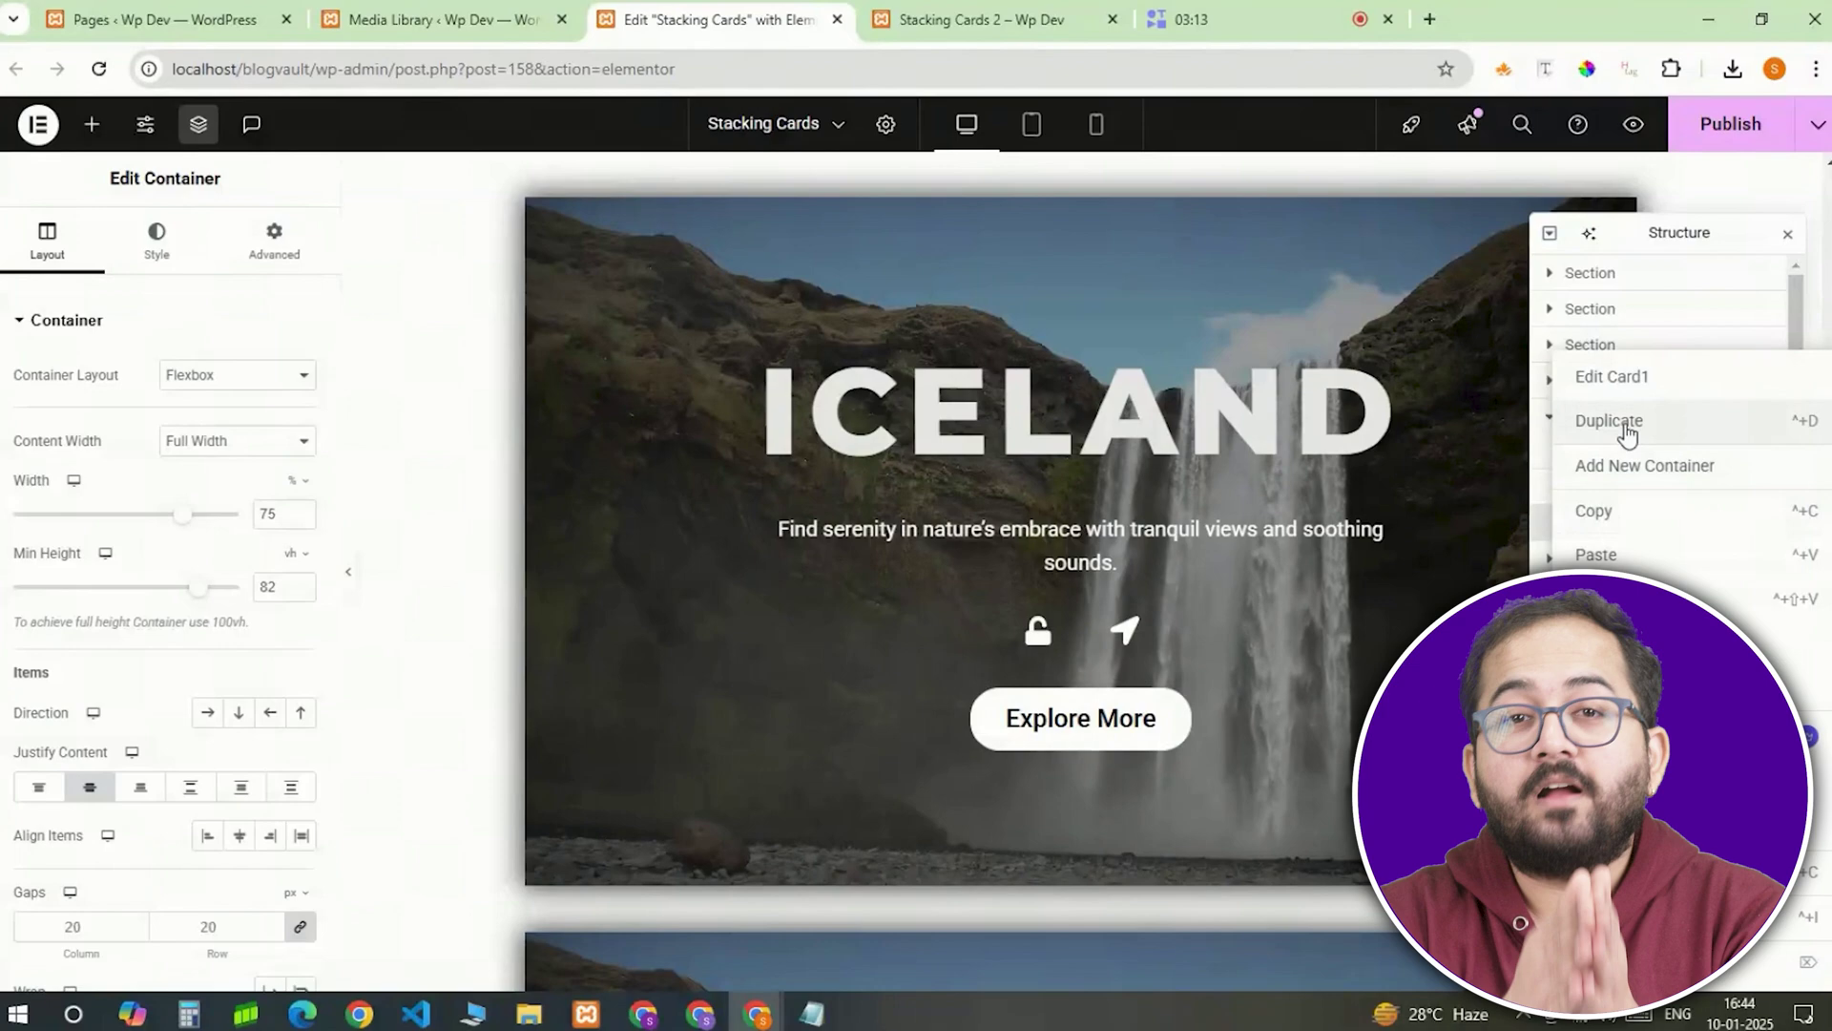
left_click(1626, 435)
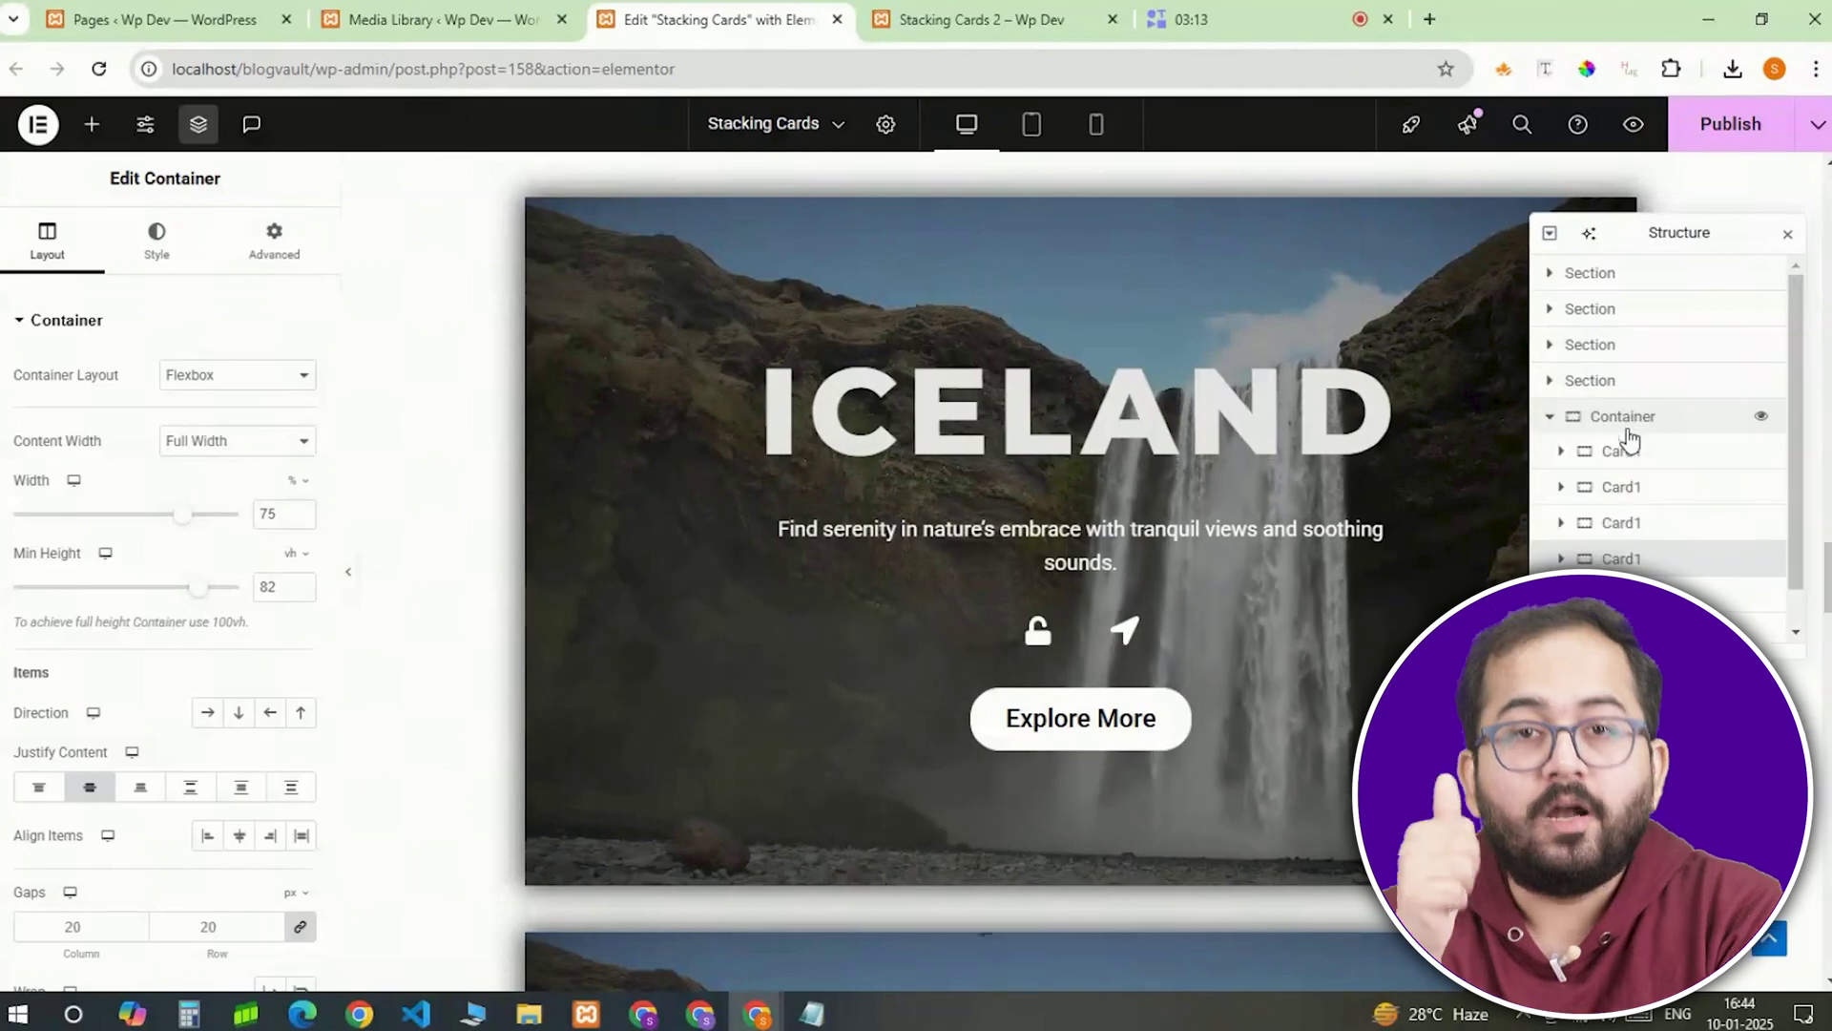
left_click(1621, 487)
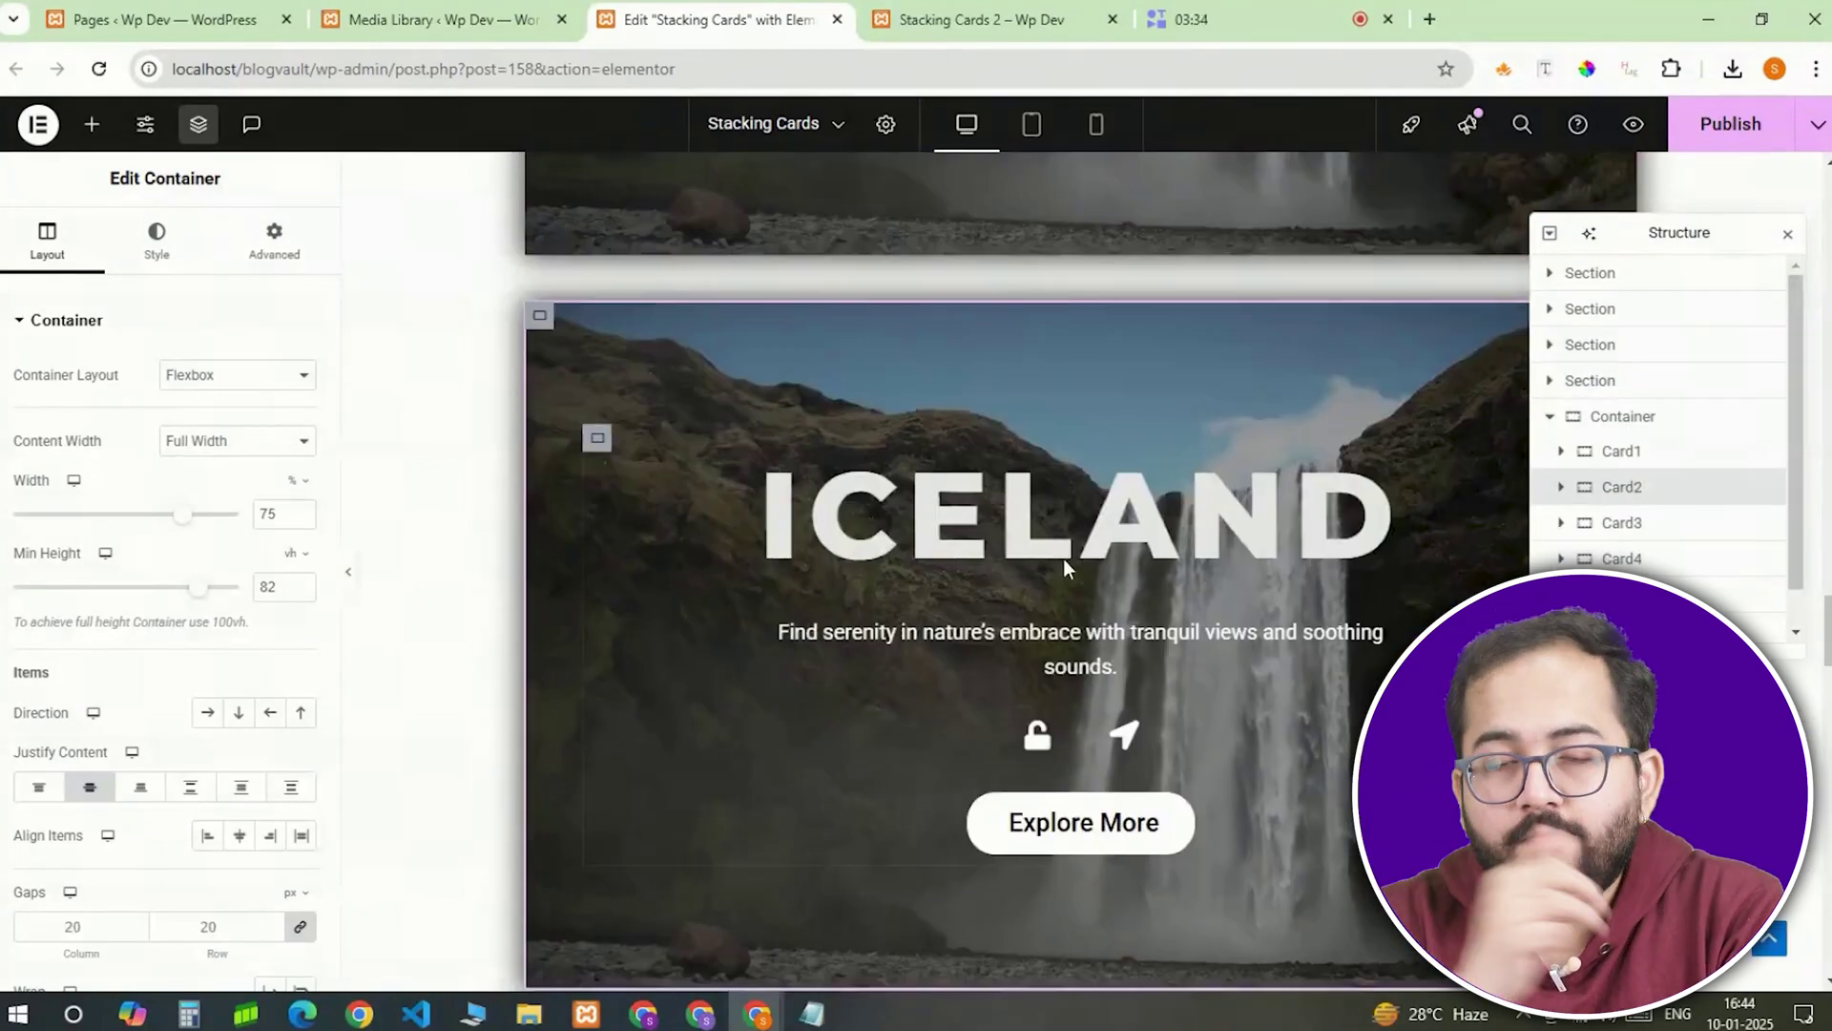
Change Card2's CSS class on the Advanced tab to card2.
scroll(1063, 558, "down", 5)
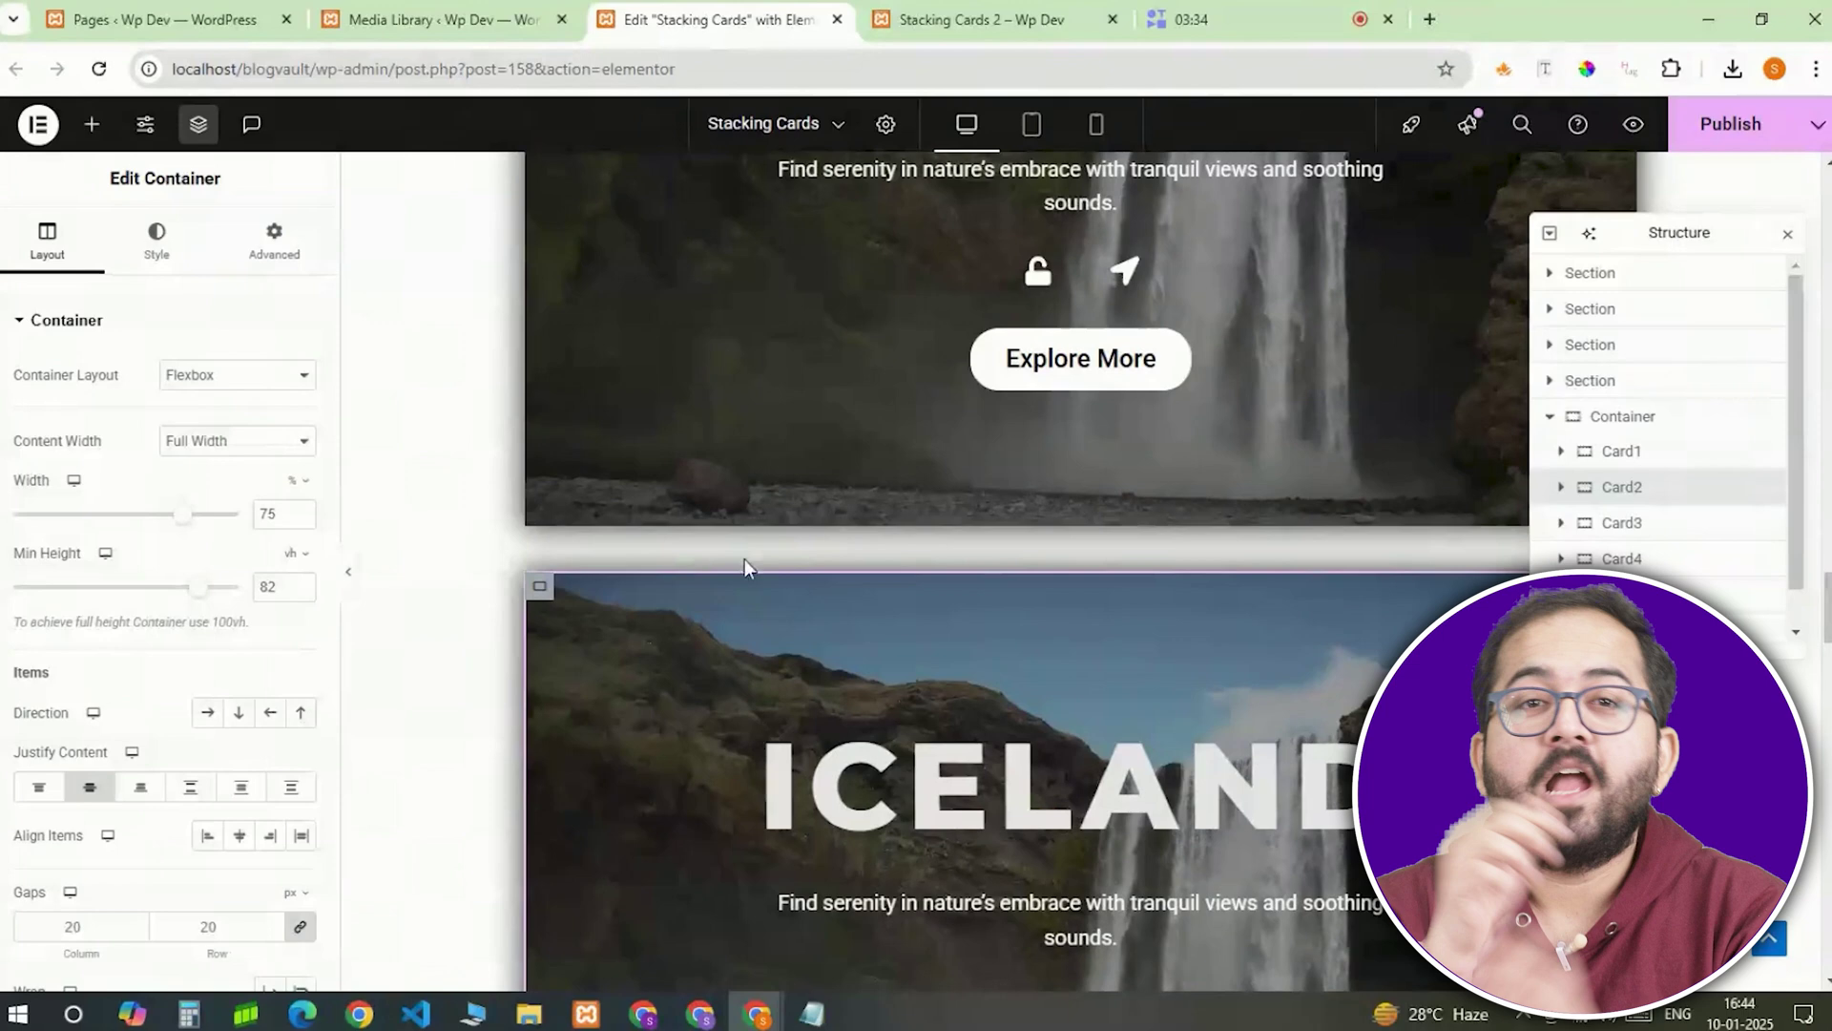
left_click(281, 284)
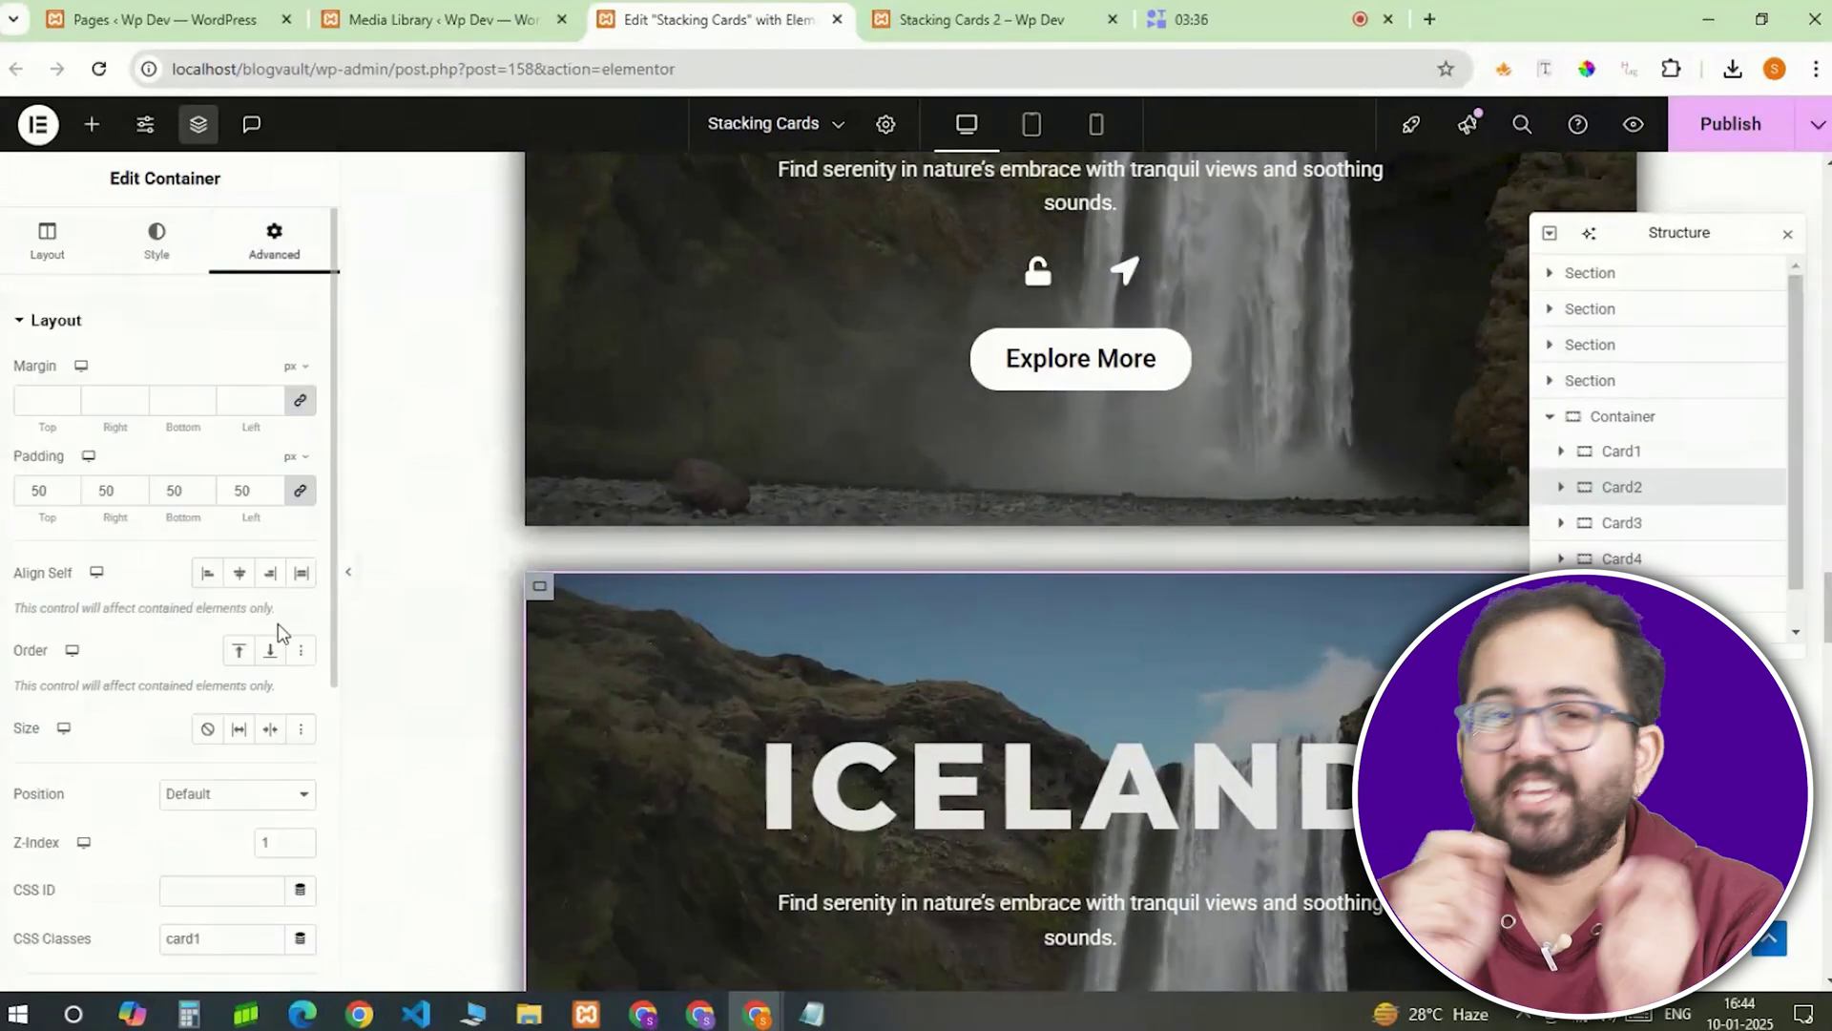
scroll(278, 622, "down", 3)
left_click(227, 708)
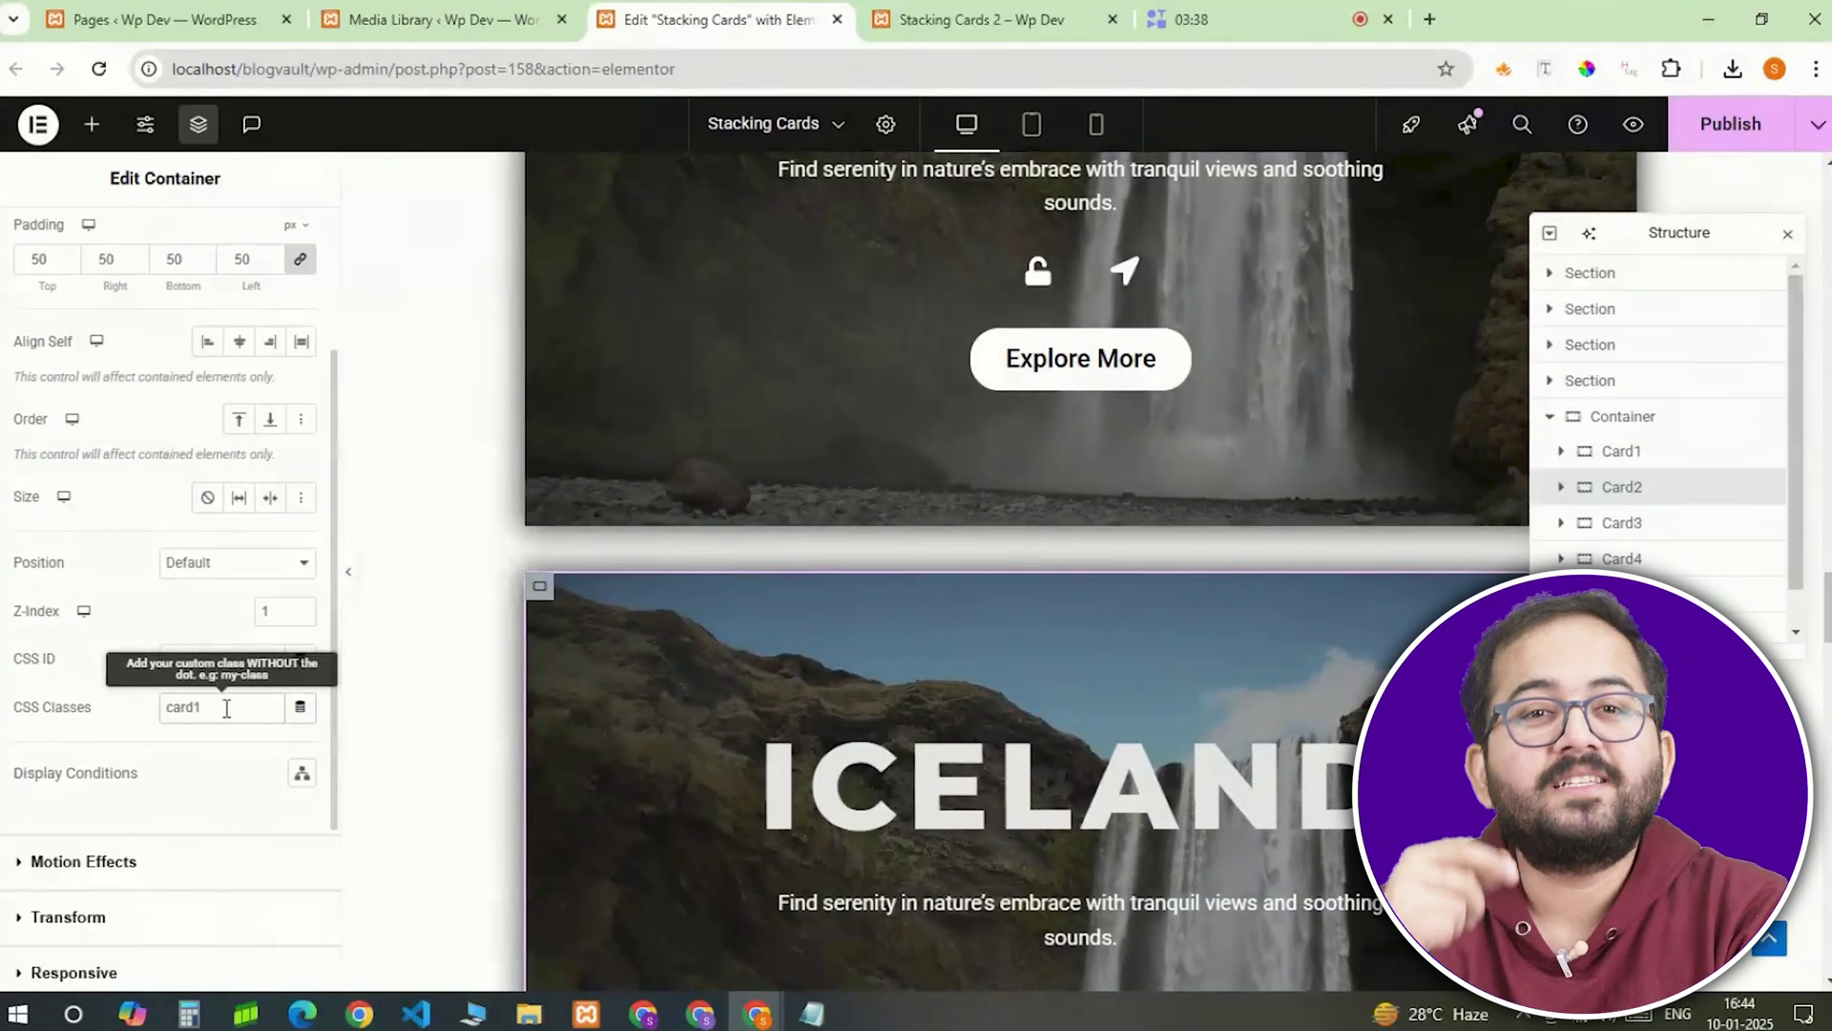
type("2")
scroll(226, 708, "down", 1)
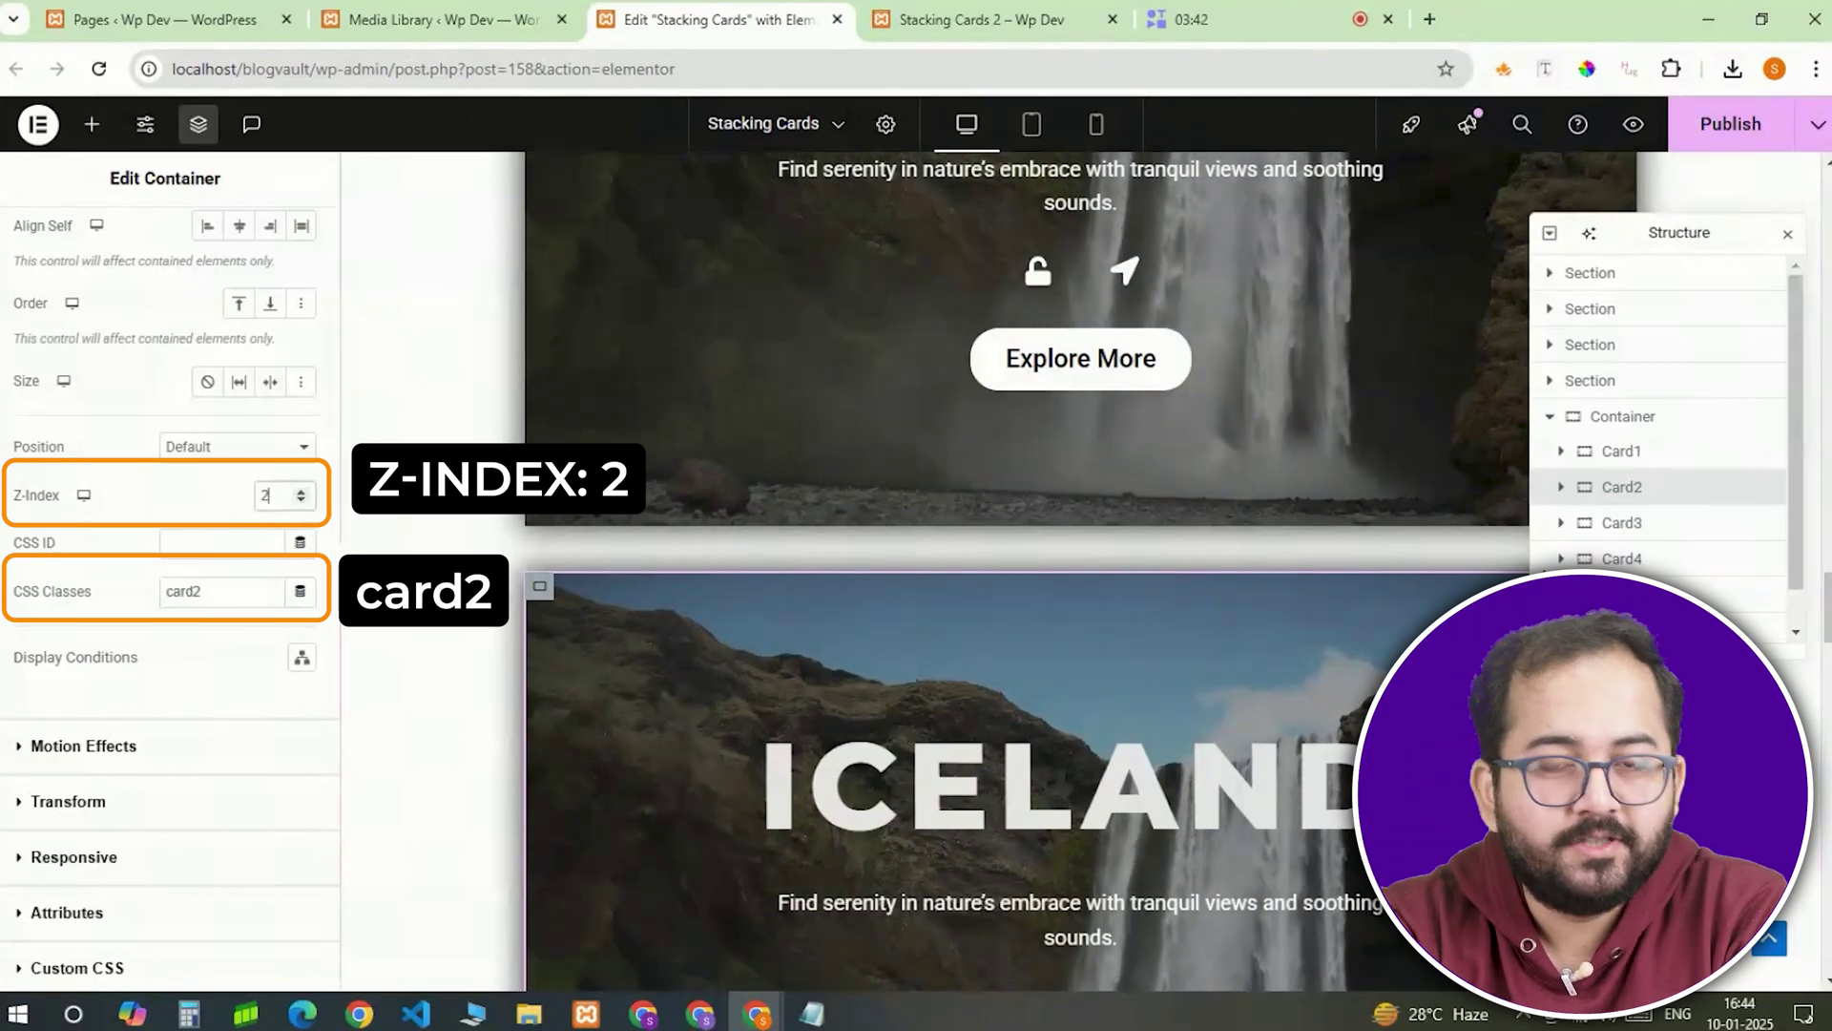
Give Card3 Z-index 3 and set Card4's CSS class to card4.
left_click(1659, 530)
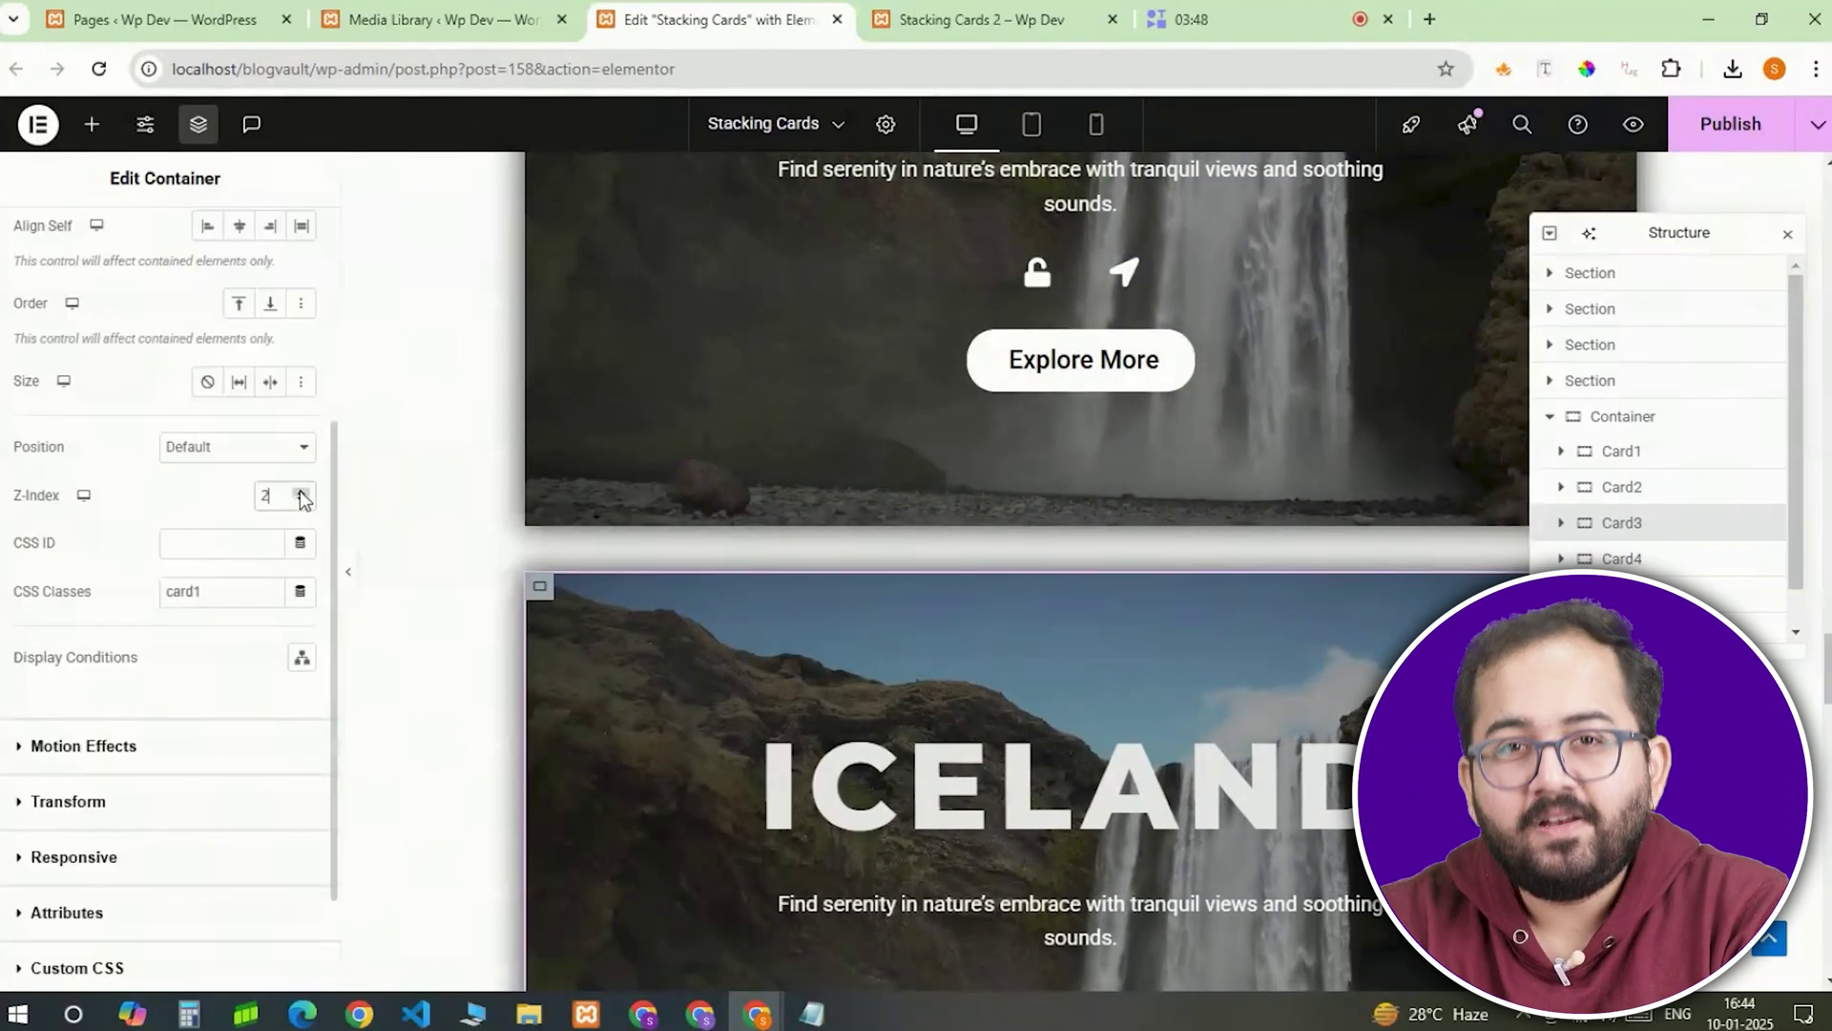
left_click(300, 494)
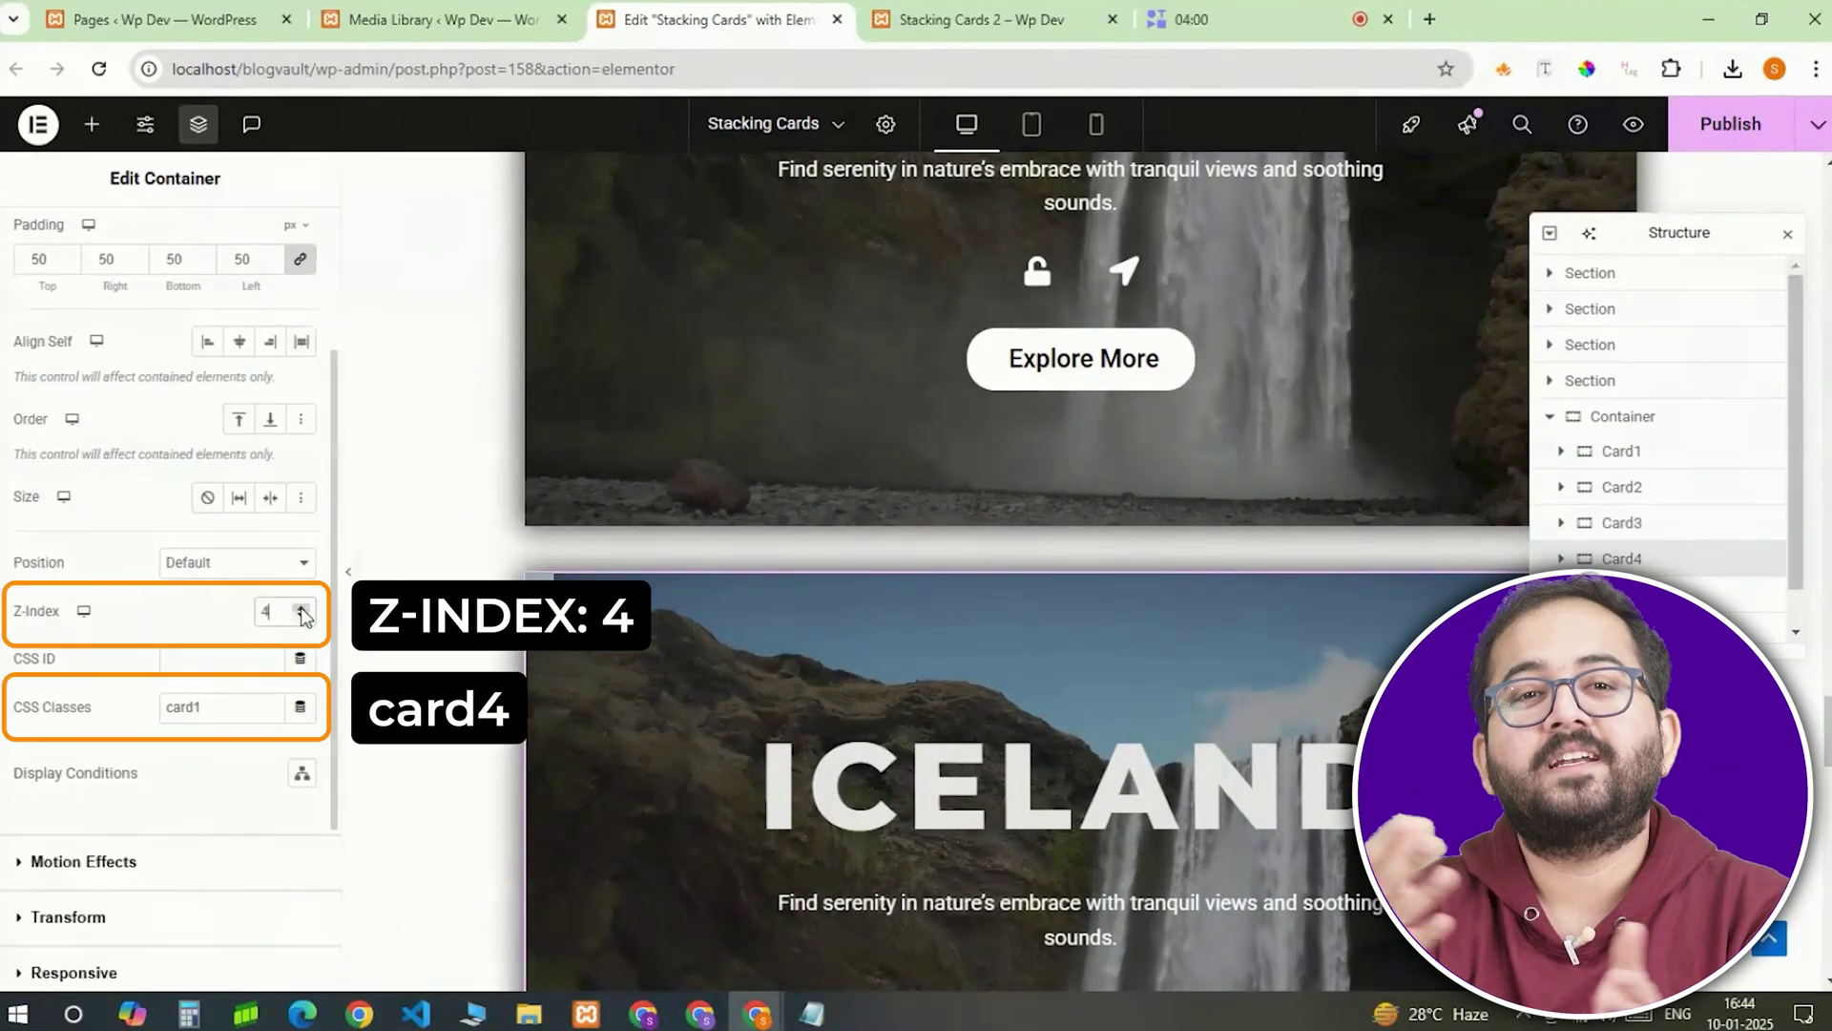
left_click(260, 708)
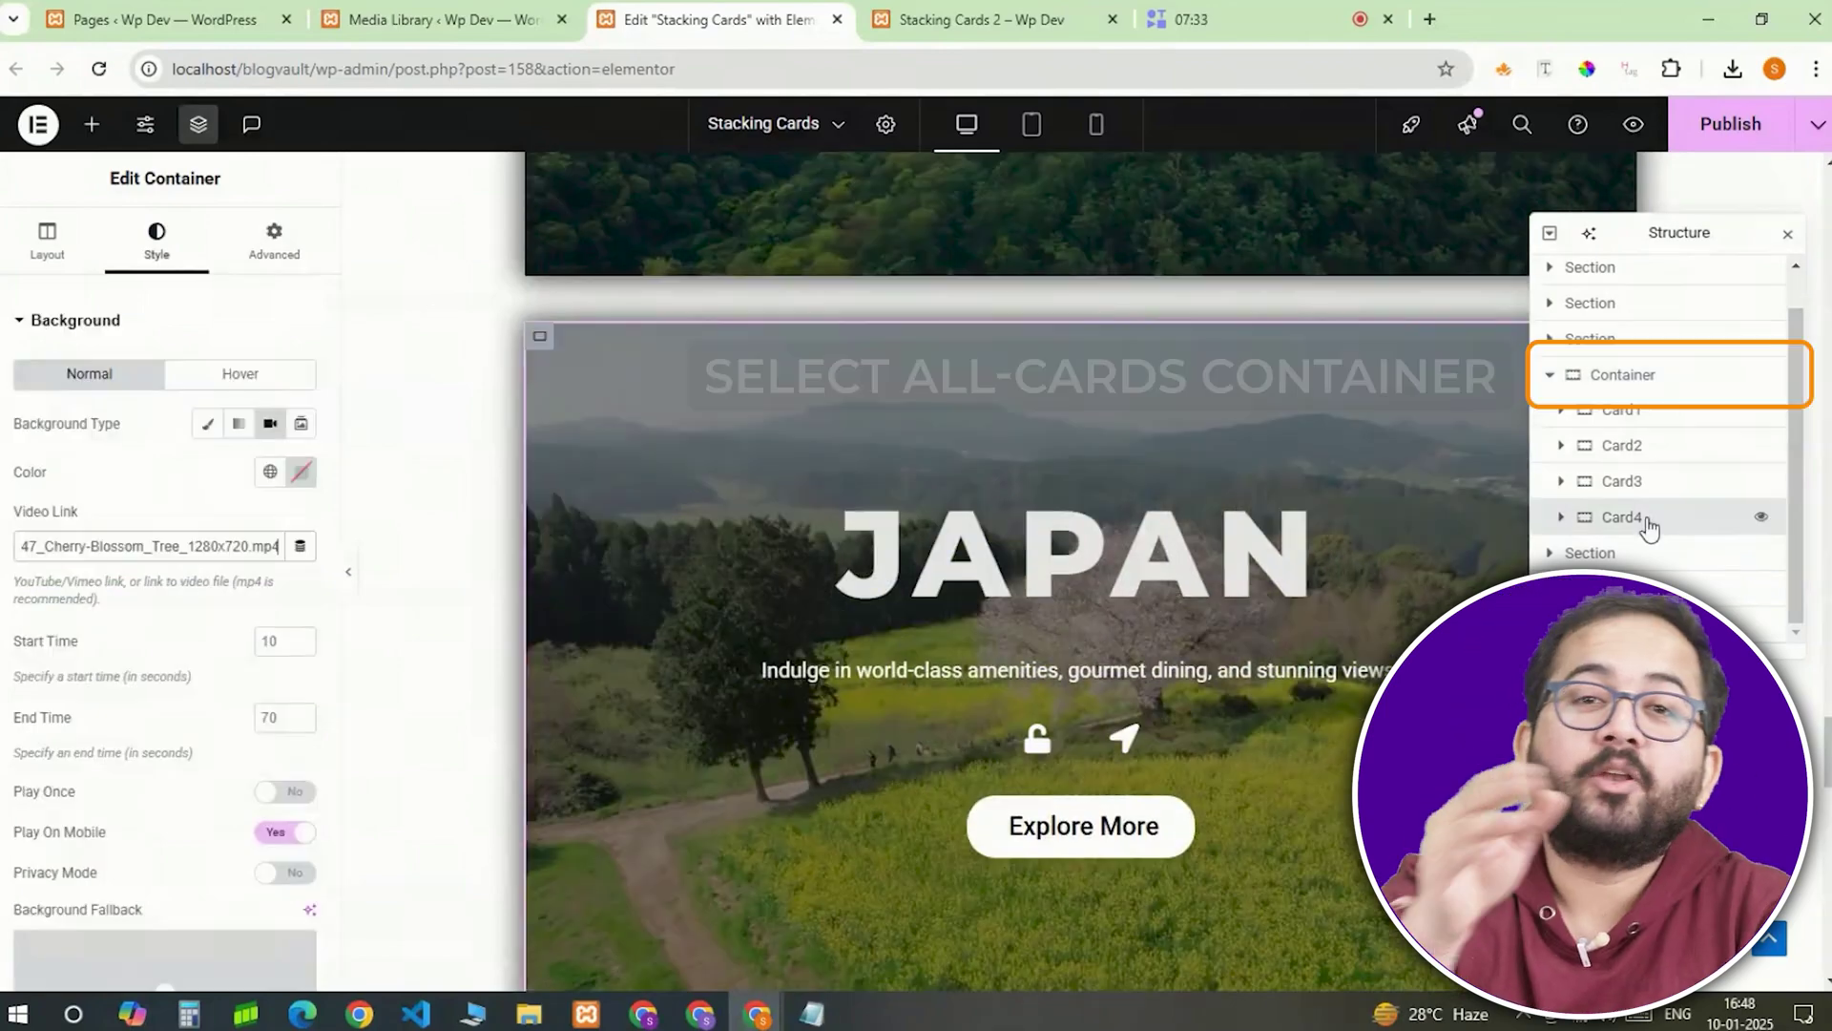
Paste the sticky stacking CSS into the all-cards container's Custom CSS.
left_click(1614, 376)
scroll(434, 294, "down", 10)
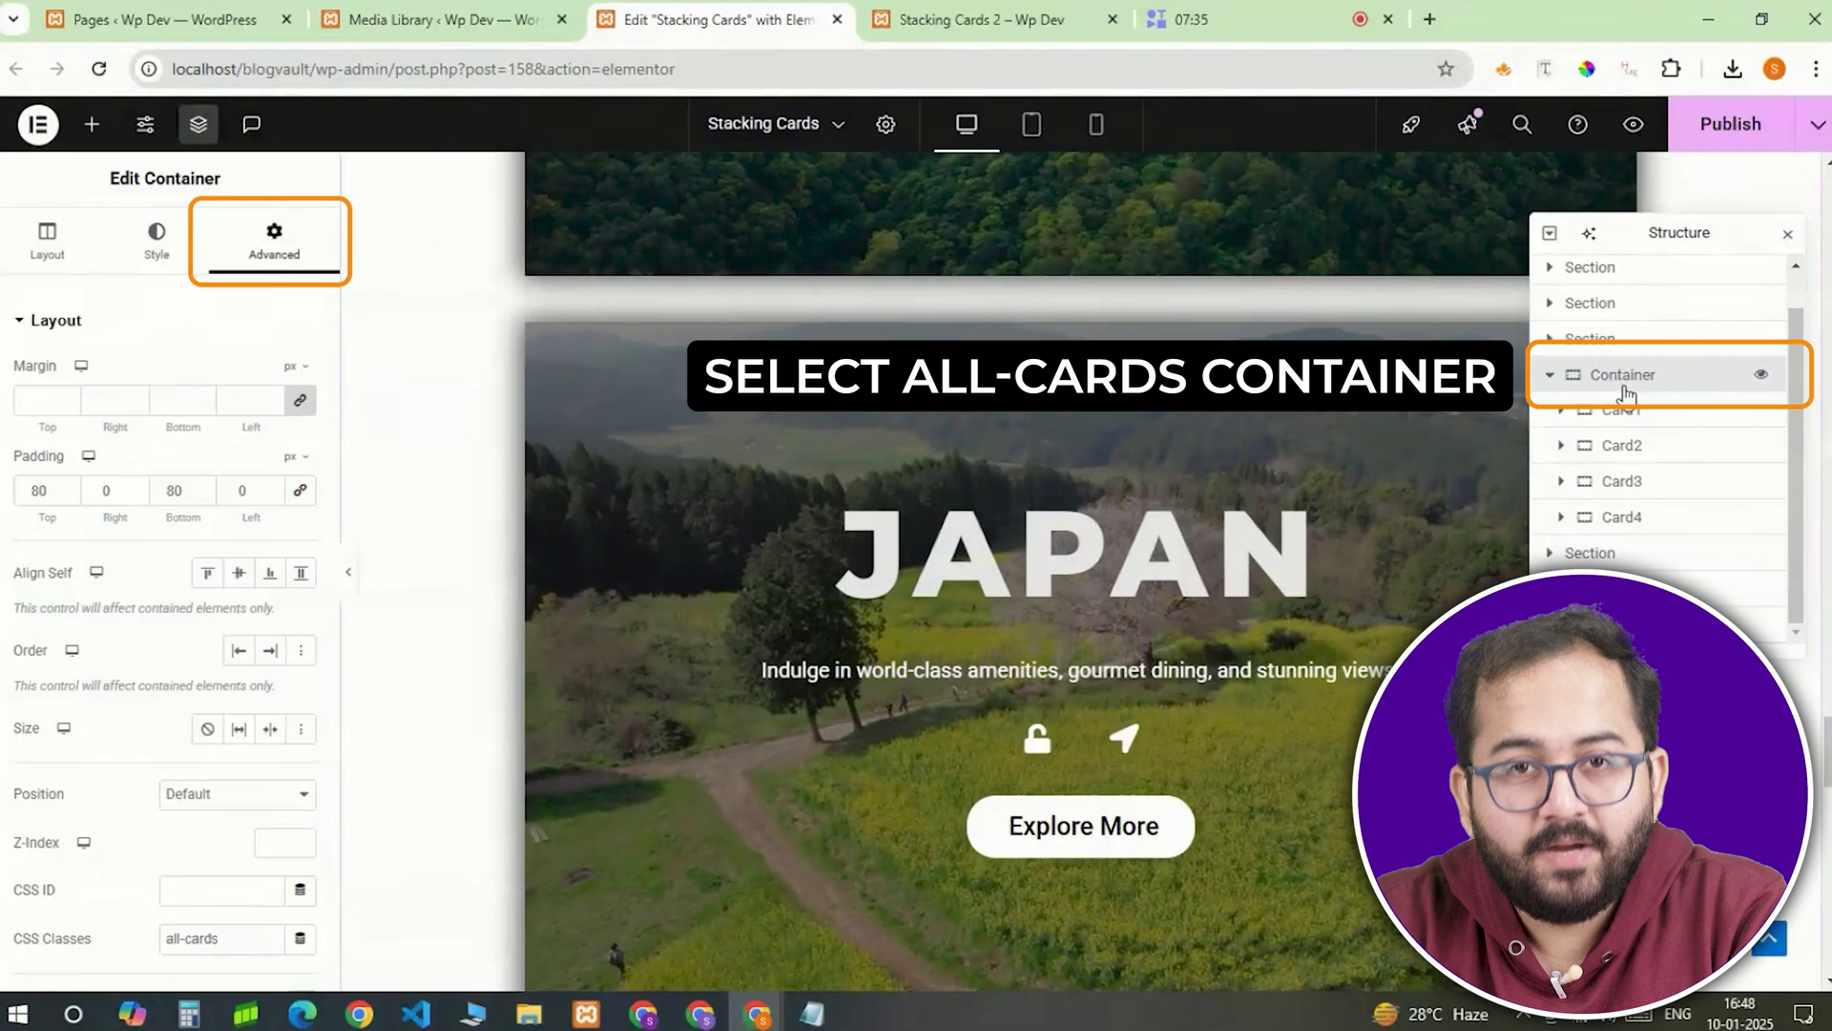
scroll(253, 670, "down", 5)
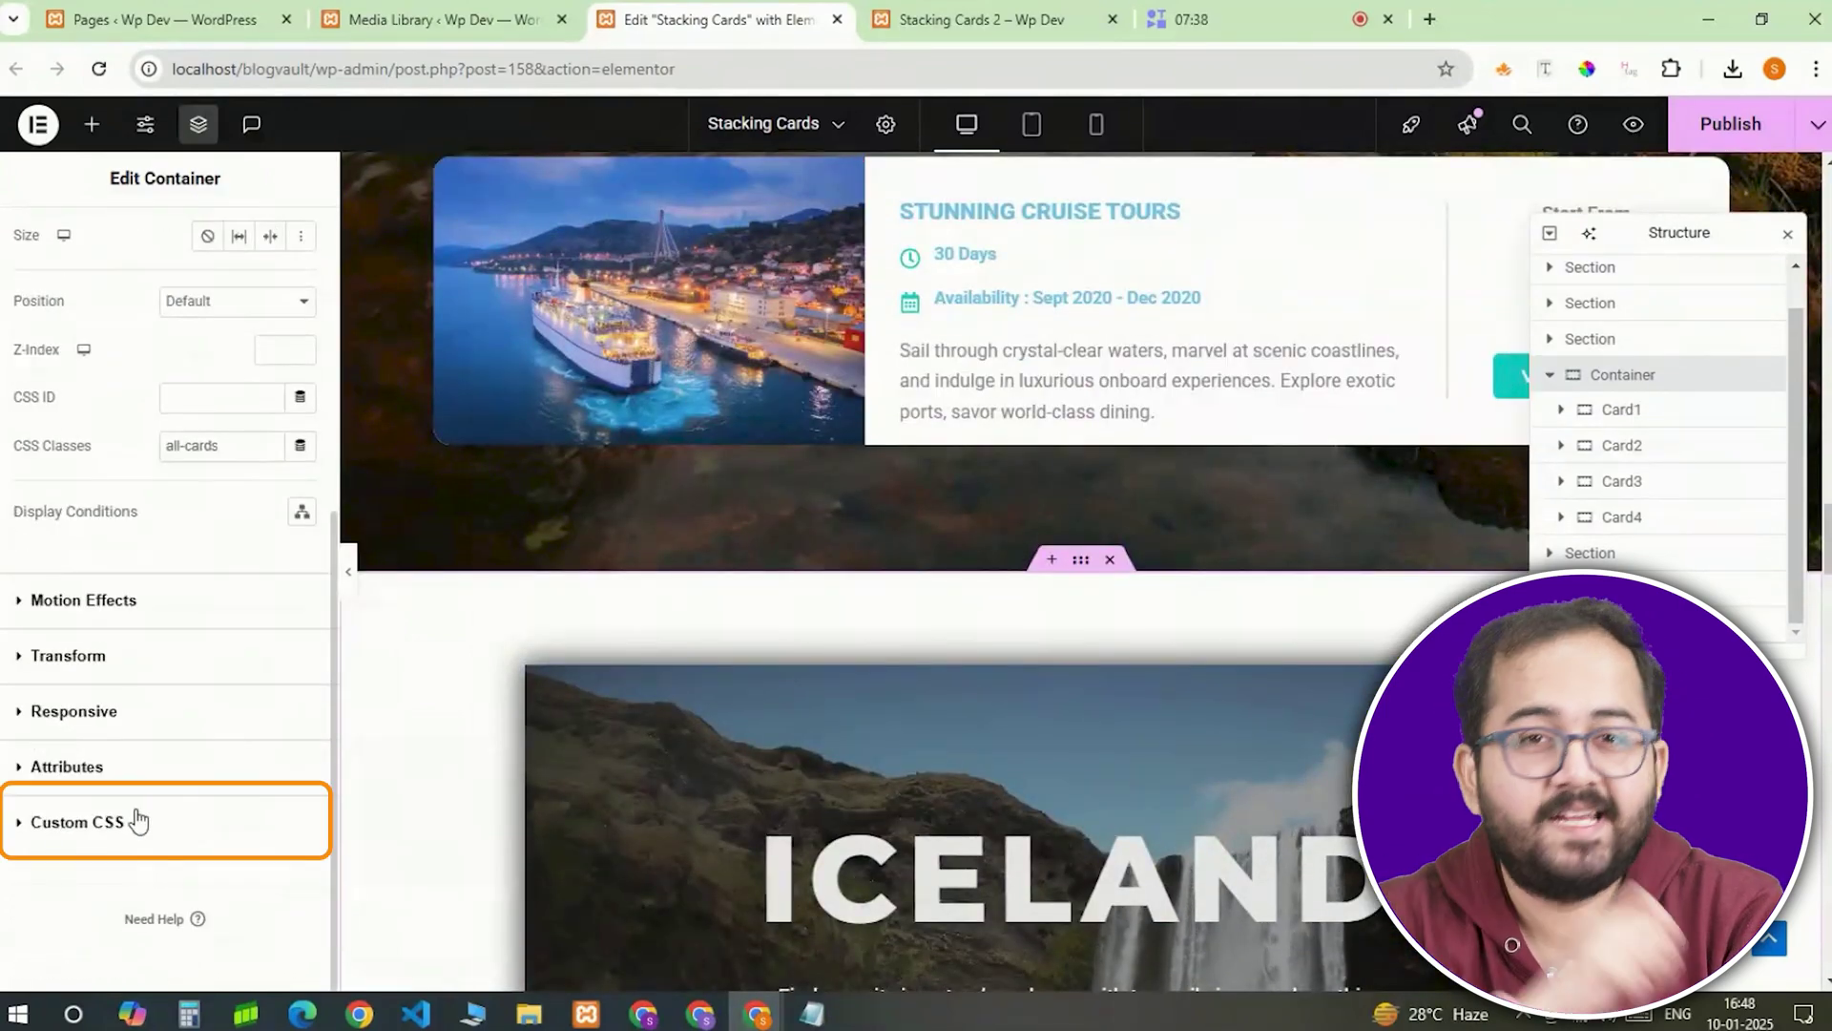
left_click(139, 821)
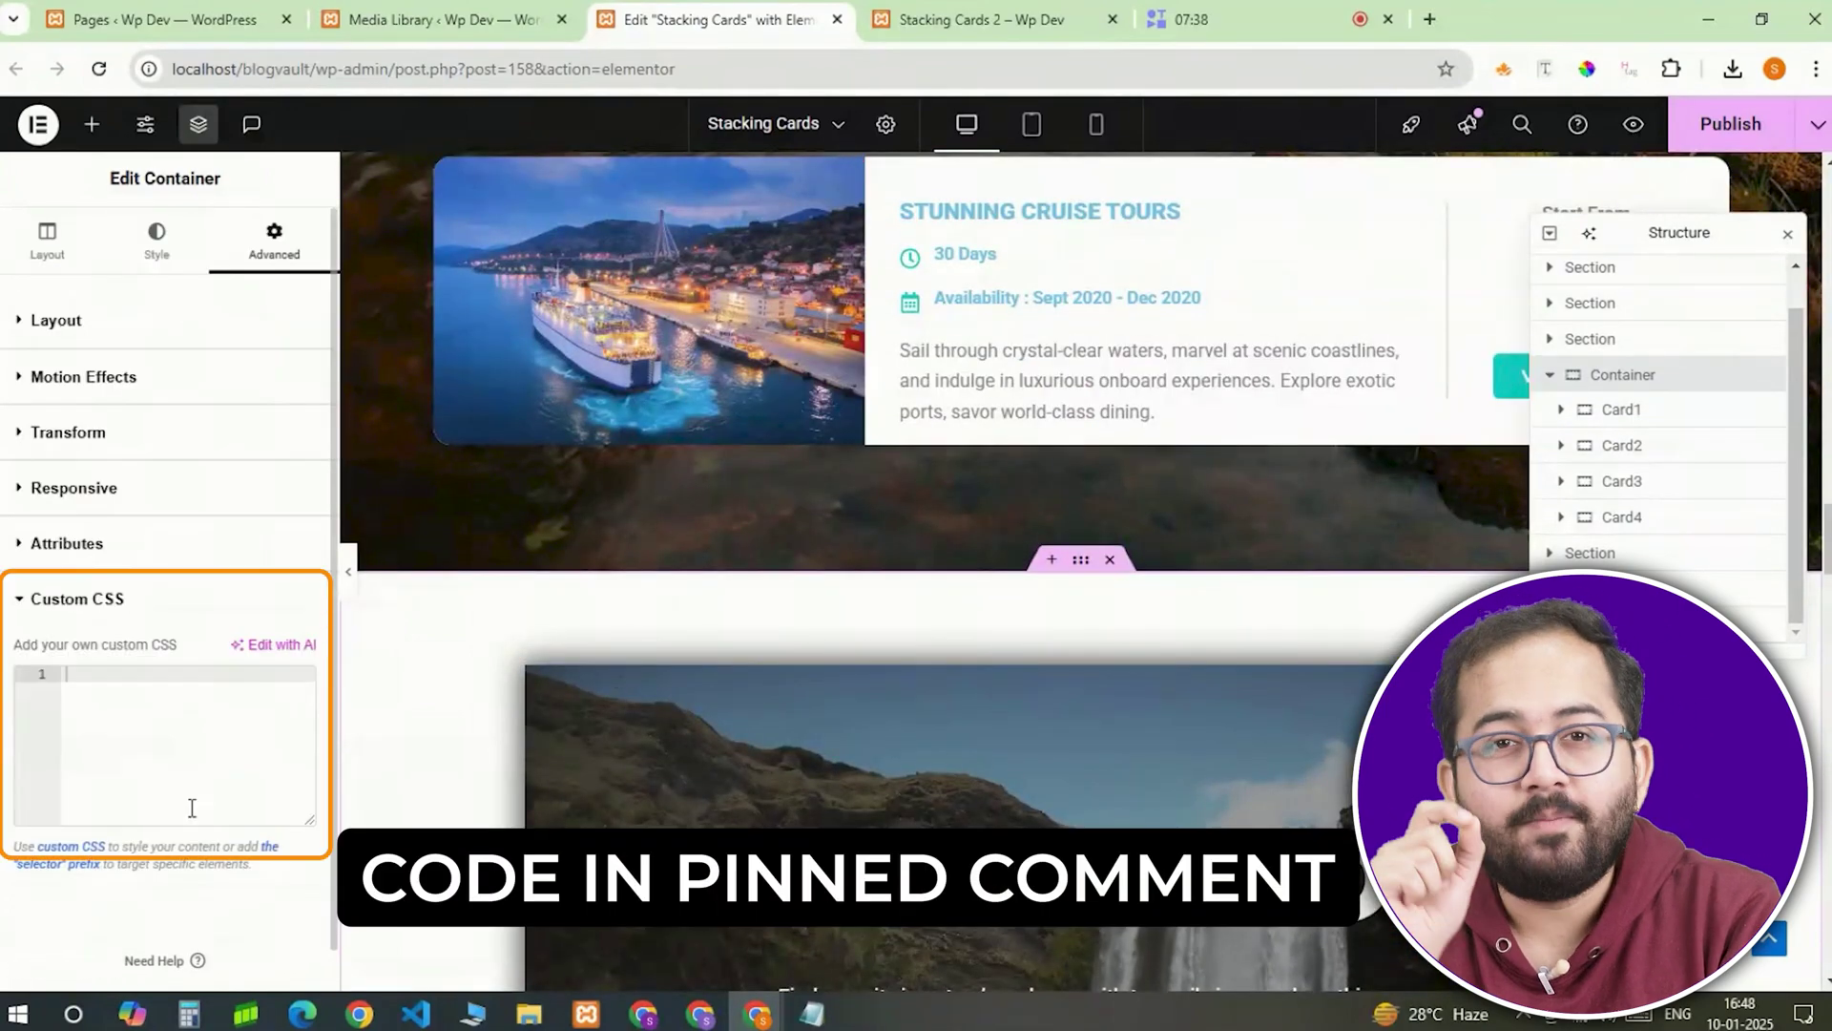
key("ctrl+v")
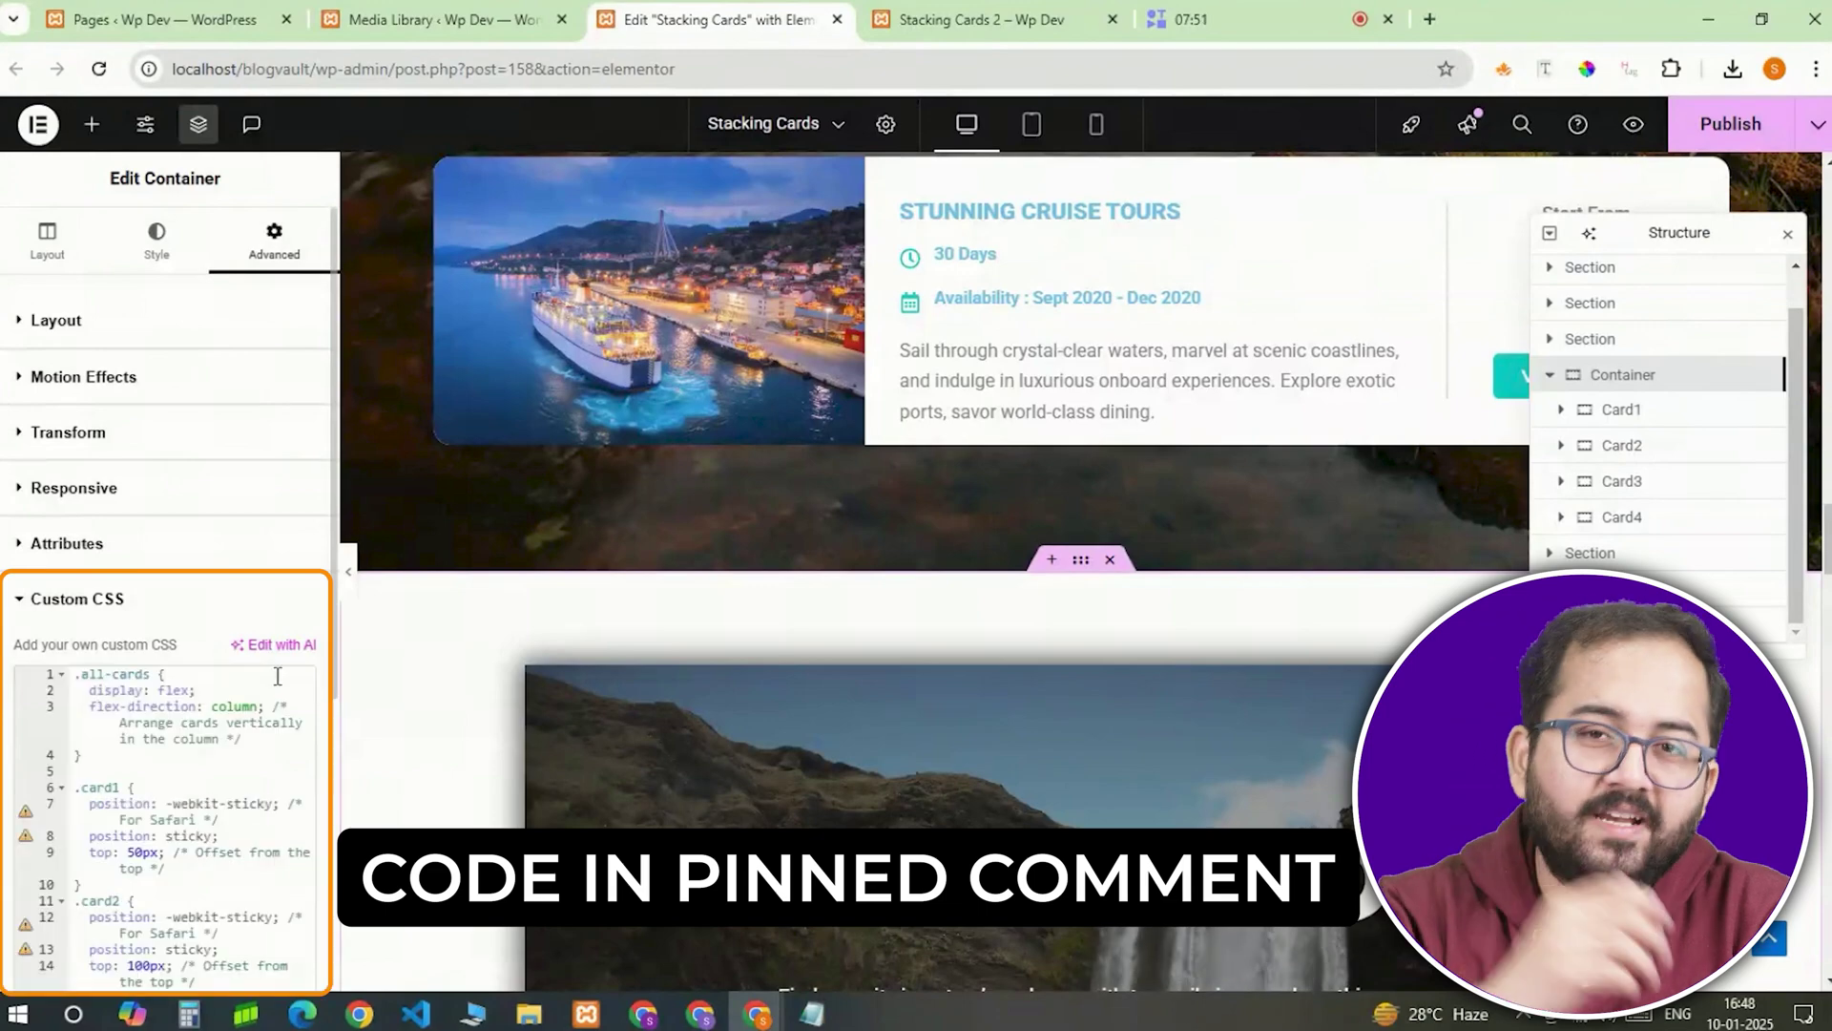
scroll(729, 649, "down", 5)
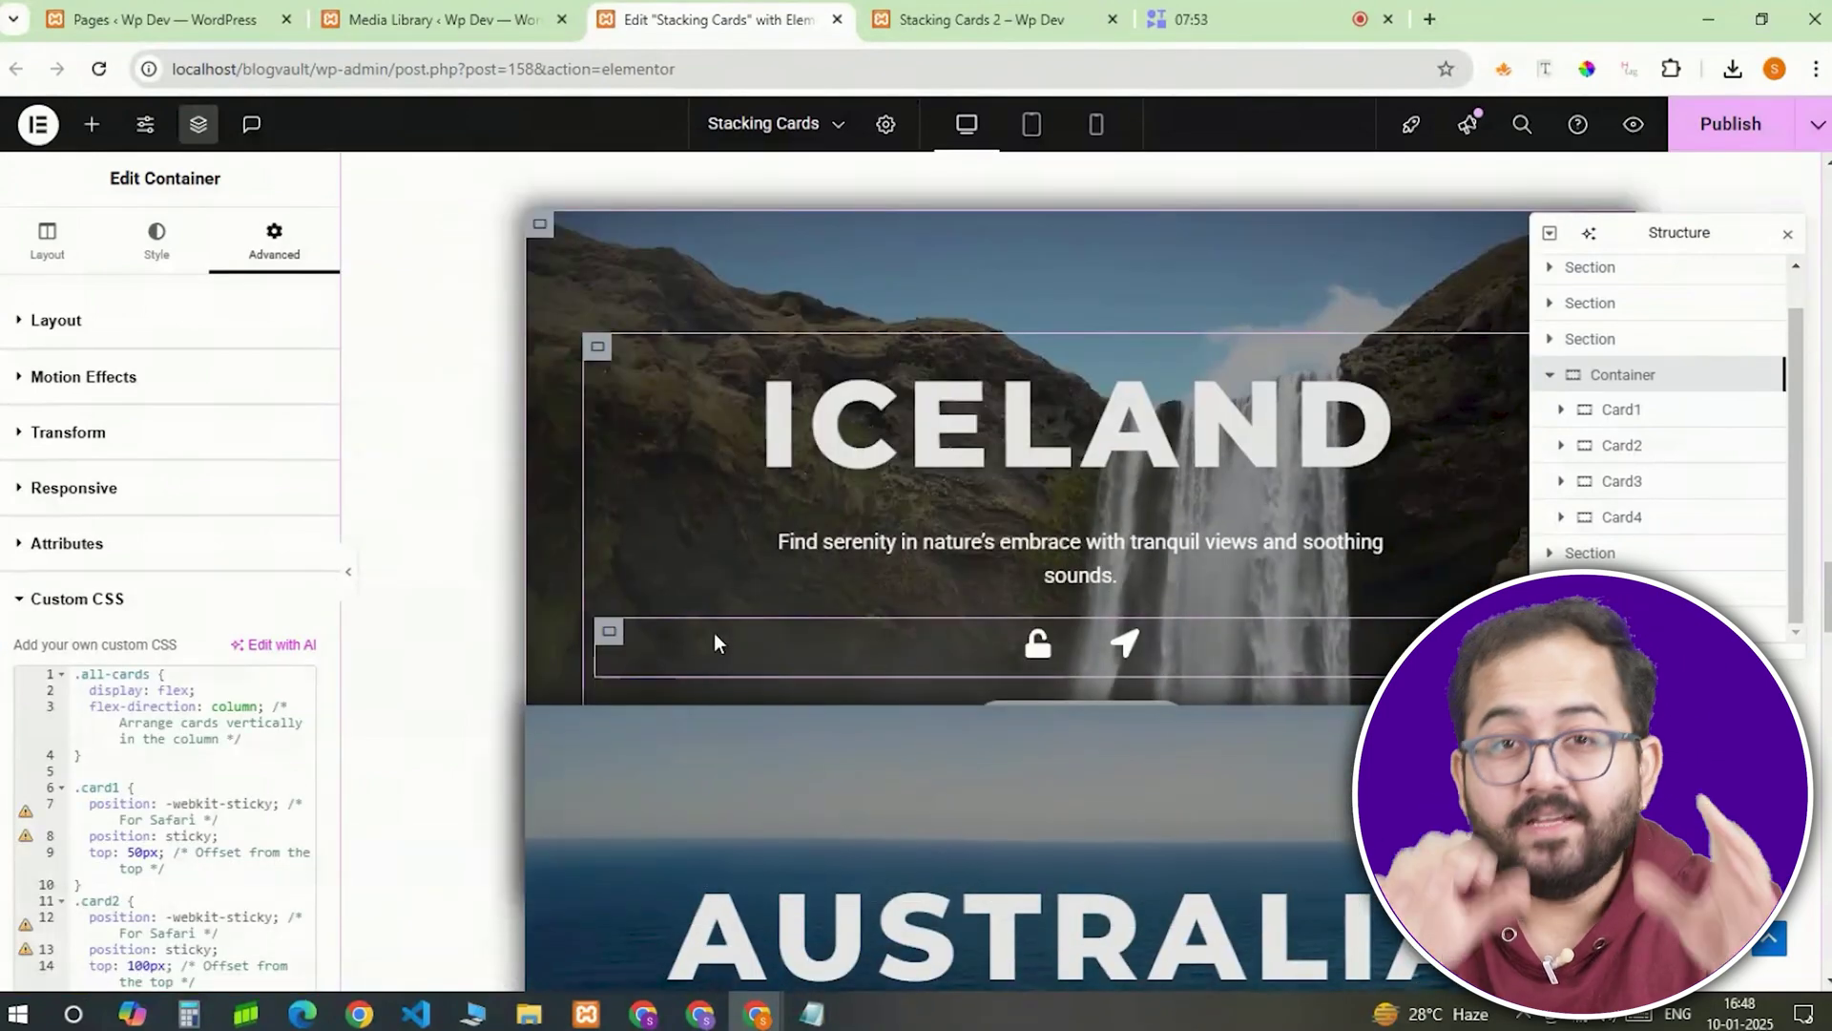
scroll(670, 633, "up", 3)
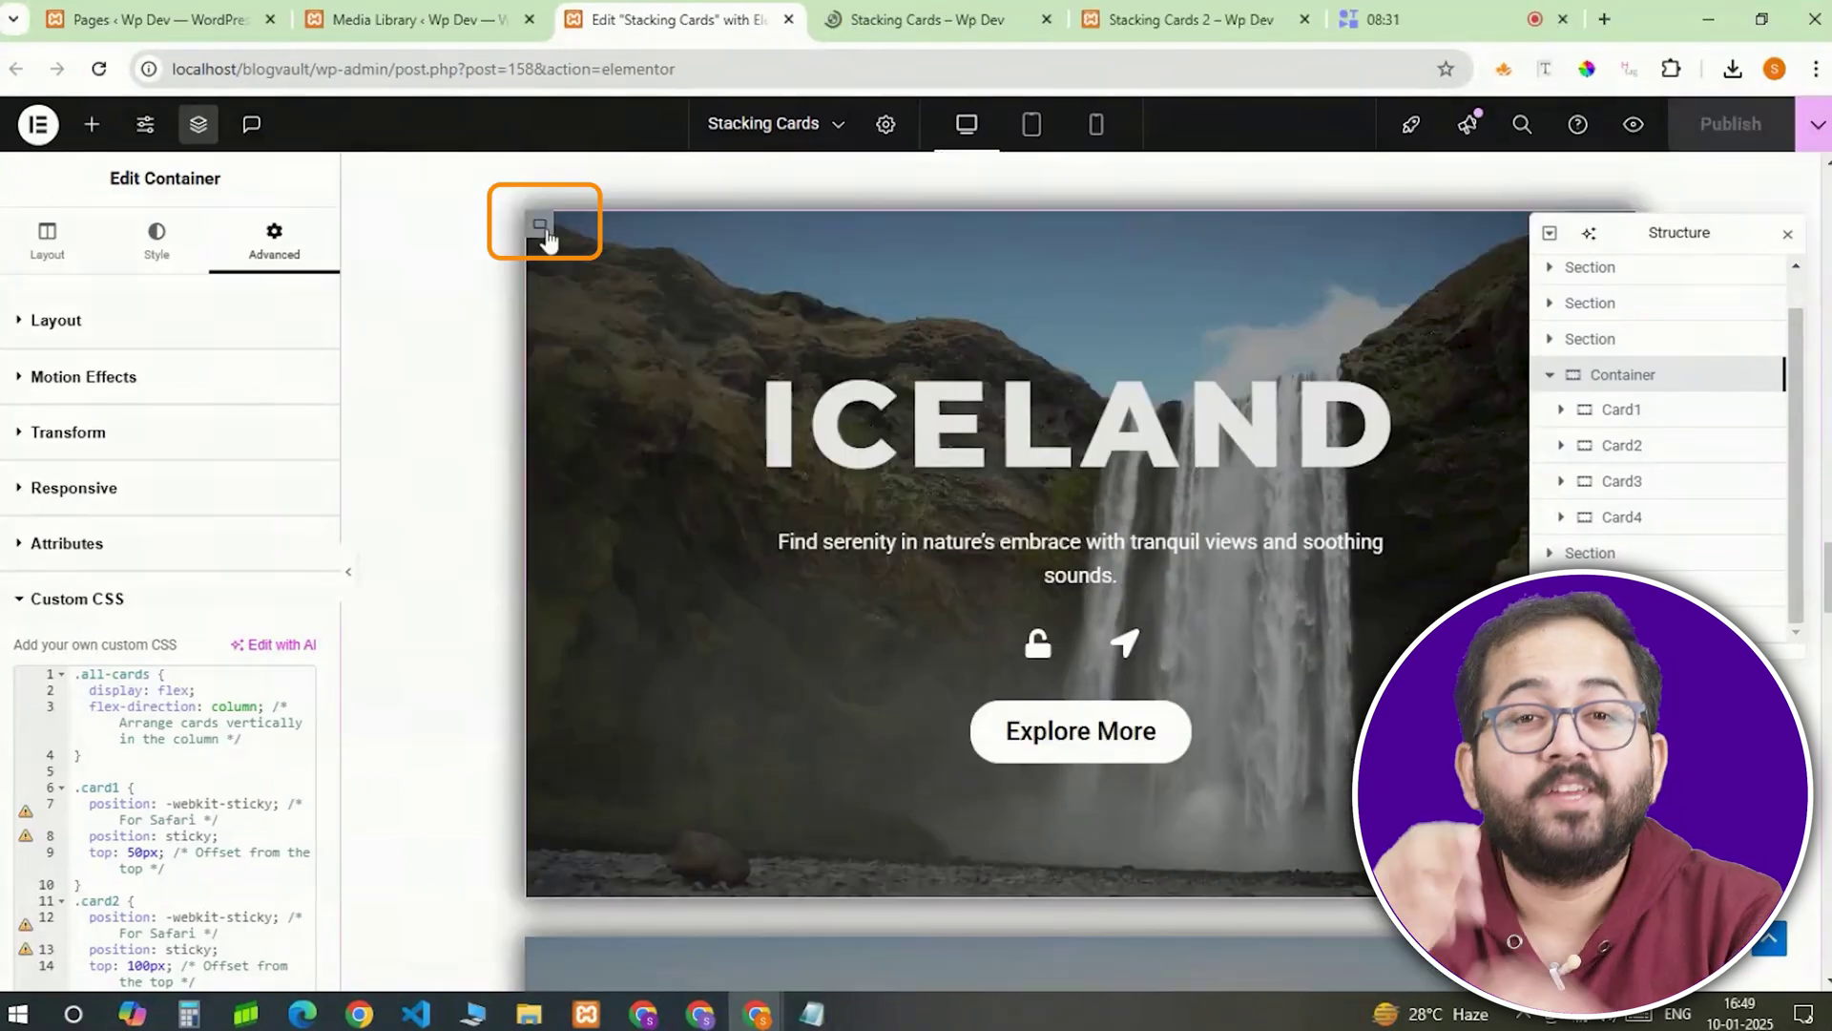
Select the Iceland card and expand its Border settings for radius and shadow.
left_click(541, 229)
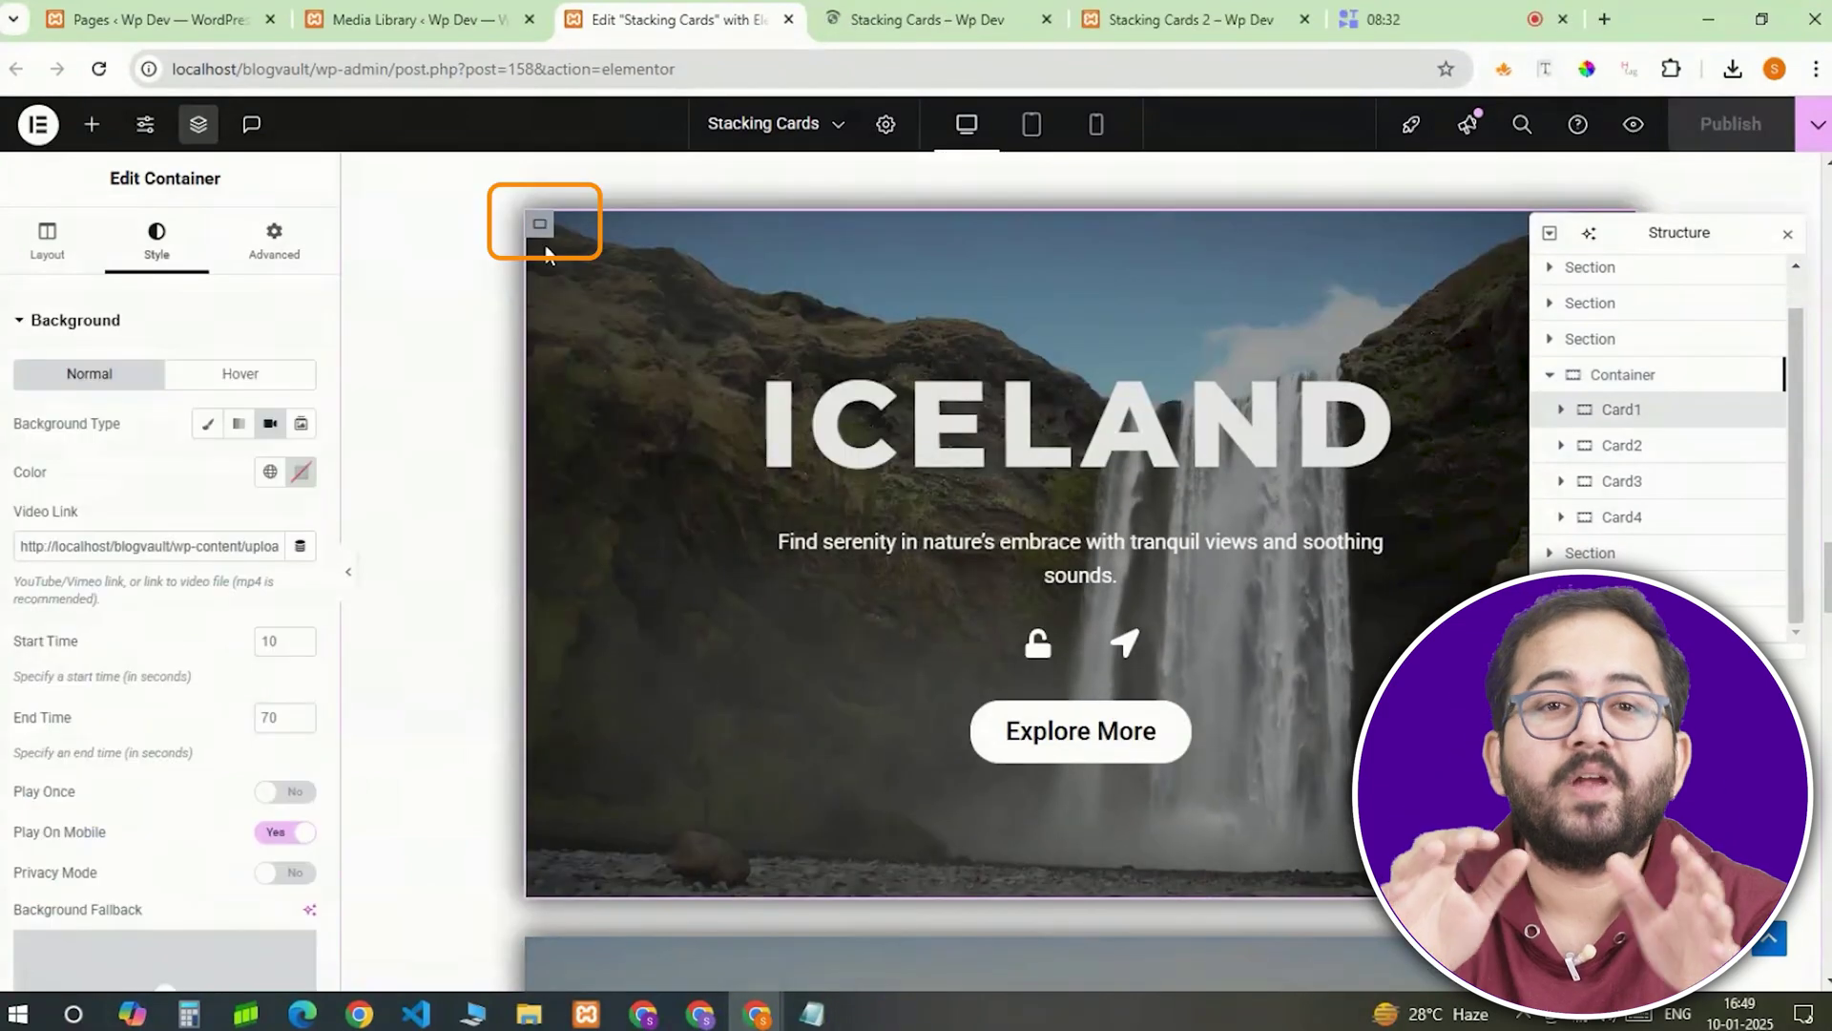
scroll(127, 679, "down", 5)
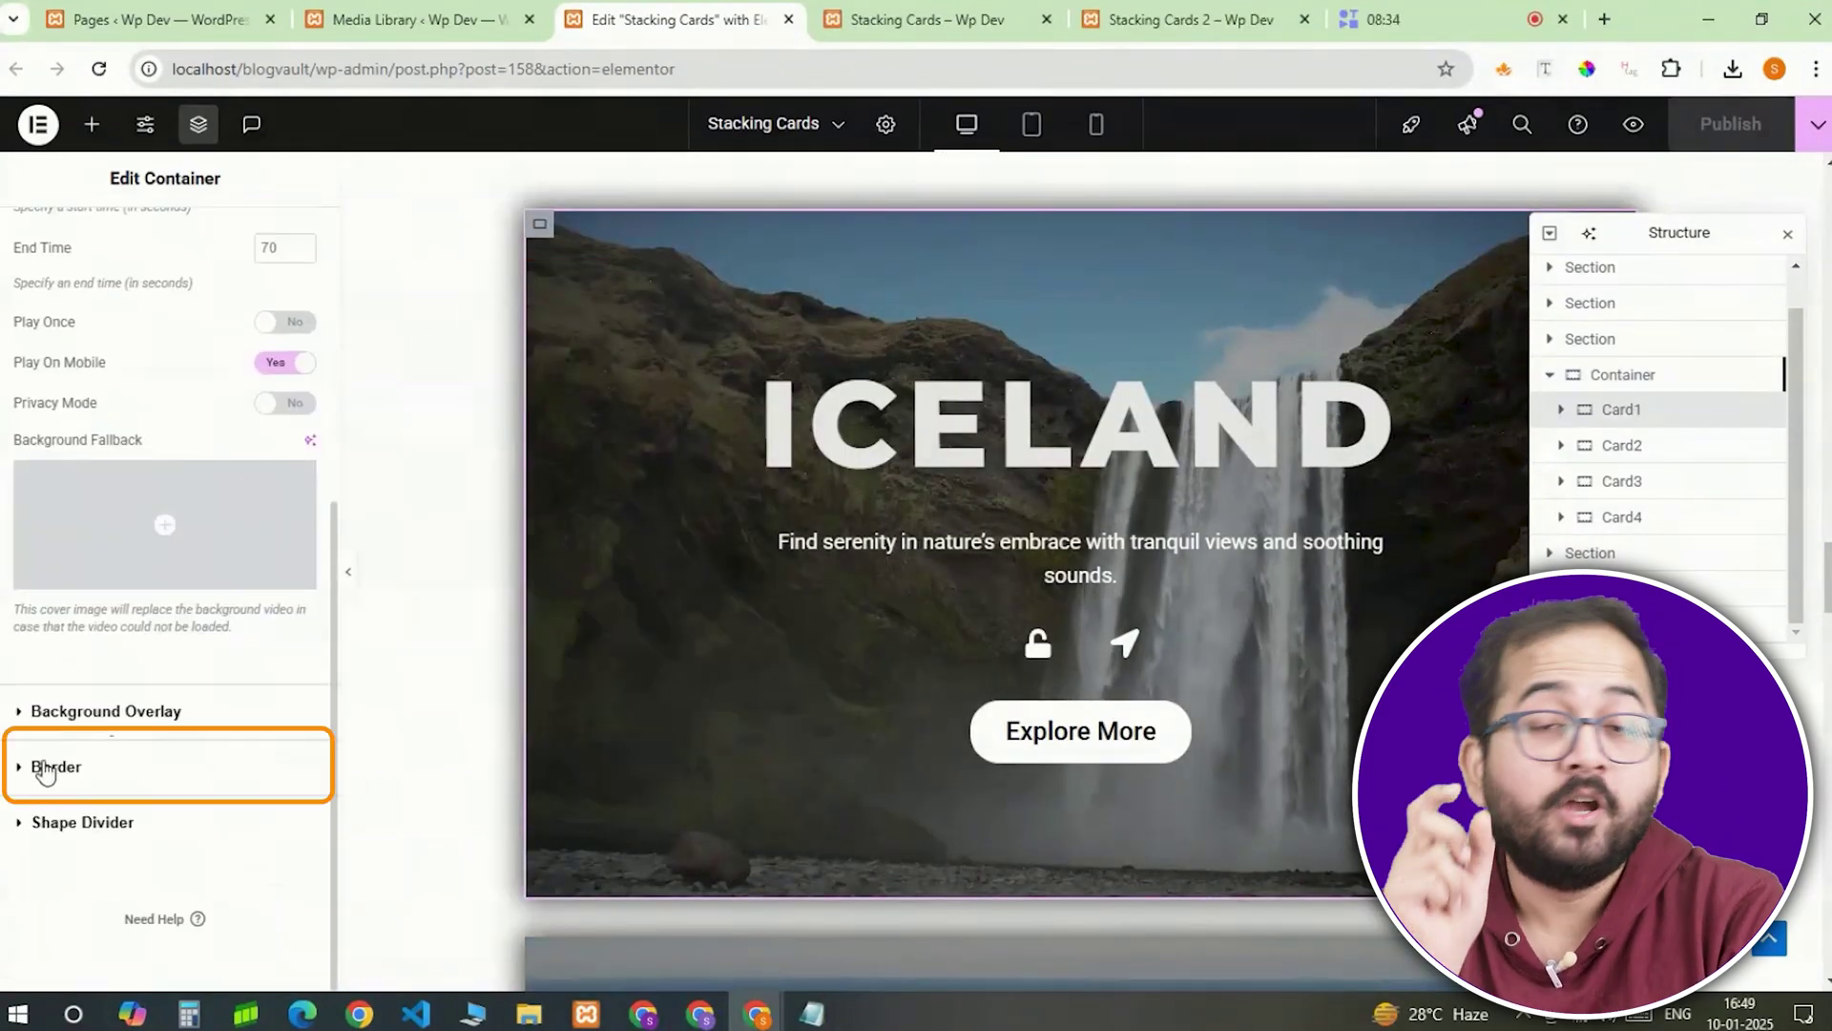
left_click(46, 766)
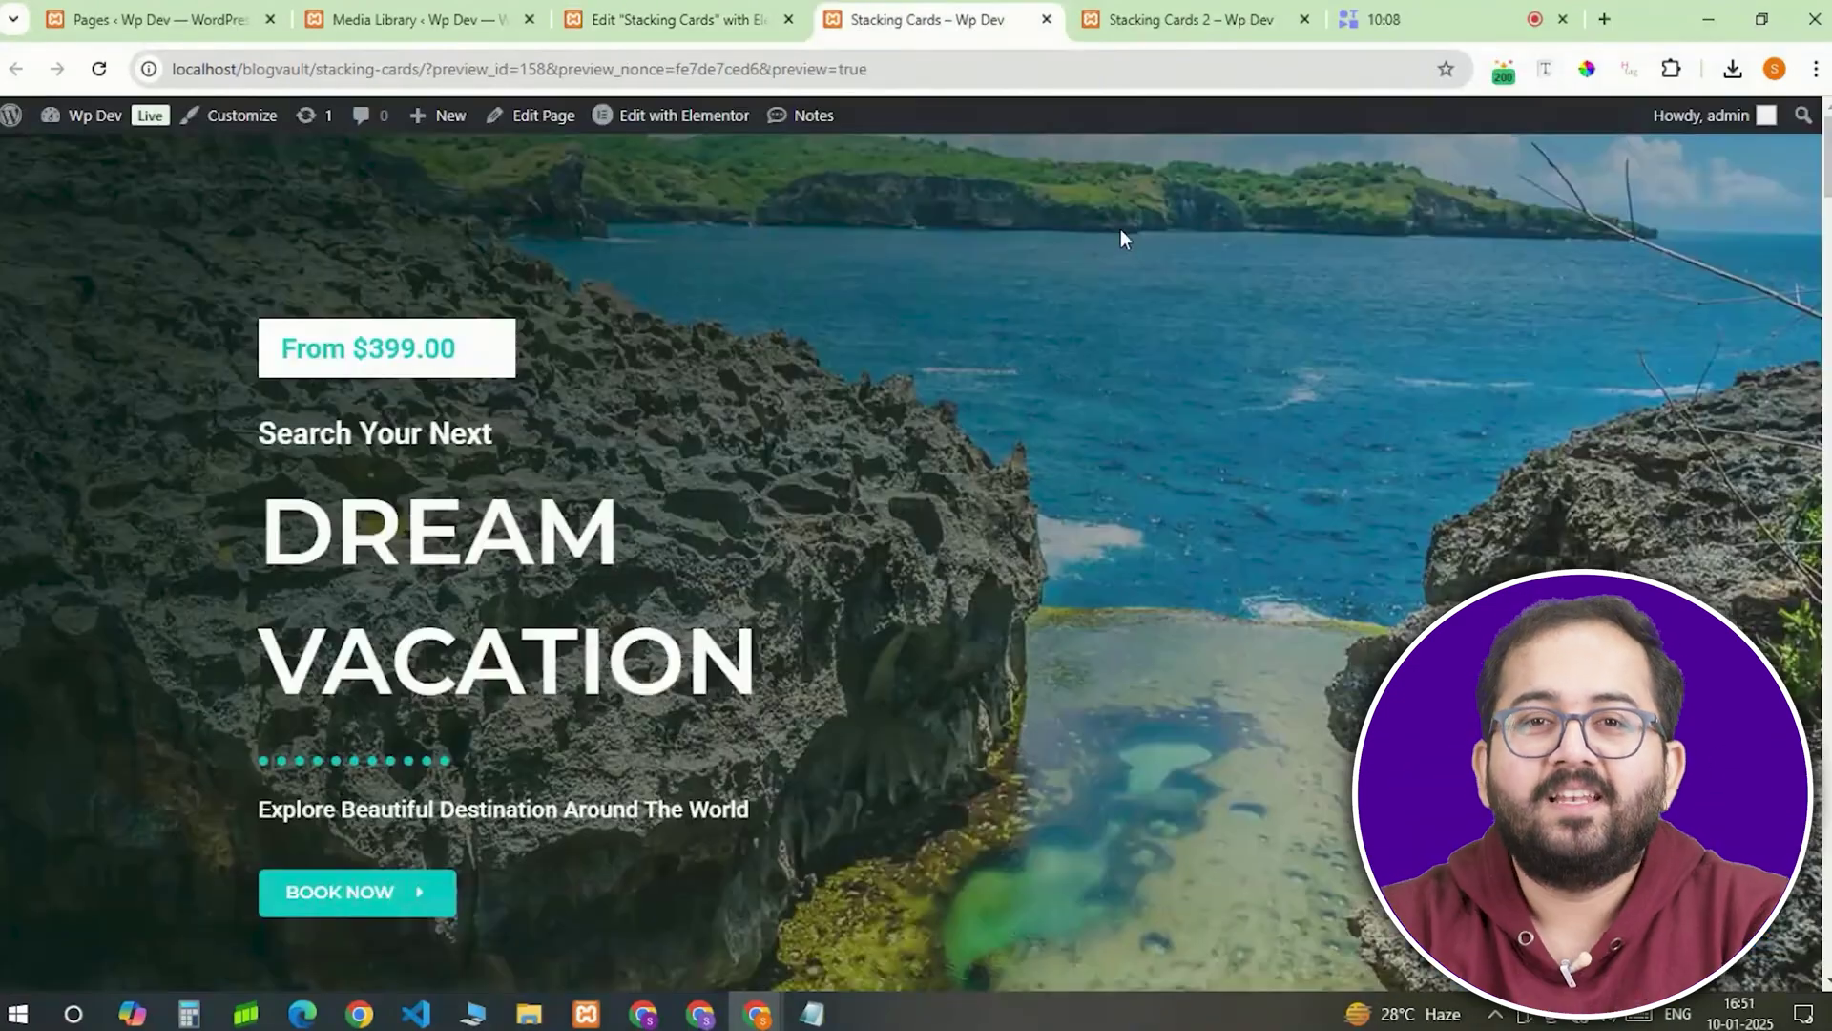
Scroll the preview to watch the Iceland, Australia, Vietnam and Japan cards stack with 25 px corners.
scroll(1109, 290, "down", 15)
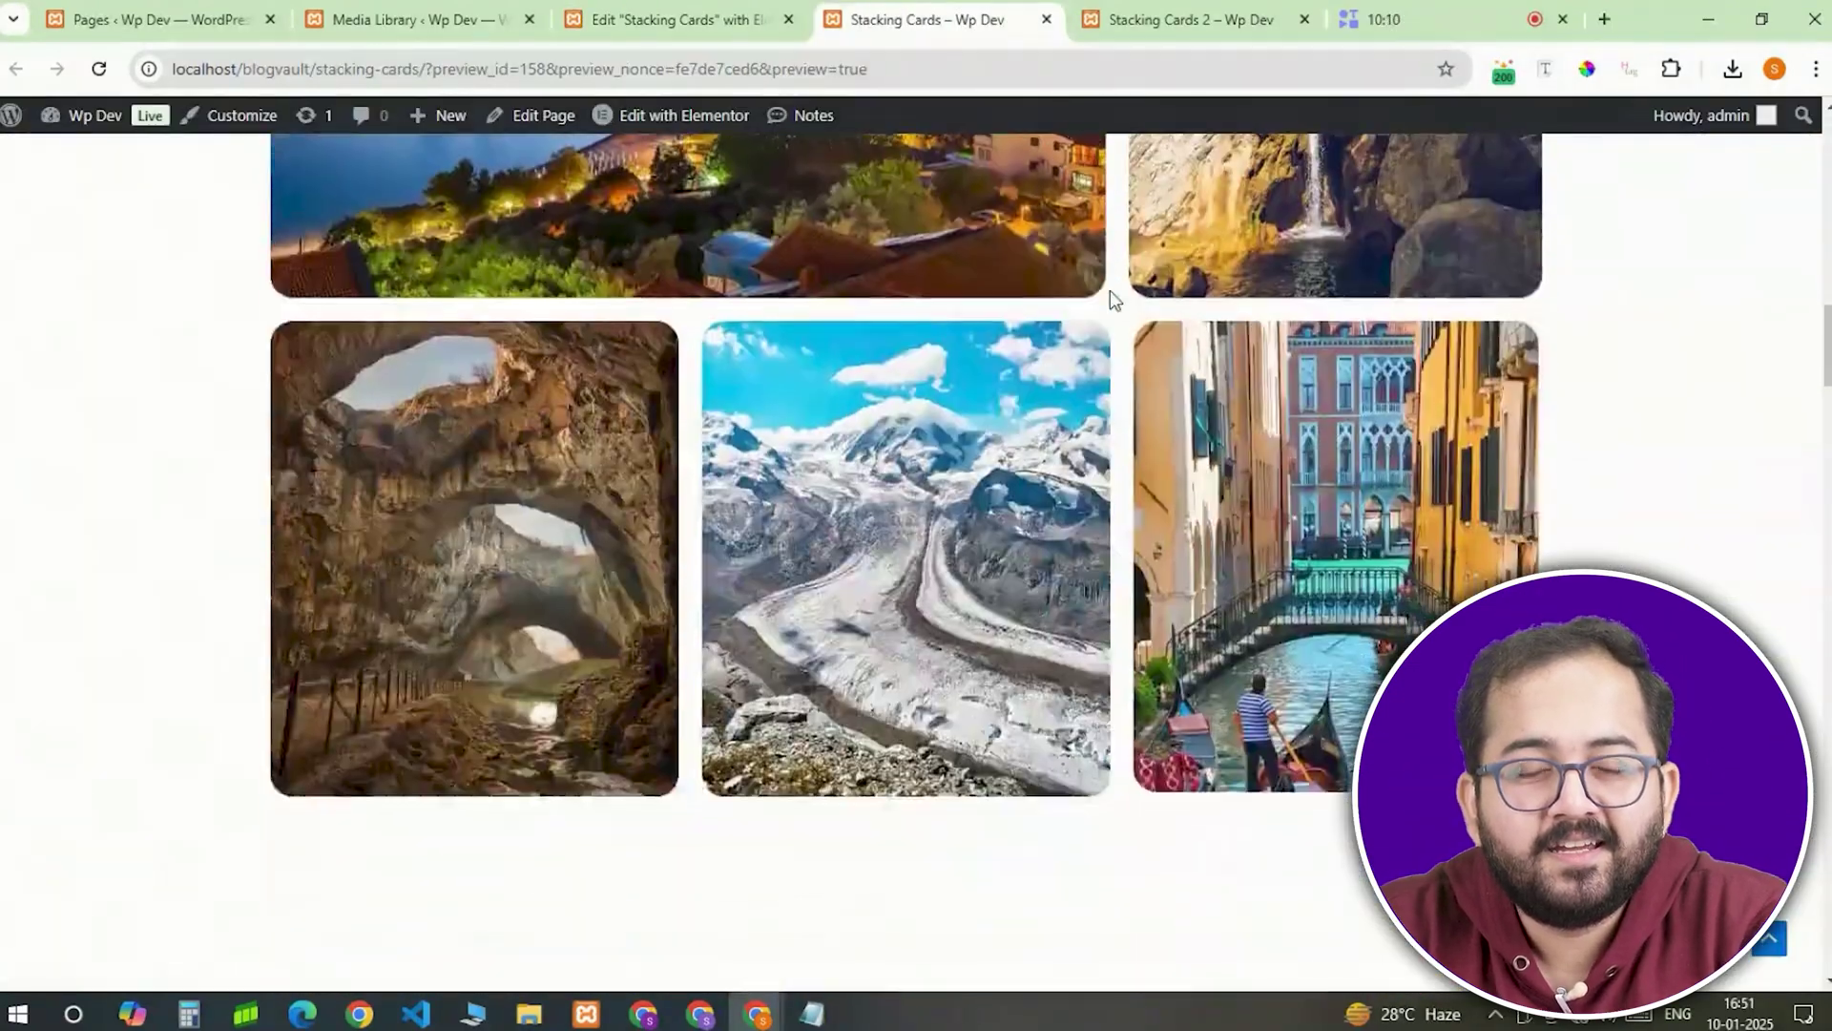
scroll(1109, 290, "down", 15)
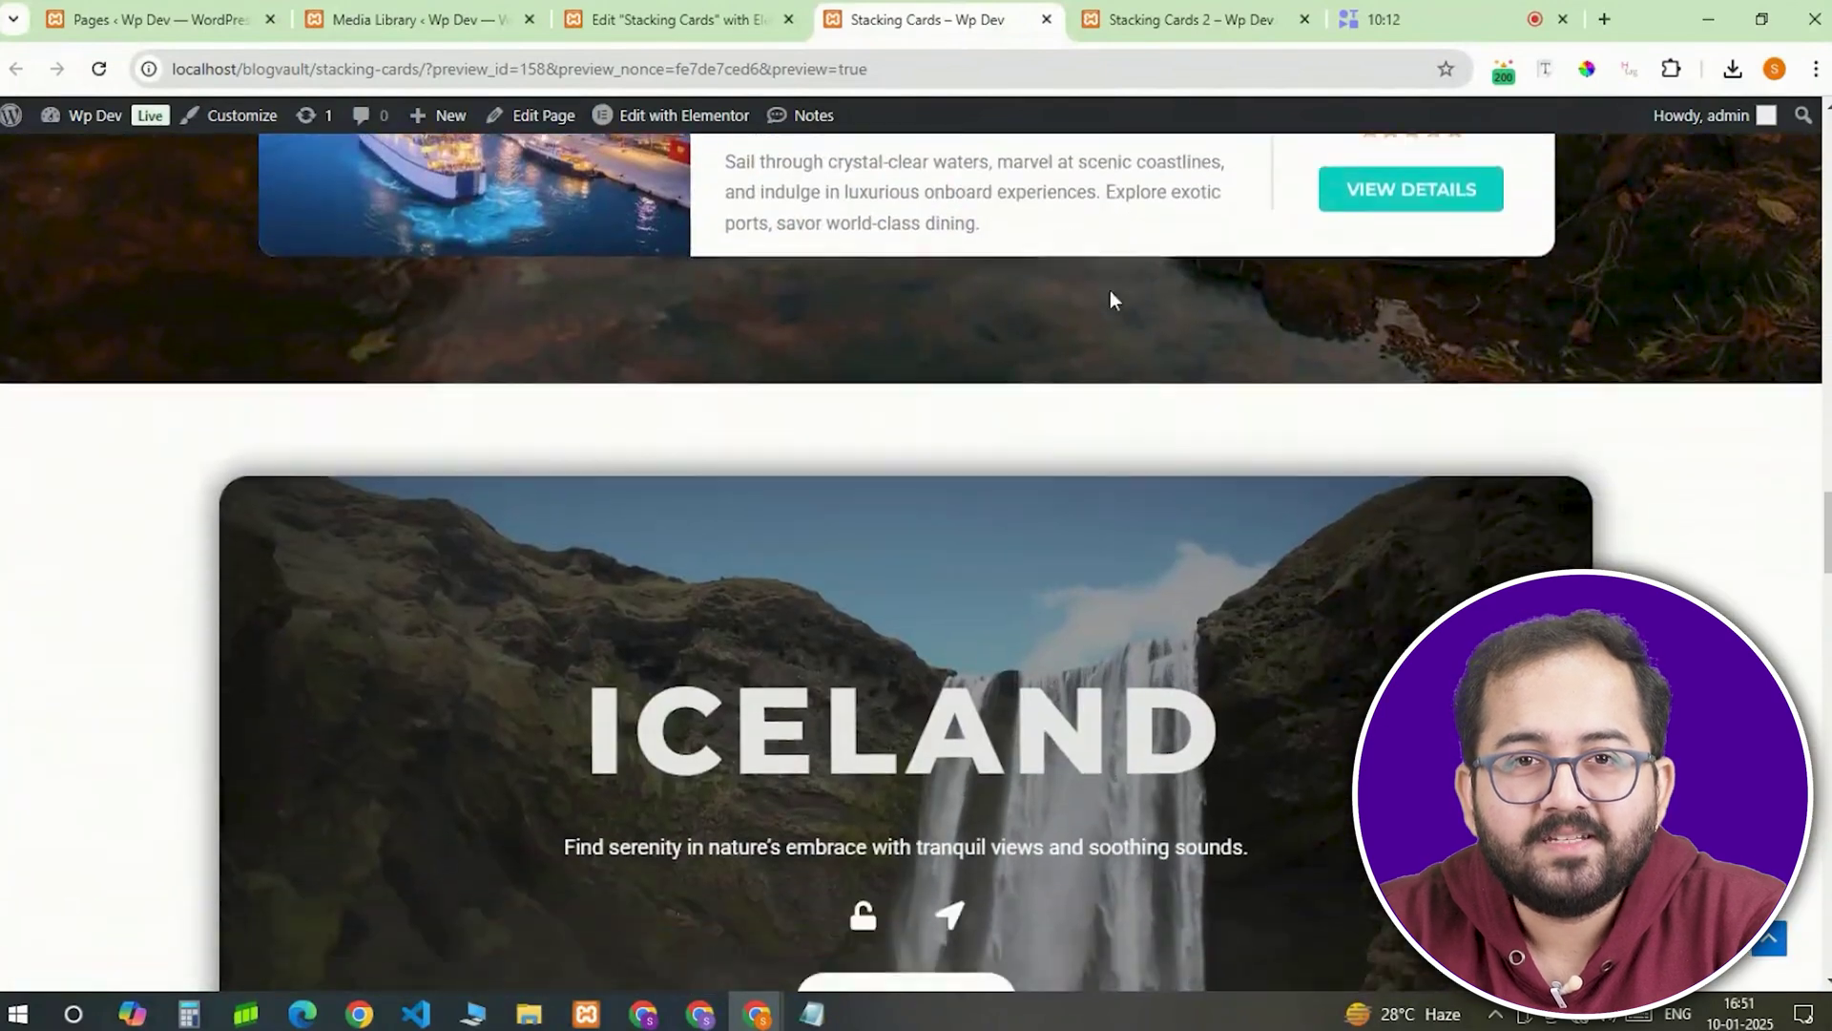
scroll(1109, 290, "down", 3)
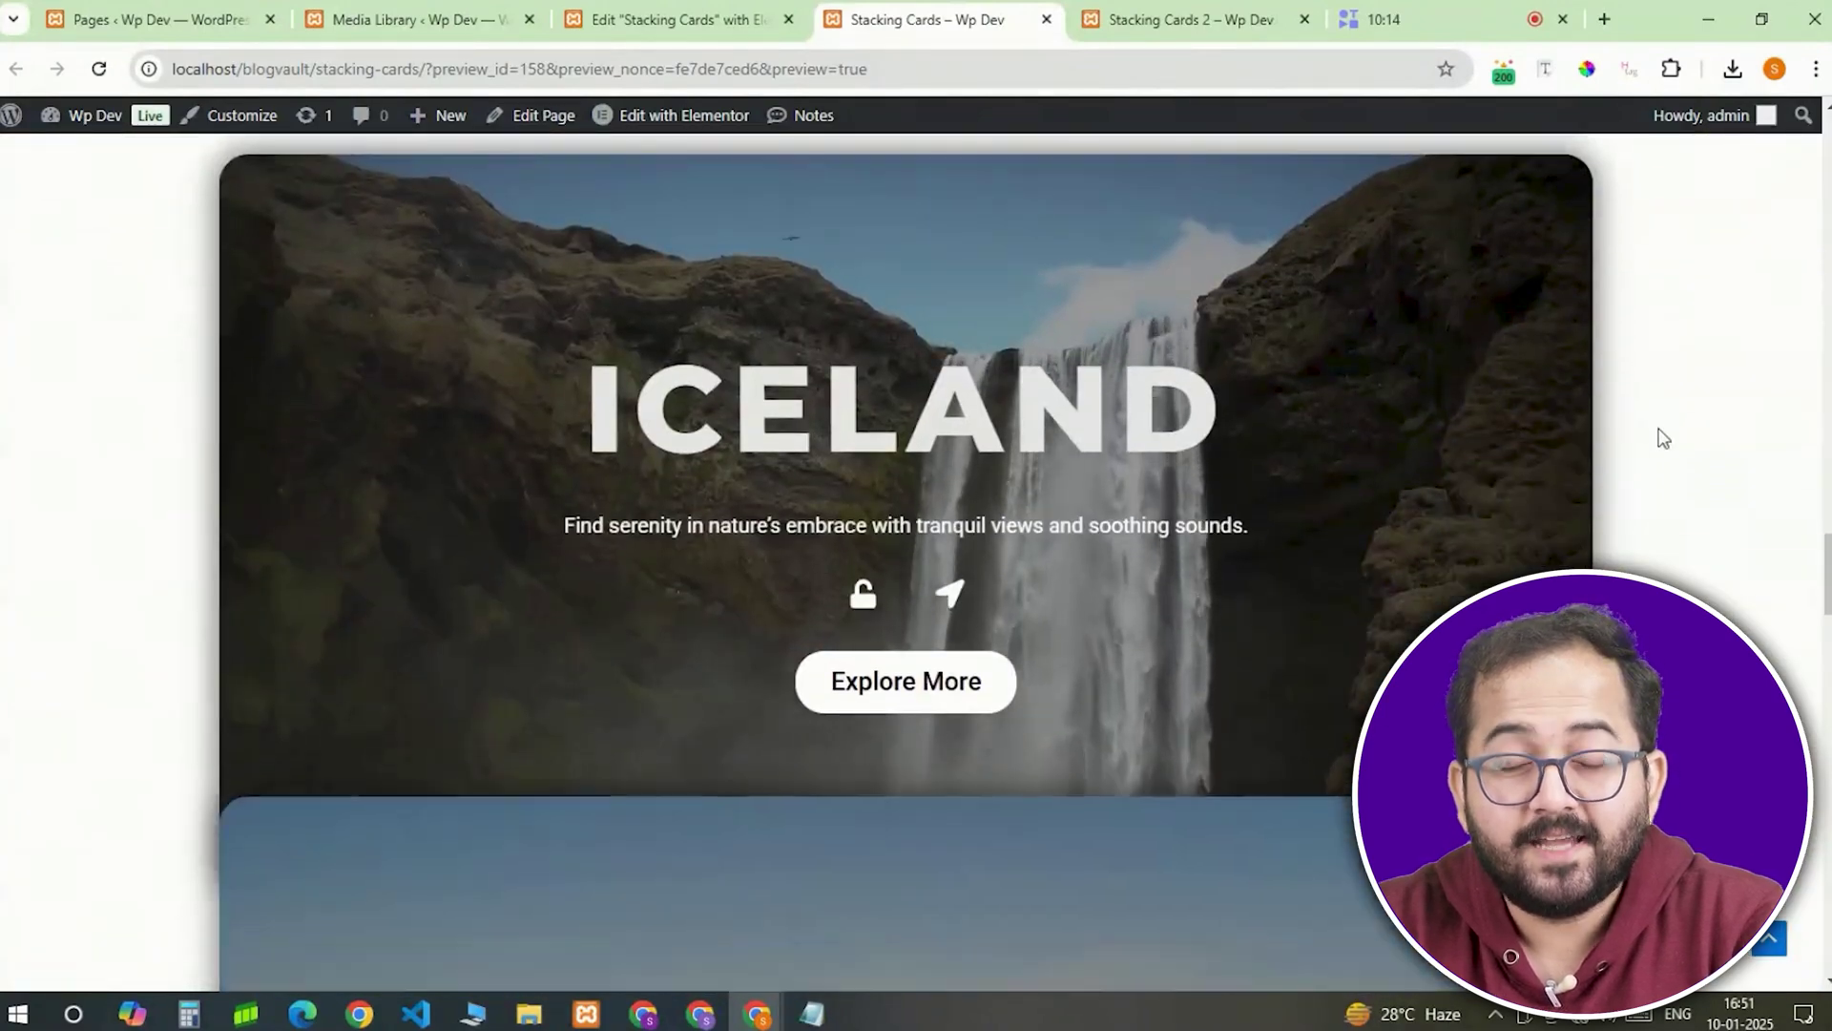
scroll(1663, 438, "down", 5)
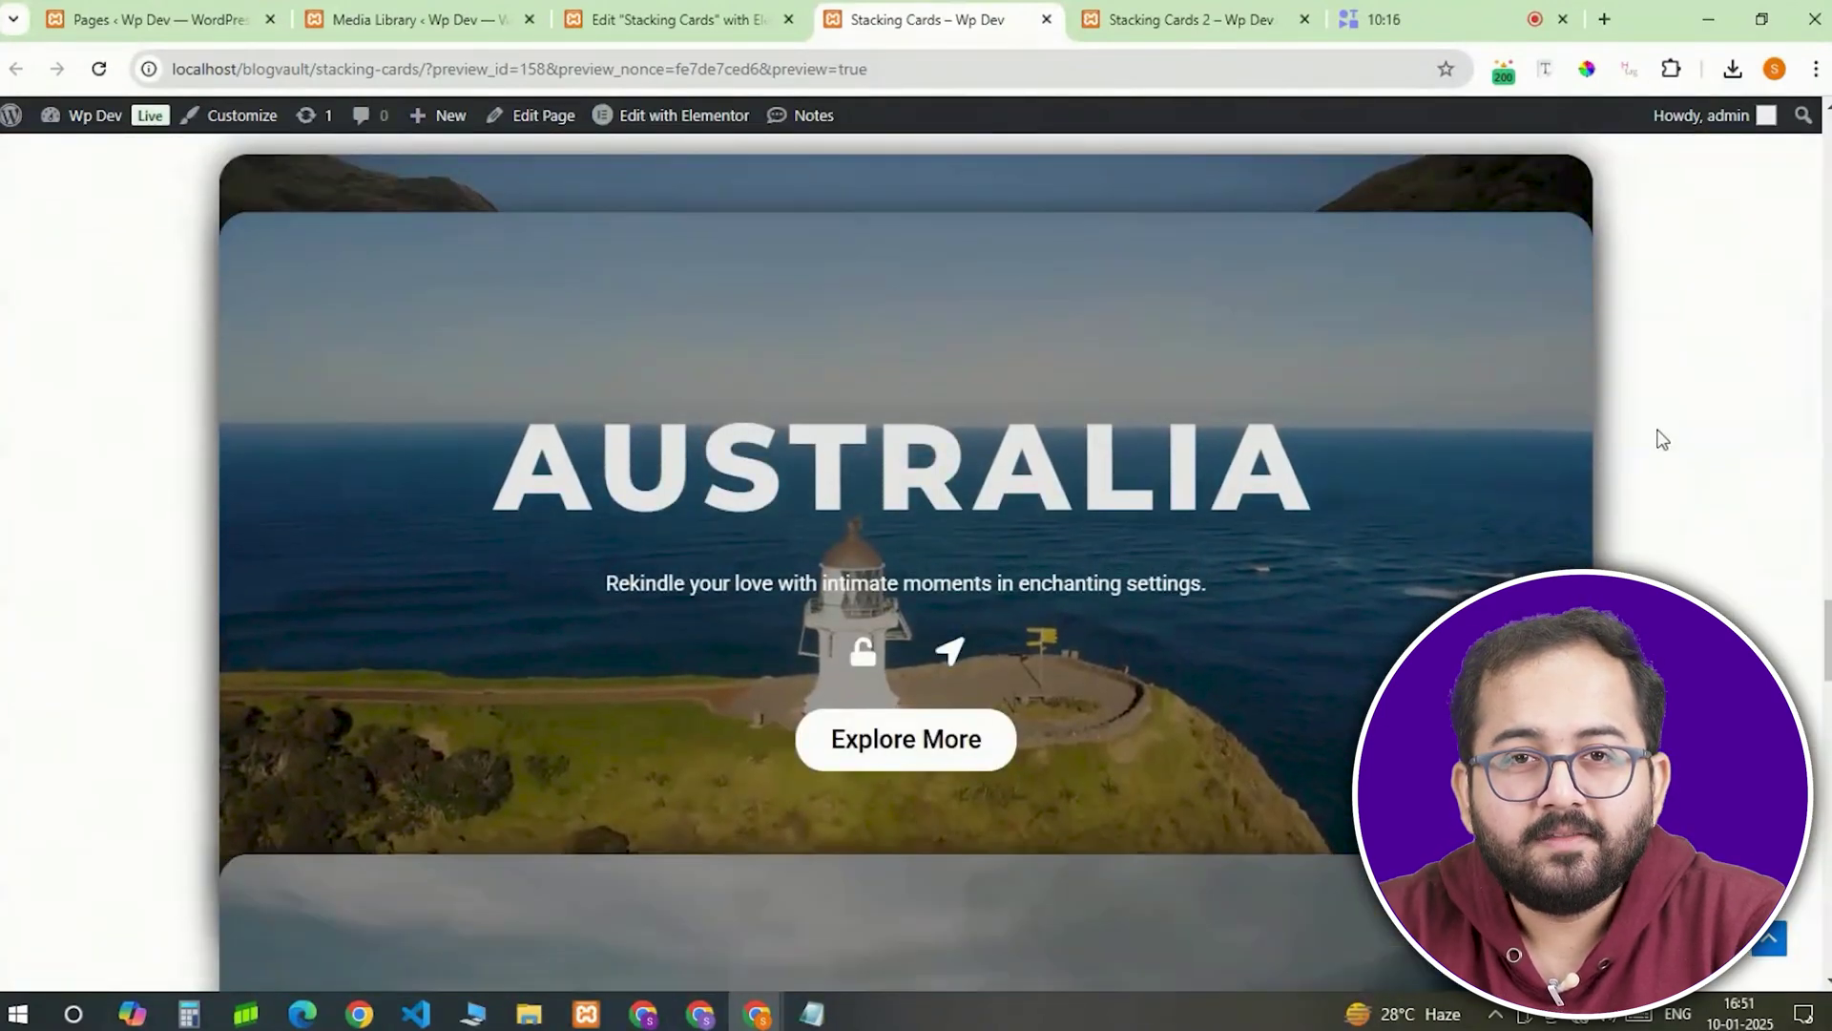
scroll(1662, 438, "down", 8)
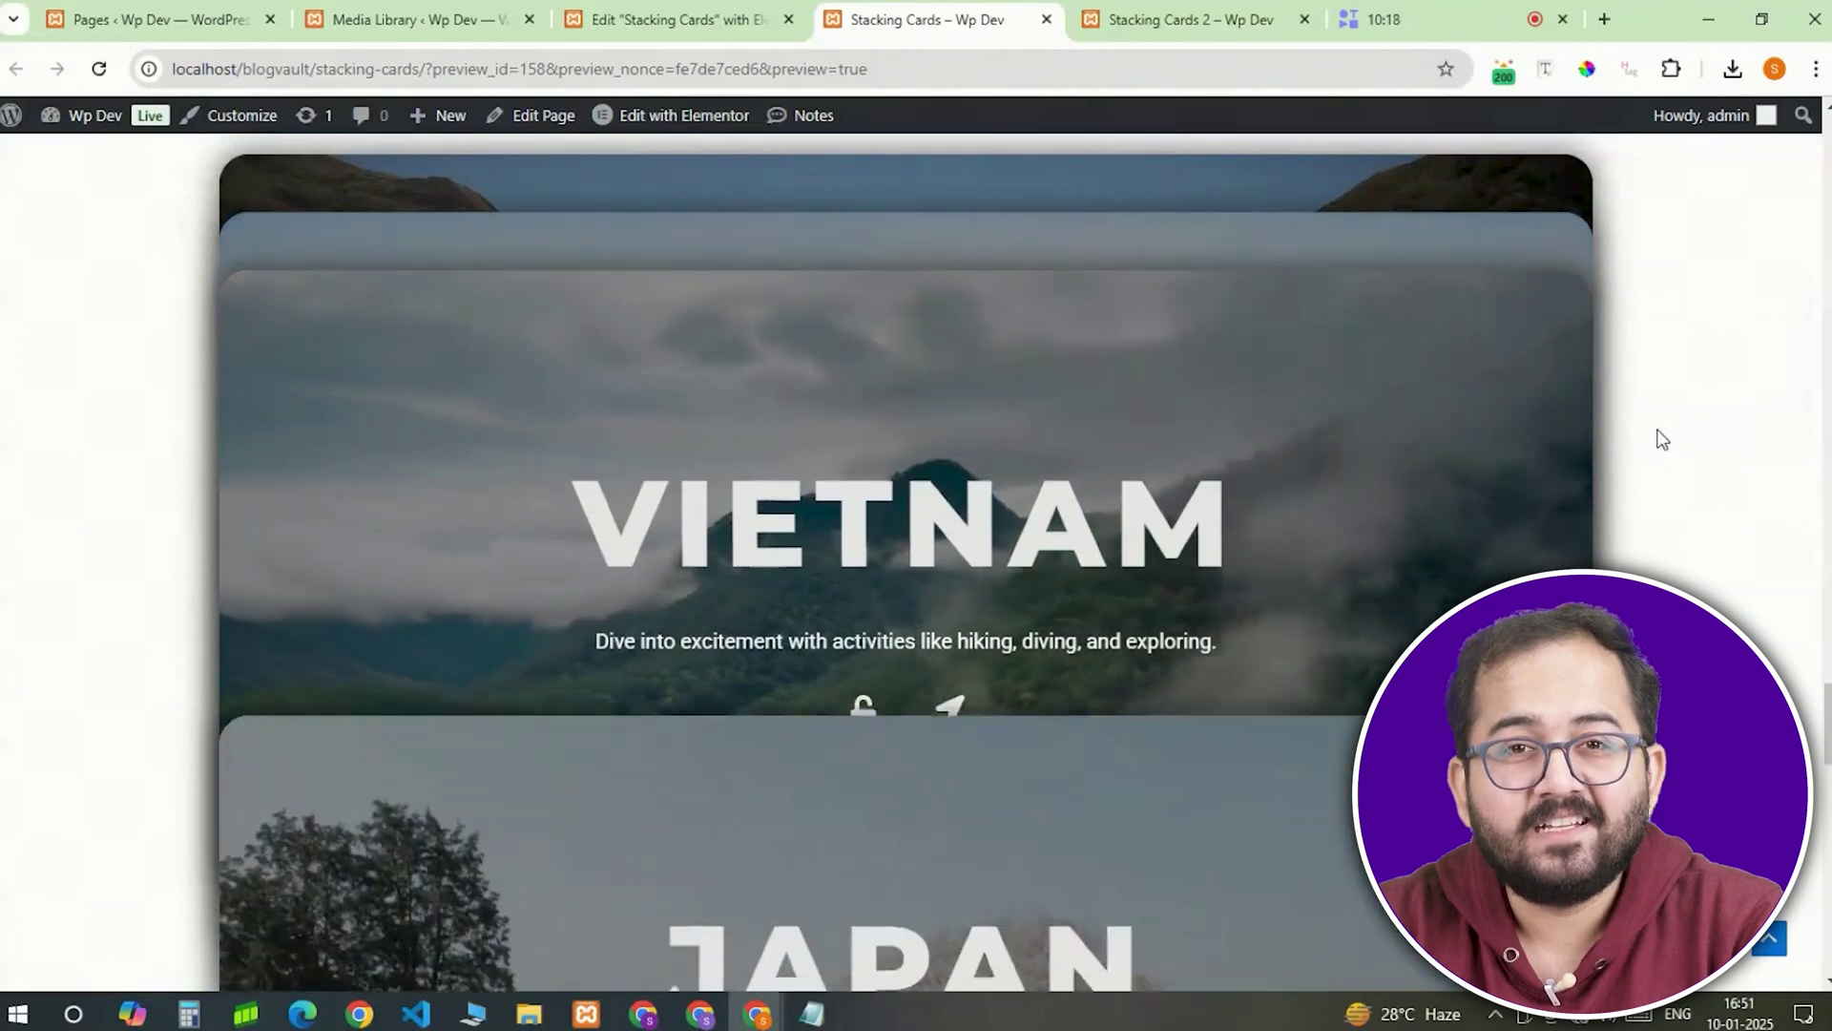
scroll(1663, 438, "down", 4)
scroll(1663, 439, "down", 5)
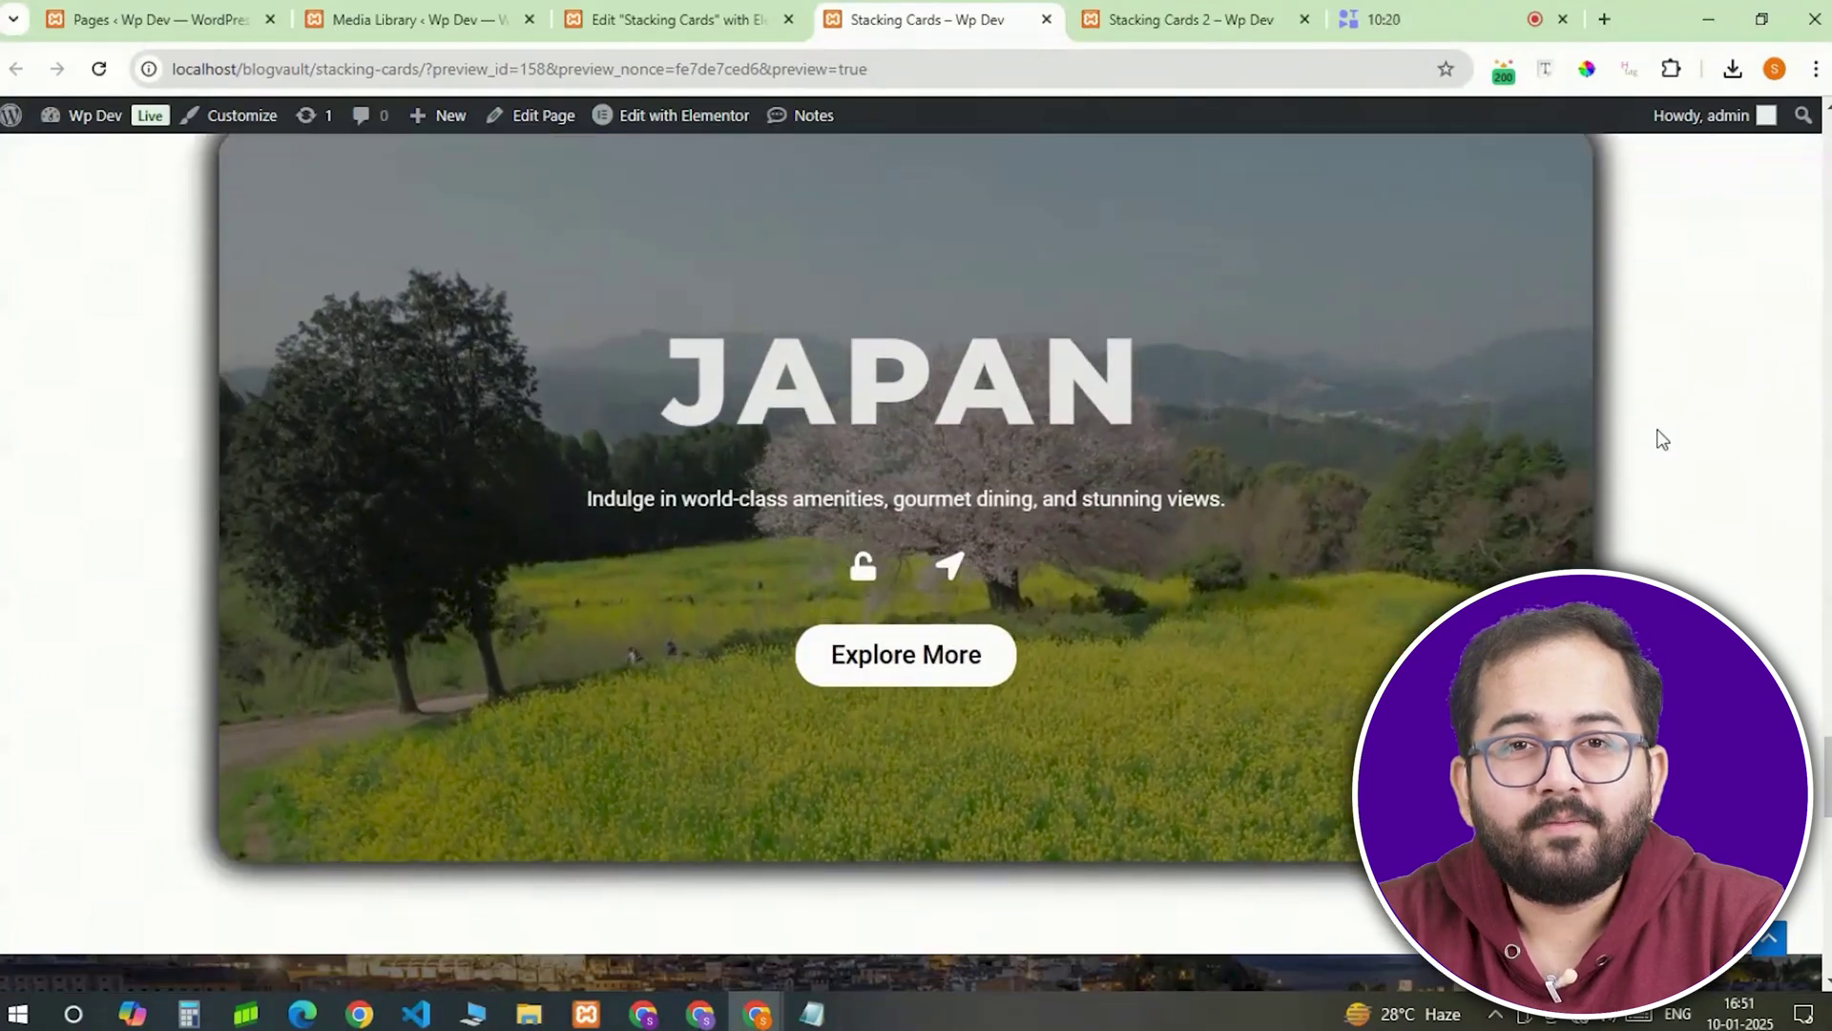
scroll(1663, 439, "down", 5)
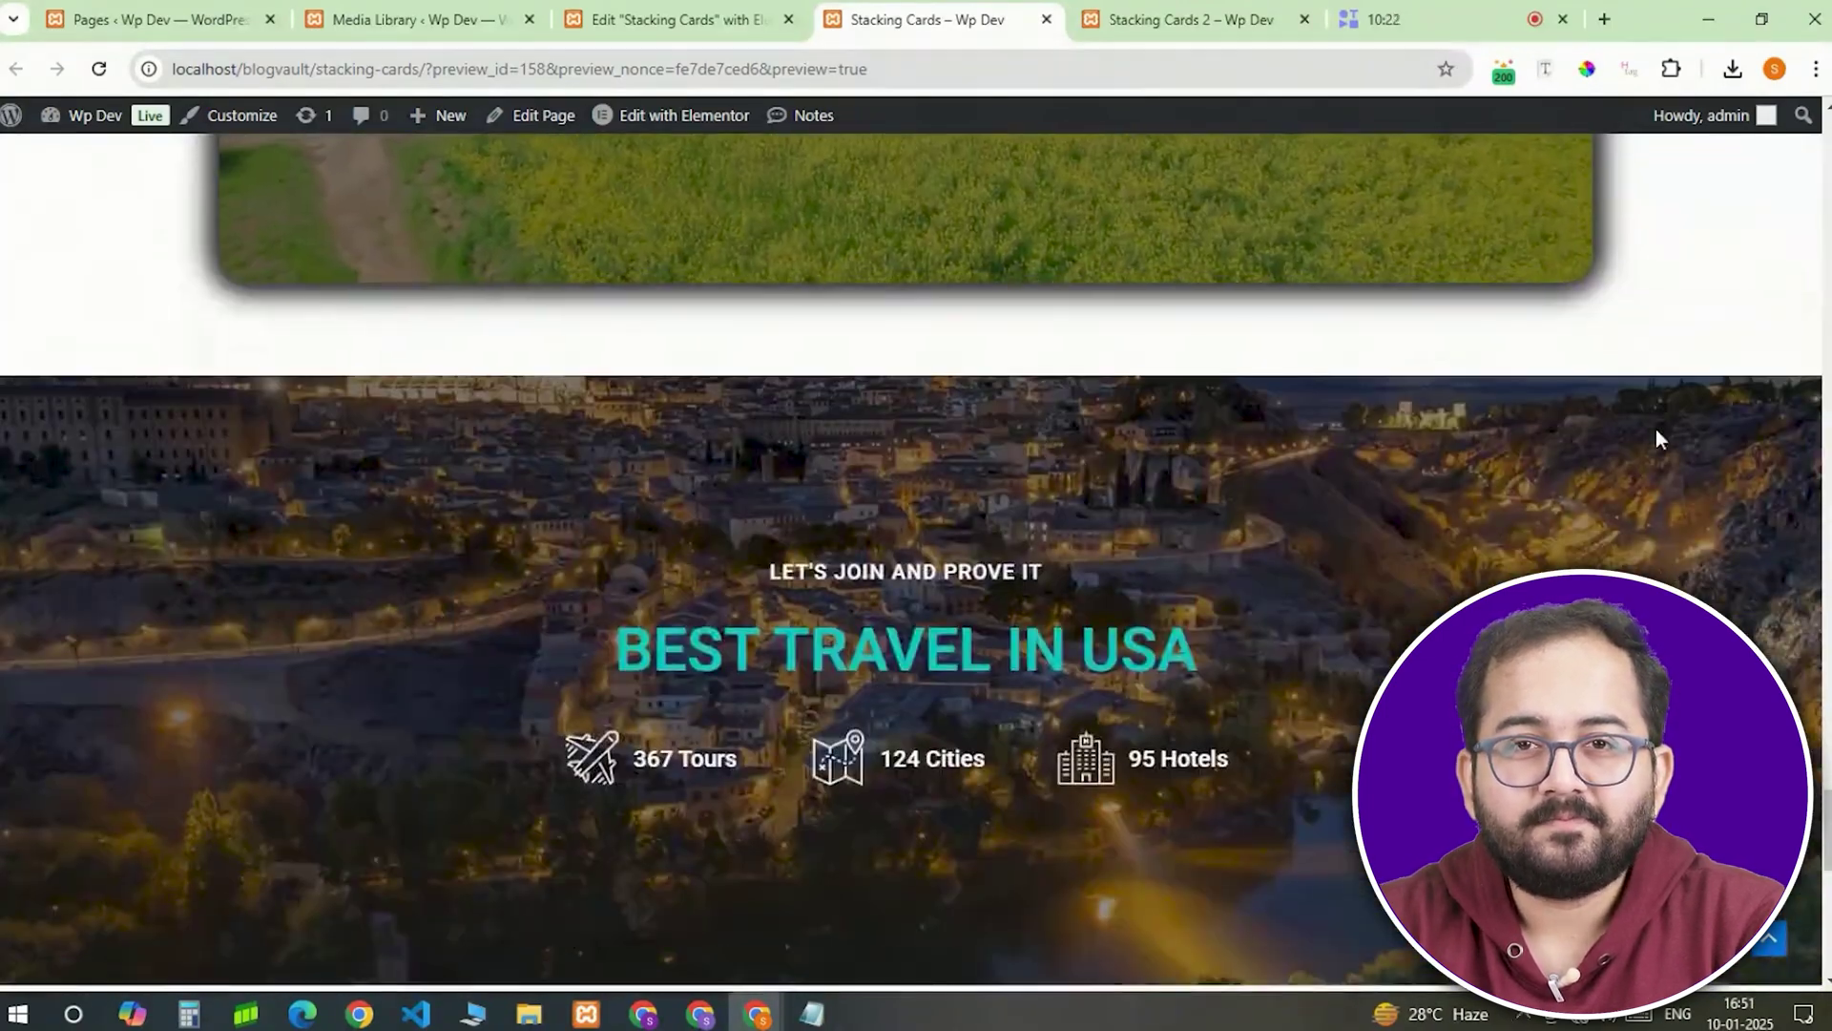
scroll(1663, 439, "up", 6)
scroll(1661, 439, "up", 8)
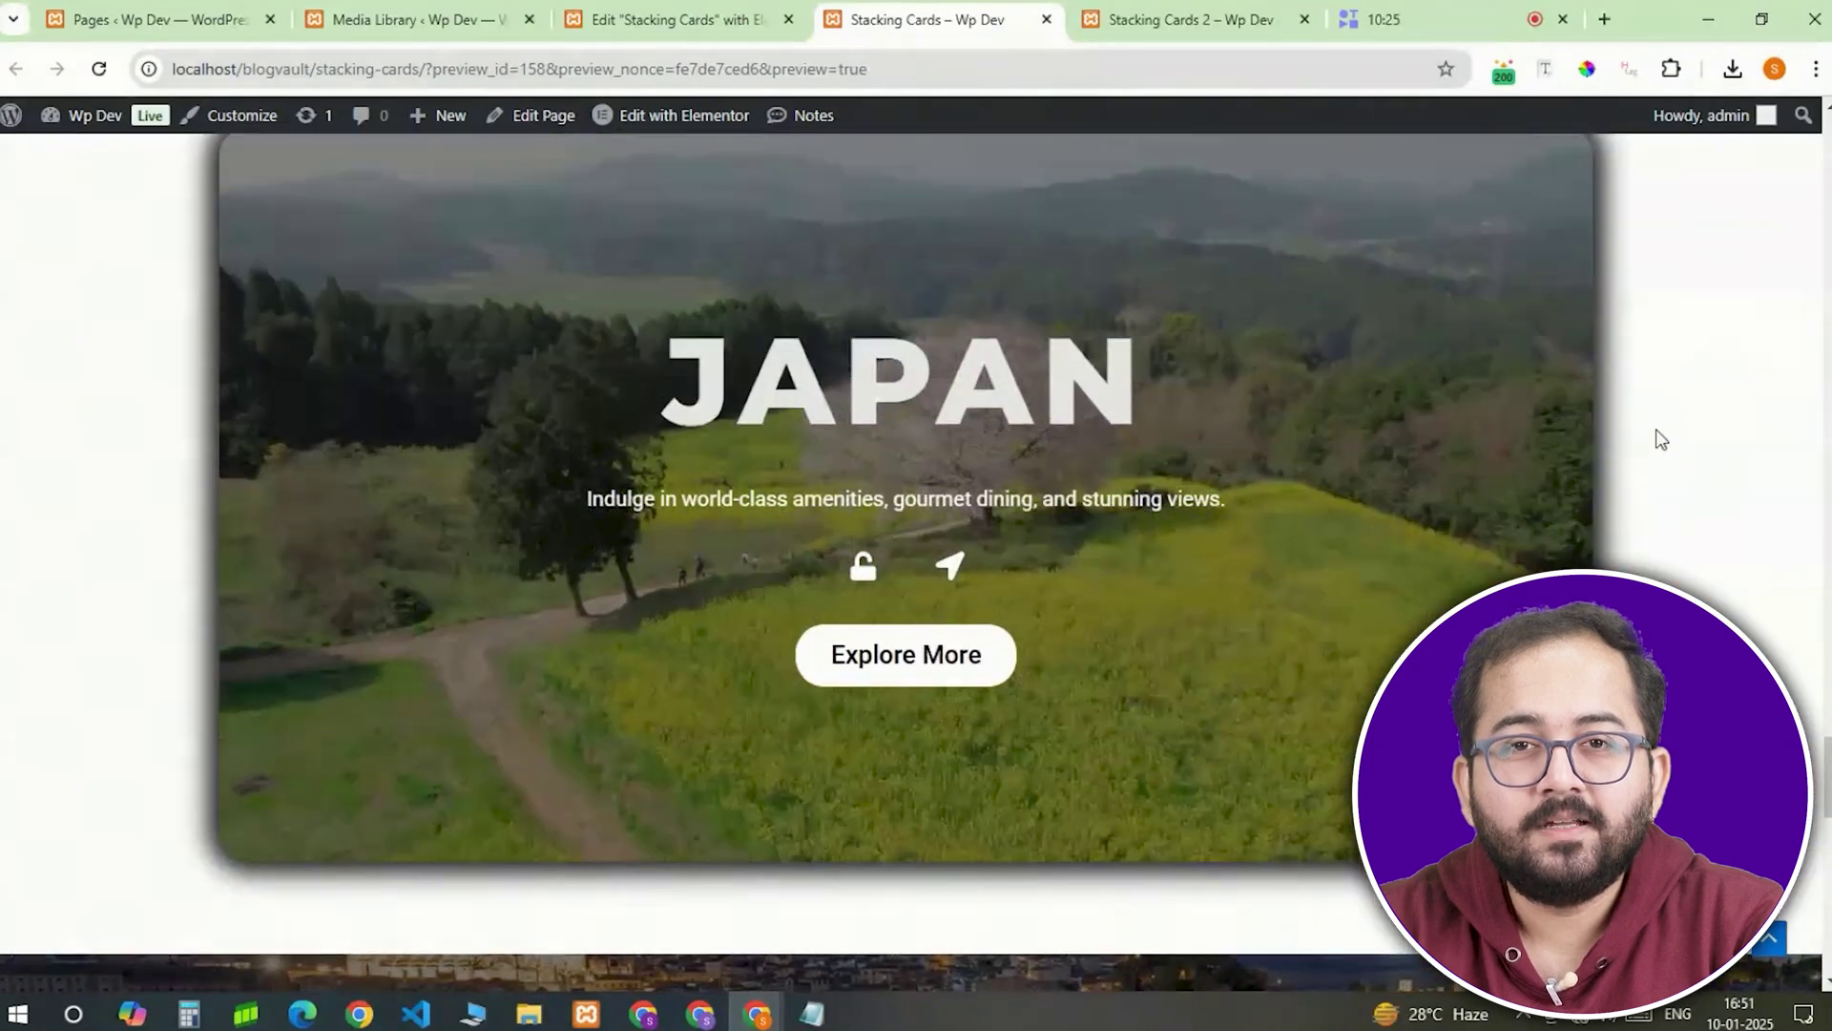
scroll(1662, 439, "up", 8)
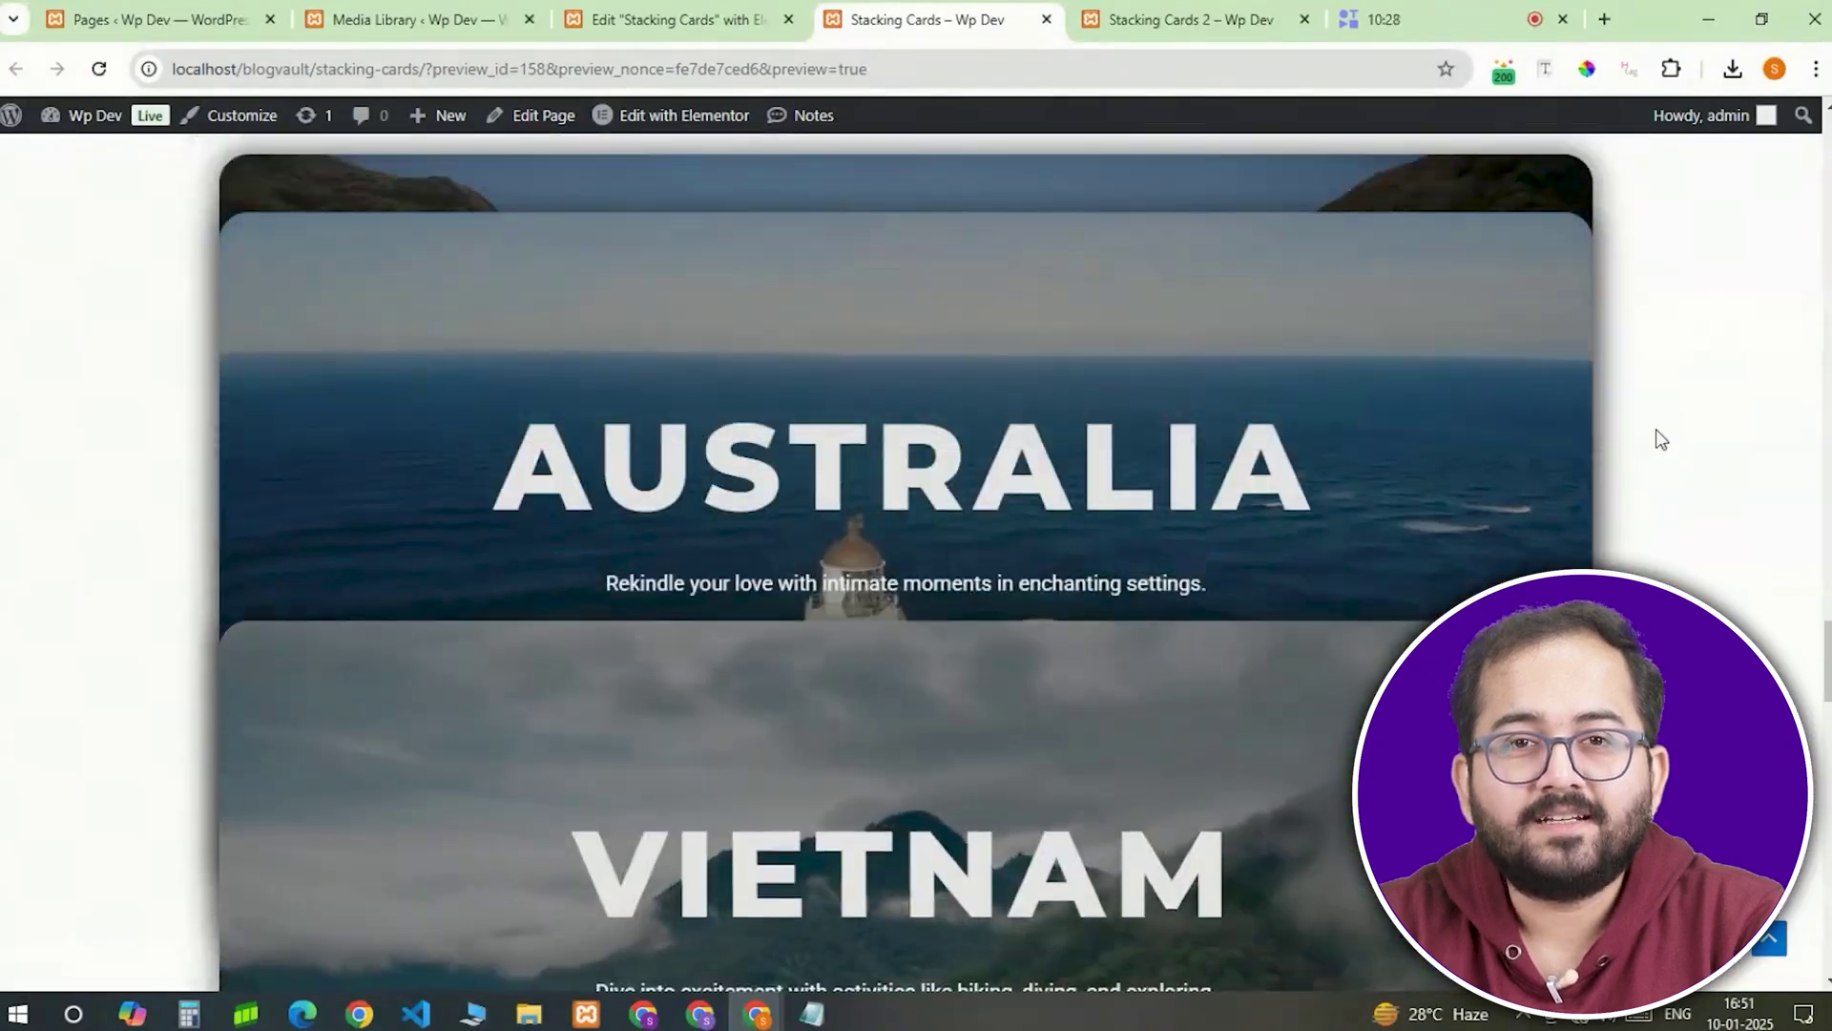
Scroll the mobile view up and down to confirm the rounded cards stack over each other.
scroll(1661, 439, "down", 8)
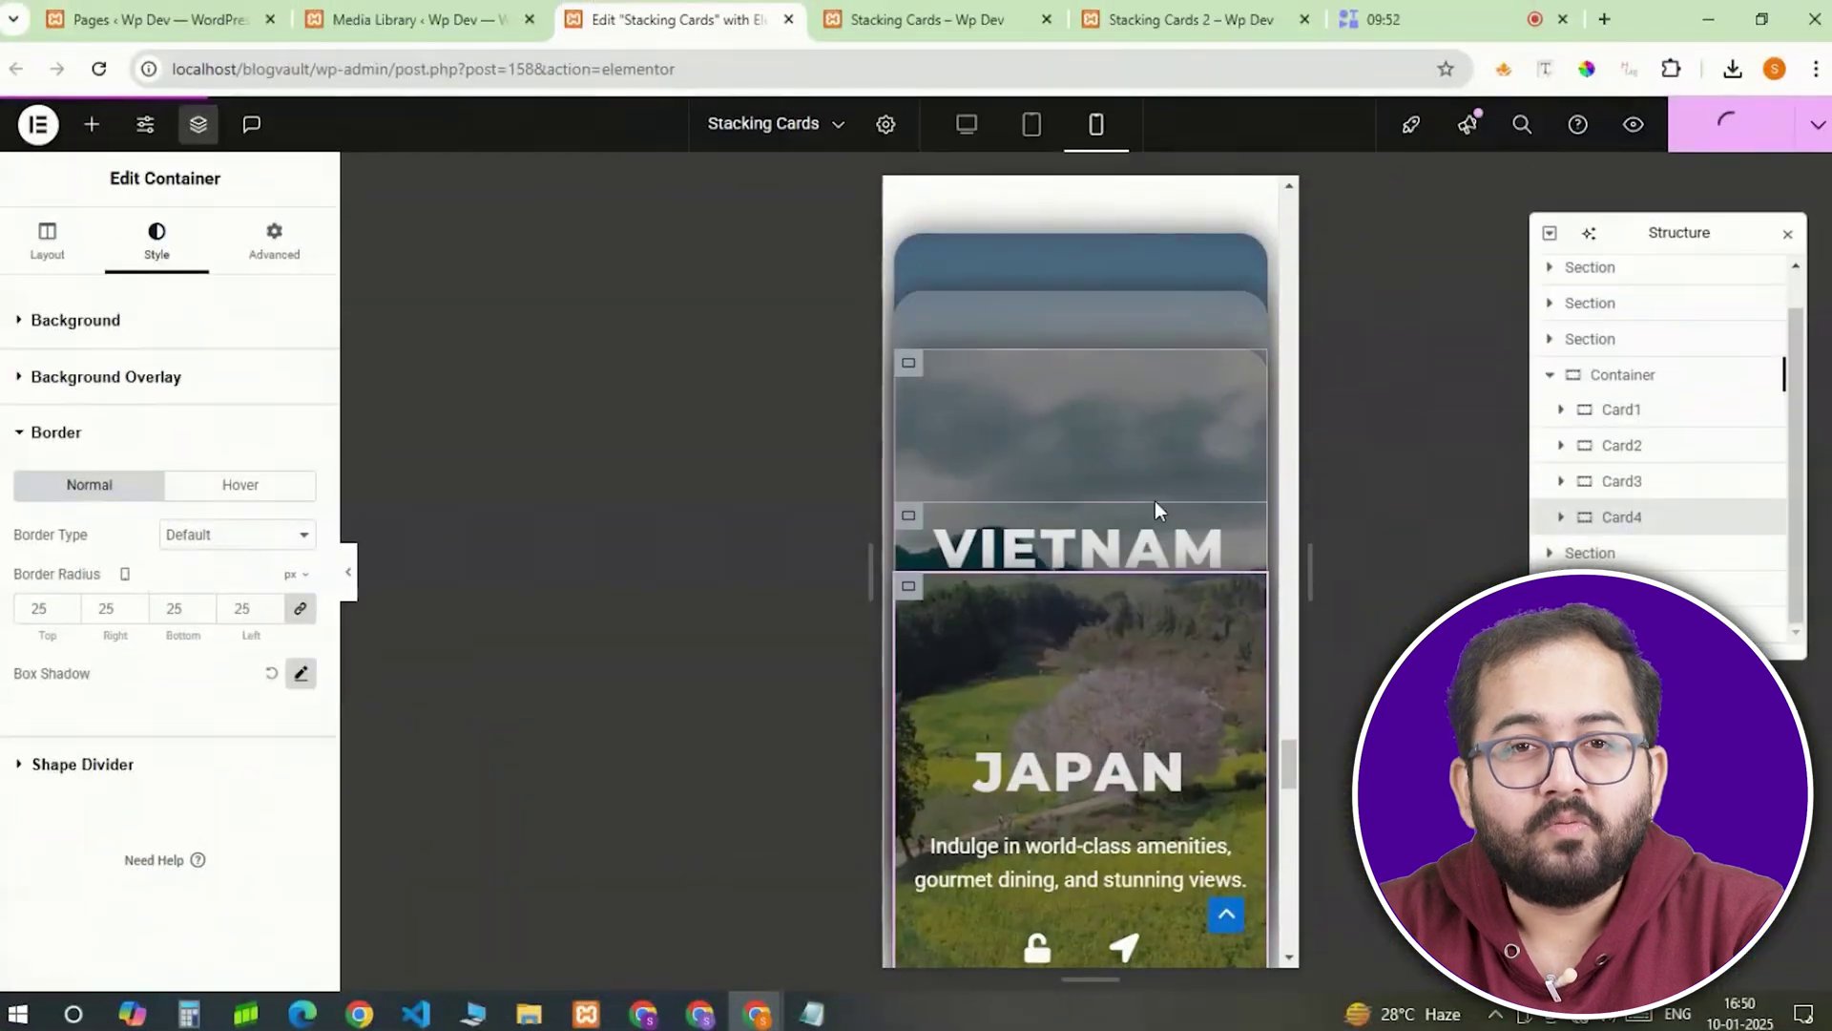
scroll(1154, 510, "up", 3)
scroll(1155, 501, "up", 5)
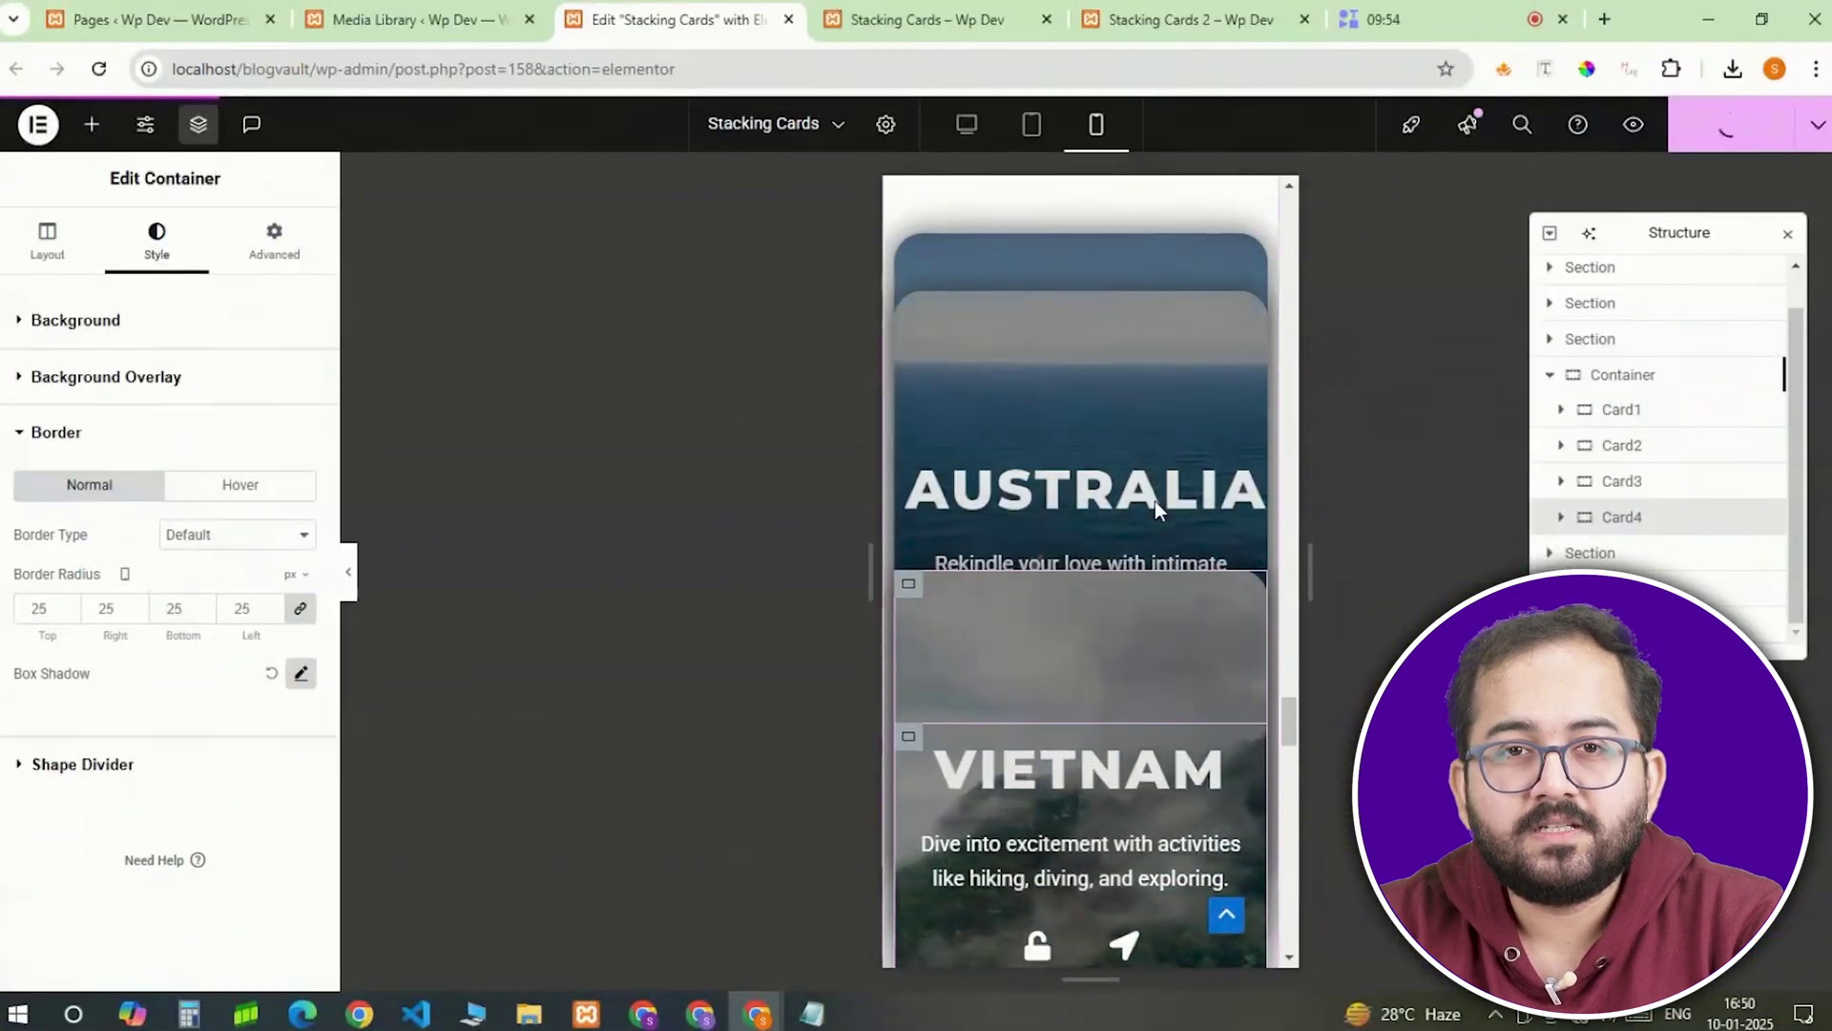
scroll(1155, 501, "up", 5)
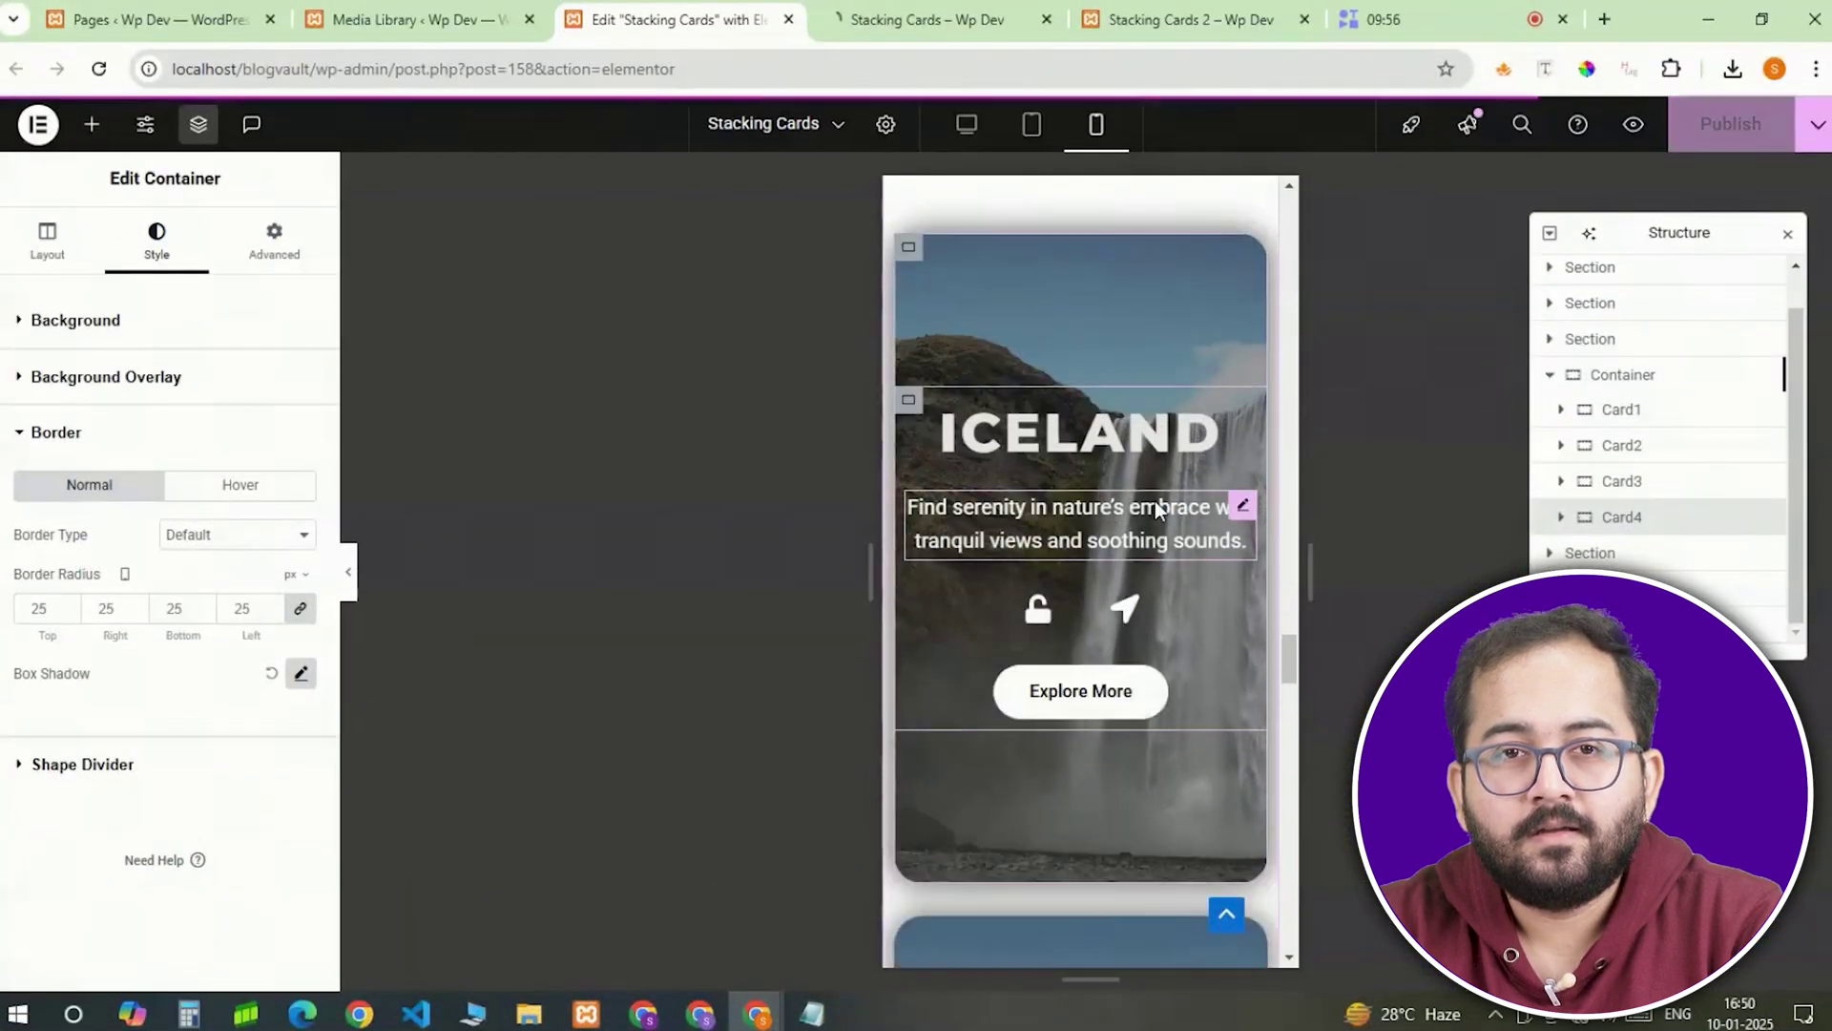
scroll(1155, 500, "down", 4)
scroll(1157, 511, "down", 5)
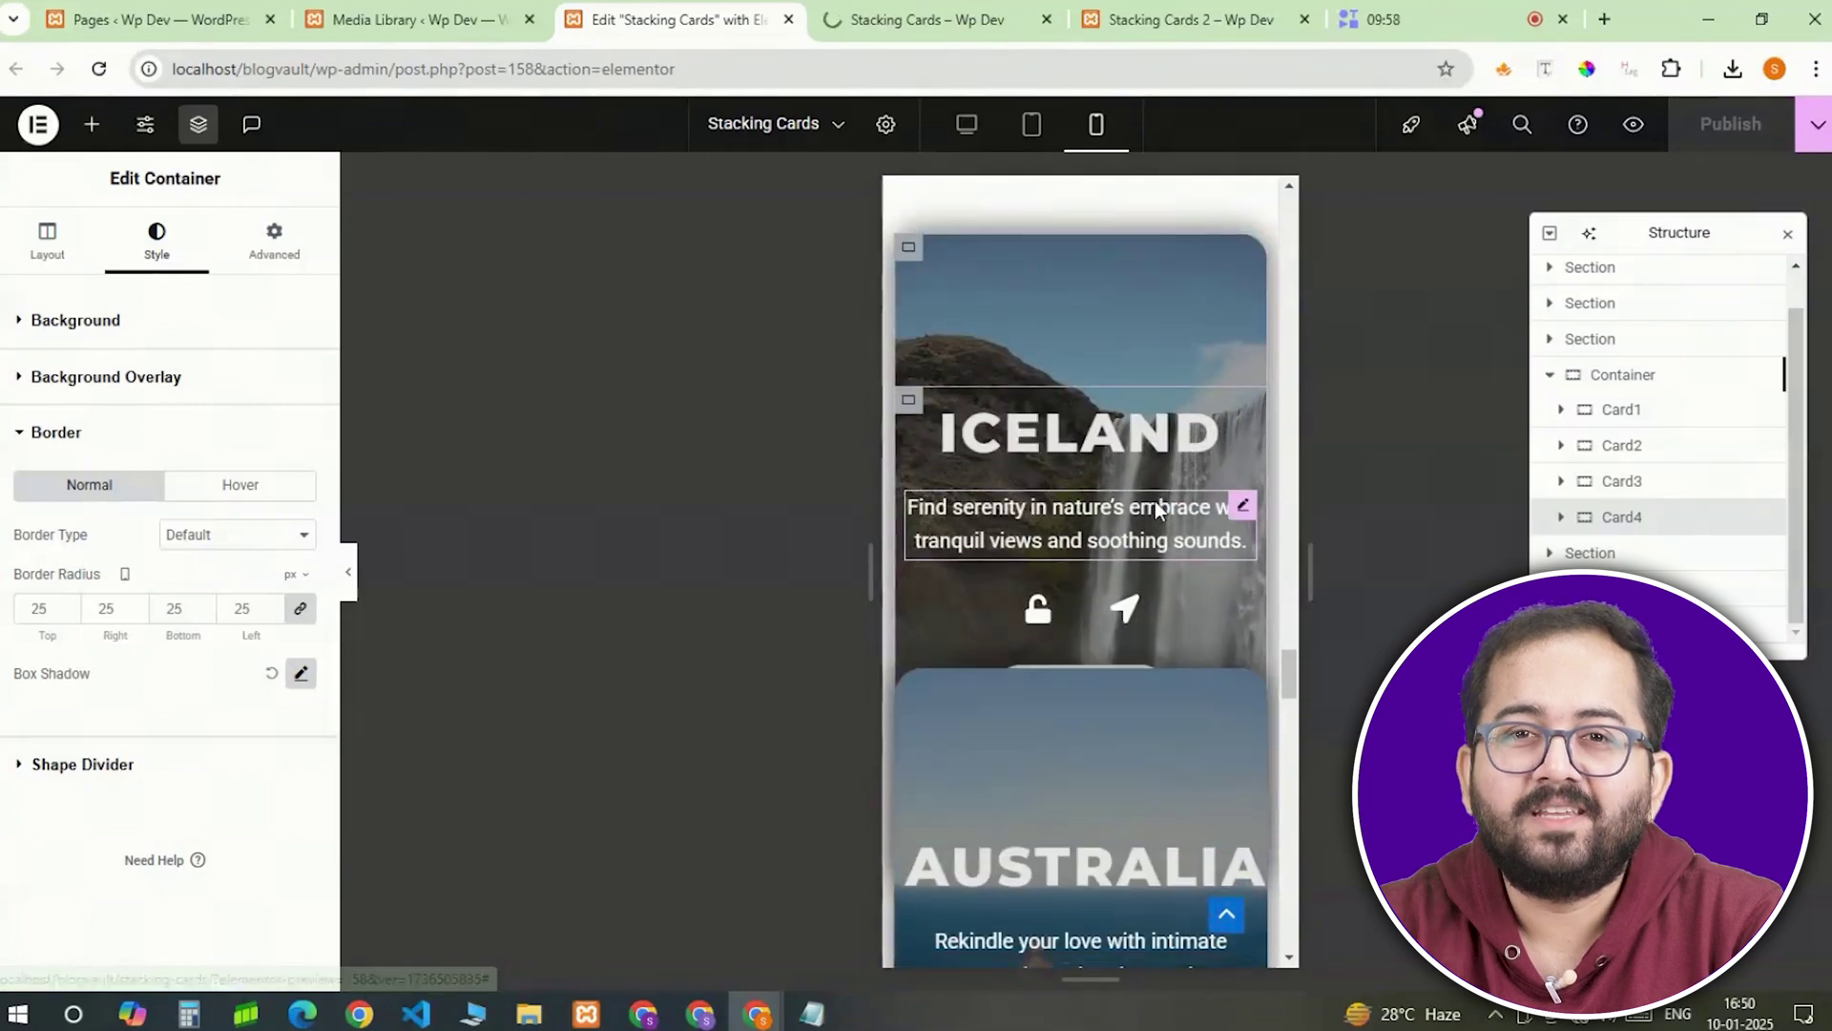
scroll(1155, 501, "down", 3)
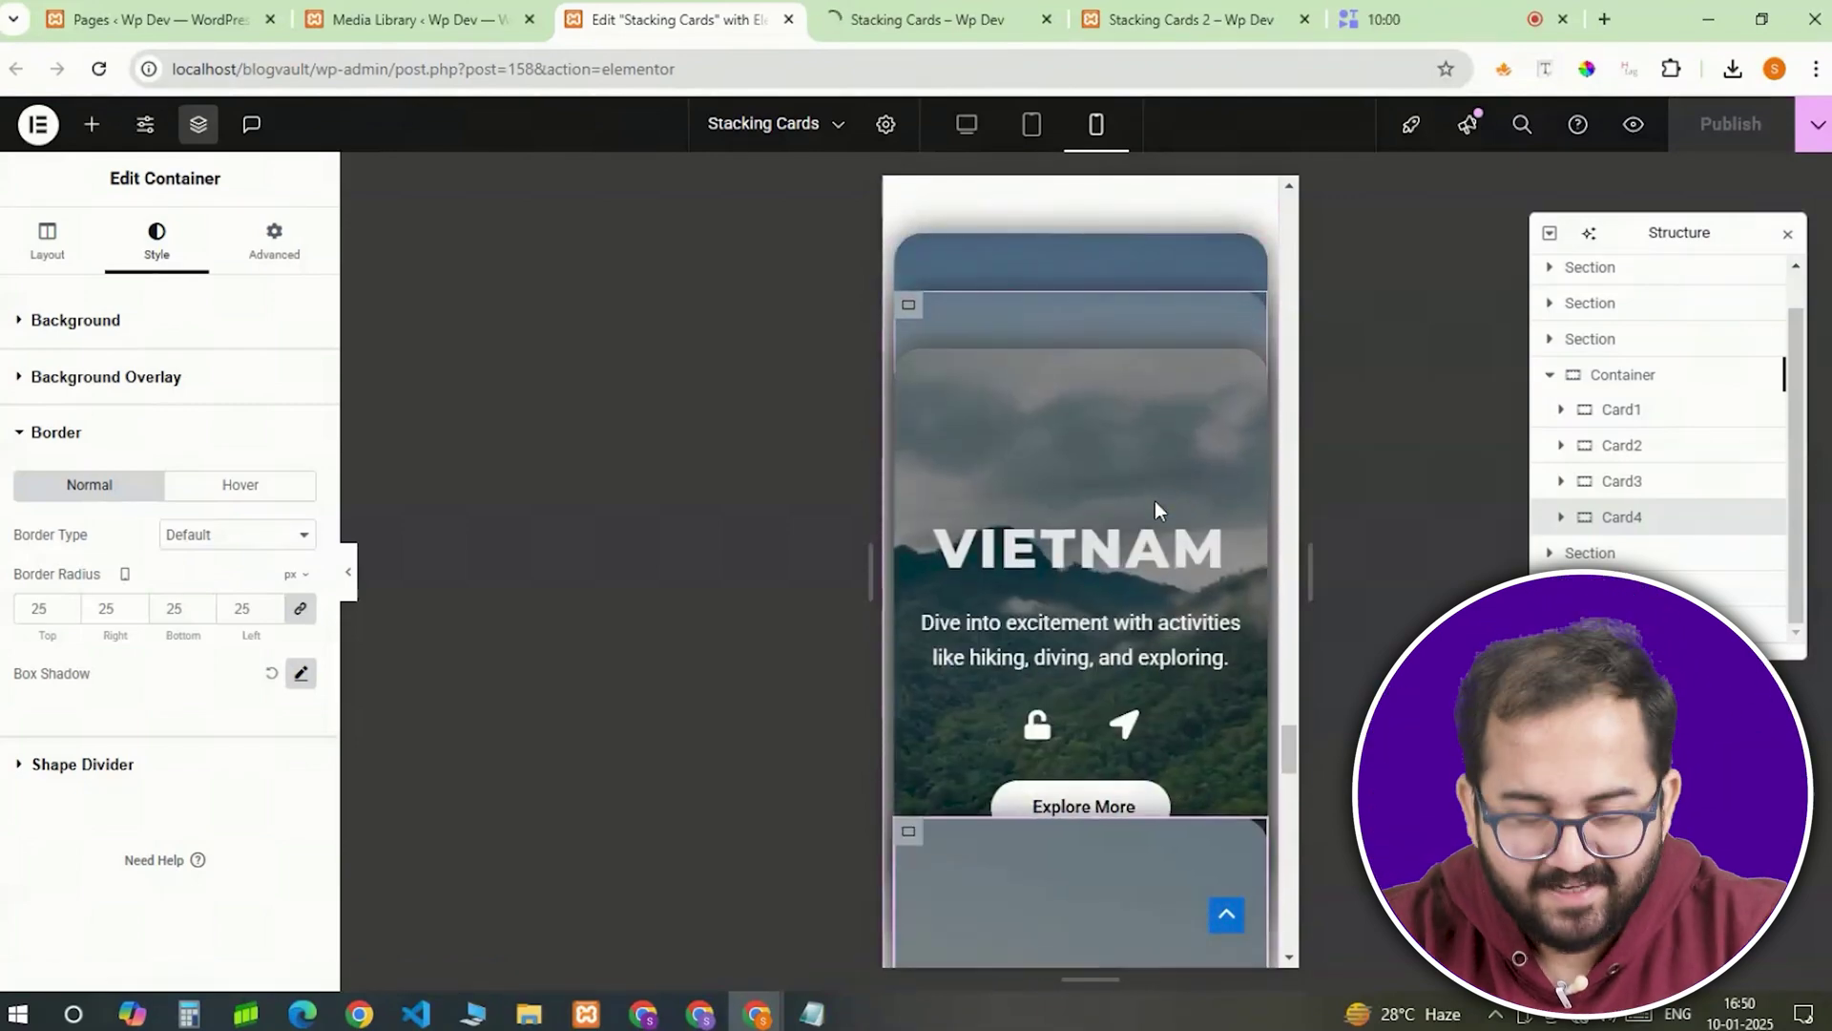